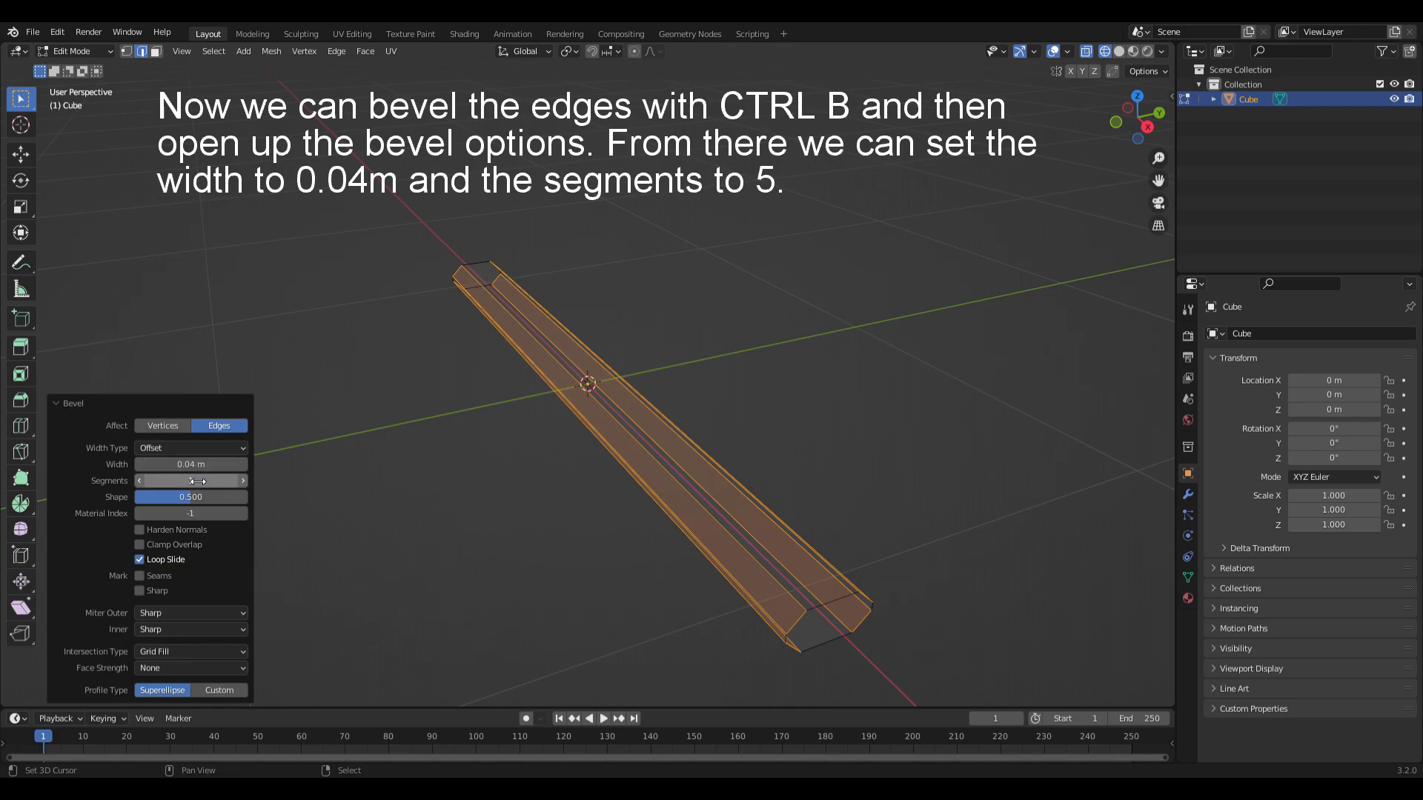
Set the edge bevel to 5 segments, then return the plank to Object Mode with wireframe display off
{"action": "key", "text": "Return"}
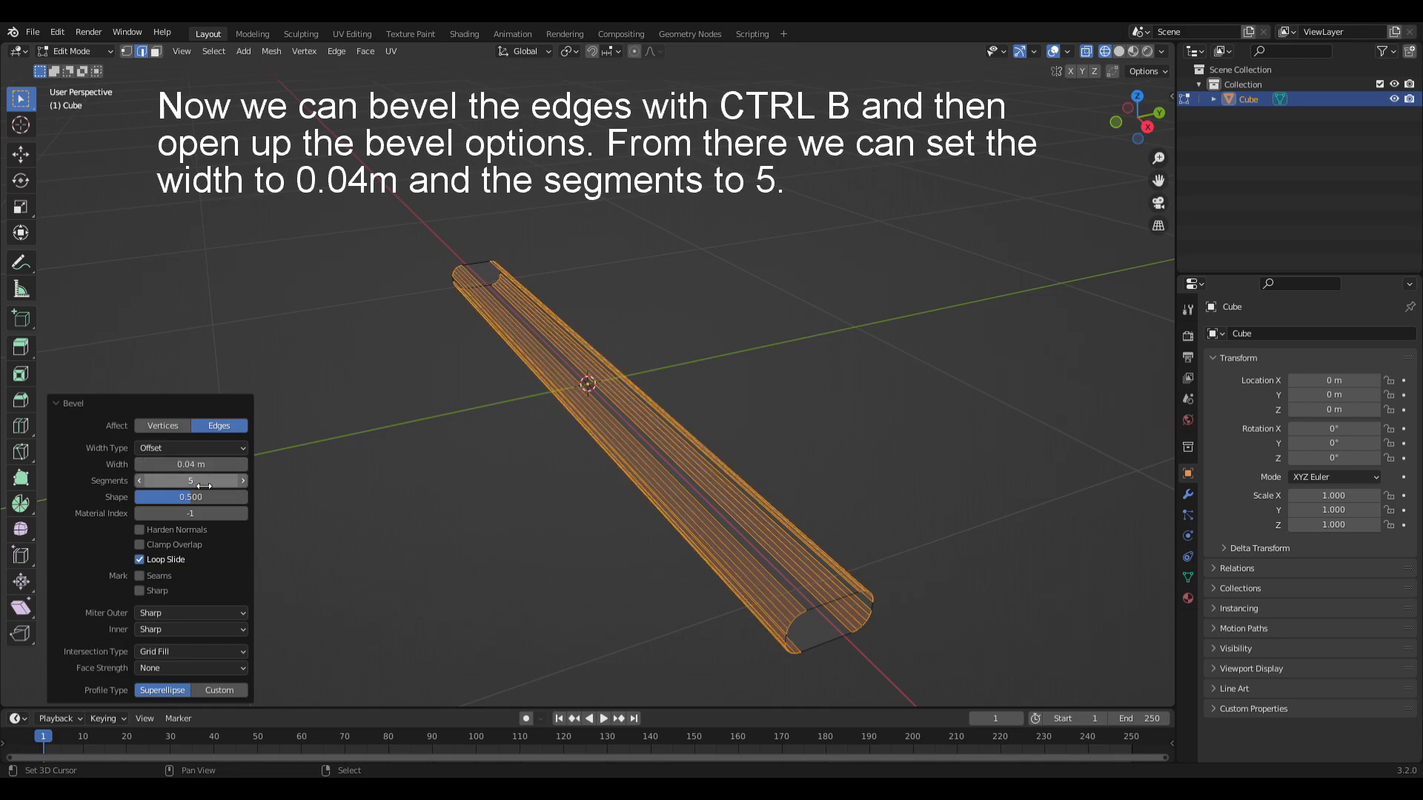
{"action": "key", "text": "Tab"}
{"action": "key", "text": "z"}
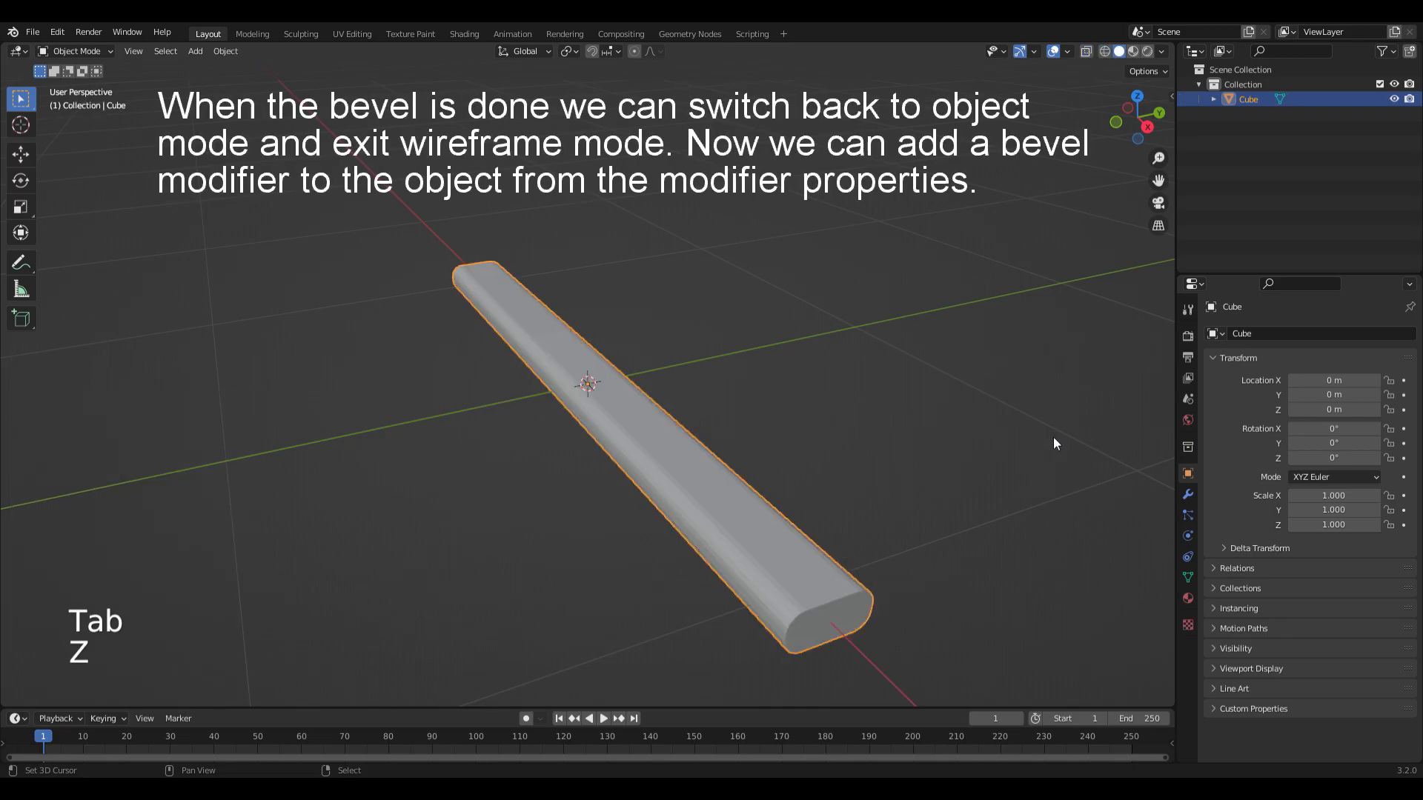
Add a Bevel modifier to the plank with an amount of 0.01 m and 3 segments
{"action": "left_click", "coordinate": [1188, 495]}
{"action": "left_click", "coordinate": [1269, 335]}
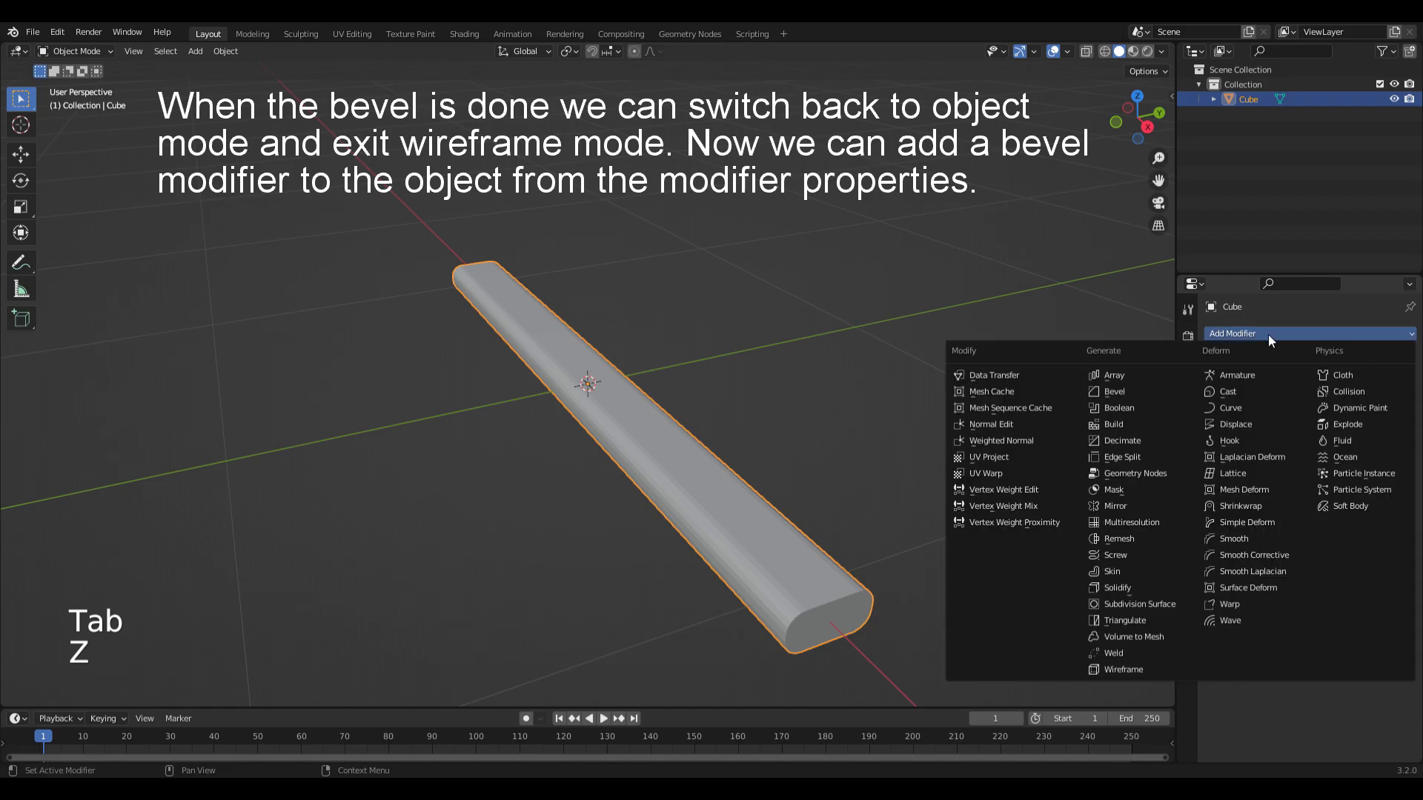
{"action": "left_click", "coordinate": [1131, 391]}
{"action": "left_click", "coordinate": [1343, 417]}
{"action": "type", "text": "0.0"}
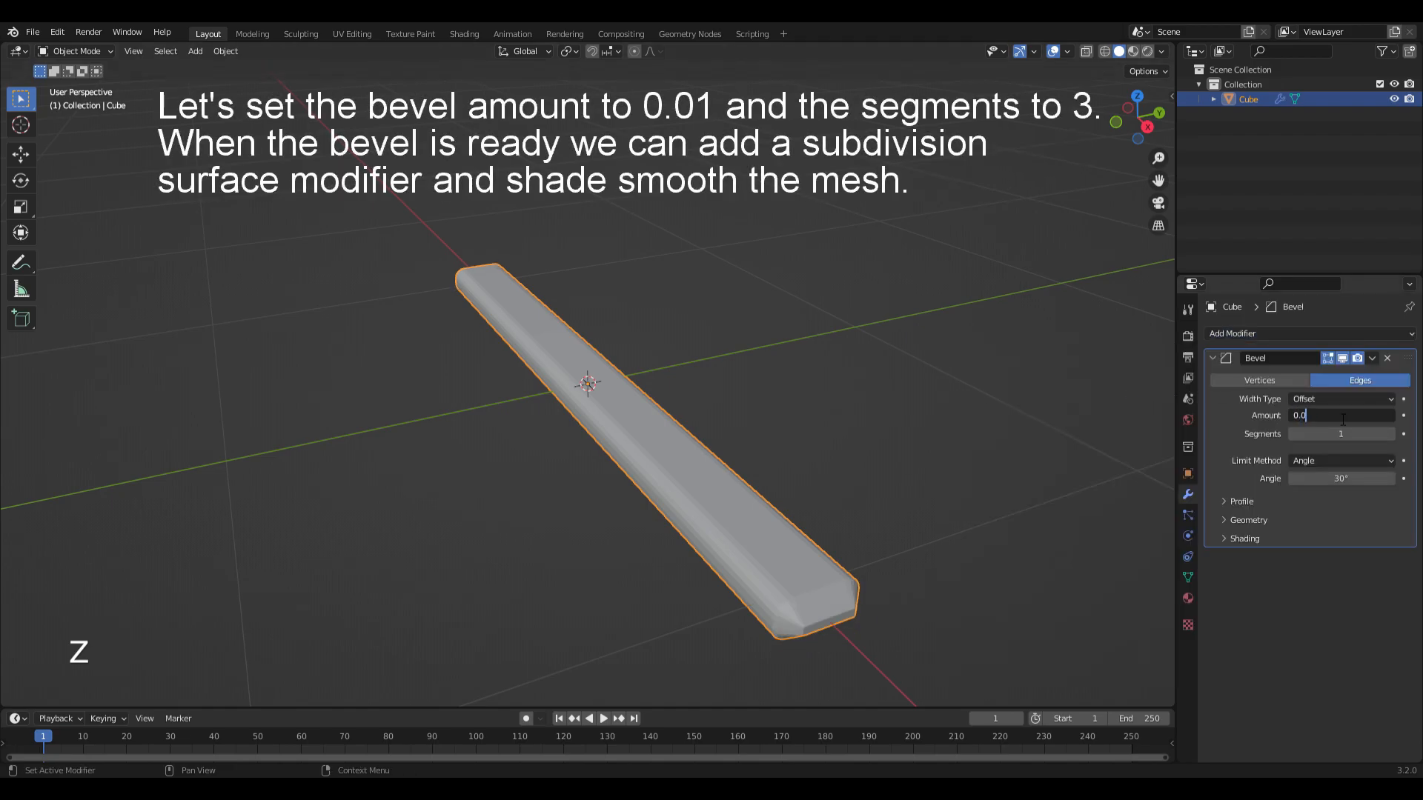
{"action": "type", "text": "1"}
{"action": "key", "text": "Return"}
{"action": "left_click", "coordinate": [1394, 432]}
{"action": "left_click", "coordinate": [1393, 433]}
Add a level 2 Subdivision modifier to the plank and shade it smooth
{"action": "key", "text": "ctrl+2"}
{"action": "key", "text": "w"}
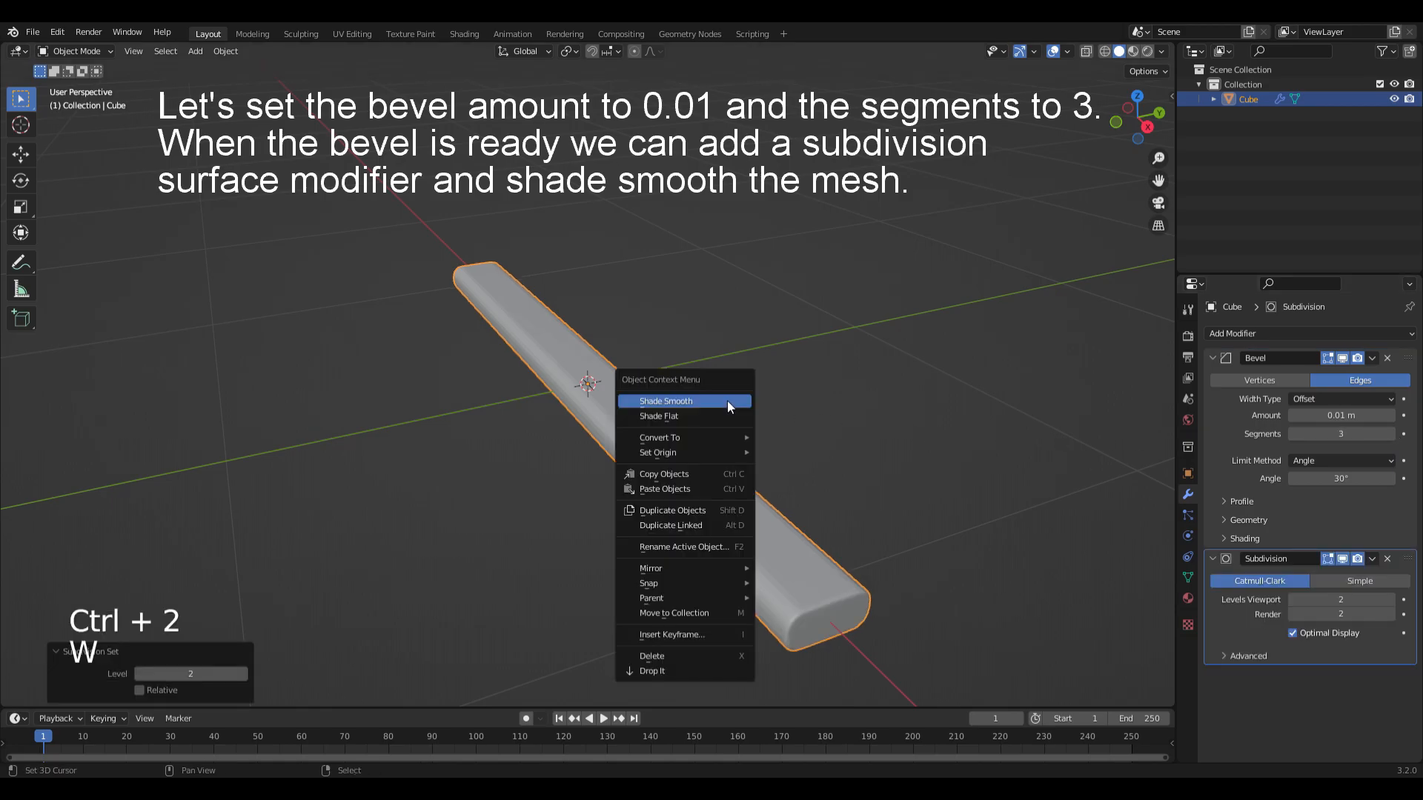
{"action": "left_click", "coordinate": [728, 402]}
Move the plank 0.25 m up along the Z axis
{"action": "type", "text": "gz0.25"}
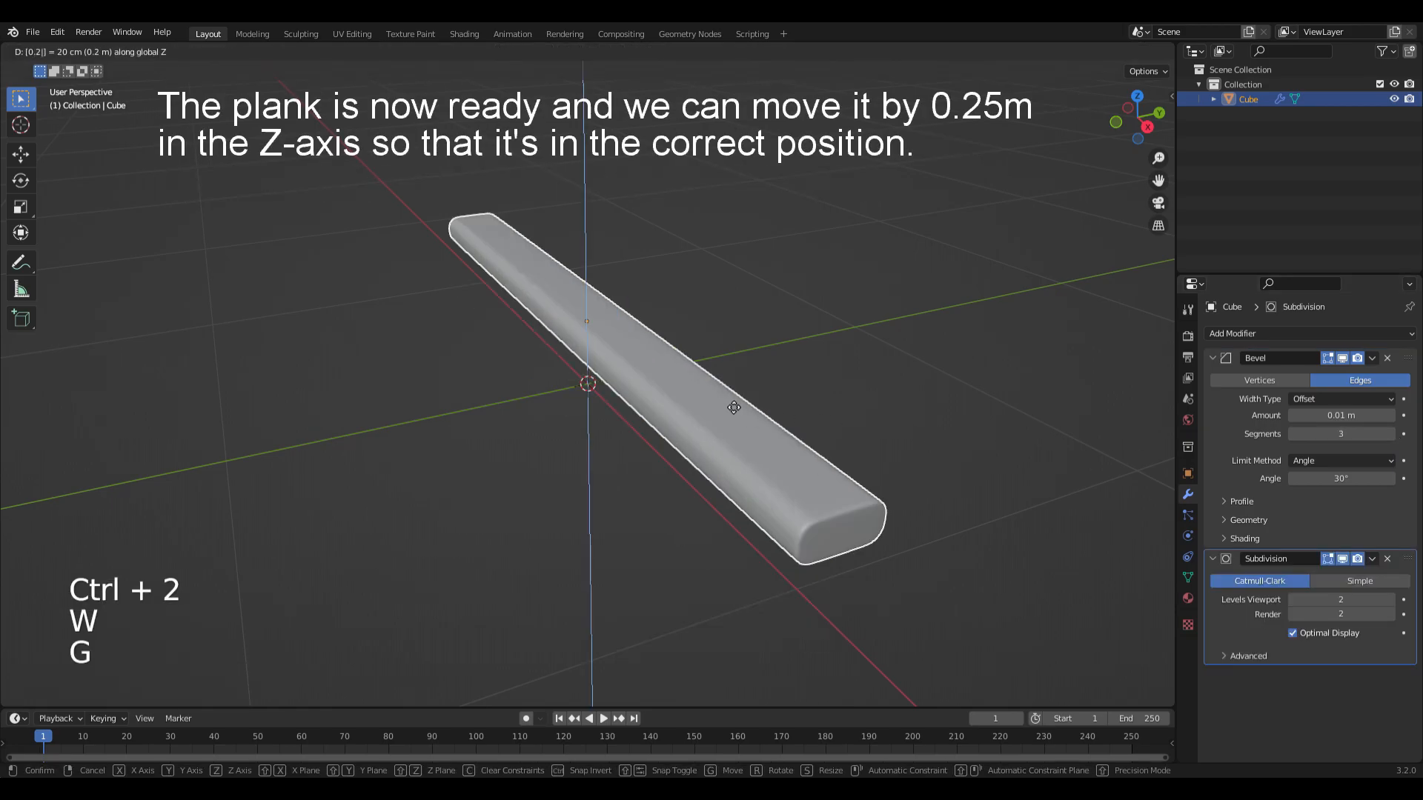
{"action": "key", "text": "Return"}
{"action": "middle_click_drag", "start_coordinate": [758, 394], "coordinate": [728, 360]}
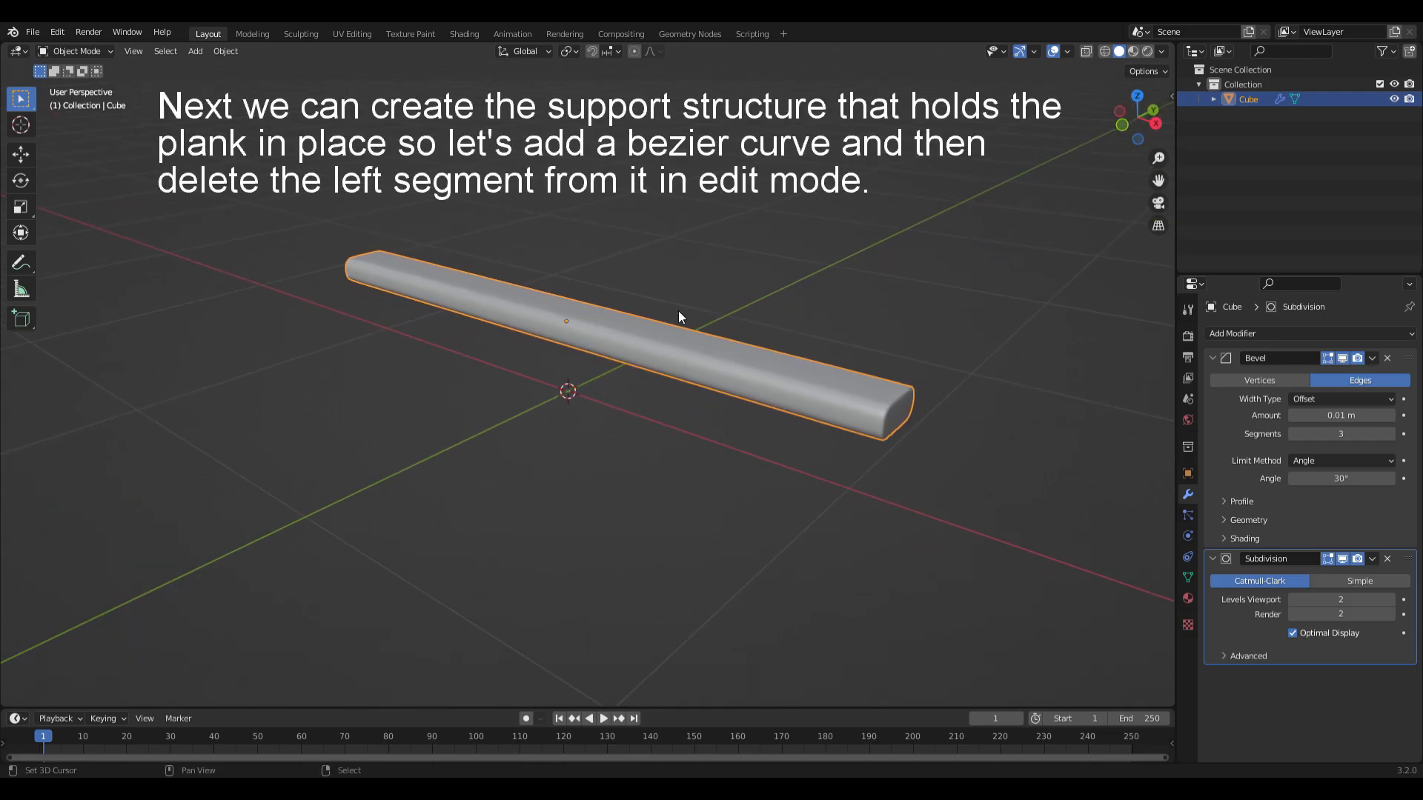
Add a Bezier curve at the origin and delete its control point on the negative X side in Edit Mode
{"action": "key", "text": "shift+a"}
{"action": "mouse_move", "coordinate": [619, 331]}
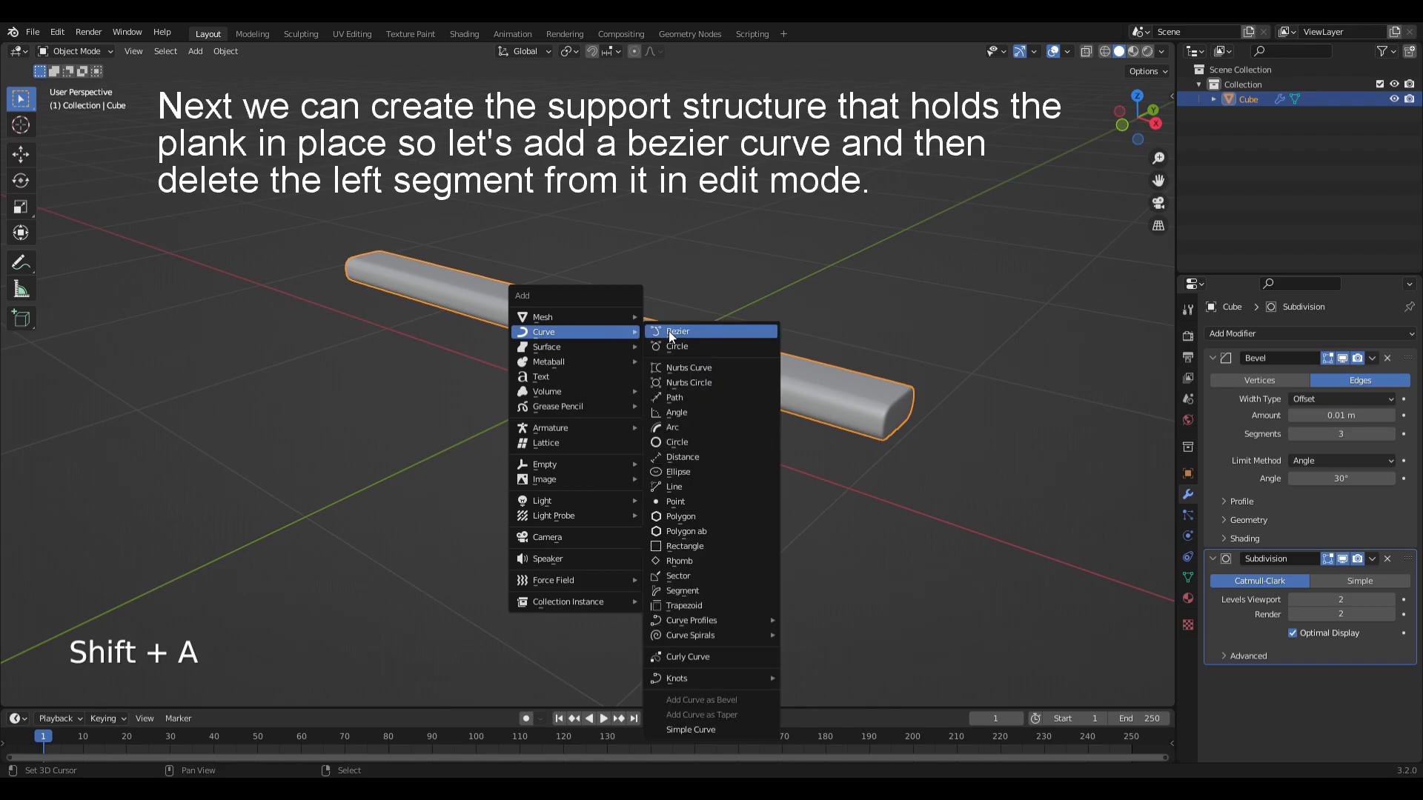
{"action": "left_click", "coordinate": [665, 331]}
{"action": "key", "text": "Tab"}
{"action": "key", "text": "x"}
{"action": "left_click", "coordinate": [381, 337]}
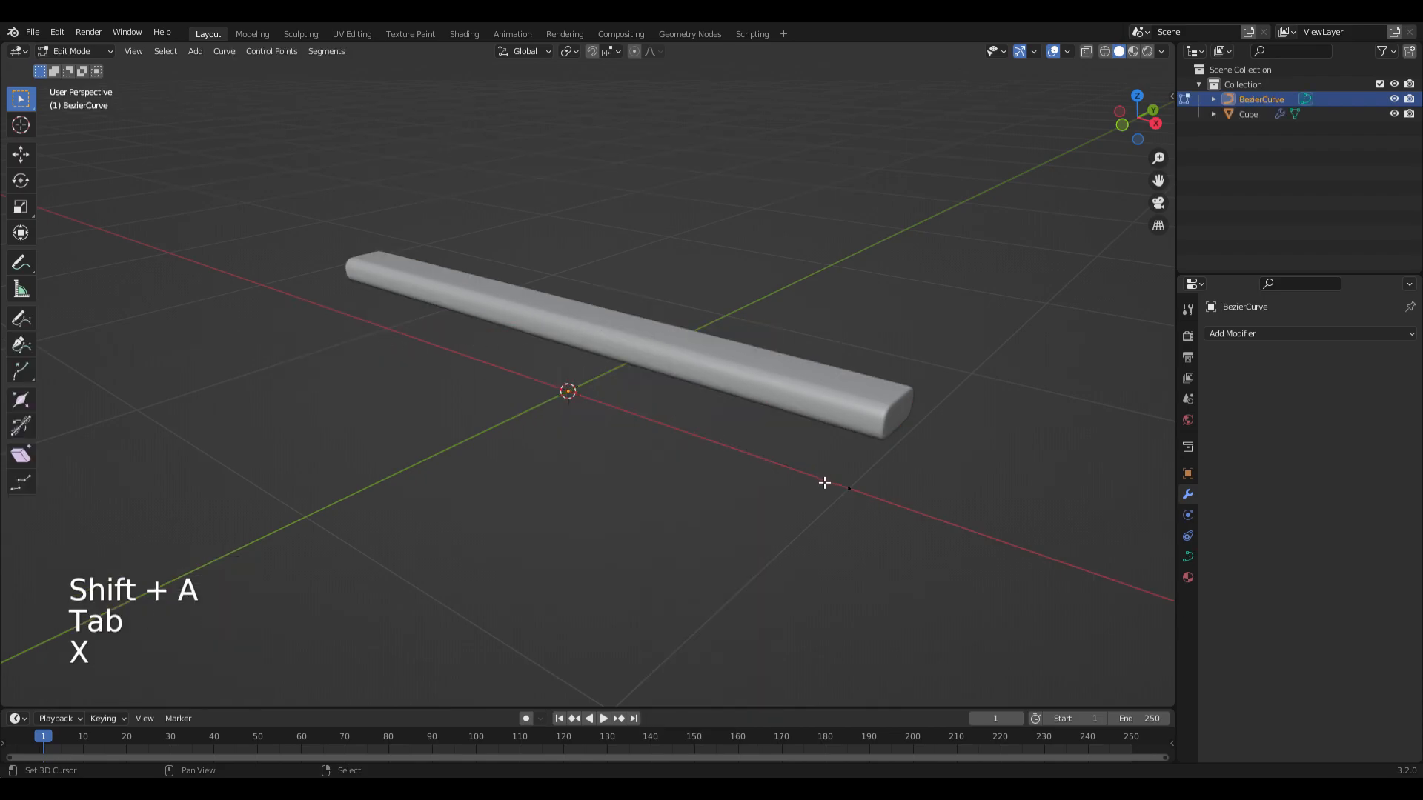
Move the remaining curve point -1 m along X and rotate it -90 degrees around Z
{"action": "left_click", "coordinate": [830, 484]}
{"action": "type", "text": "gx-1"}
{"action": "key", "text": "Return"}
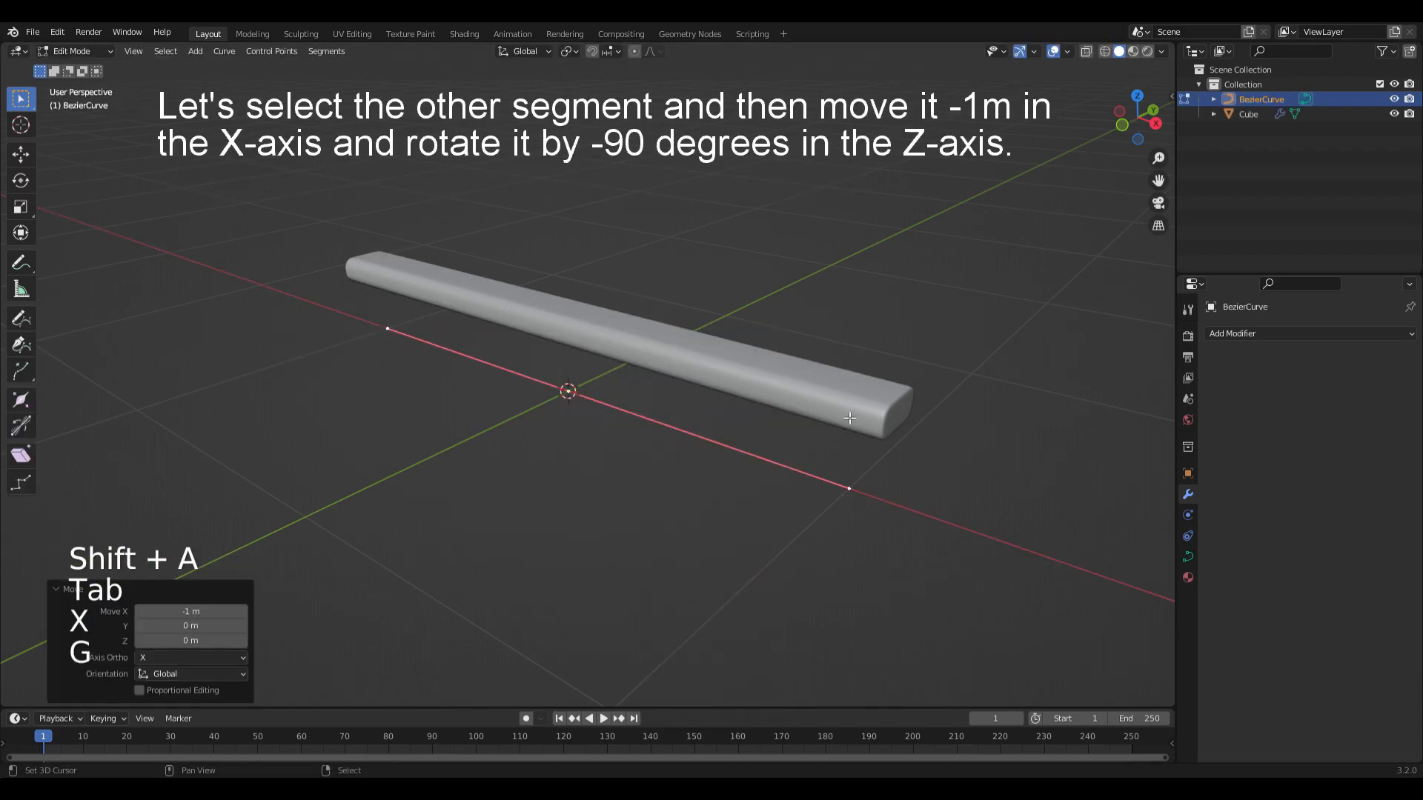
{"action": "type", "text": "rz-90"}
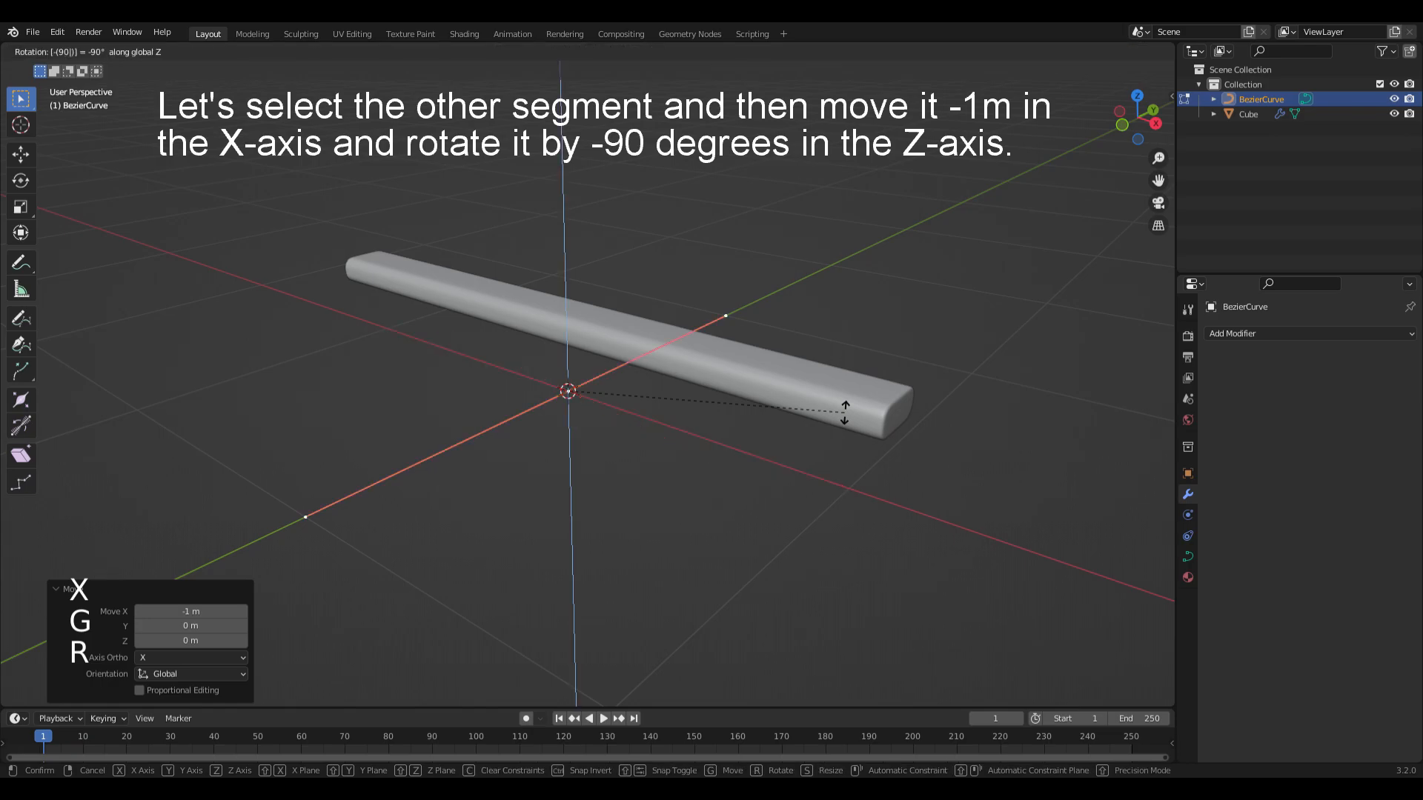
{"action": "key", "text": "Return"}
Raise the curve point 0.25 m along Z and scale its handles by 0.062
{"action": "type", "text": "gz0.25"}
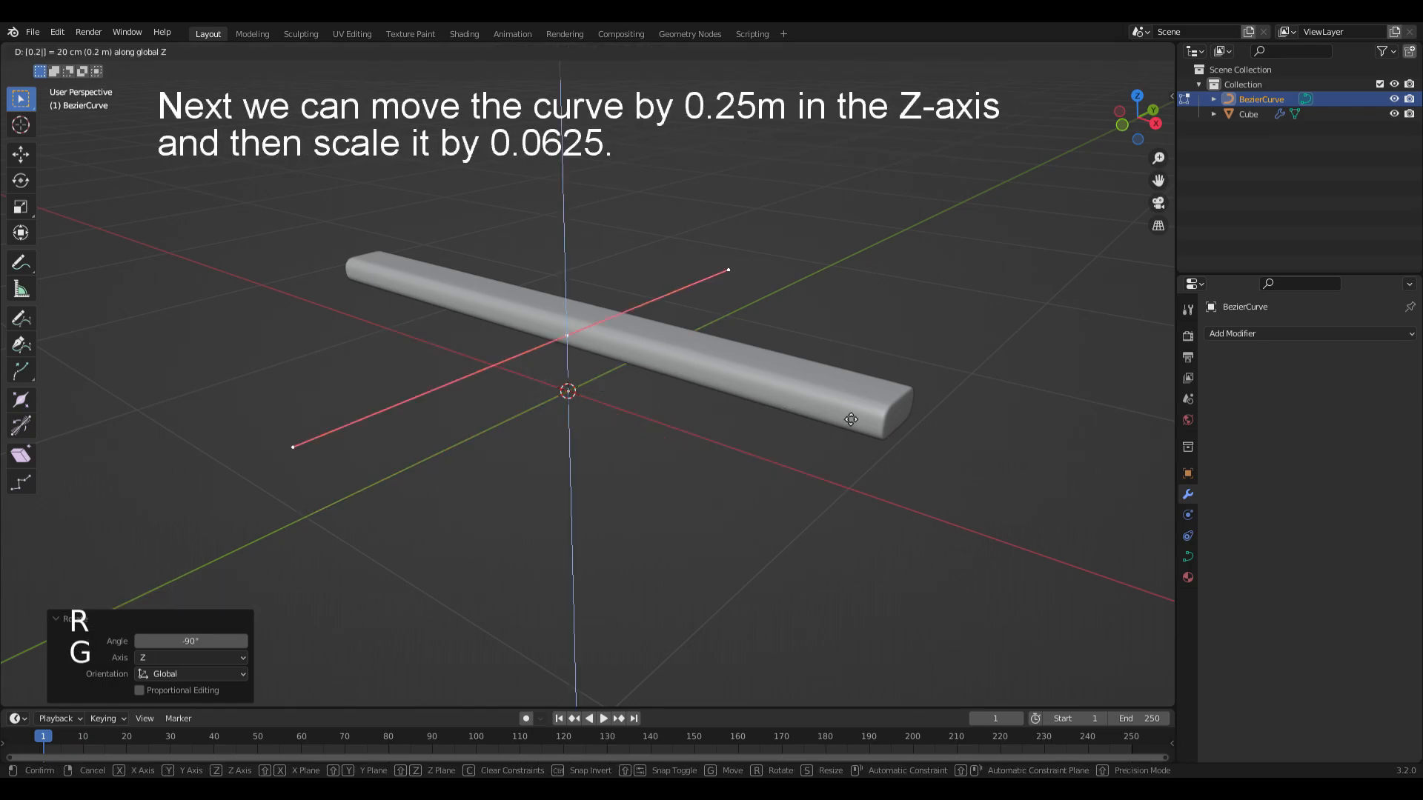
{"action": "key", "text": "Return"}
{"action": "type", "text": "s0."}
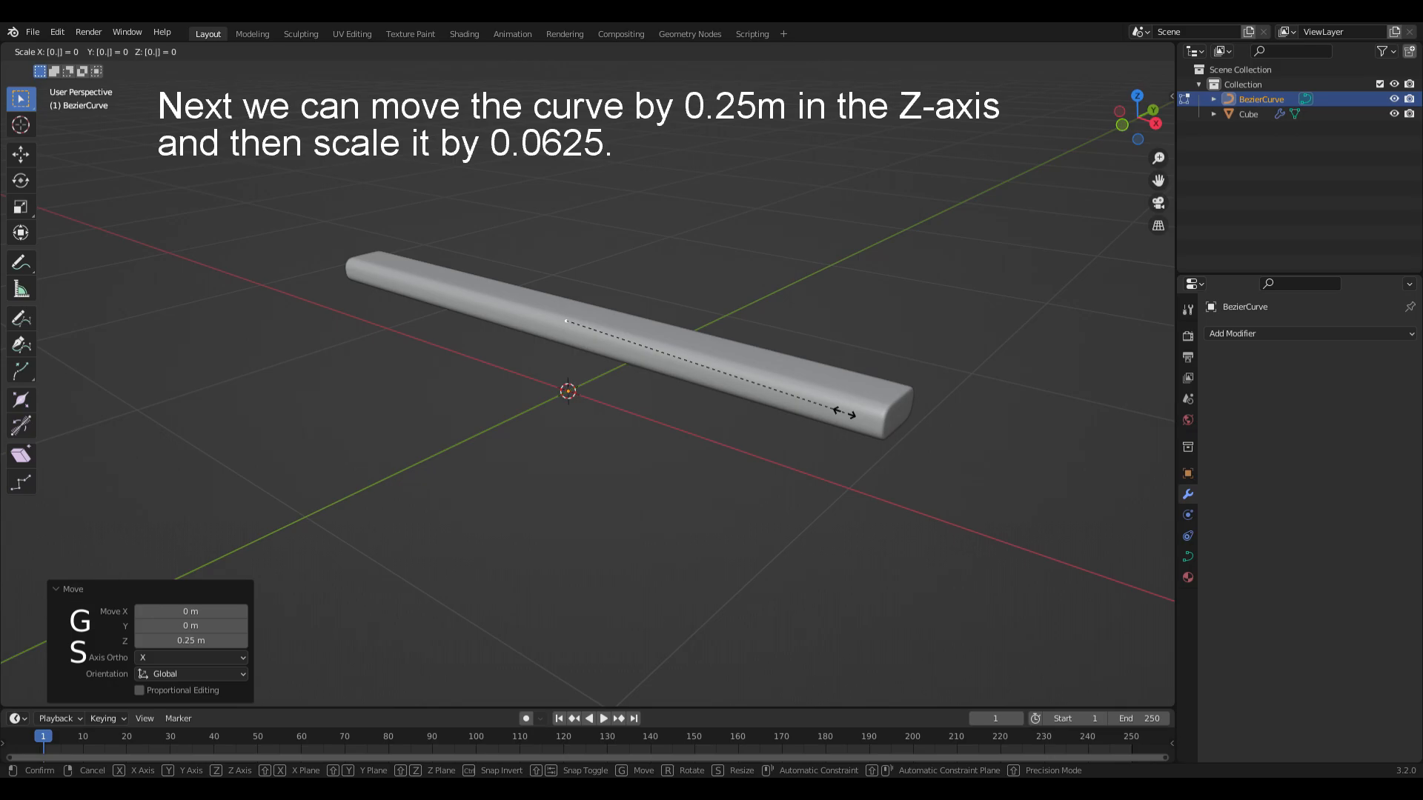
{"action": "type", "text": "062"}
{"action": "key", "text": "Return"}
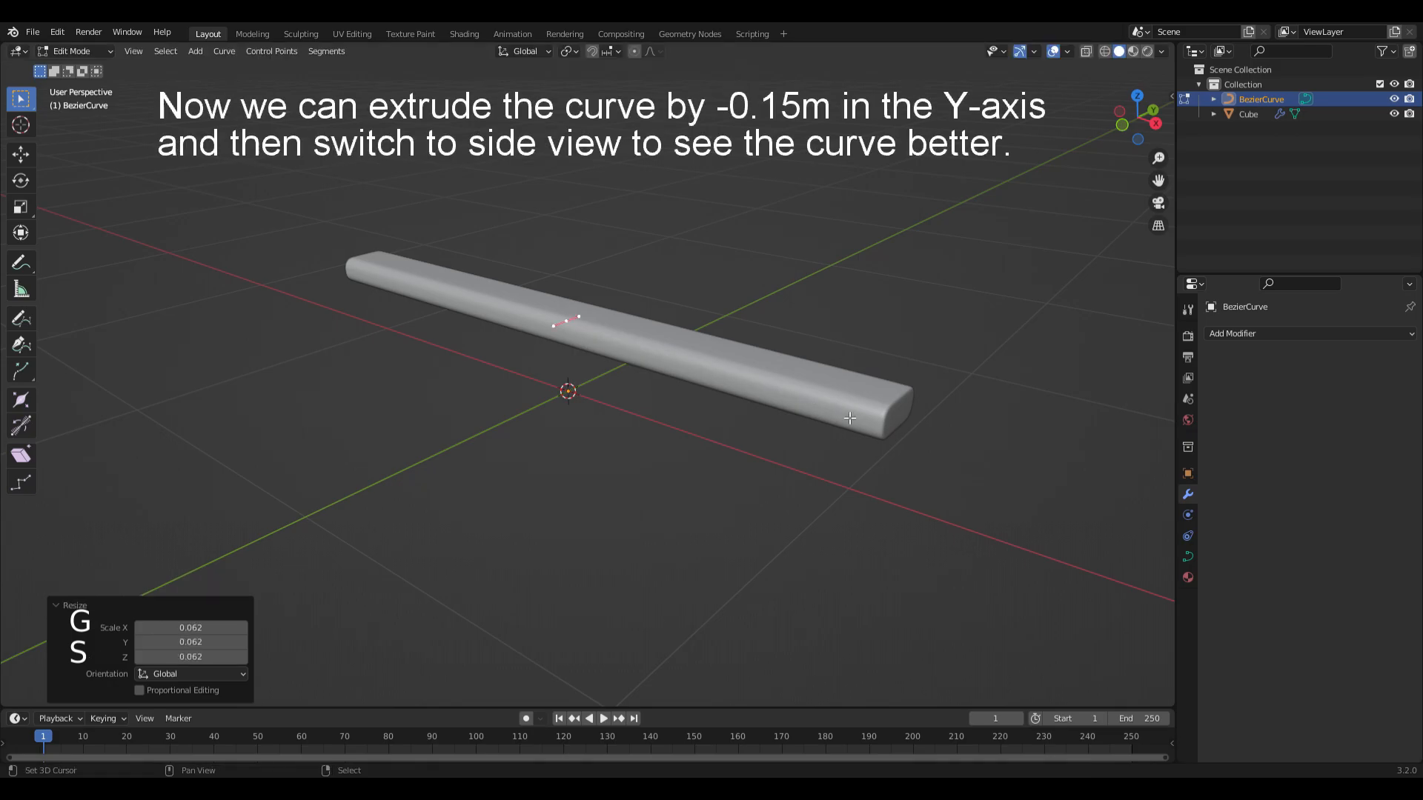
Extrude the curve point -0.15 m along Y and switch to the right orthographic view
{"action": "key", "text": "e"}
{"action": "key", "text": "y"}
{"action": "type", "text": "-0.15"}
{"action": "key", "text": "Return"}
{"action": "key", "text": "KP_5"}
{"action": "key", "text": "KP_3"}
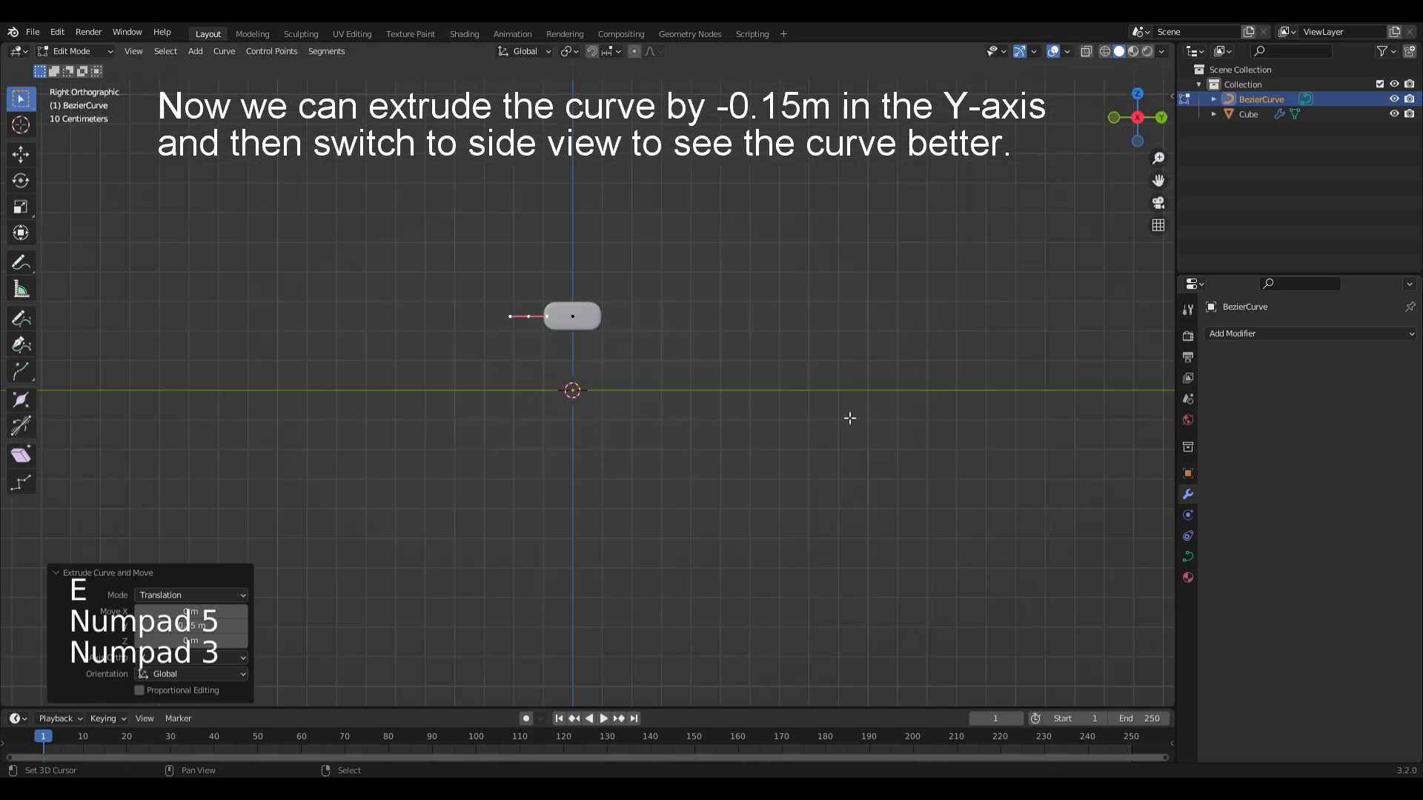
Extrude the curve's end point another -0.1 m along the Y axis
{"action": "scroll", "coordinate": [572, 340], "scroll_direction": "up", "scroll_amount": 6}
{"action": "middle_click_drag", "start_coordinate": [572, 340], "coordinate": [734, 490], "text": "shift"}
{"action": "type", "text": "ey"}
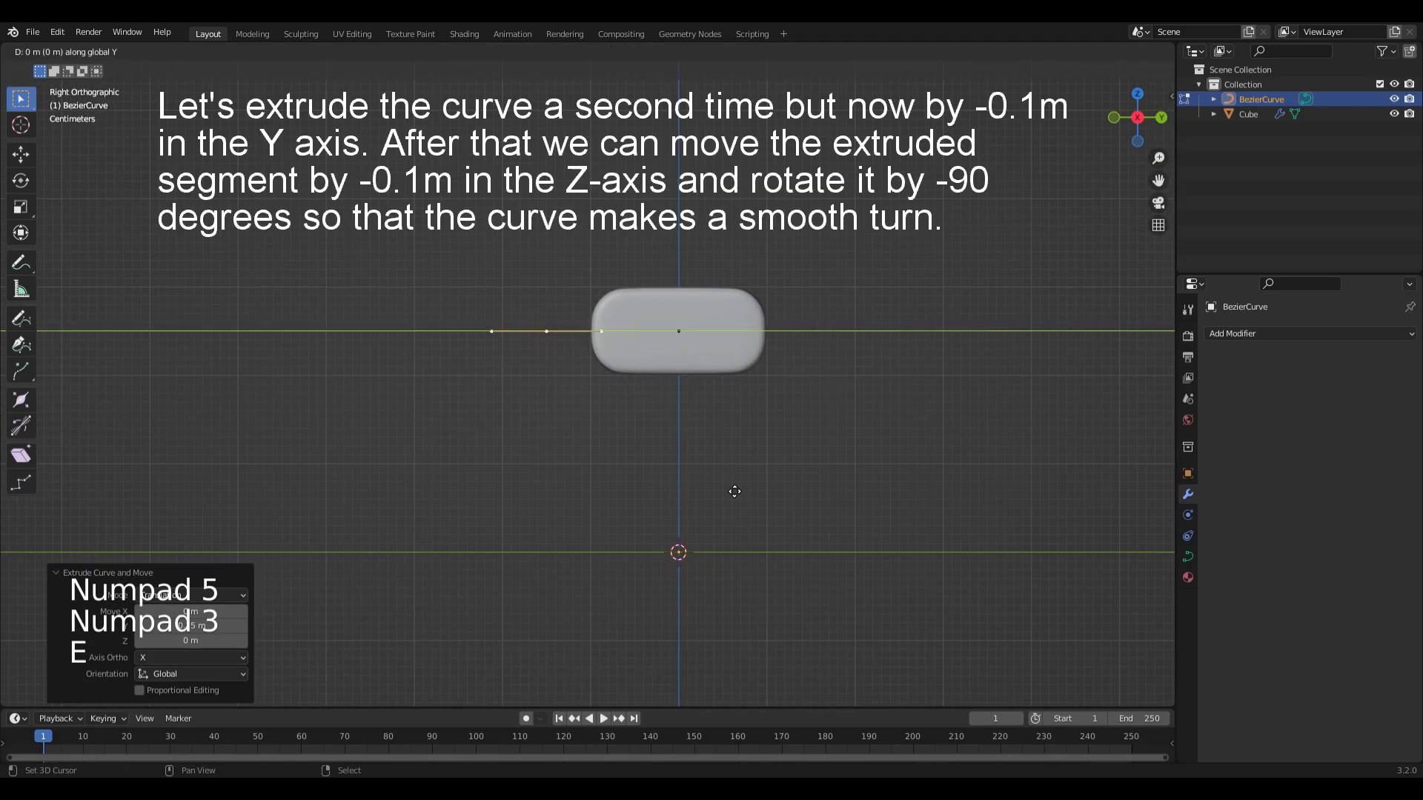
{"action": "type", "text": "-0.1"}
{"action": "key", "text": "Return"}
Move the extruded end point -0.1 m along Z and rotate it -90 degrees to form a smooth downward bend
{"action": "type", "text": "gz"}
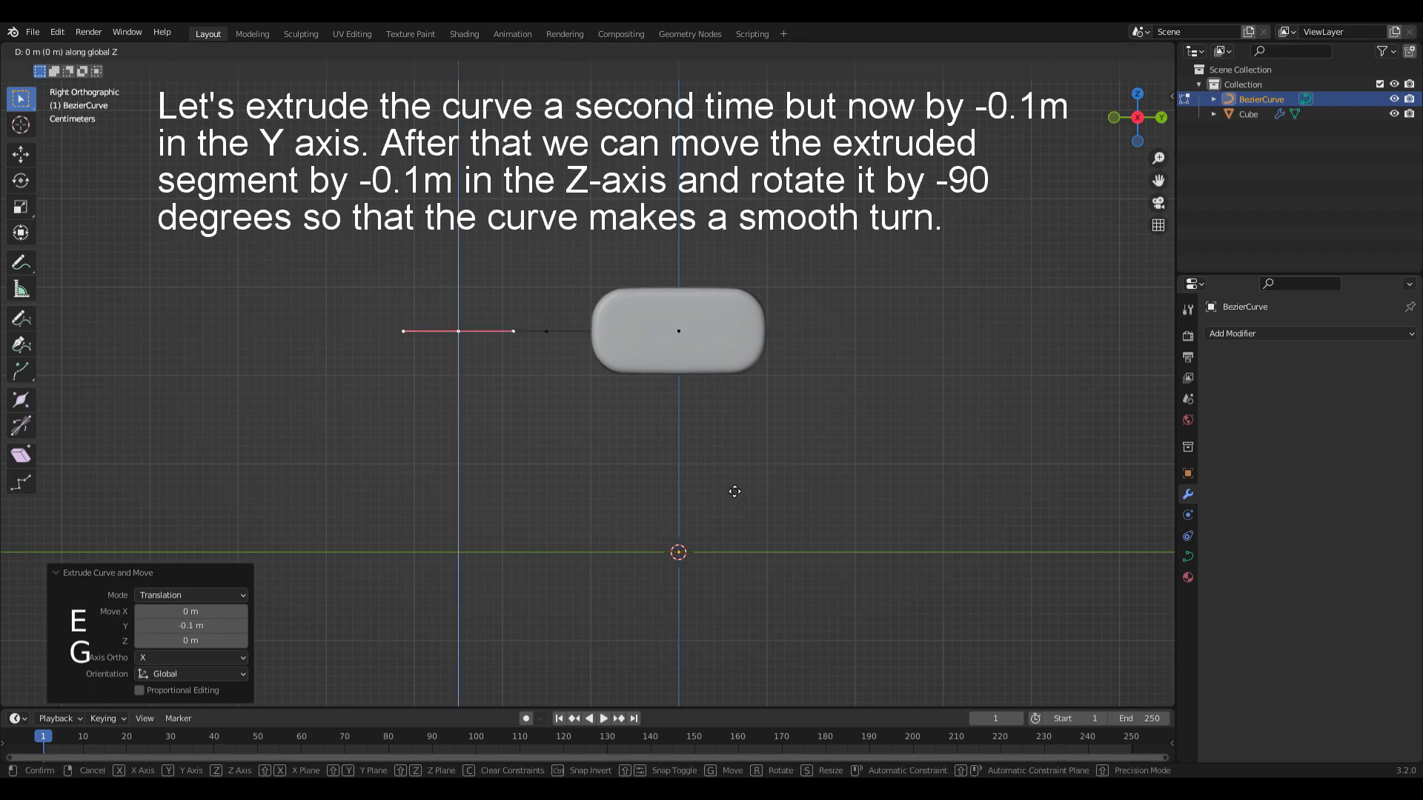
{"action": "type", "text": "-0.1"}
{"action": "key", "text": "Return"}
{"action": "key", "text": "r"}
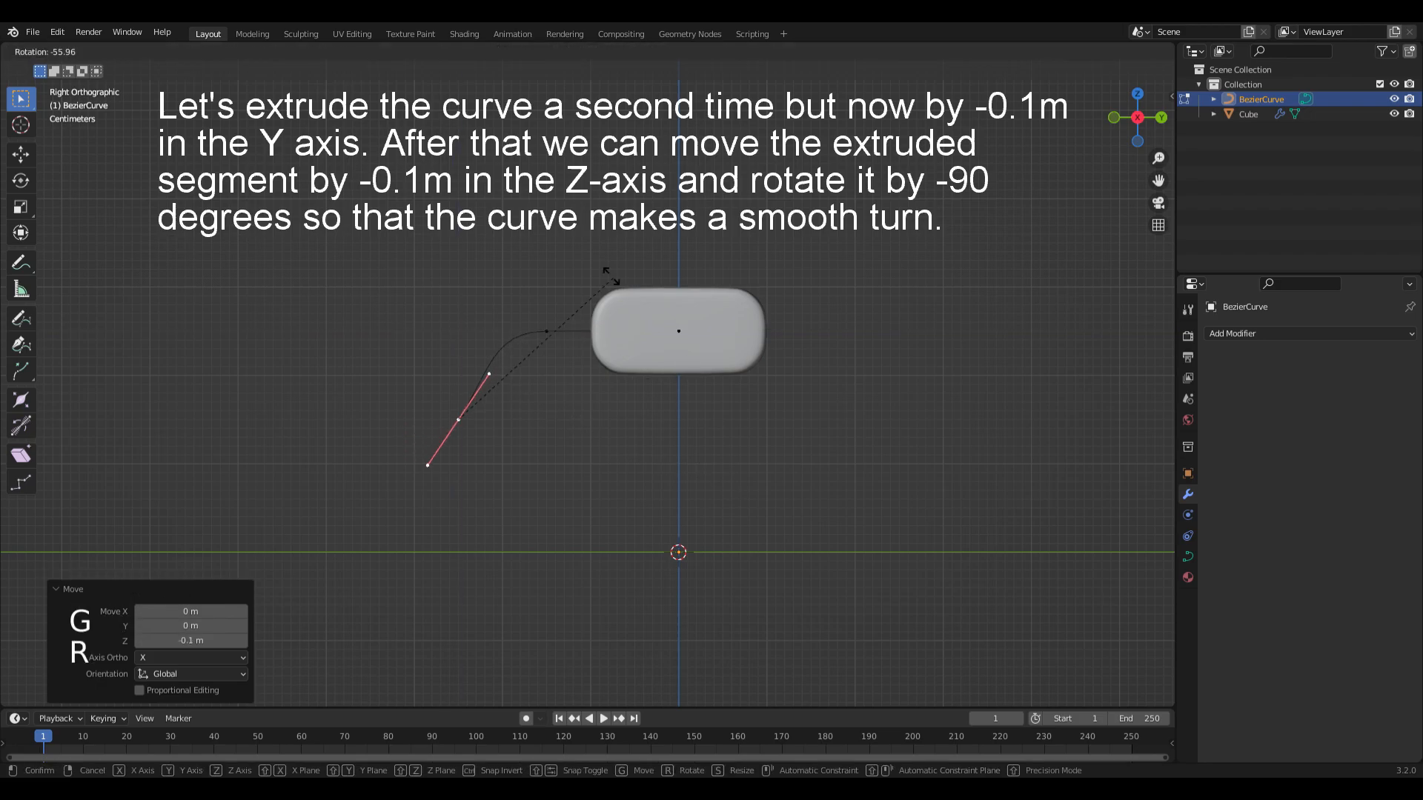
{"action": "key", "text": "ctrl"}
{"action": "left_click", "coordinate": [511, 223]}
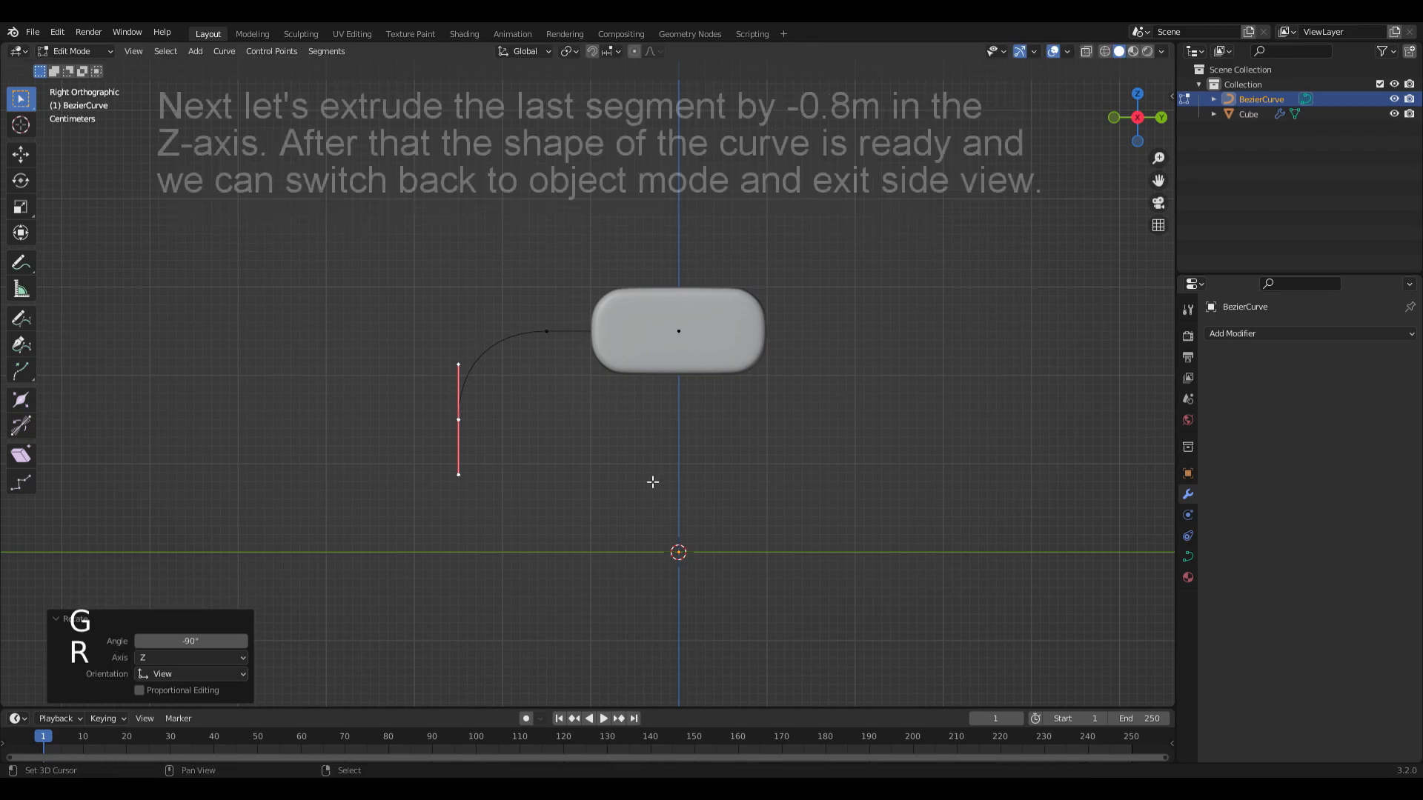
Extrude the curve's end point -0.8 m along Z and return to Object Mode
{"action": "type", "text": "ez-0.8"}
{"action": "key", "text": "Return"}
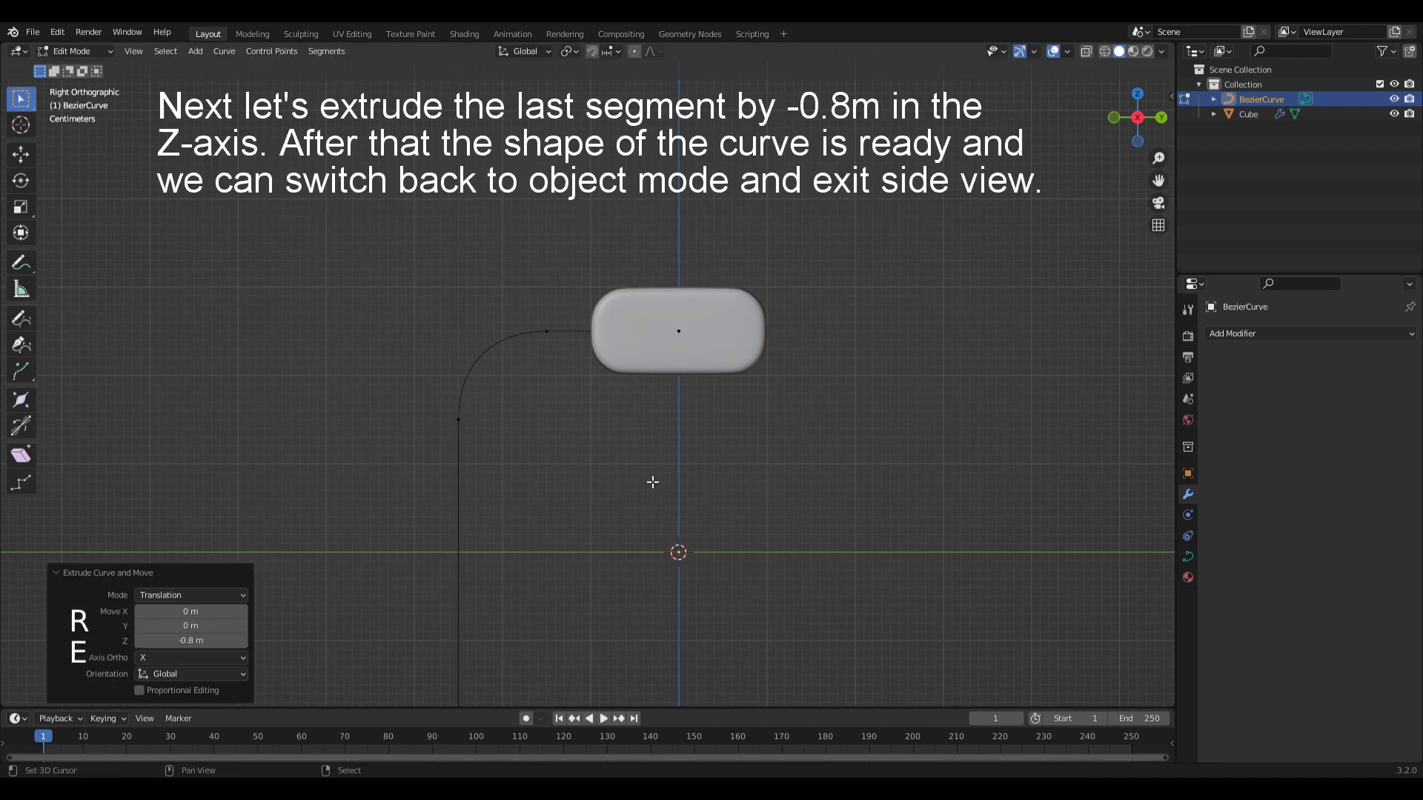
{"action": "key", "text": "Tab"}
Give the curve a round bevel with a depth of 0.02 m and a resolution of 10
{"action": "scroll", "coordinate": [660, 405], "scroll_direction": "down", "scroll_amount": 6}
{"action": "scroll", "coordinate": [623, 411], "scroll_direction": "up", "scroll_amount": 7}
{"action": "middle_click_drag", "start_coordinate": [627, 412], "coordinate": [655, 421]}
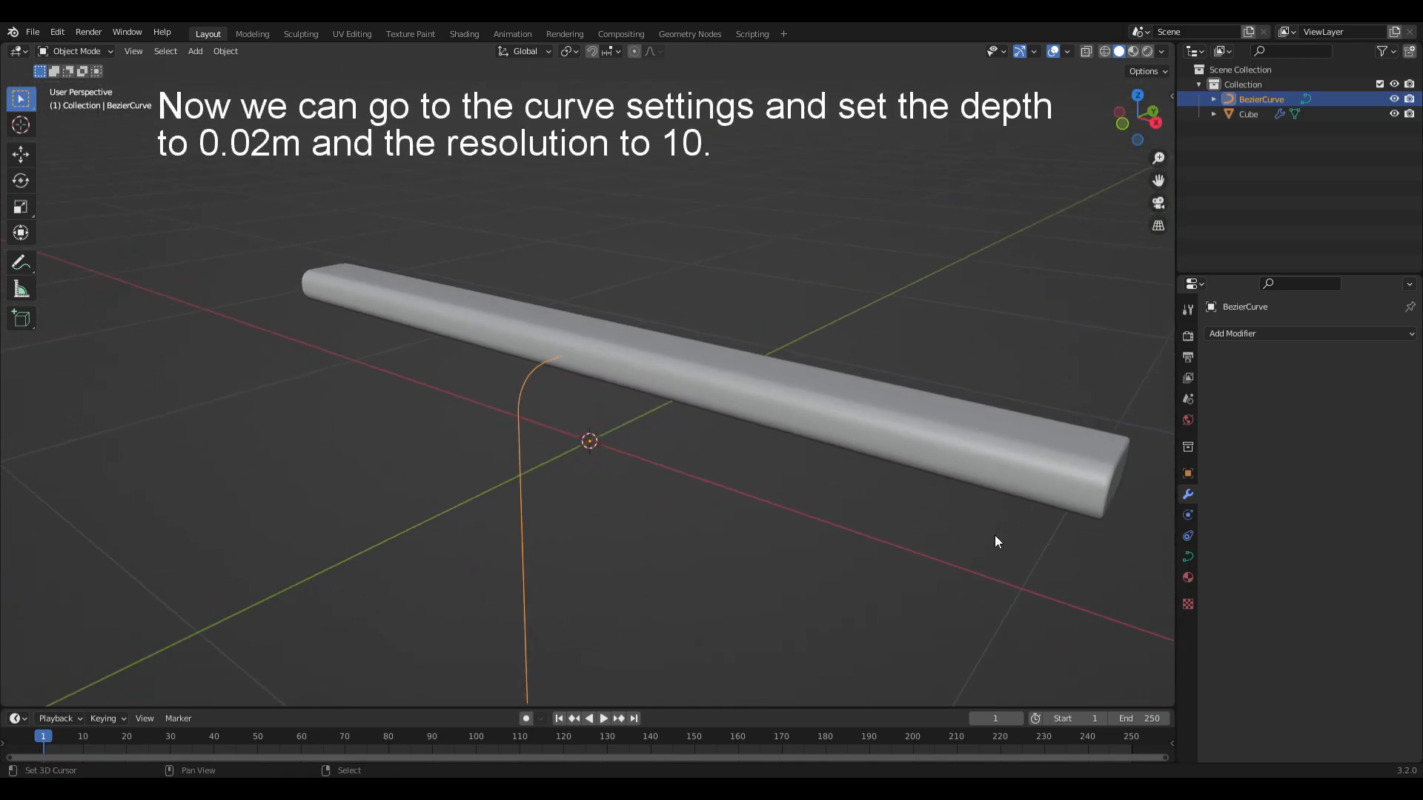
{"action": "left_click", "coordinate": [1193, 559]}
{"action": "left_click", "coordinate": [1268, 576]}
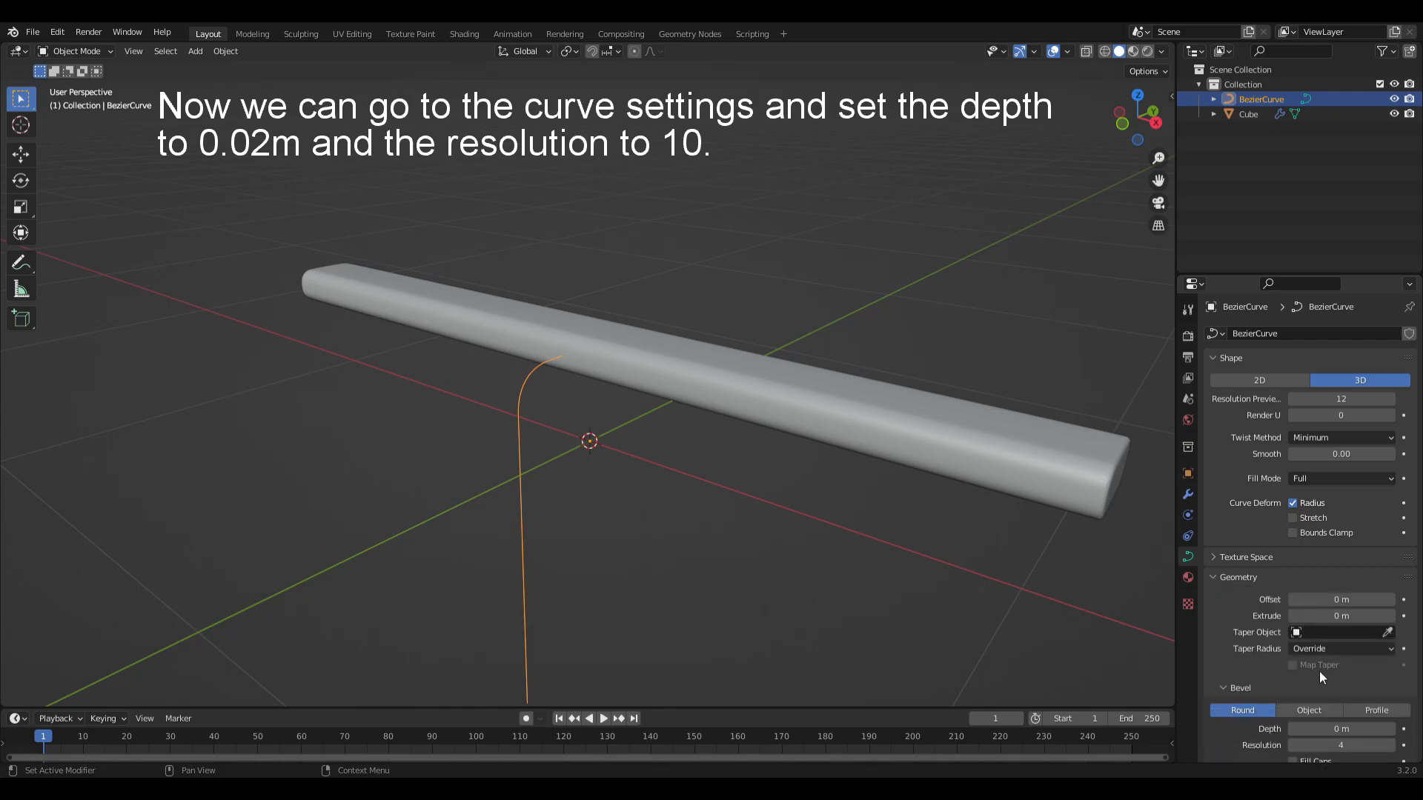
{"action": "left_click", "coordinate": [1331, 728]}
{"action": "type", "text": "0.02"}
{"action": "key", "text": "Return"}
{"action": "left_click", "coordinate": [1340, 744]}
{"action": "type", "text": "10"}
{"action": "key", "text": "Return"}
Add a Mirror modifier to the support curve using only the Y axis, and deselect everything
{"action": "left_click", "coordinate": [1188, 494]}
{"action": "left_click", "coordinate": [1264, 335]}
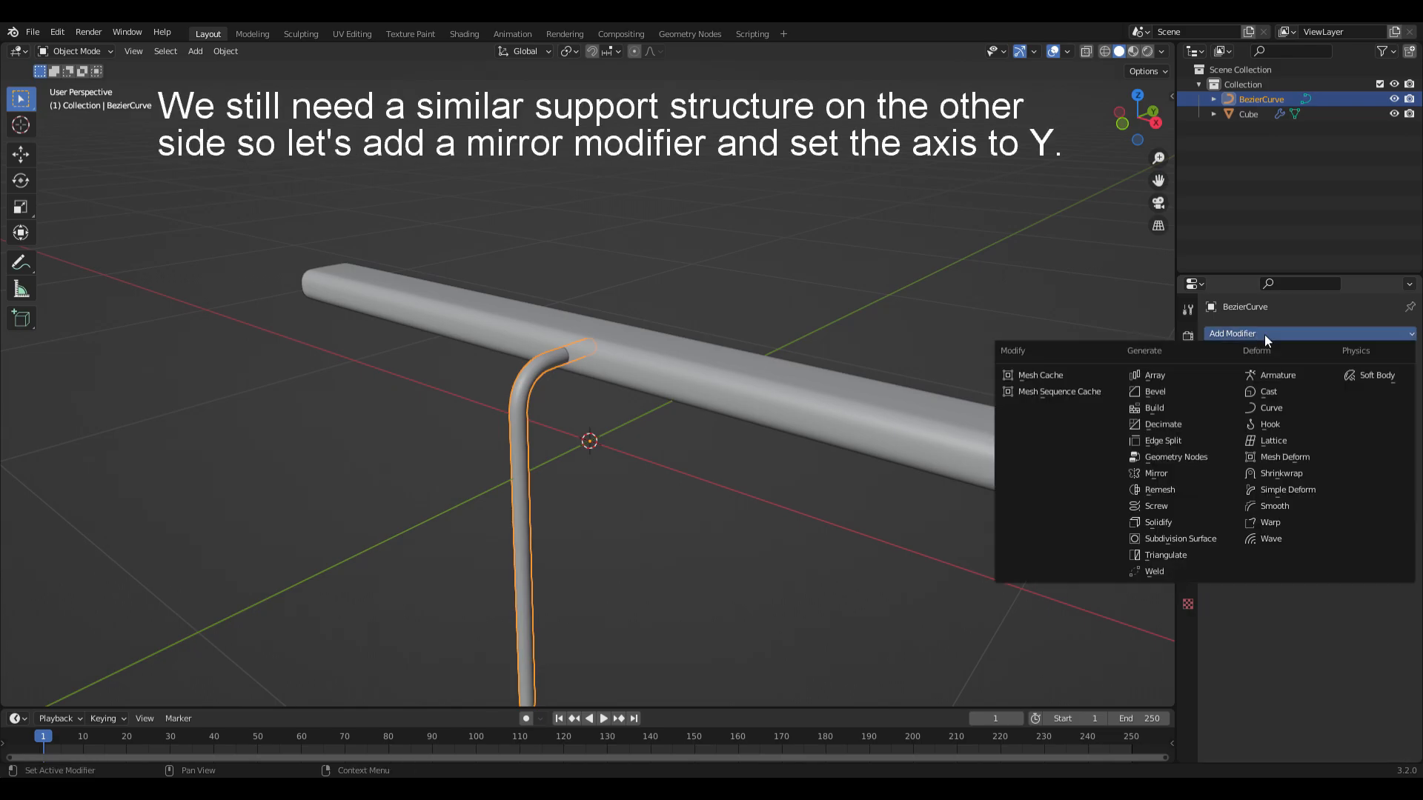
{"action": "left_click", "coordinate": [1162, 472]}
{"action": "left_click", "coordinate": [1341, 381]}
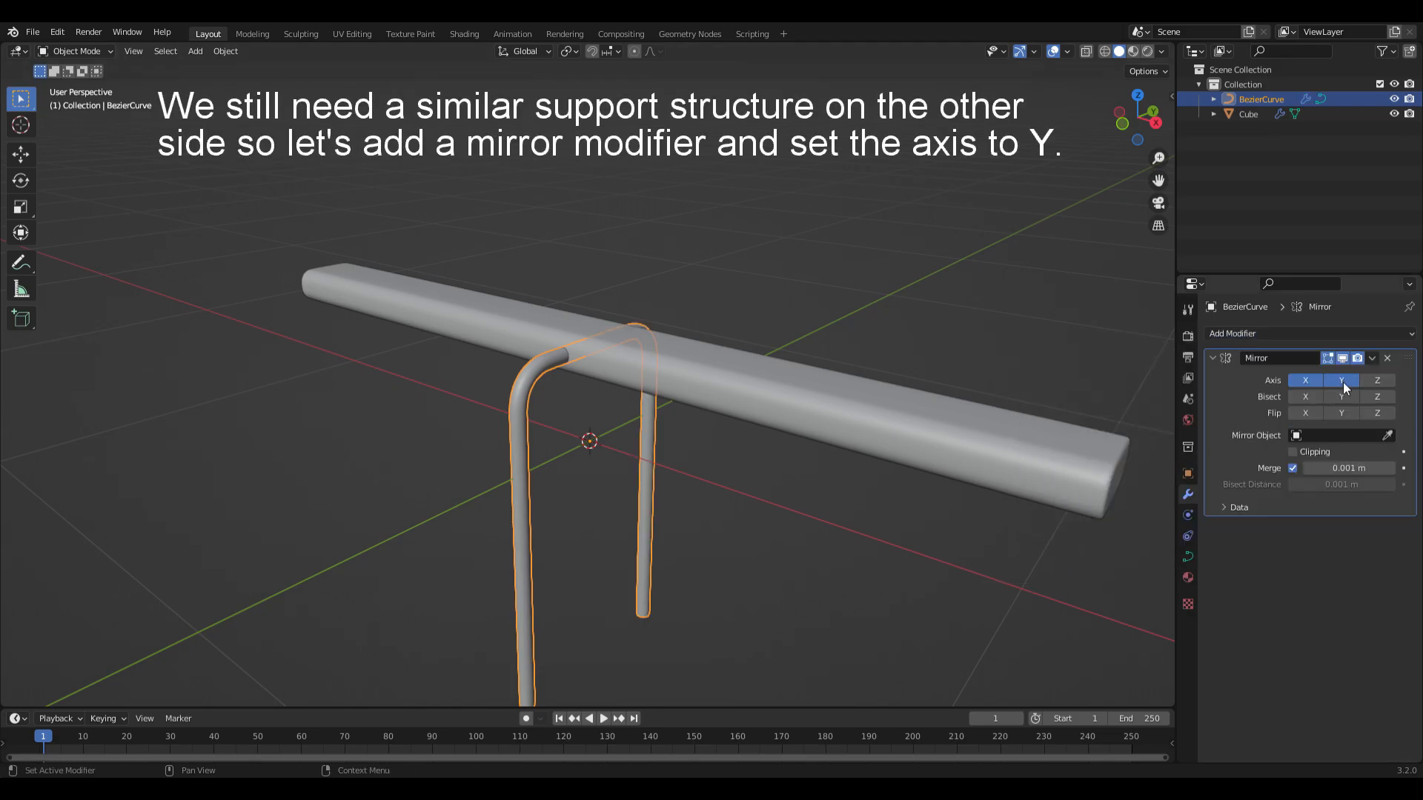
{"action": "middle_click_drag", "start_coordinate": [1110, 387], "coordinate": [1055, 387]}
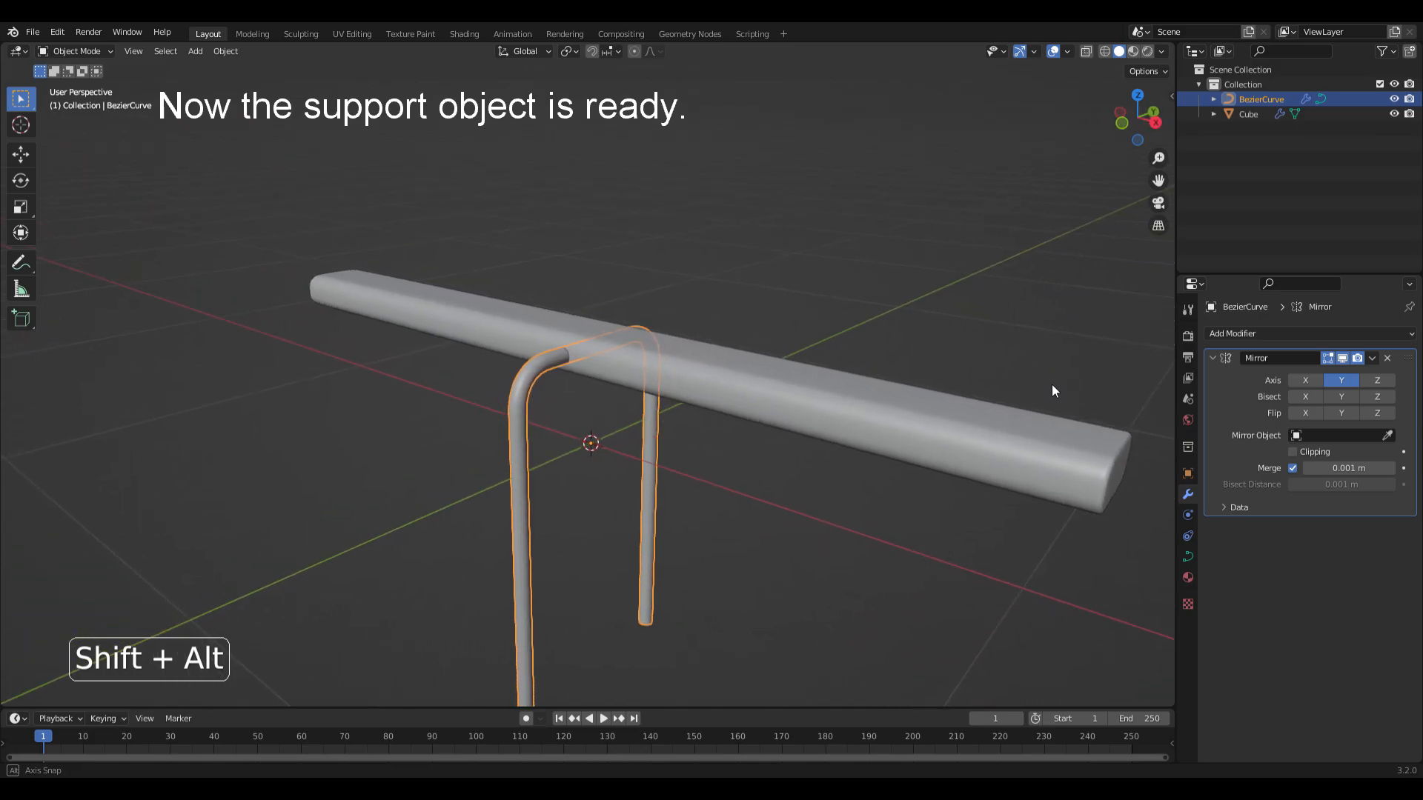
{"action": "key", "text": "alt+a"}
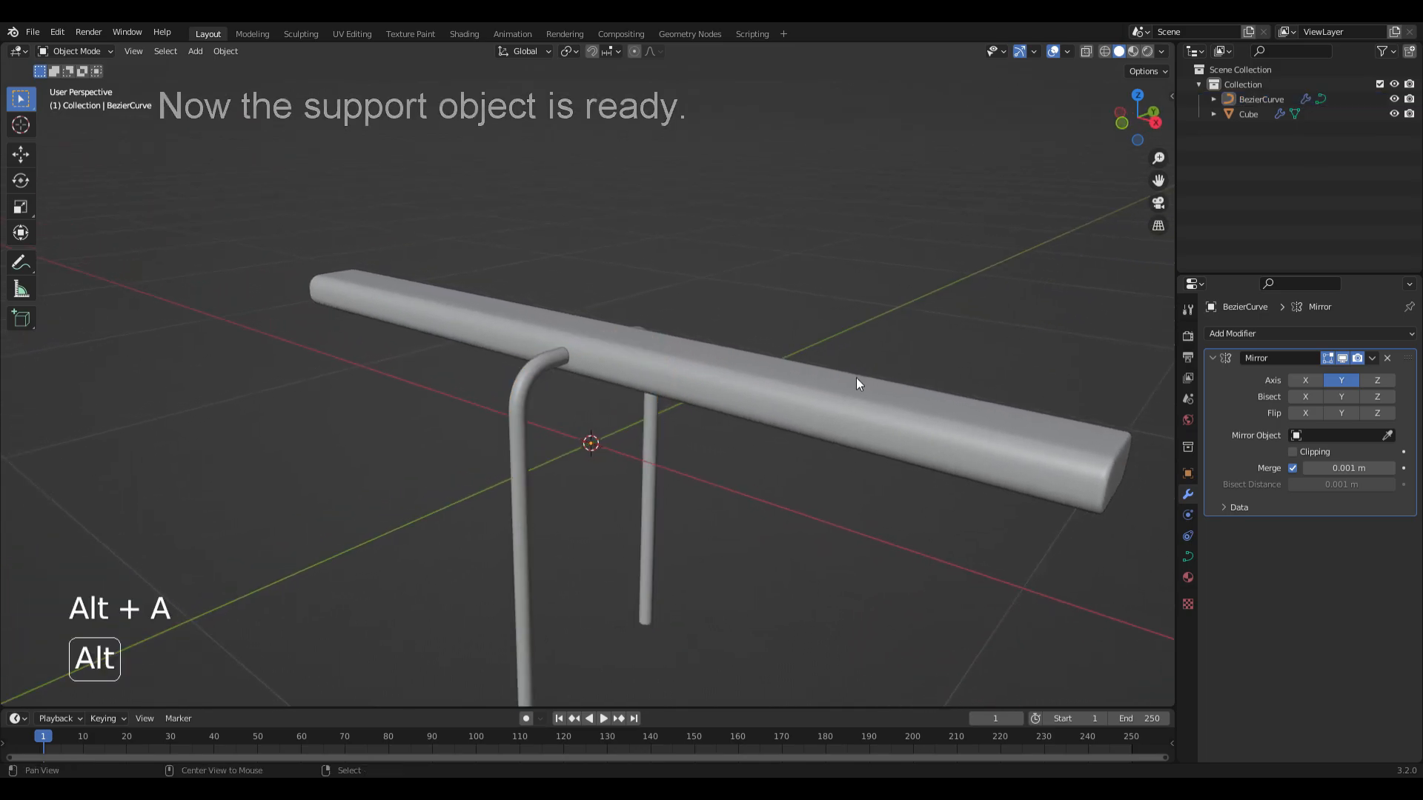
Add a cylinder mesh at the origin for the platform
{"action": "key", "text": "shift+a"}
{"action": "mouse_move", "coordinate": [590, 312]}
{"action": "left_click", "coordinate": [655, 382]}
Set the cylinder's X and Y scale to 0.4 and its Z scale to 0.04
{"action": "left_click_drag", "start_coordinate": [590, 279], "coordinate": [647, 431], "text": "ctrl+alt"}
{"action": "left_click", "coordinate": [1186, 473]}
{"action": "left_click_drag", "start_coordinate": [1355, 495], "coordinate": [1357, 511]}
{"action": "type", "text": "0.4"}
{"action": "key", "text": "Return"}
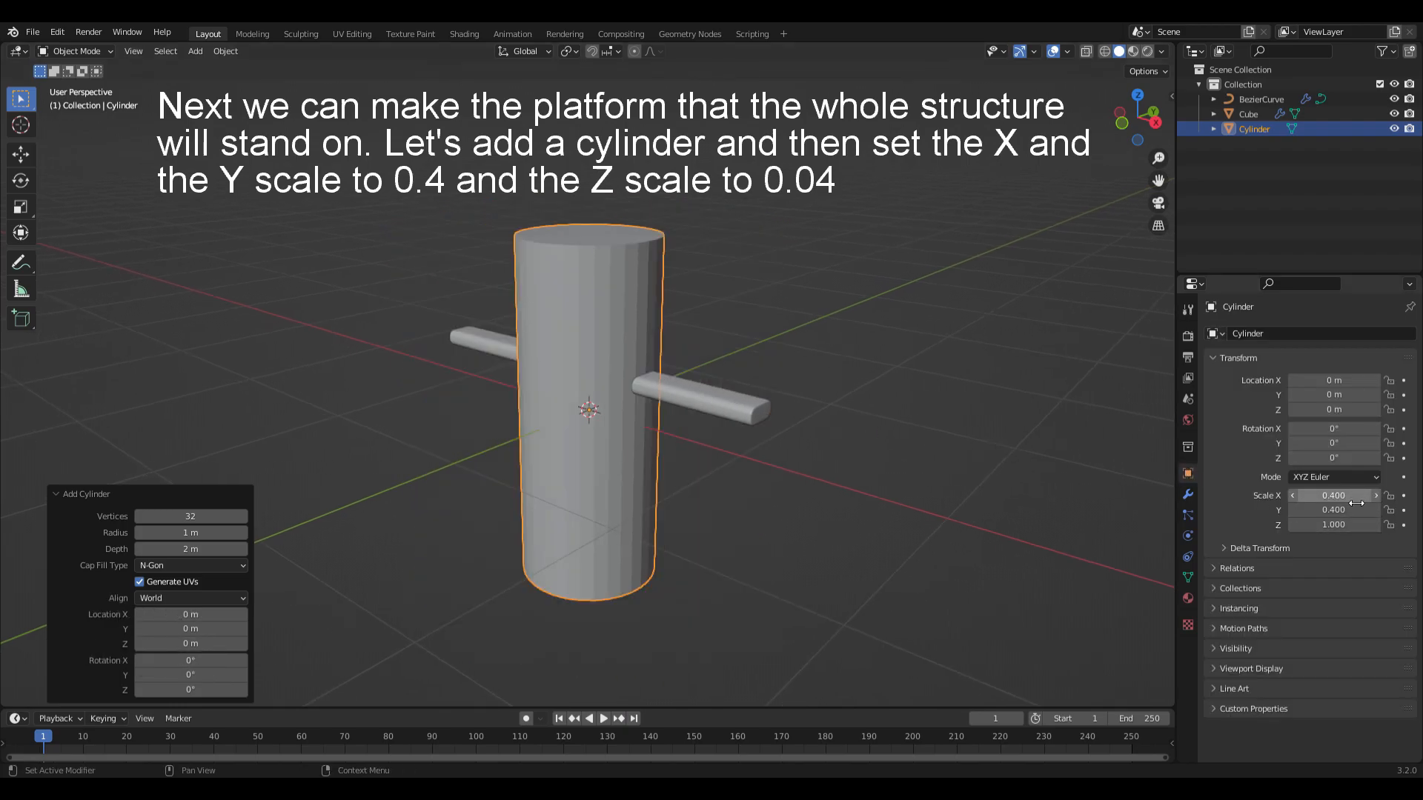
{"action": "left_click", "coordinate": [1340, 529]}
{"action": "type", "text": "0.04"}
{"action": "key", "text": "Return"}
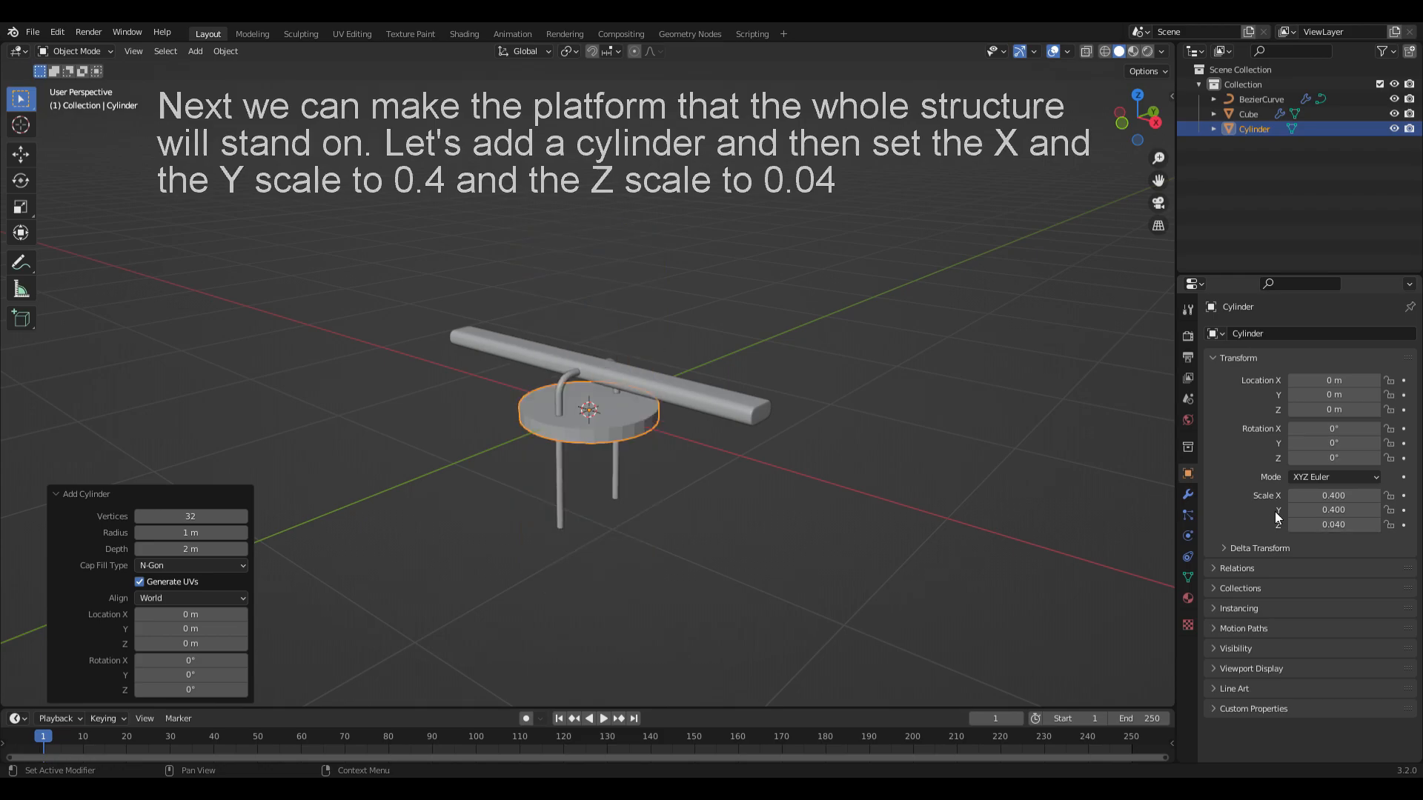
Move the cylinder -0.58 m along Z to the foot of the supports and apply its scale
{"action": "type", "text": "gz-0."}
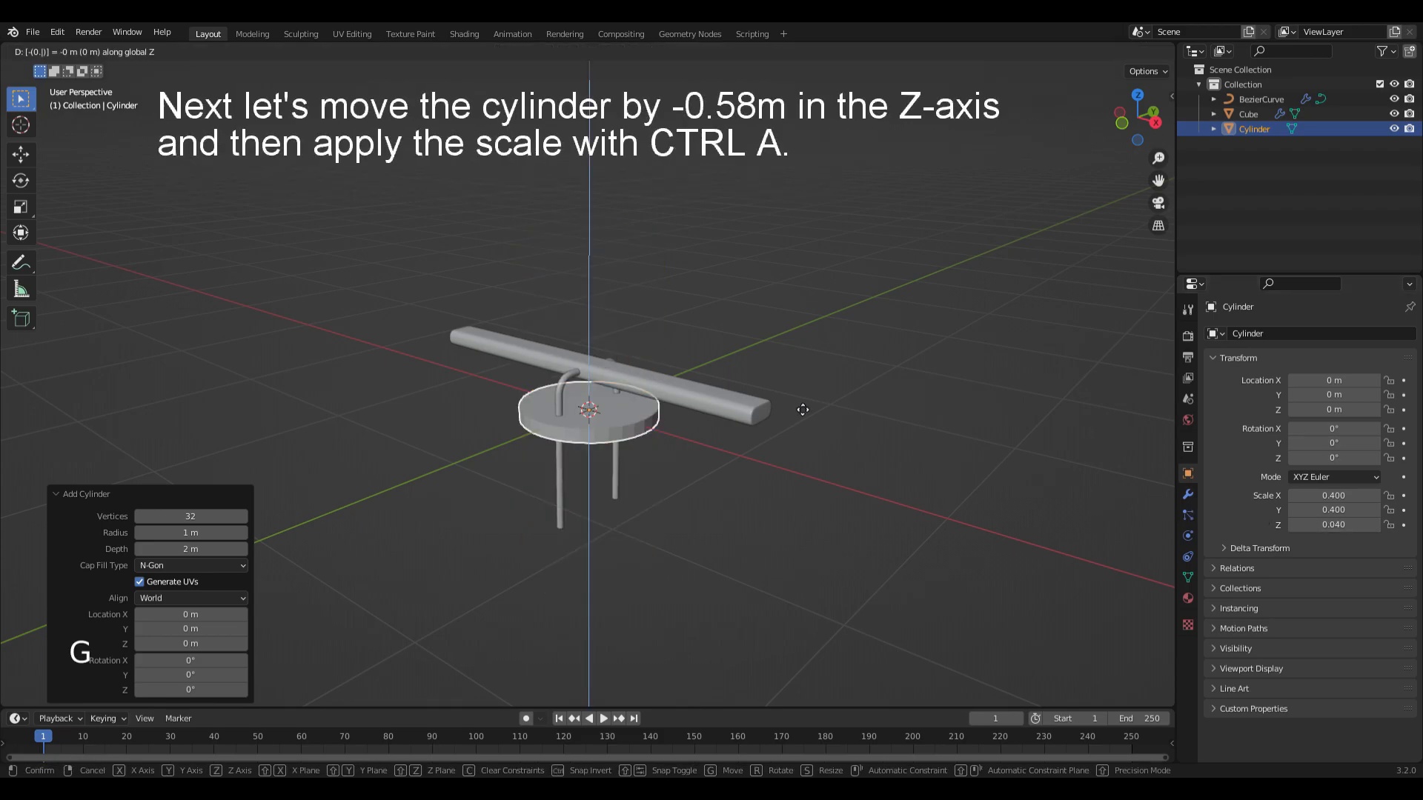
{"action": "type", "text": "58"}
{"action": "key", "text": "Return"}
{"action": "scroll", "coordinate": [795, 402], "scroll_direction": "up", "scroll_amount": 4}
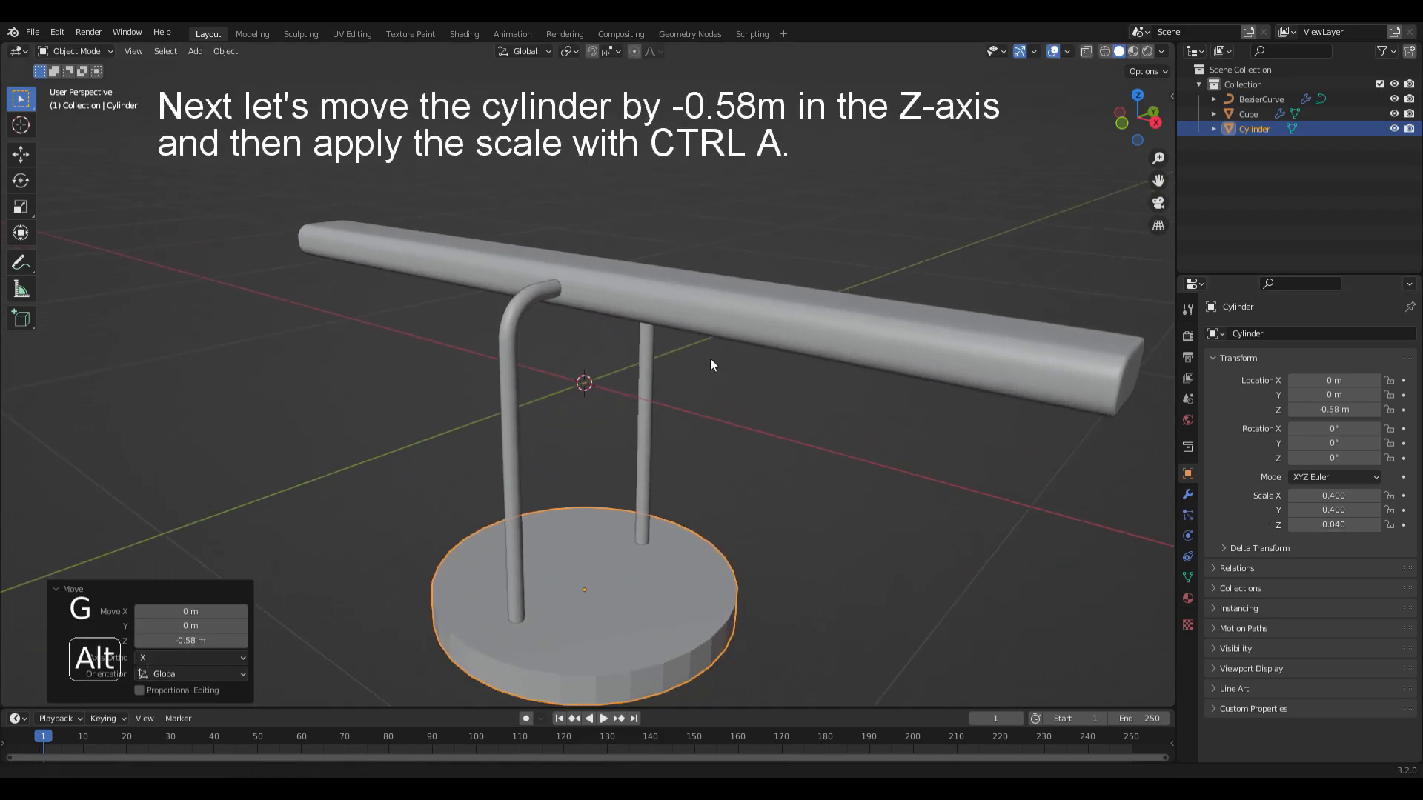
{"action": "middle_click_drag", "start_coordinate": [710, 364], "coordinate": [709, 314]}
{"action": "key", "text": "ctrl+a"}
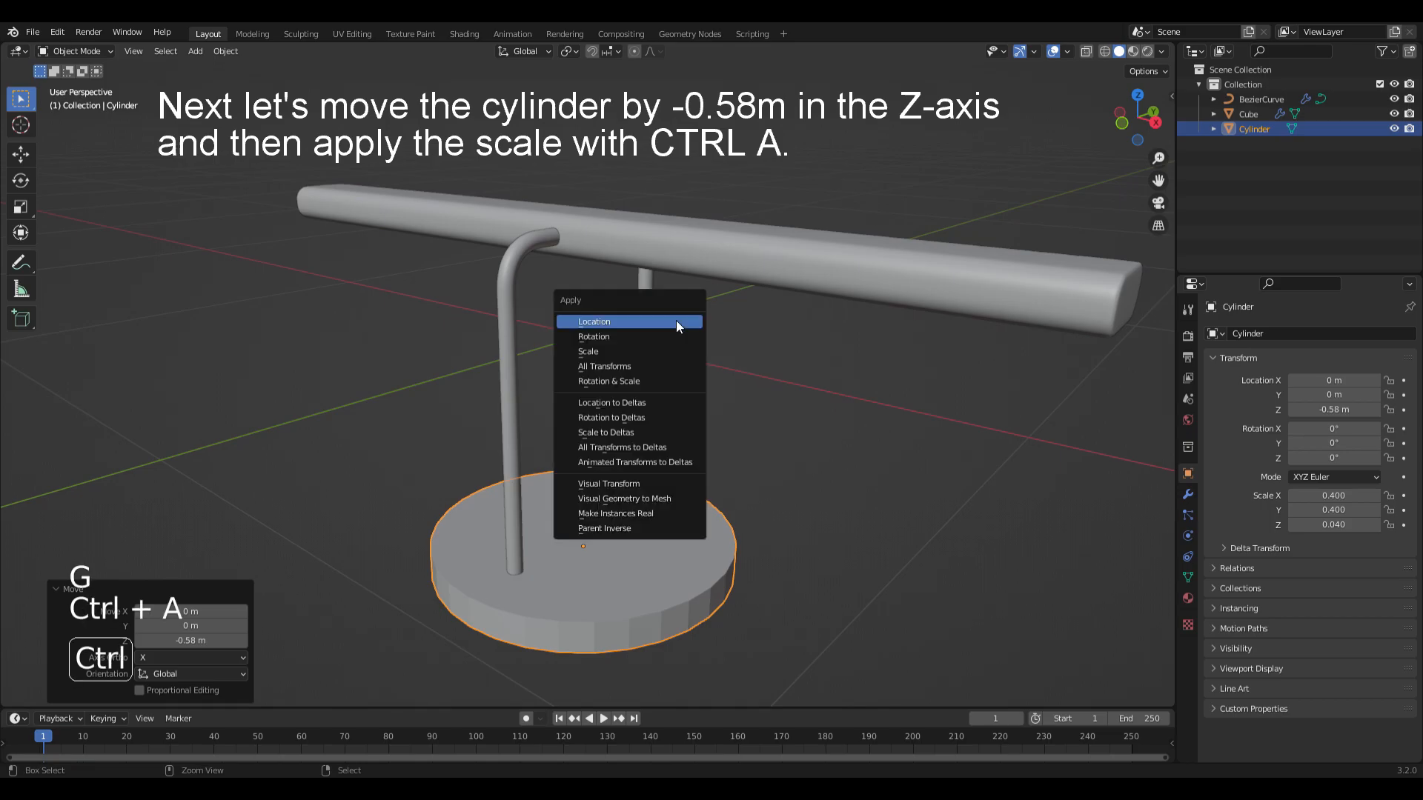
{"action": "left_click", "coordinate": [607, 351]}
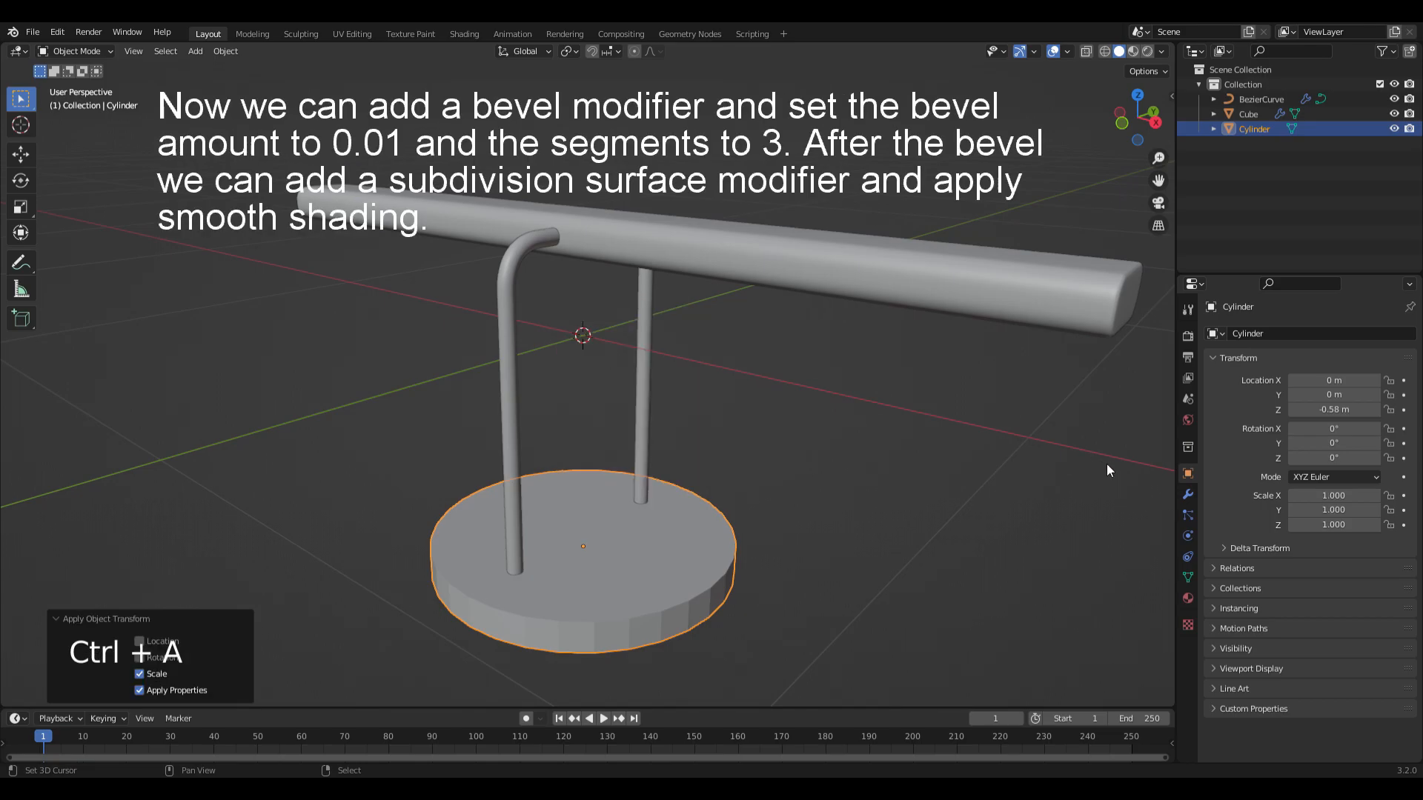
Add a Bevel modifier to the cylinder with an amount of 0.01 m and 3 segments
{"action": "left_click", "coordinate": [1188, 495]}
{"action": "left_click", "coordinate": [1211, 337]}
{"action": "left_click", "coordinate": [1121, 397]}
{"action": "double_click", "coordinate": [1343, 416]}
{"action": "type", "text": "0.01"}
{"action": "key", "text": "Return"}
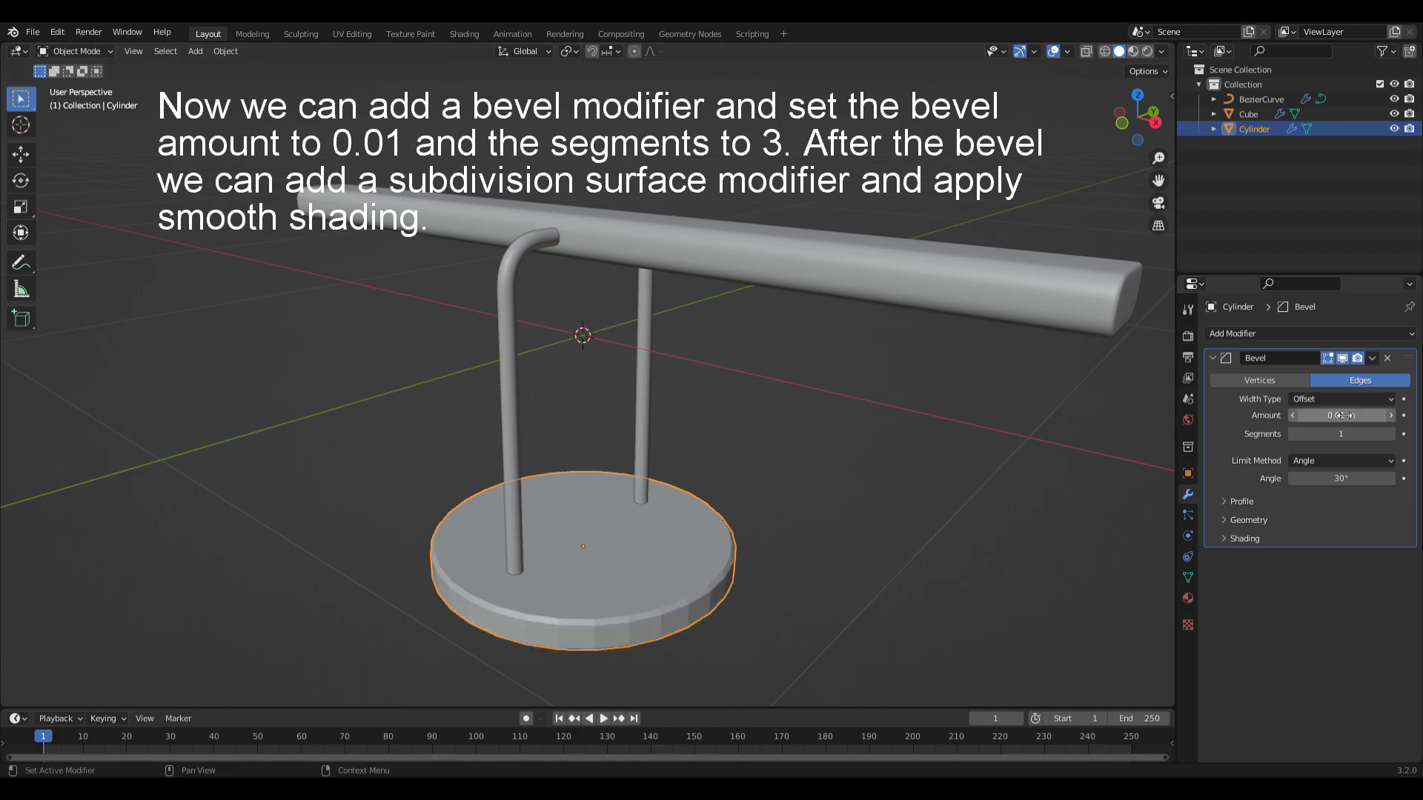
{"action": "double_click", "coordinate": [1341, 434]}
{"action": "type", "text": "3"}
{"action": "key", "text": "Return"}
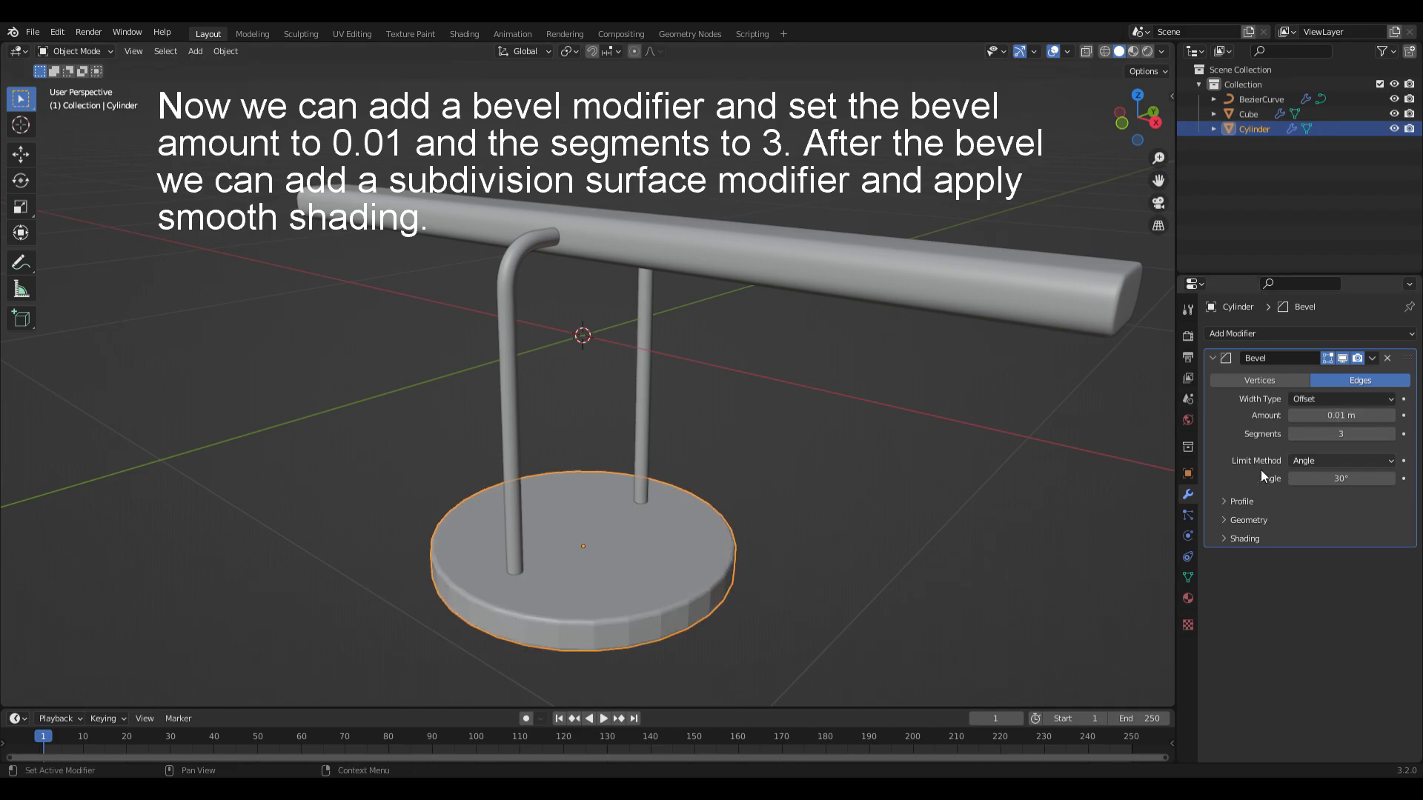
Add a level 2 Subdivision modifier to the cylinder platform and shade it smooth
{"action": "key", "text": "ctrl+2"}
{"action": "key", "text": "w"}
{"action": "left_click", "coordinate": [755, 495]}
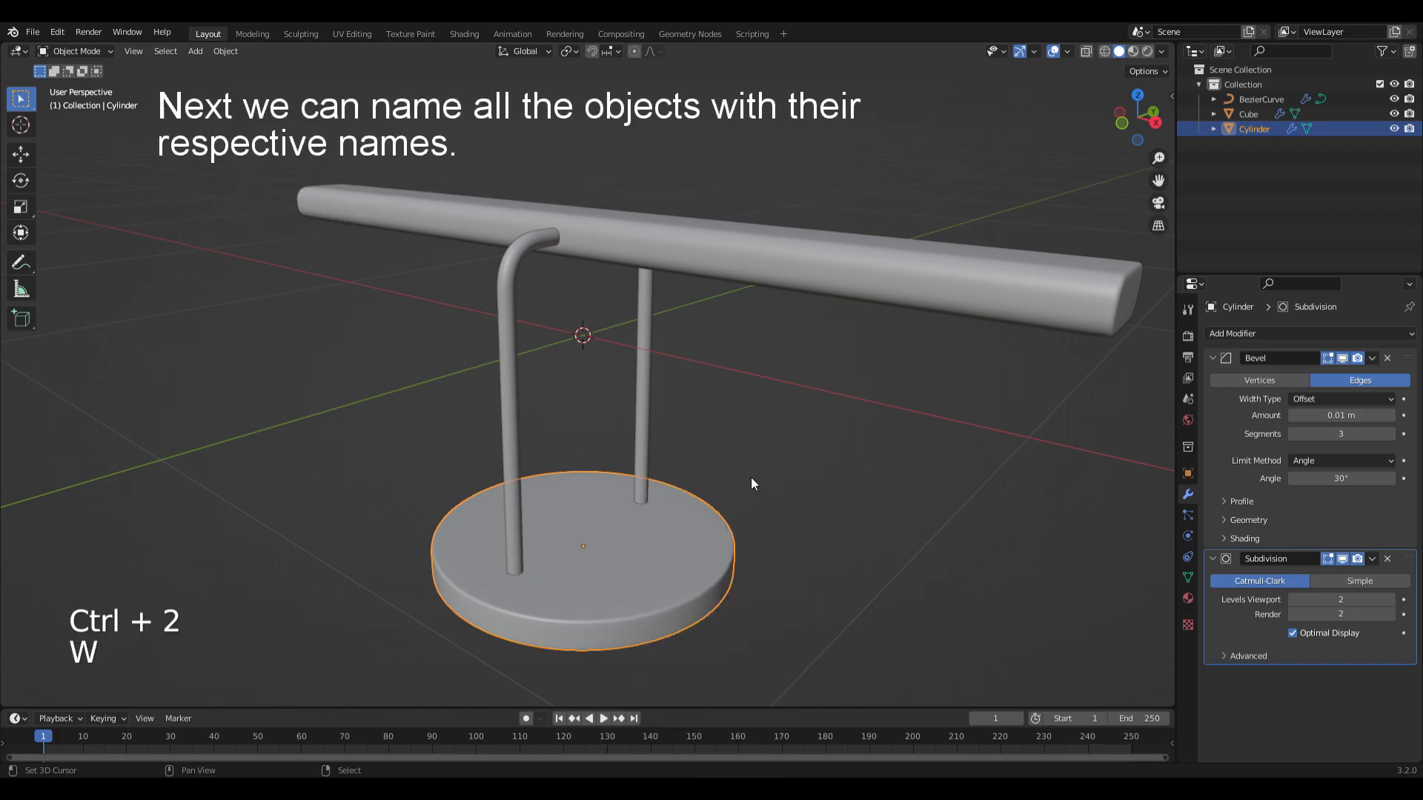
Rename the round cylinder base to Platform and the curved tube to Support
{"action": "key", "text": "F2"}
{"action": "type", "text": "Platfo"}
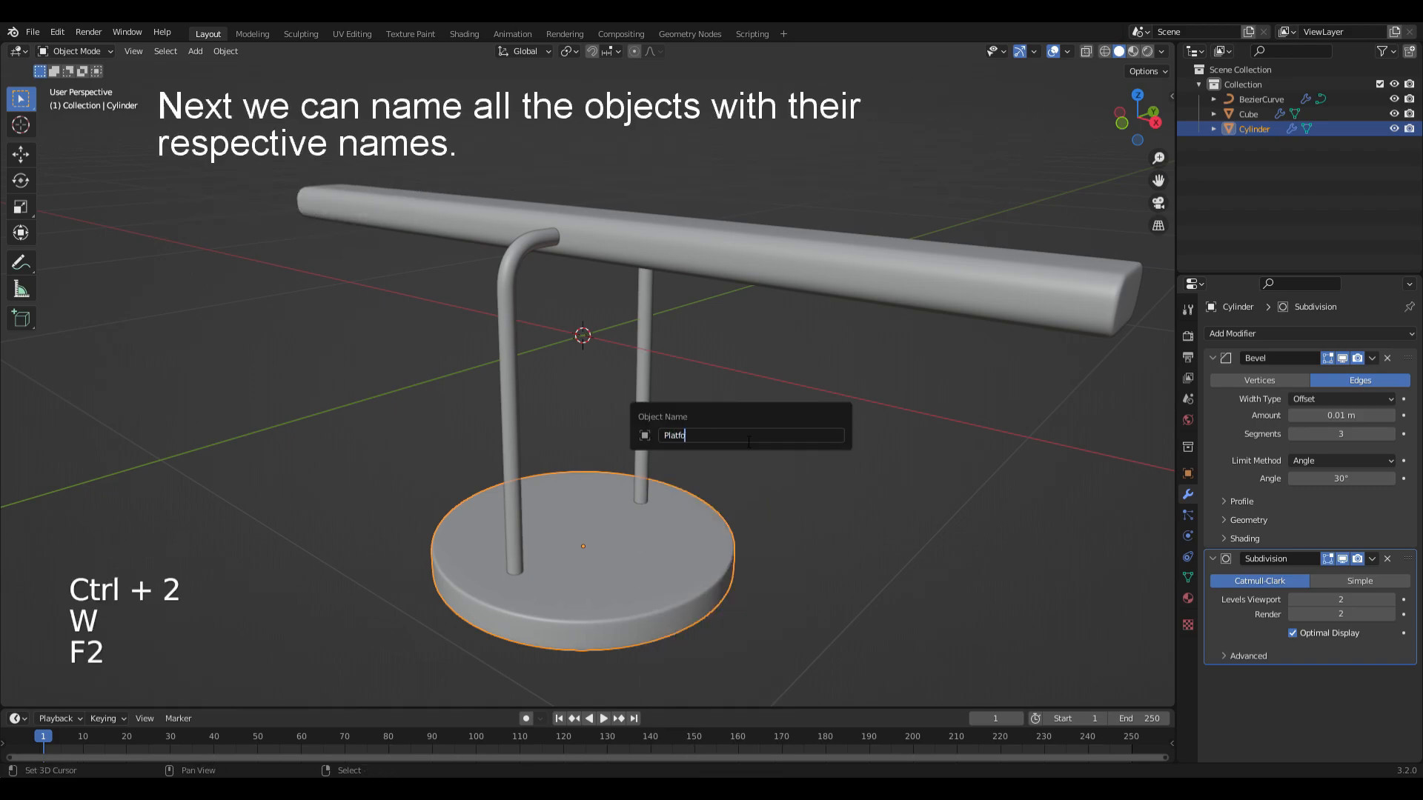
{"action": "type", "text": "rm"}
{"action": "key", "text": "Return"}
{"action": "left_click", "coordinate": [504, 318]}
{"action": "key", "text": "F2"}
{"action": "type", "text": "Support"}
{"action": "key", "text": "Return"}
Rename the long horizontal beam to Plank and clear the selection
{"action": "left_click", "coordinate": [670, 256]}
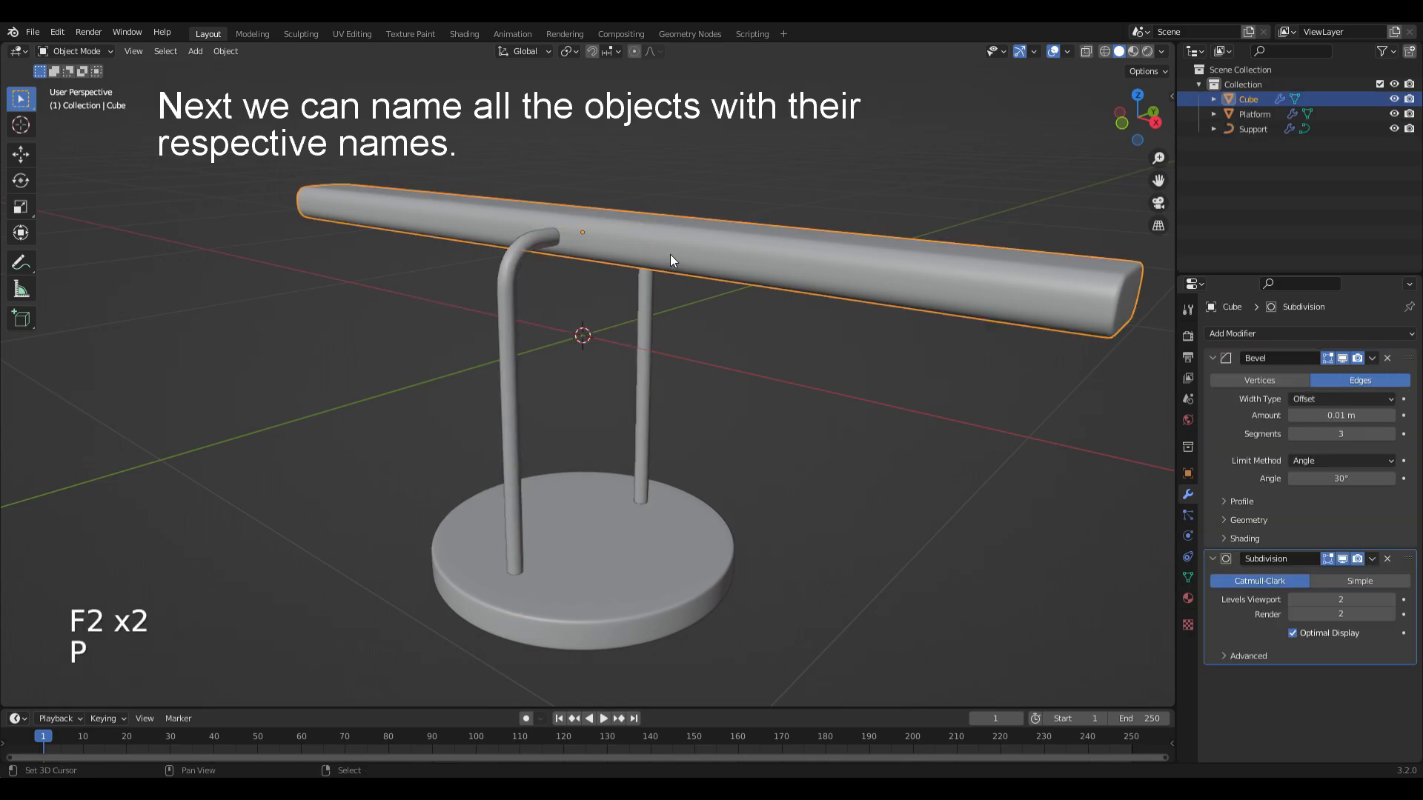
{"action": "key", "text": "F2"}
{"action": "type", "text": "Plank"}
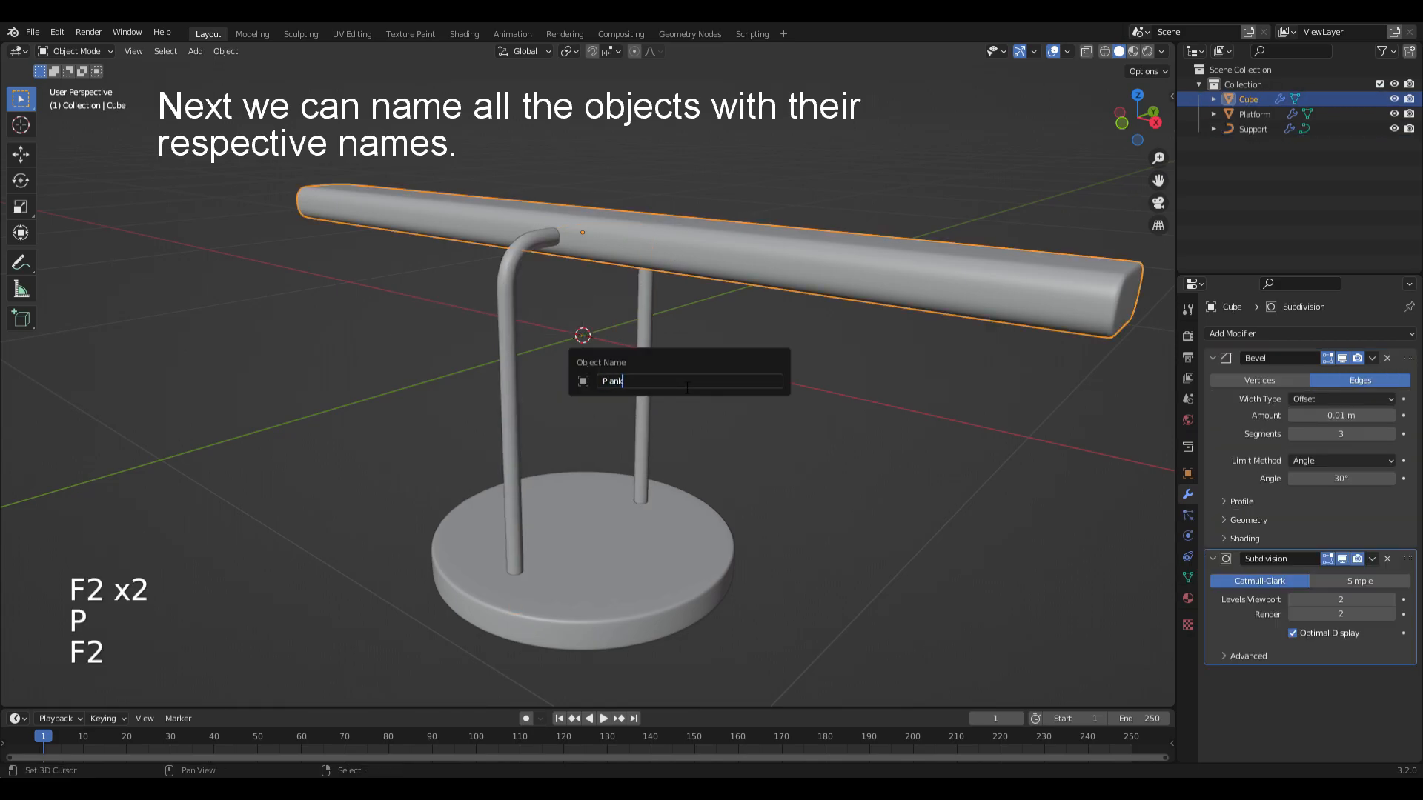
{"action": "key", "text": "Return"}
{"action": "key", "text": "alt+a"}
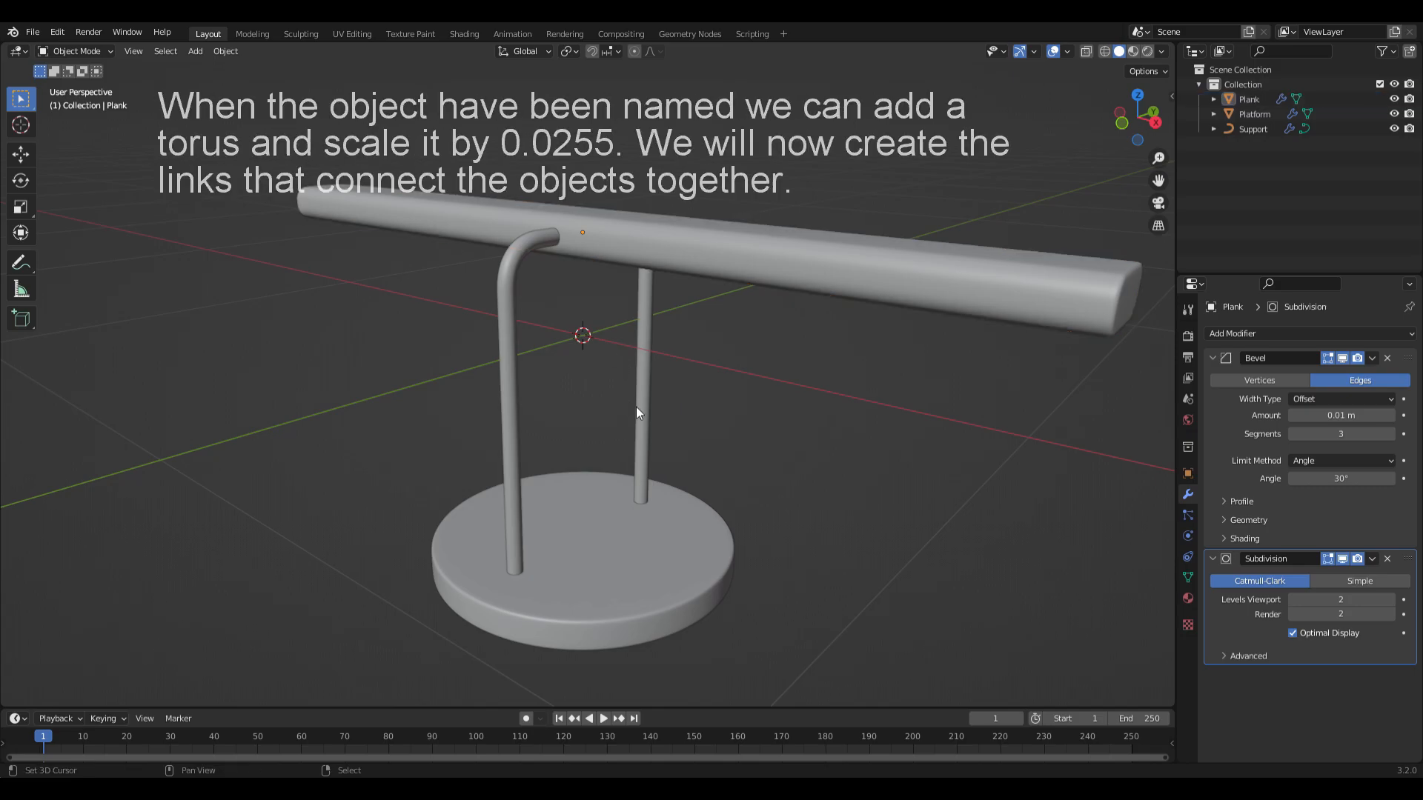
Add a torus and scale it by 0.0255
{"action": "key", "text": "shift+a"}
{"action": "left_click", "coordinate": [655, 421]}
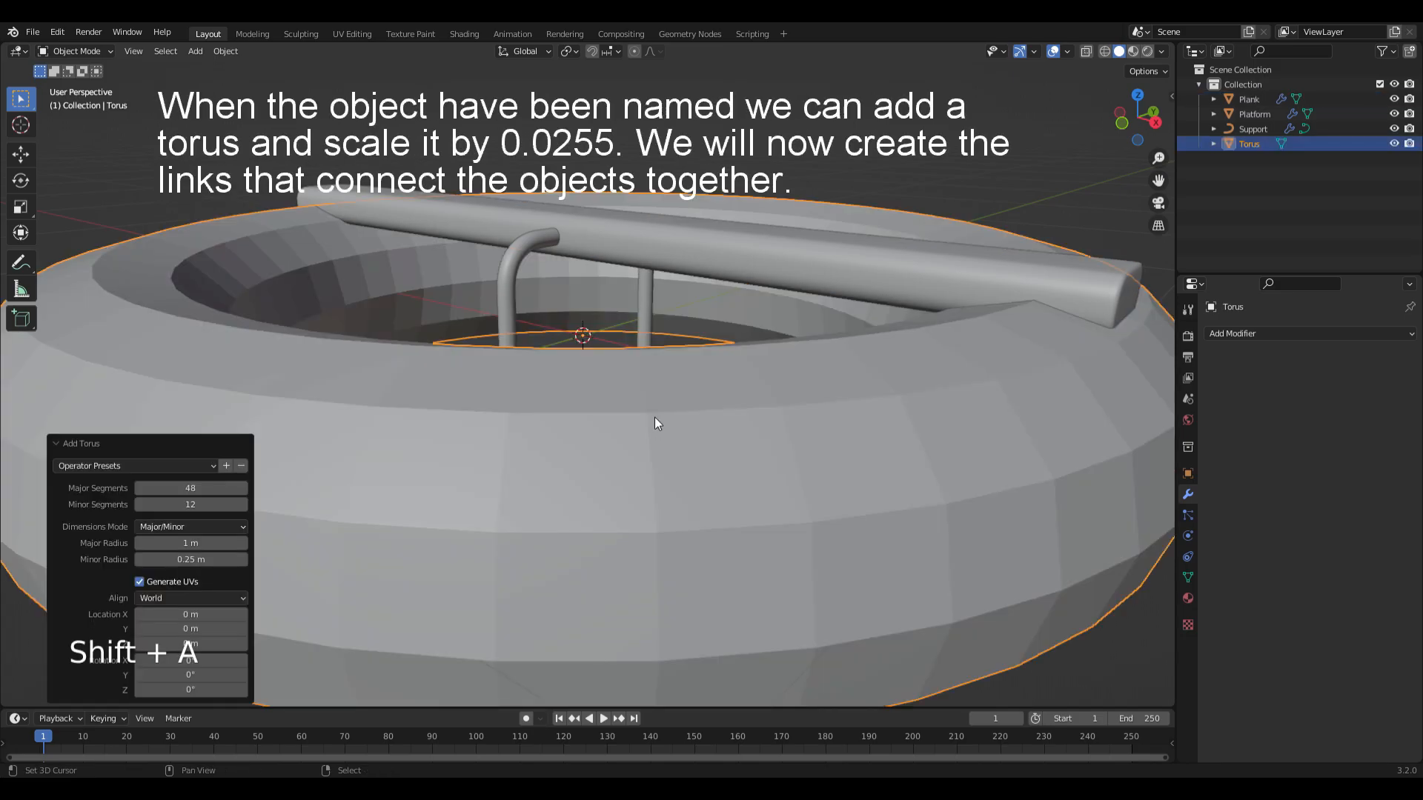
{"action": "type", "text": "s0.0255"}
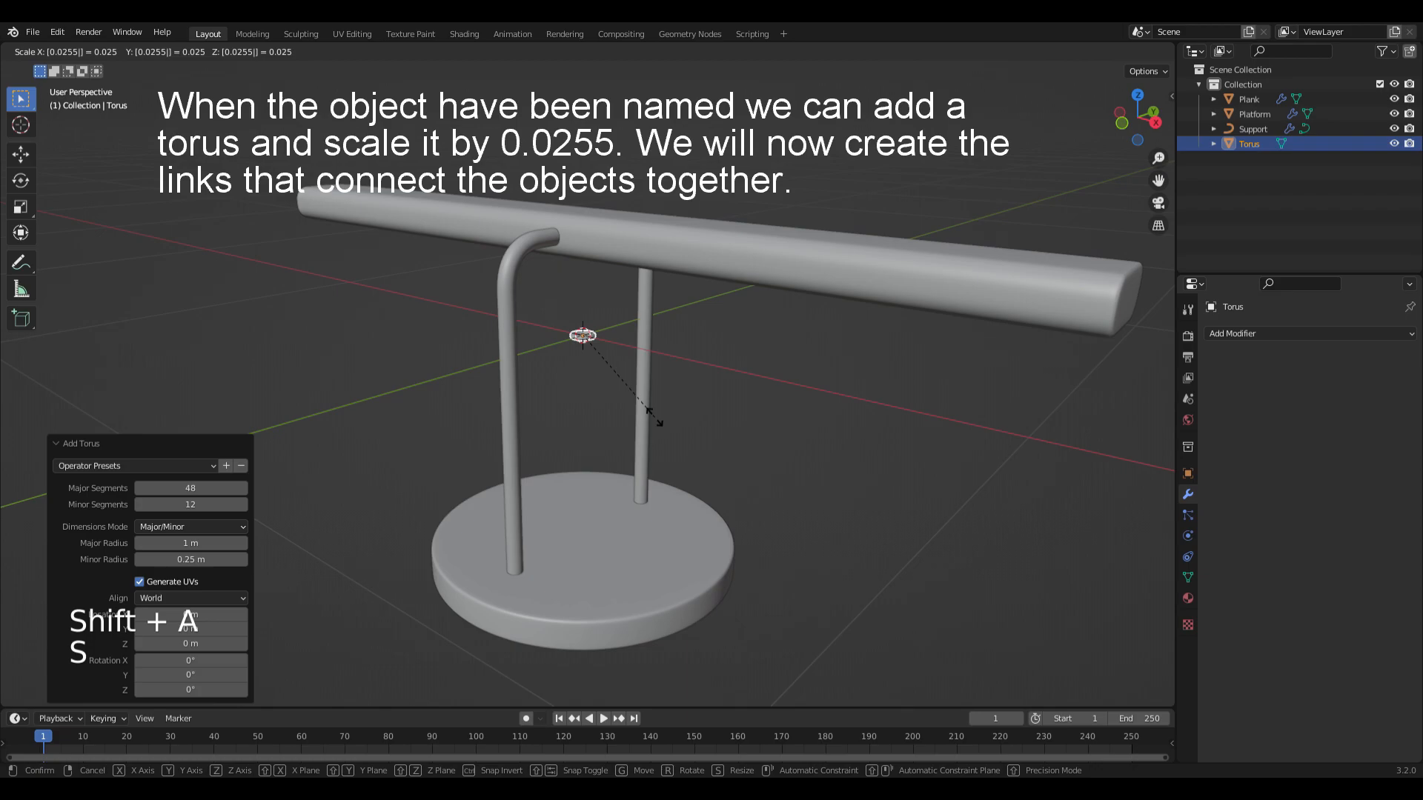
{"action": "key", "text": "Return"}
Rotate the torus 90° about X and move it -0.1 m along Y and 0.25 m along Z
{"action": "type", "text": "rx90"}
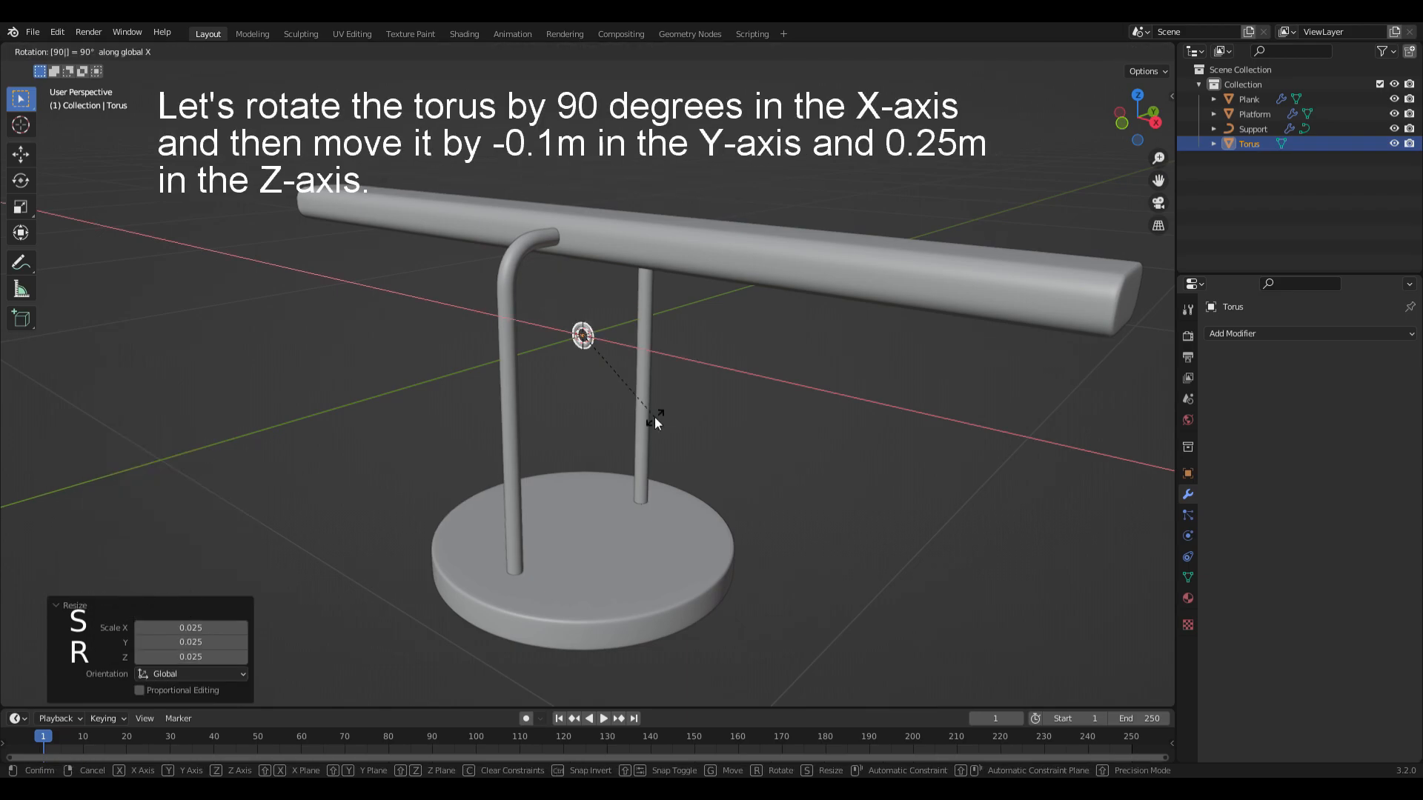
{"action": "key", "text": "Return"}
{"action": "type", "text": "gy-0.1"}
{"action": "key", "text": "Return"}
{"action": "type", "text": "gz0.25"}
{"action": "key", "text": "Return"}
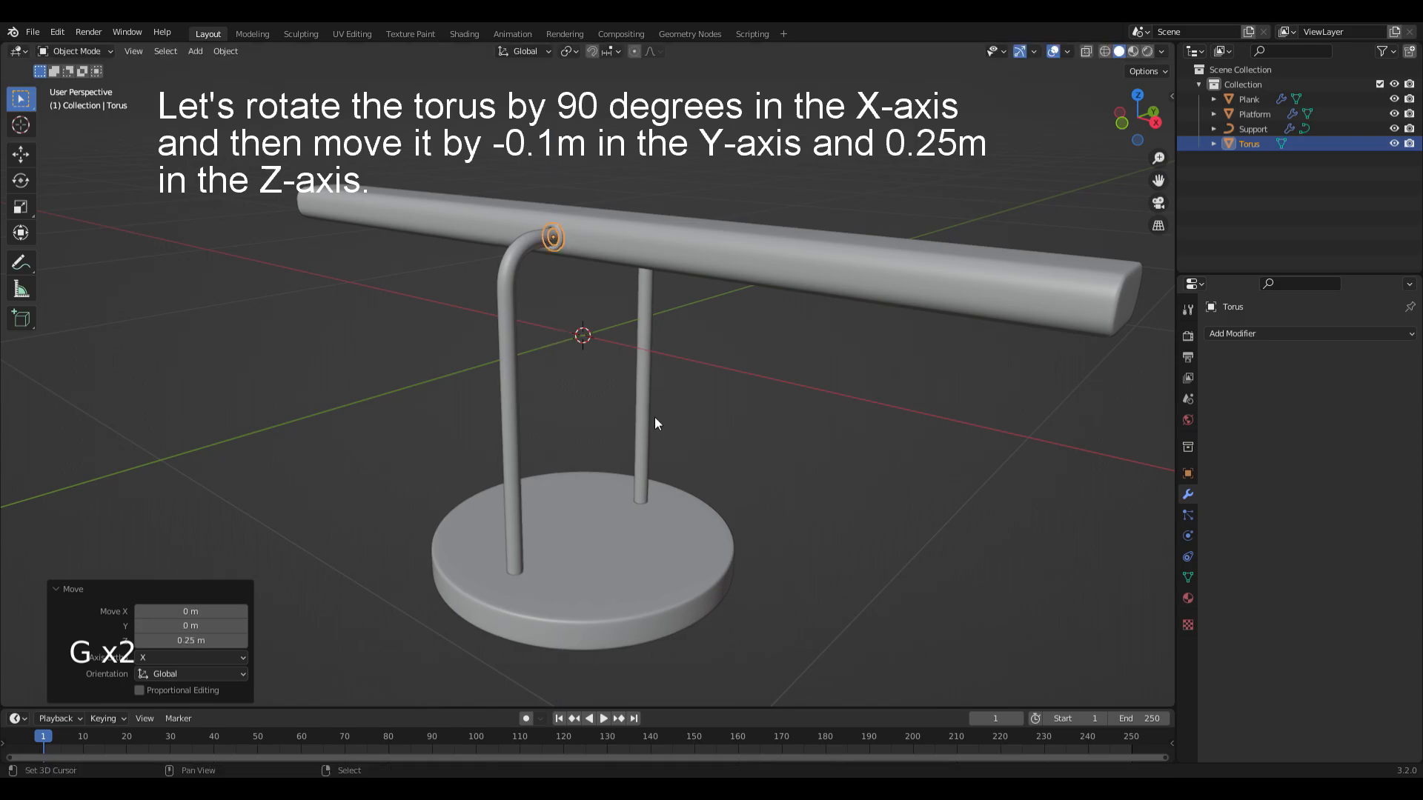
Set the torus's origin to the 3D cursor and add a Mirror modifier with only the Z axis enabled
{"action": "key", "text": "w"}
{"action": "mouse_move", "coordinate": [656, 395]}
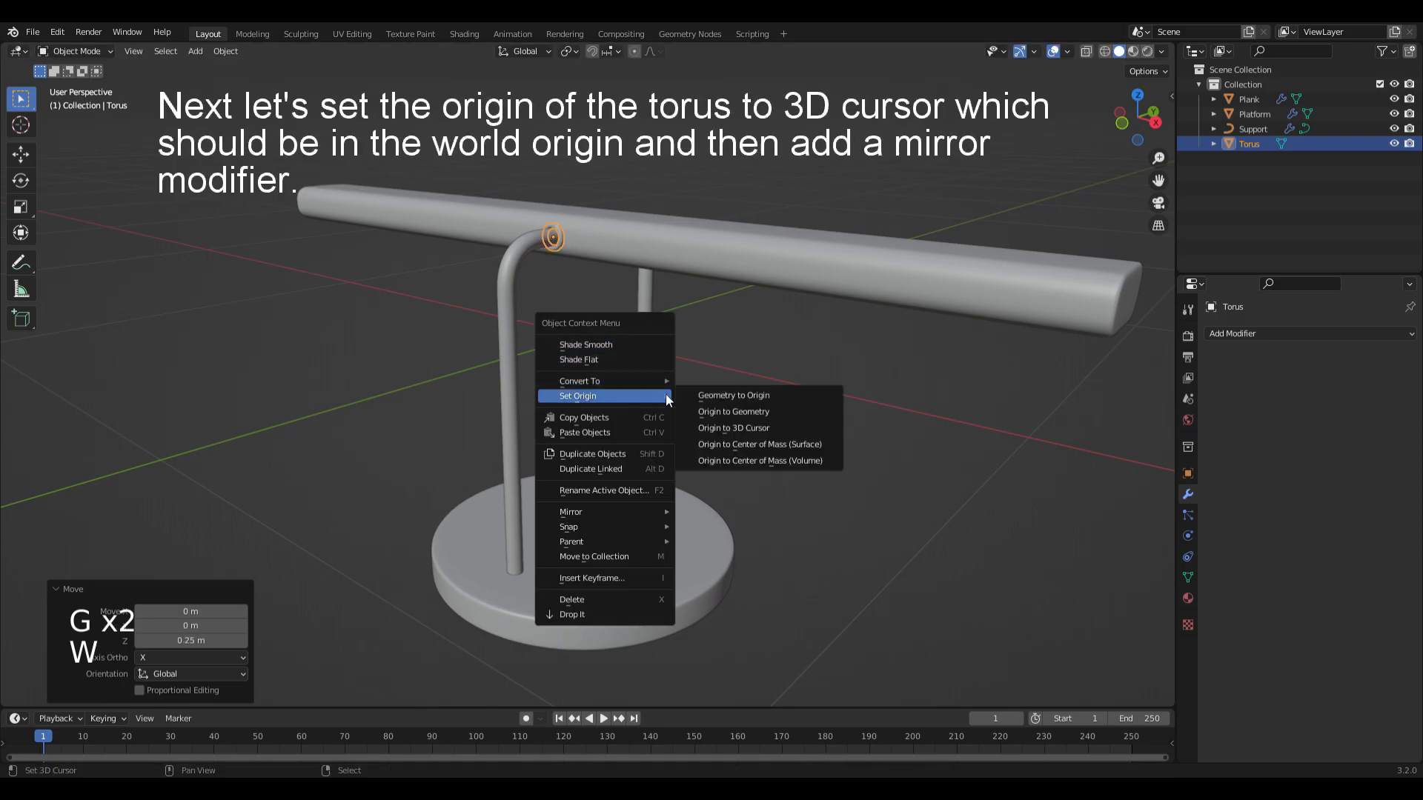
{"action": "left_click", "coordinate": [751, 429]}
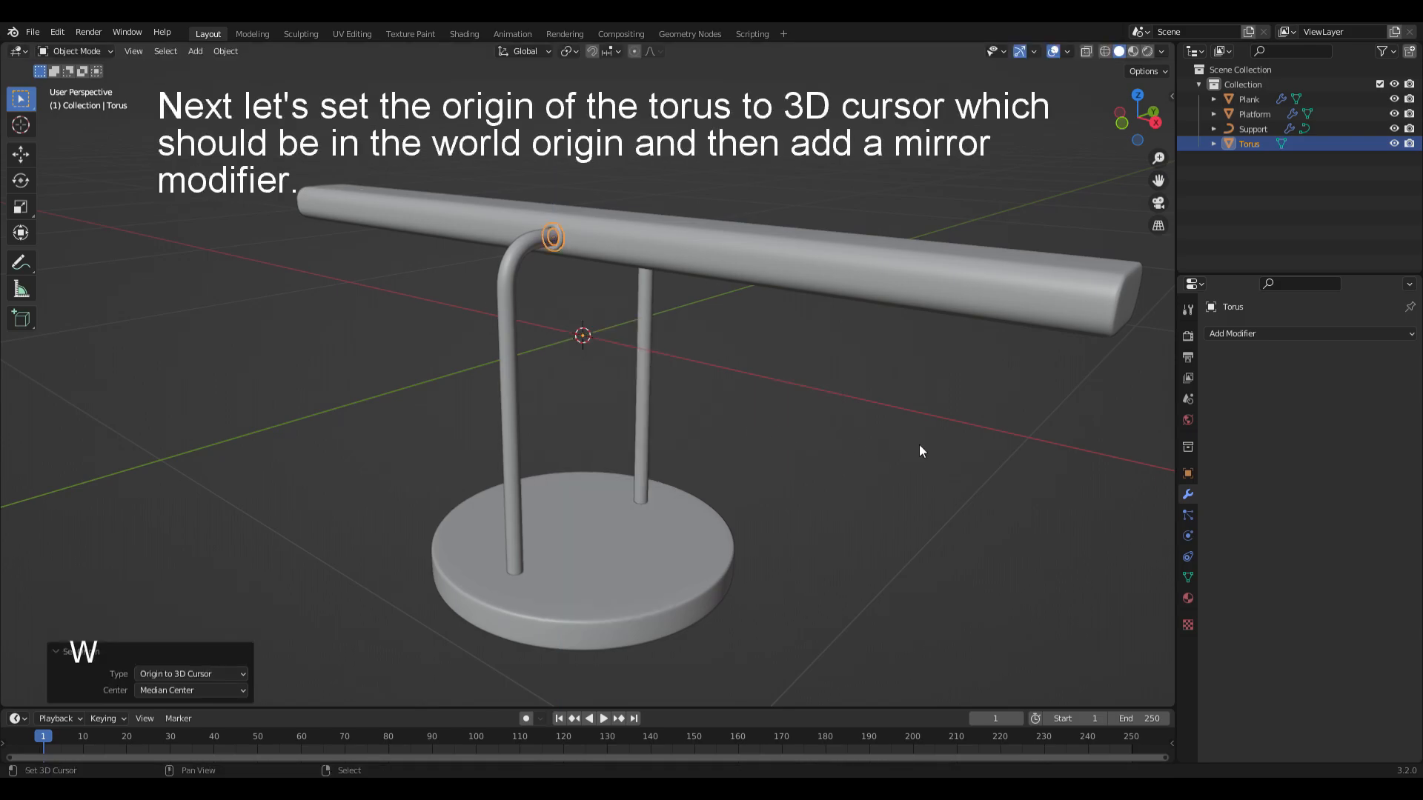
{"action": "left_click", "coordinate": [1253, 334]}
{"action": "left_click", "coordinate": [1083, 502]}
{"action": "left_click", "coordinate": [1378, 380]}
{"action": "left_click", "coordinate": [1307, 381]}
{"action": "middle_click_drag", "start_coordinate": [932, 319], "coordinate": [822, 323], "text": "alt+shift"}
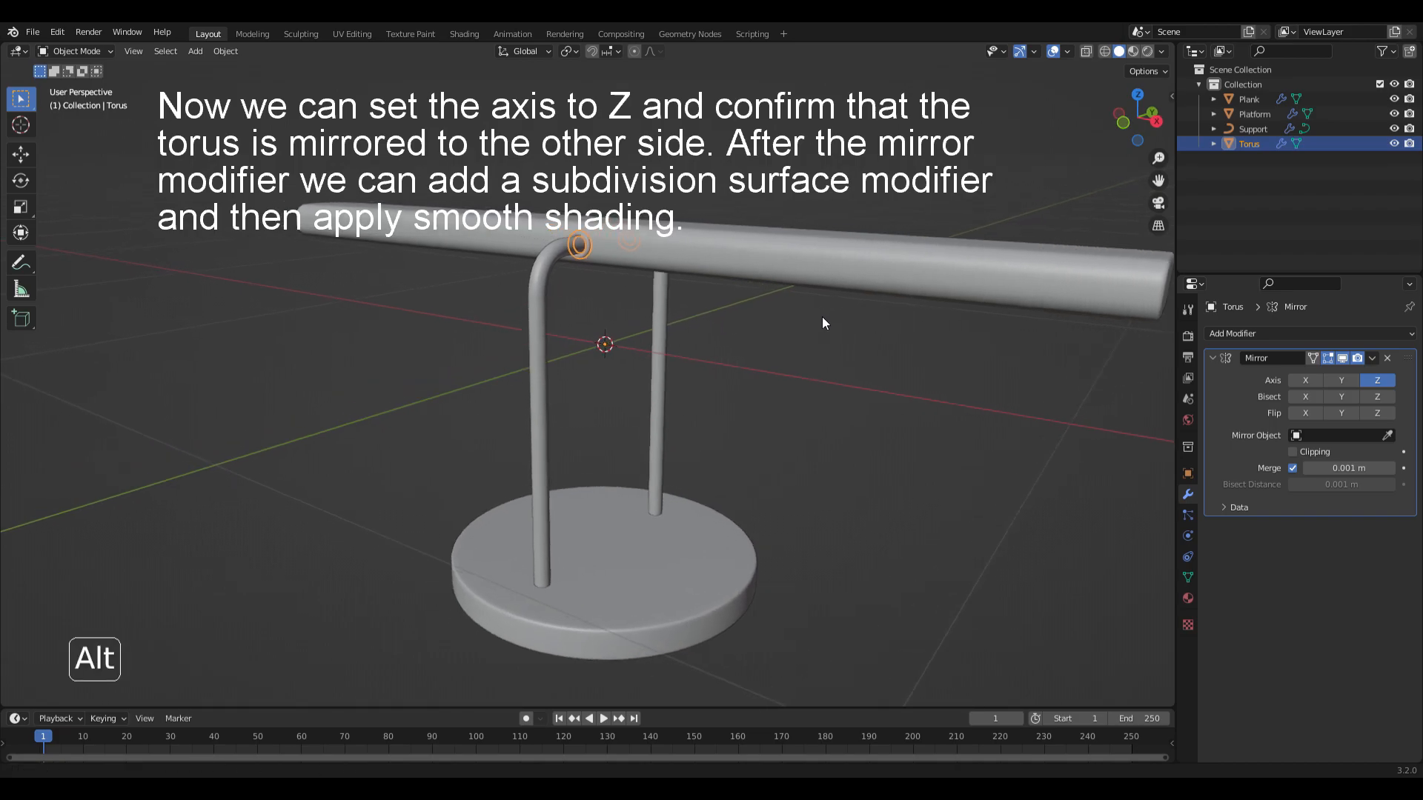
Add a level 2 Subdivision modifier to the mirrored torus and shade it smooth
{"action": "key", "text": "ctrl+2"}
{"action": "key", "text": "w"}
{"action": "mouse_move", "coordinate": [687, 331]}
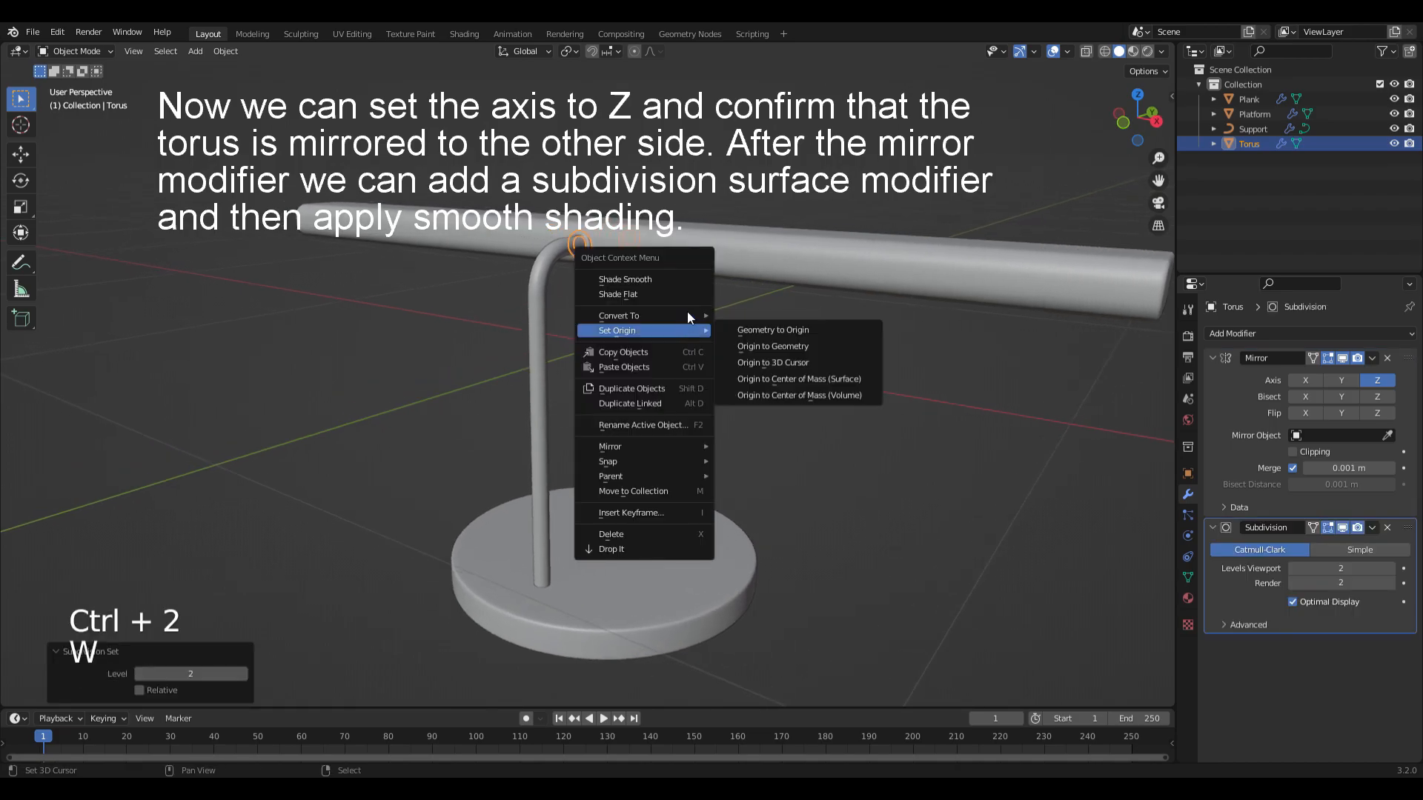
{"action": "left_click", "coordinate": [649, 278]}
Duplicate the torus in place and remove the Mirror modifier from the copy
{"action": "key", "text": "shift+d"}
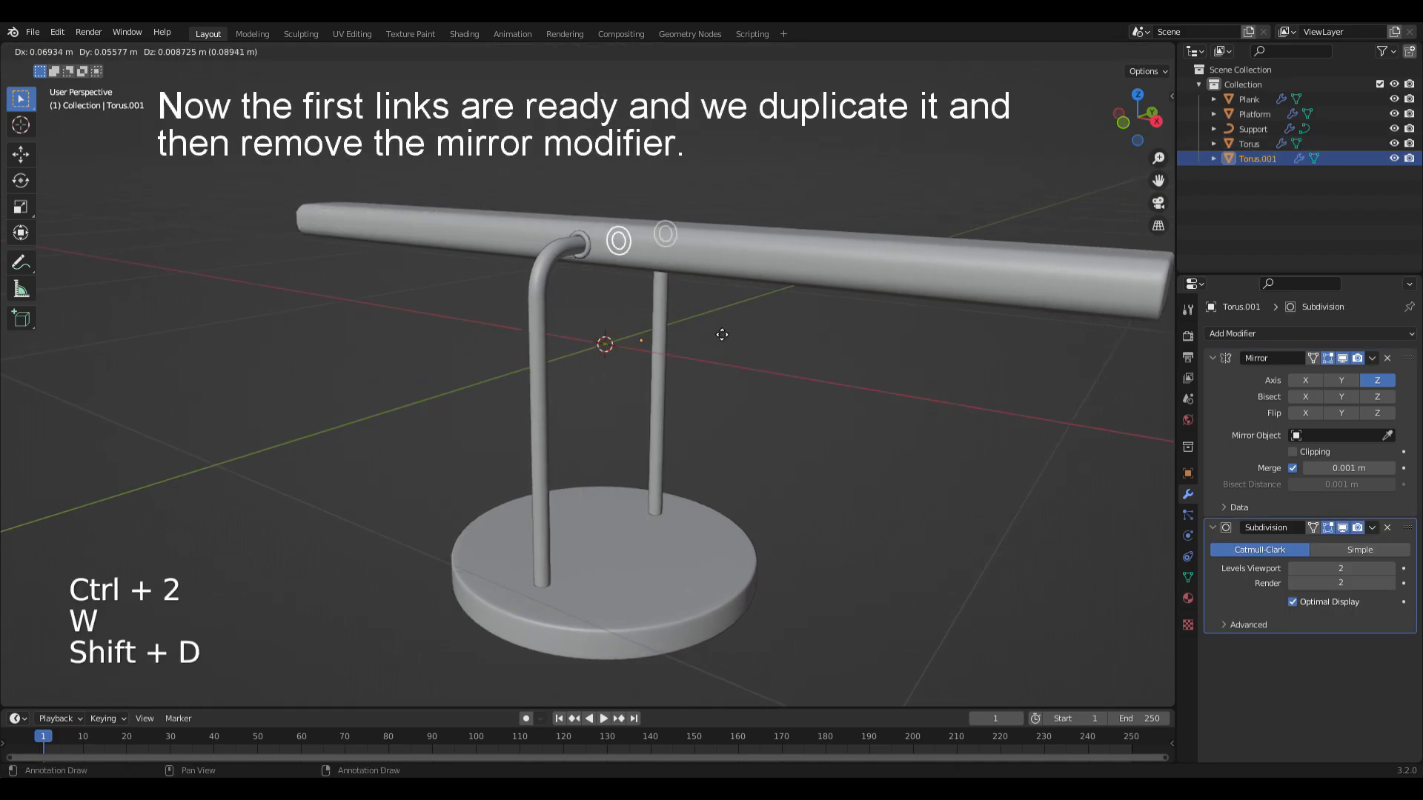
{"action": "right_click", "coordinate": [708, 321]}
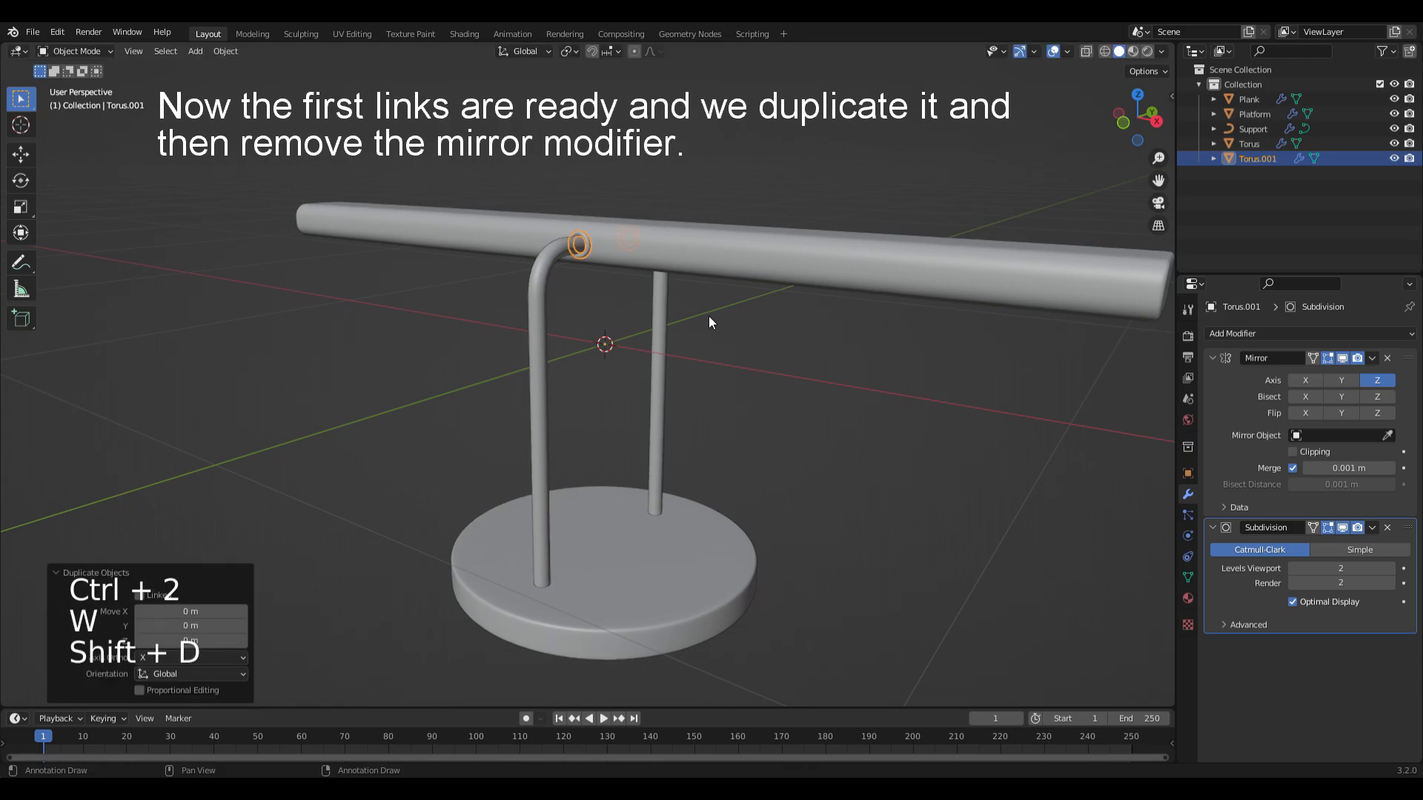
{"action": "left_click", "coordinate": [1386, 357]}
Set the duplicated torus's origin to its geometry and rotate it -90° about the X axis
{"action": "key", "text": "w"}
{"action": "mouse_move", "coordinate": [660, 378]}
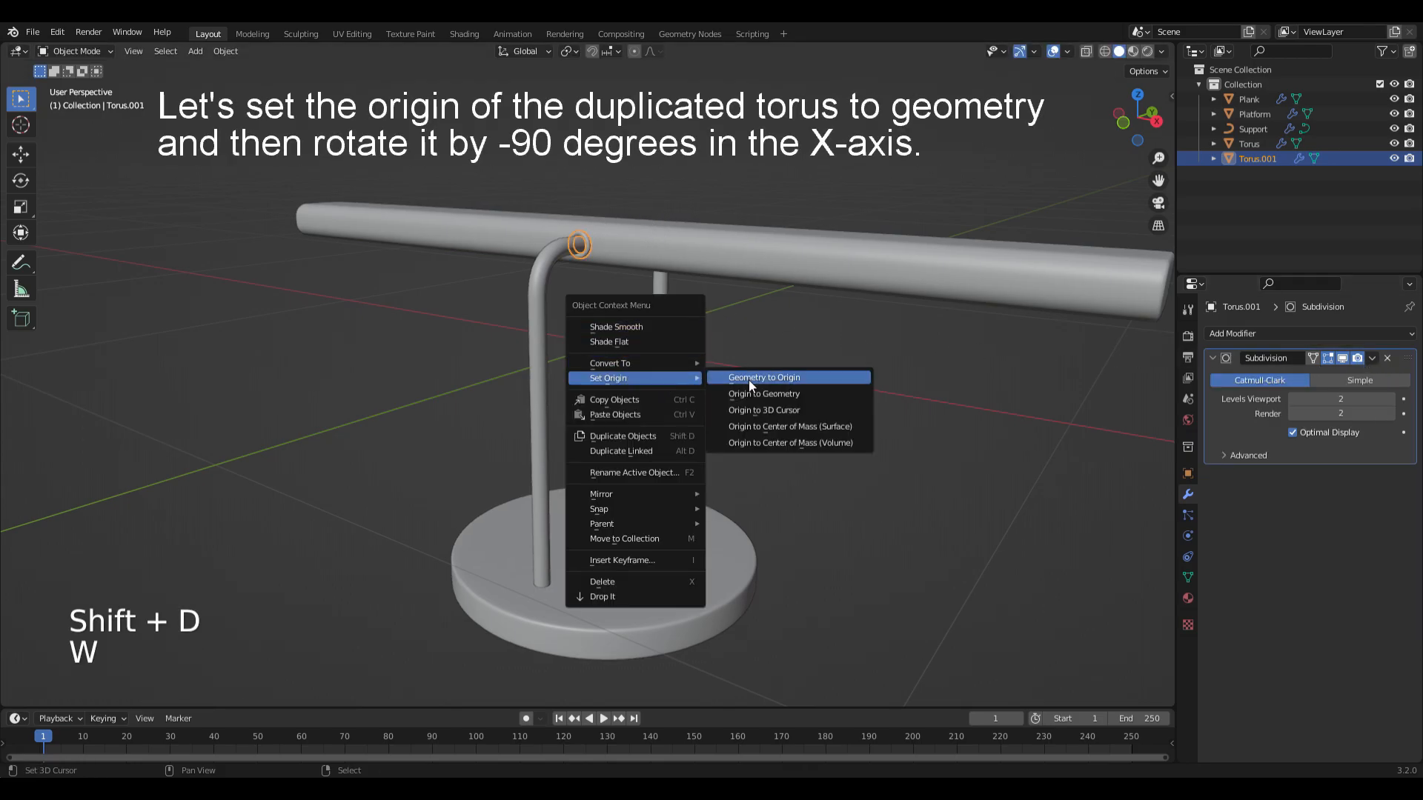
{"action": "left_click", "coordinate": [779, 391]}
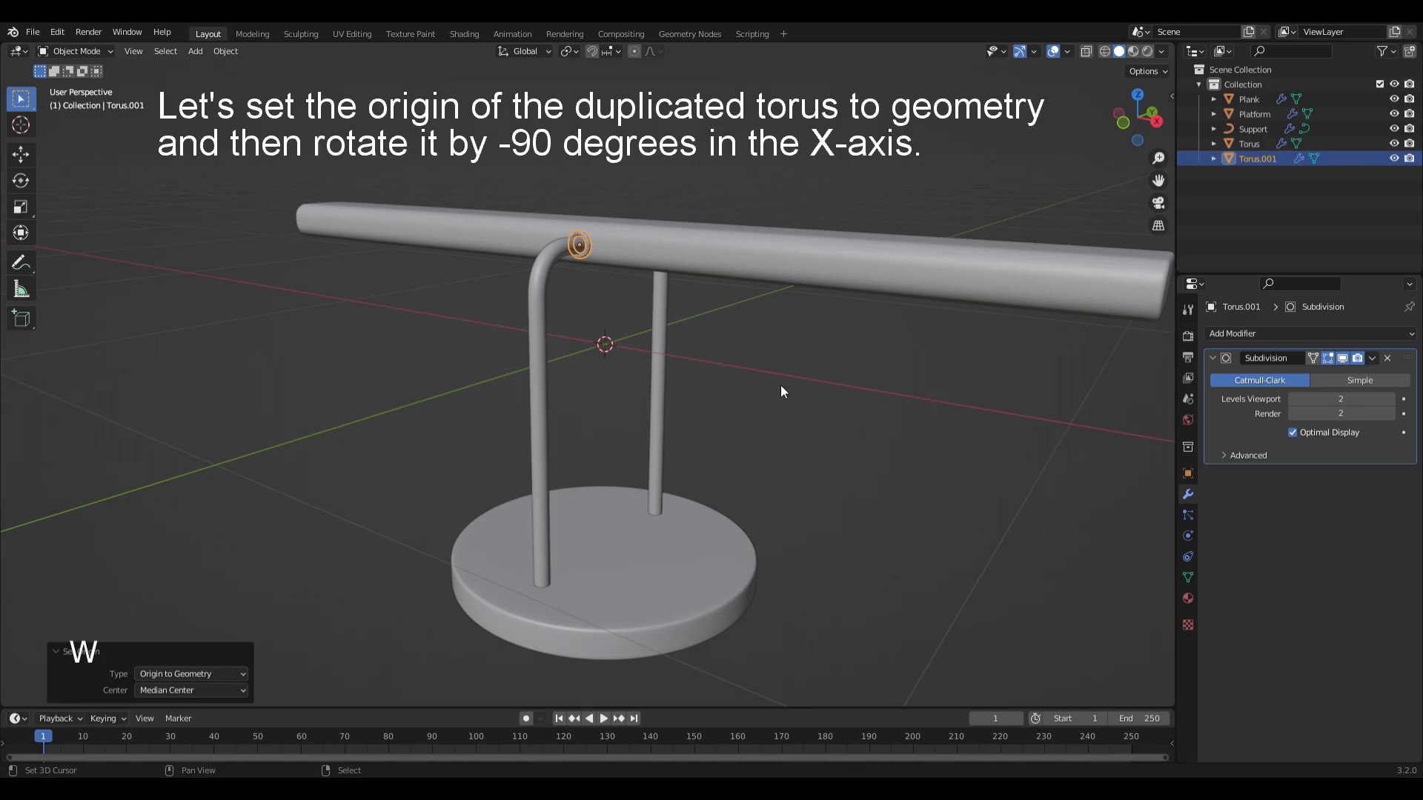
{"action": "key", "text": "r"}
{"action": "key", "text": "x"}
{"action": "left_click", "coordinate": [781, 385]}
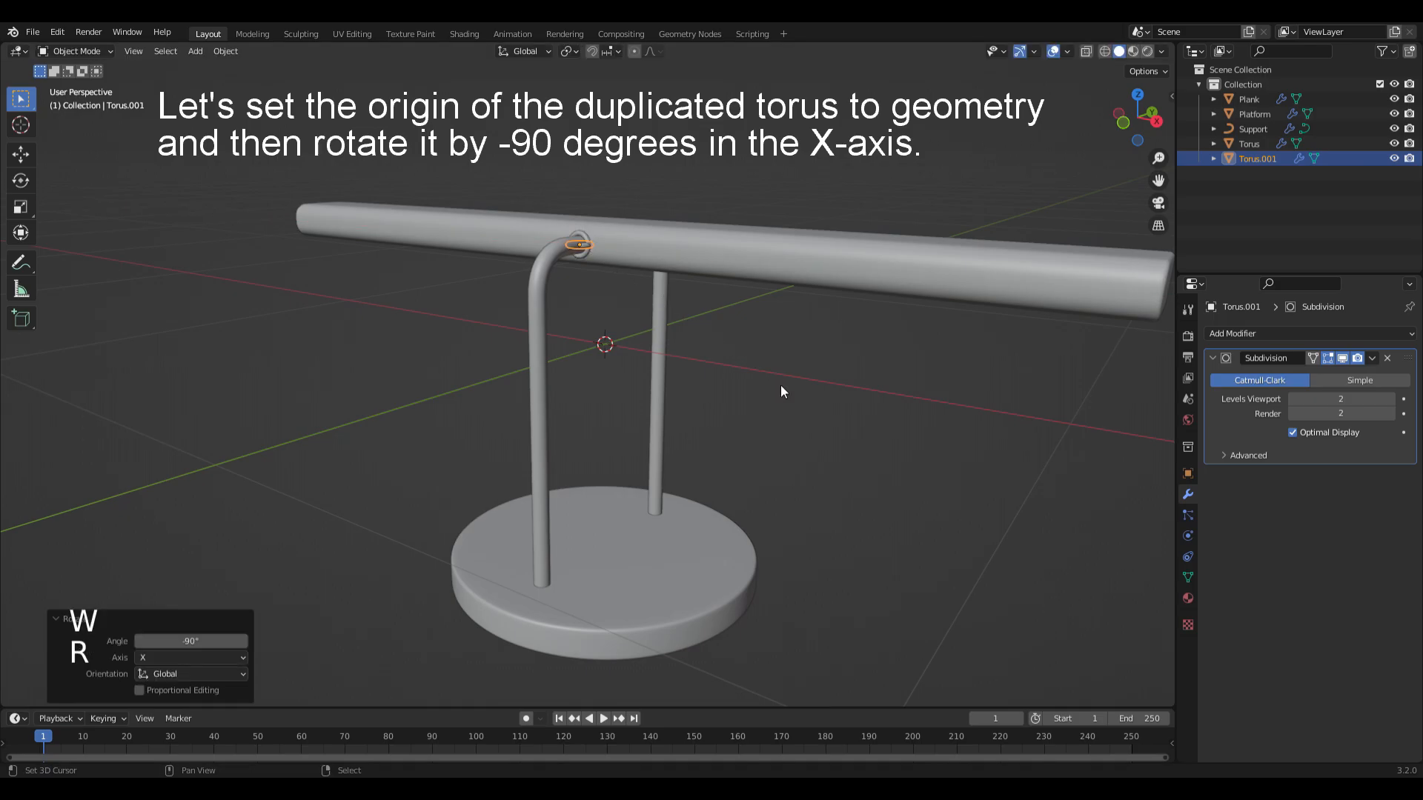
Set the duplicated torus's Y location to -0.25 m and its Z location to -0.54 m
{"action": "left_click", "coordinate": [1187, 473]}
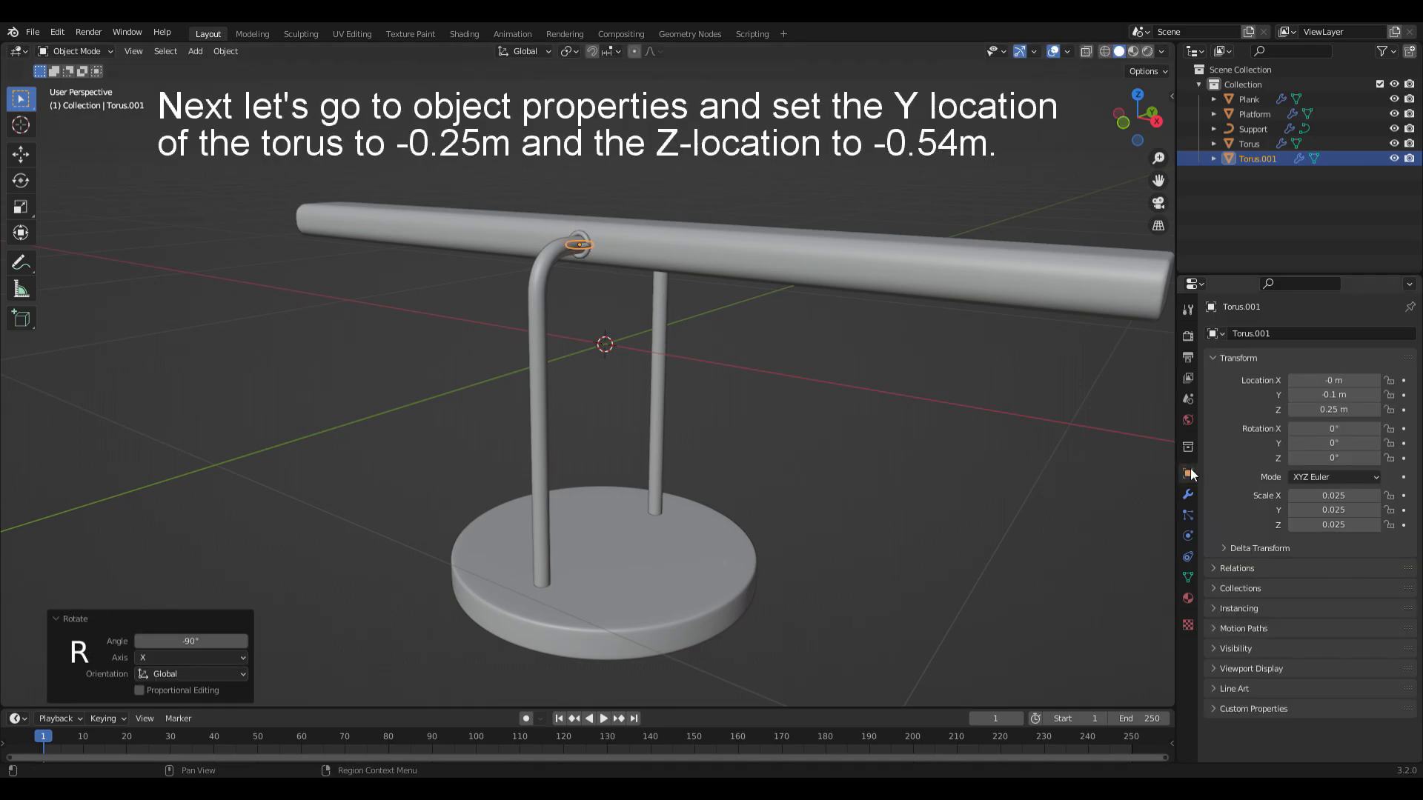
{"action": "left_click", "coordinate": [1340, 397]}
{"action": "type", "text": "5"}
{"action": "left_click", "coordinate": [1334, 409]}
{"action": "key", "text": "BackSpace"}
{"action": "type", "text": "-0.54"}
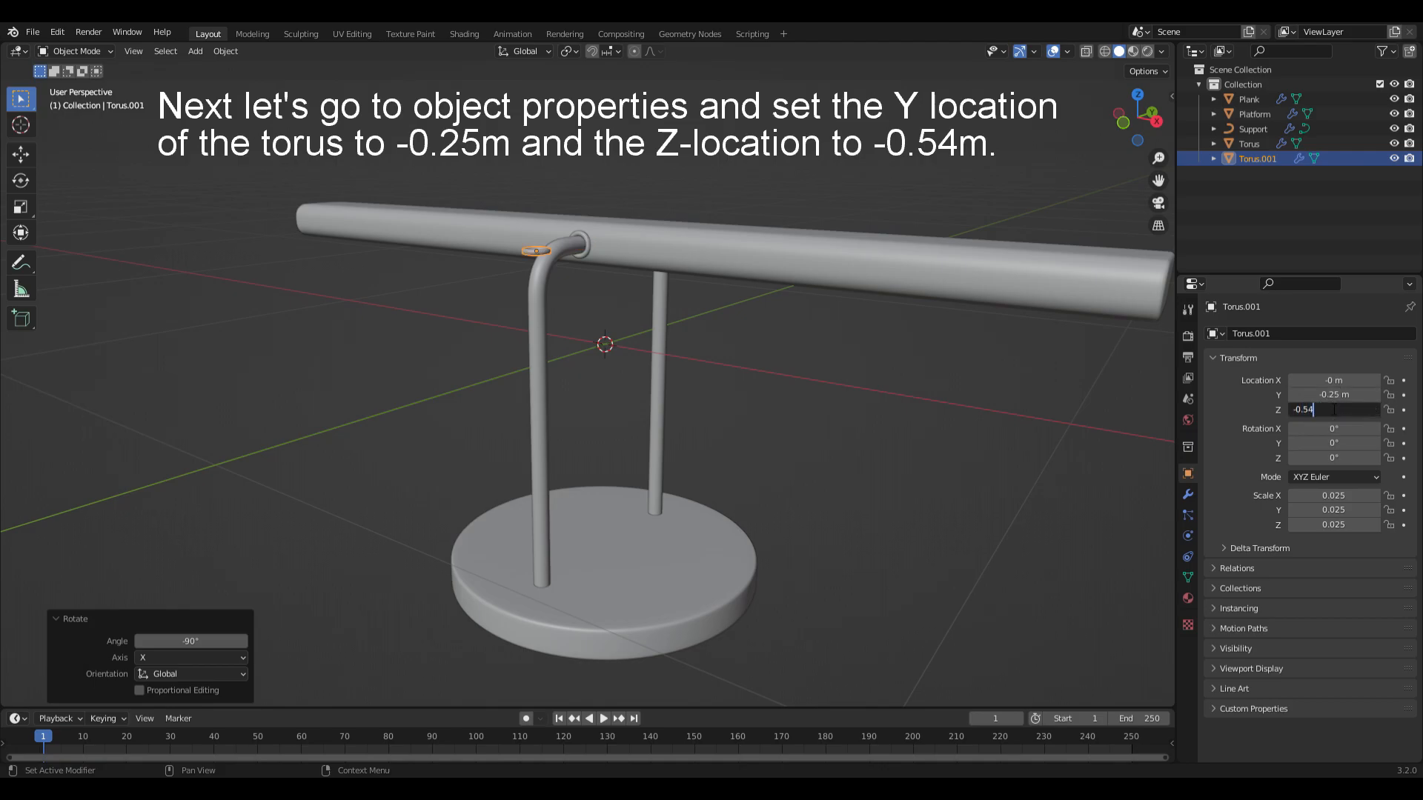
{"action": "key", "text": "Return"}
Set the duplicated torus's origin to the 3D cursor and add a Mirror modifier on the Y axis only
{"action": "key", "text": "w"}
{"action": "mouse_move", "coordinate": [643, 426]}
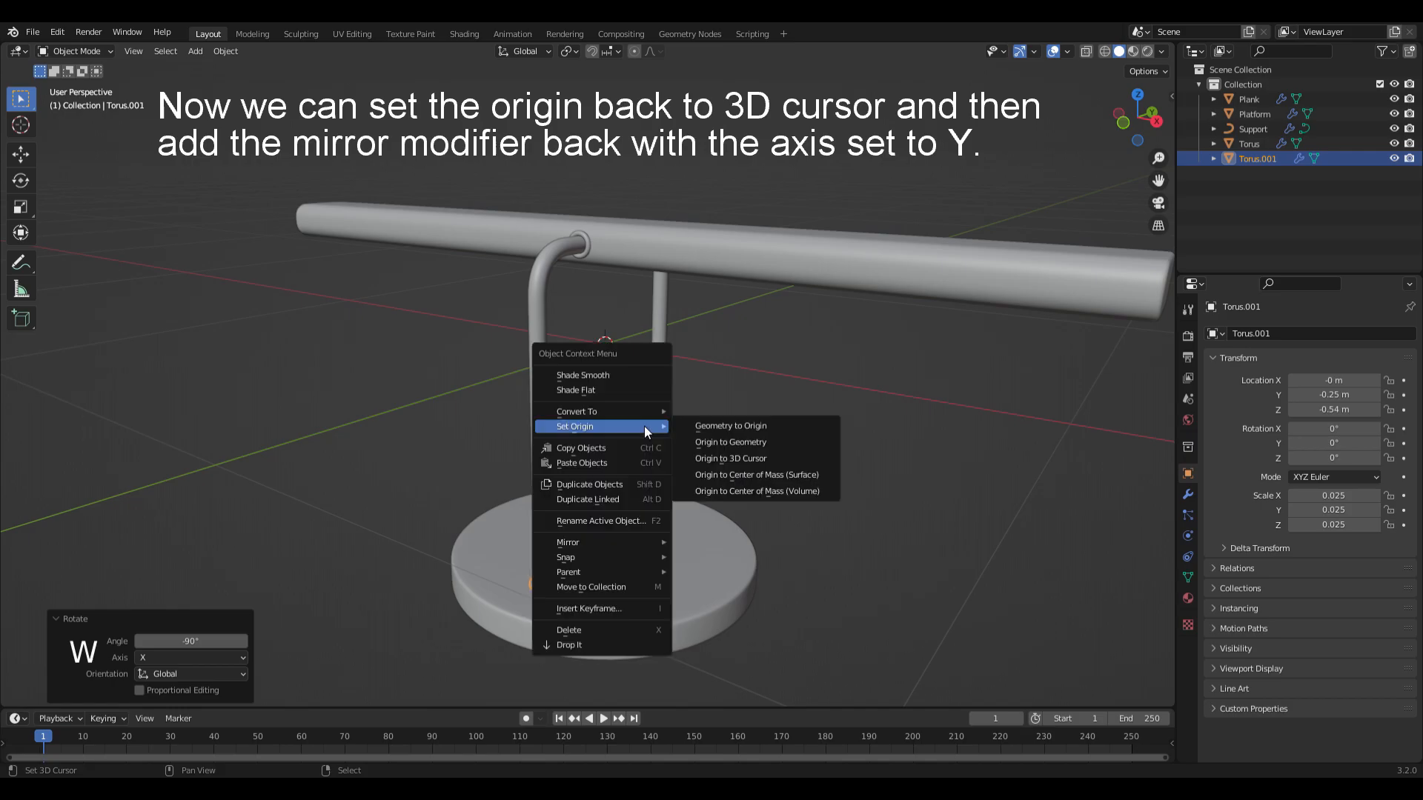
{"action": "left_click", "coordinate": [741, 458]}
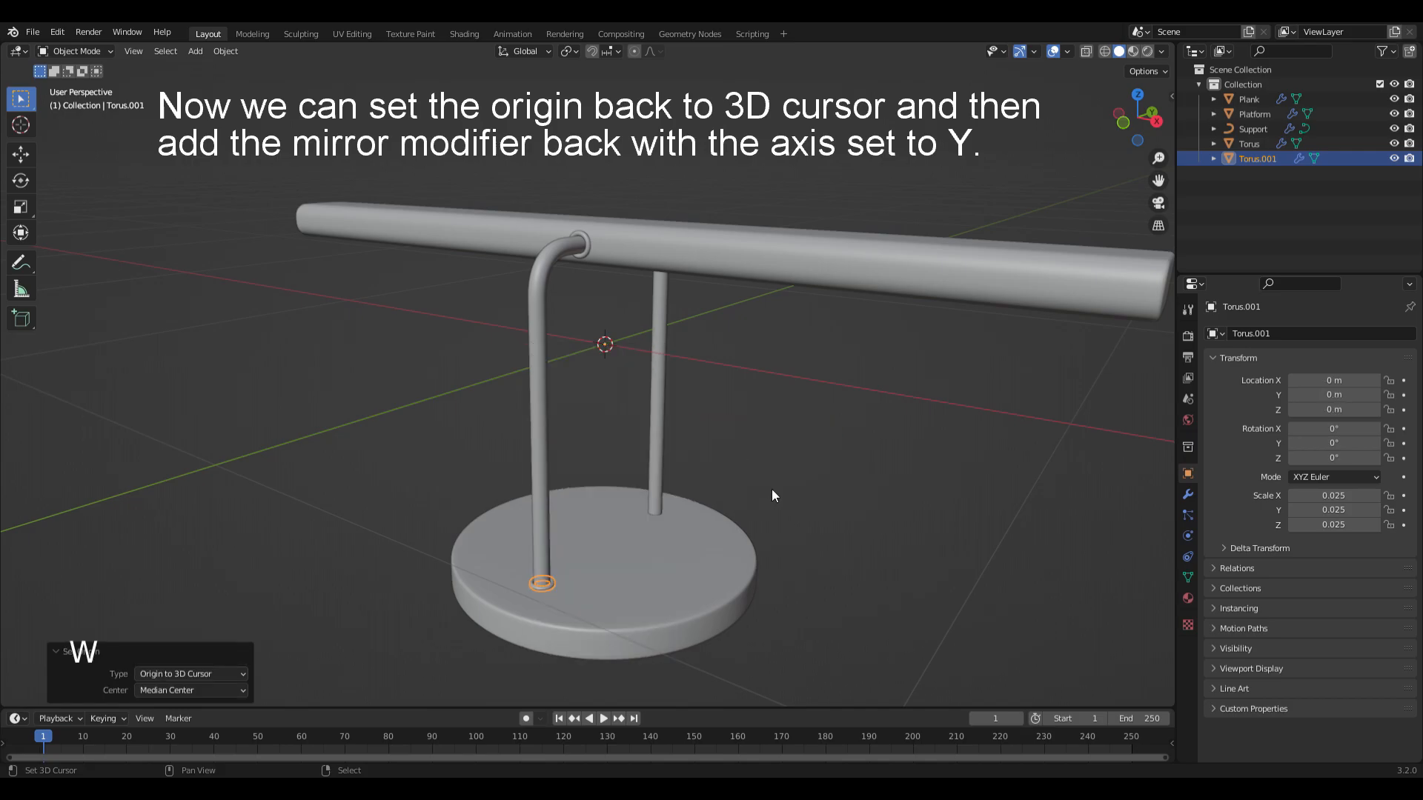
{"action": "left_click", "coordinate": [1187, 494]}
{"action": "left_click", "coordinate": [1261, 340]}
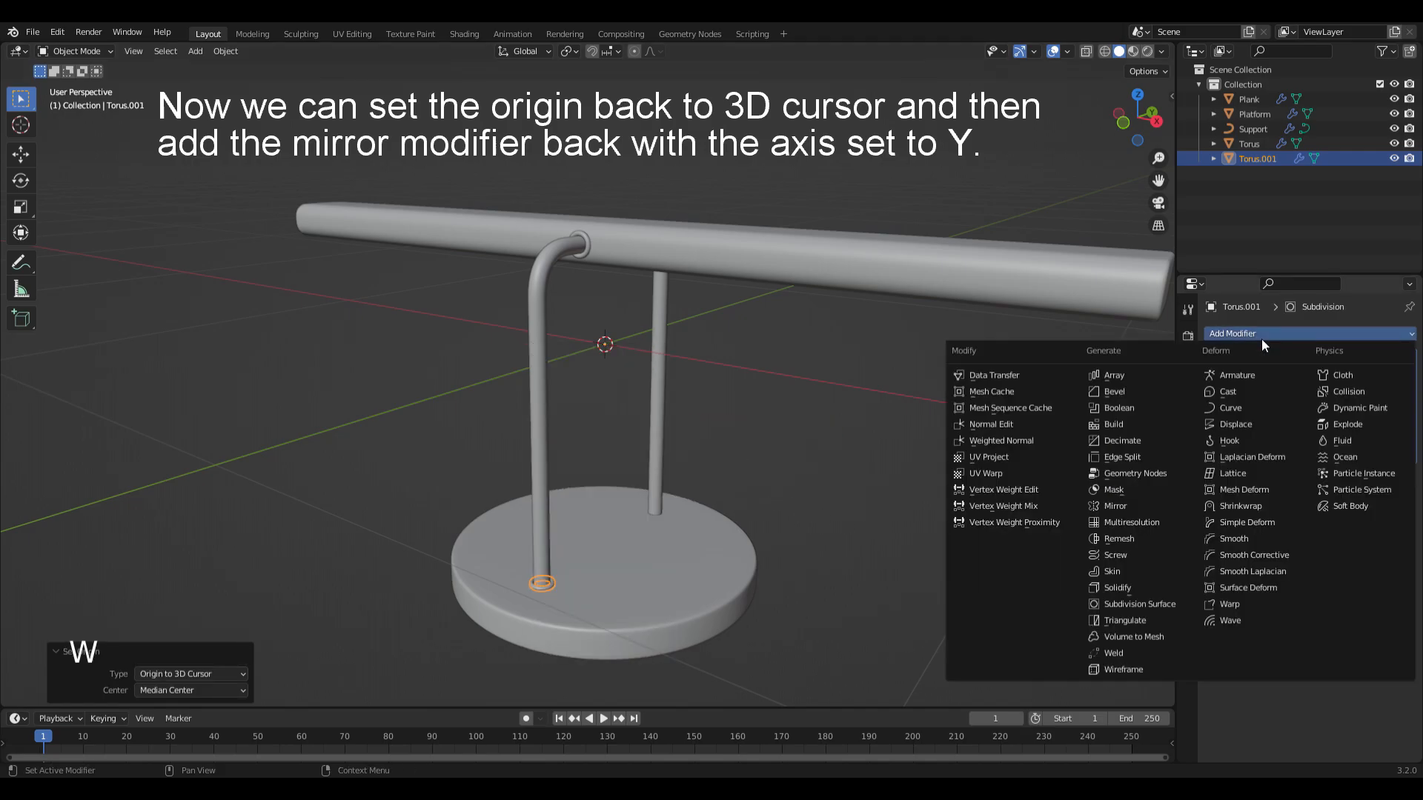
{"action": "left_click", "coordinate": [1131, 500]}
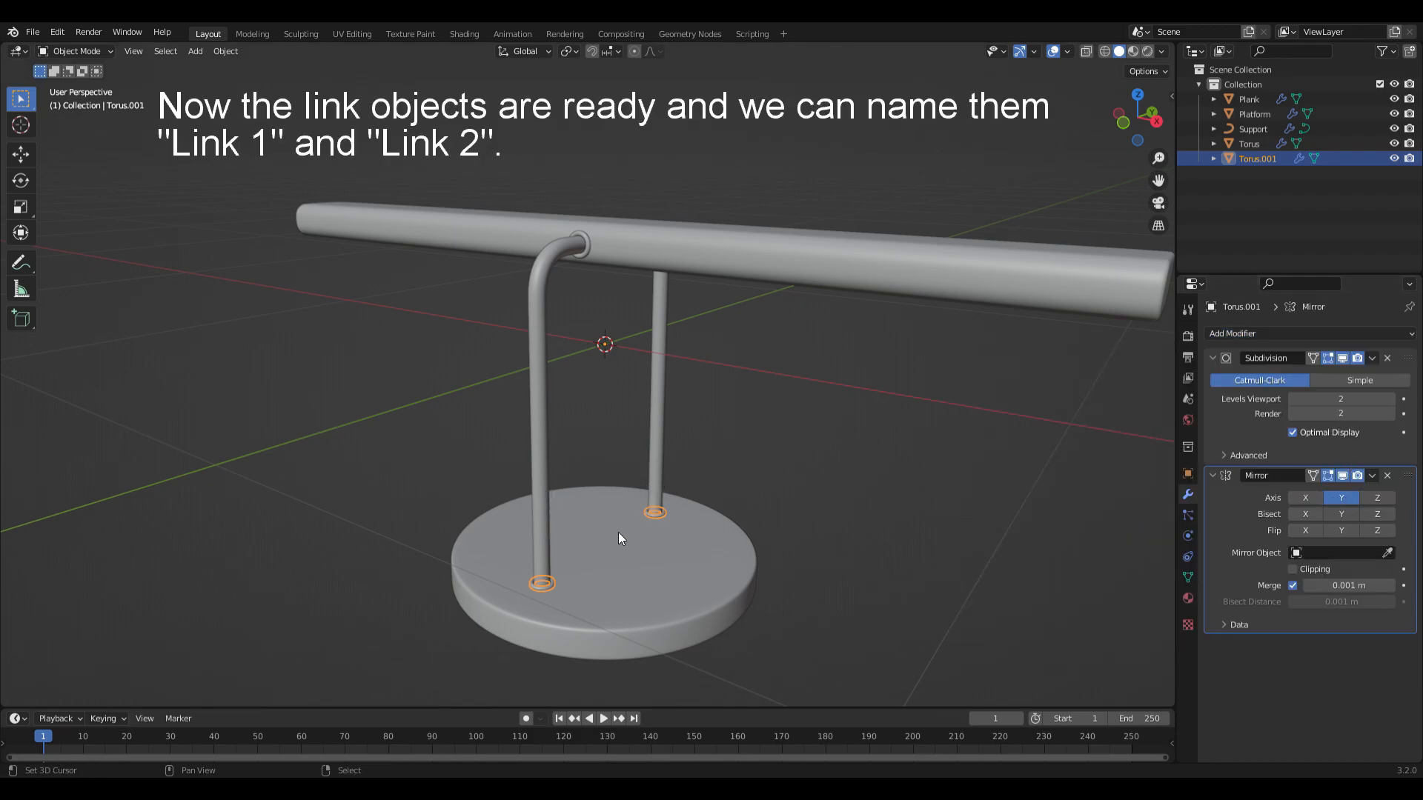
Rename the torus at the platform Link 1 and the torus at the plank Link 2, then clear the selection
{"action": "key", "text": "F2"}
{"action": "type", "text": "Link 1"}
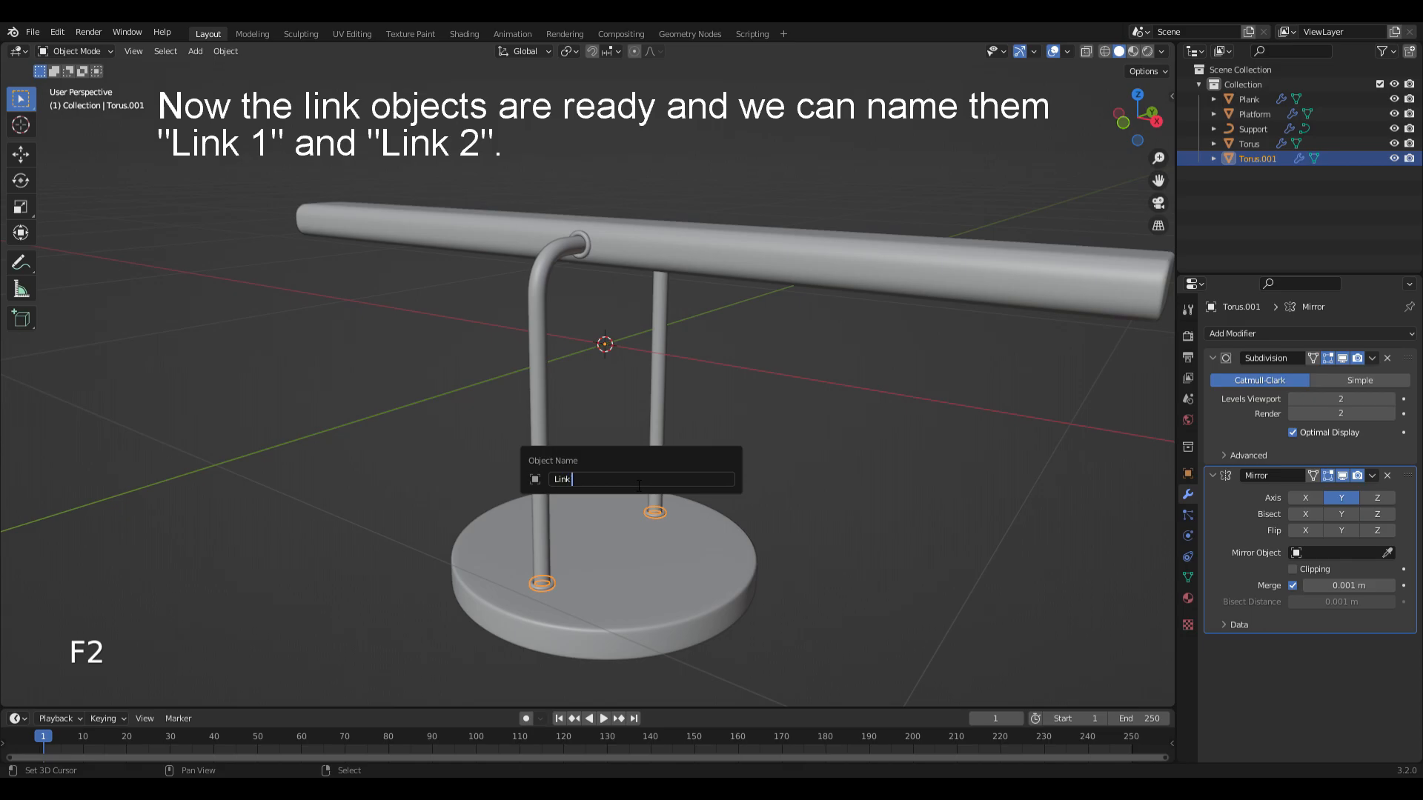
{"action": "key", "text": "Return"}
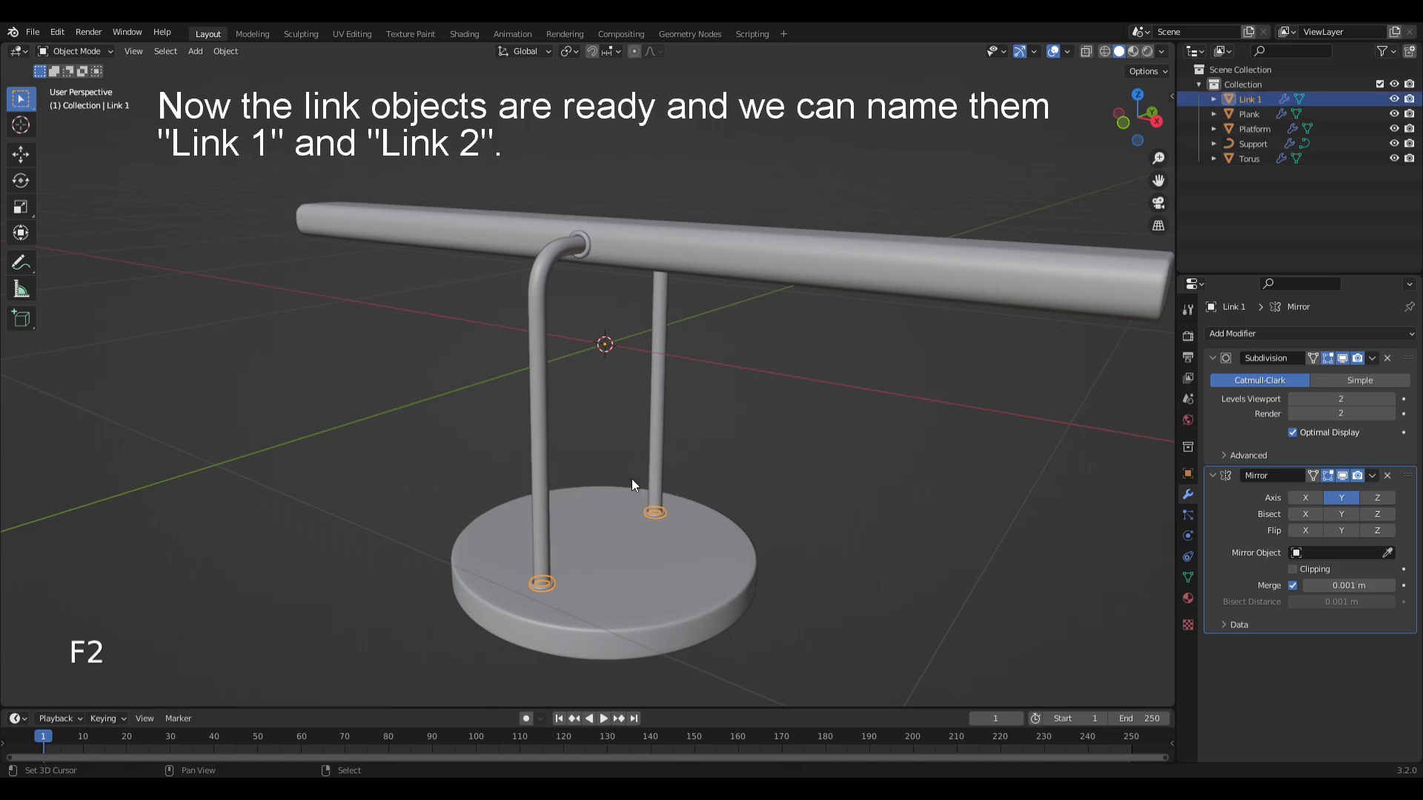
{"action": "left_click", "coordinate": [587, 243]}
{"action": "key", "text": "F2"}
{"action": "type", "text": "Link"}
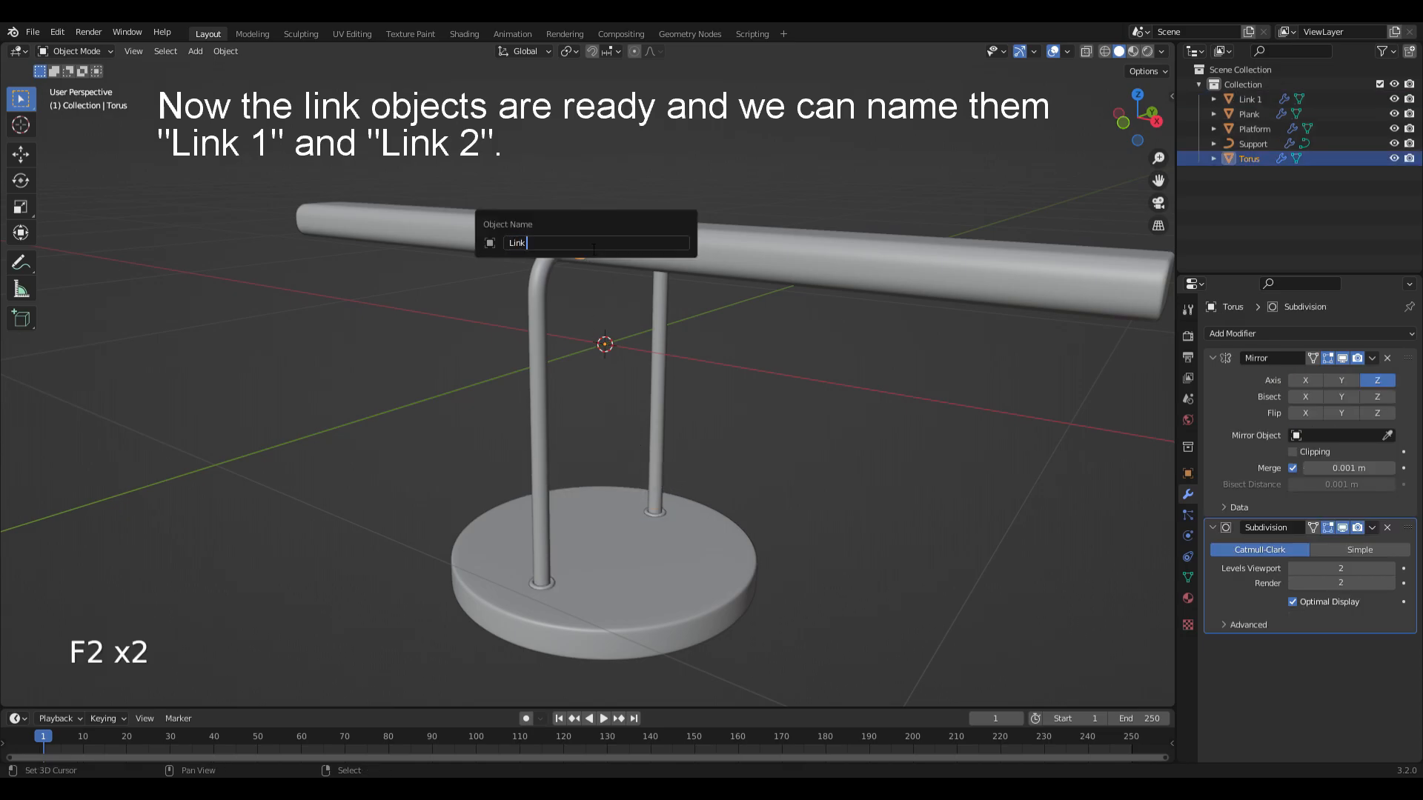
{"action": "type", "text": " 2"}
{"action": "key", "text": "Return"}
{"action": "key", "text": "alt+a"}
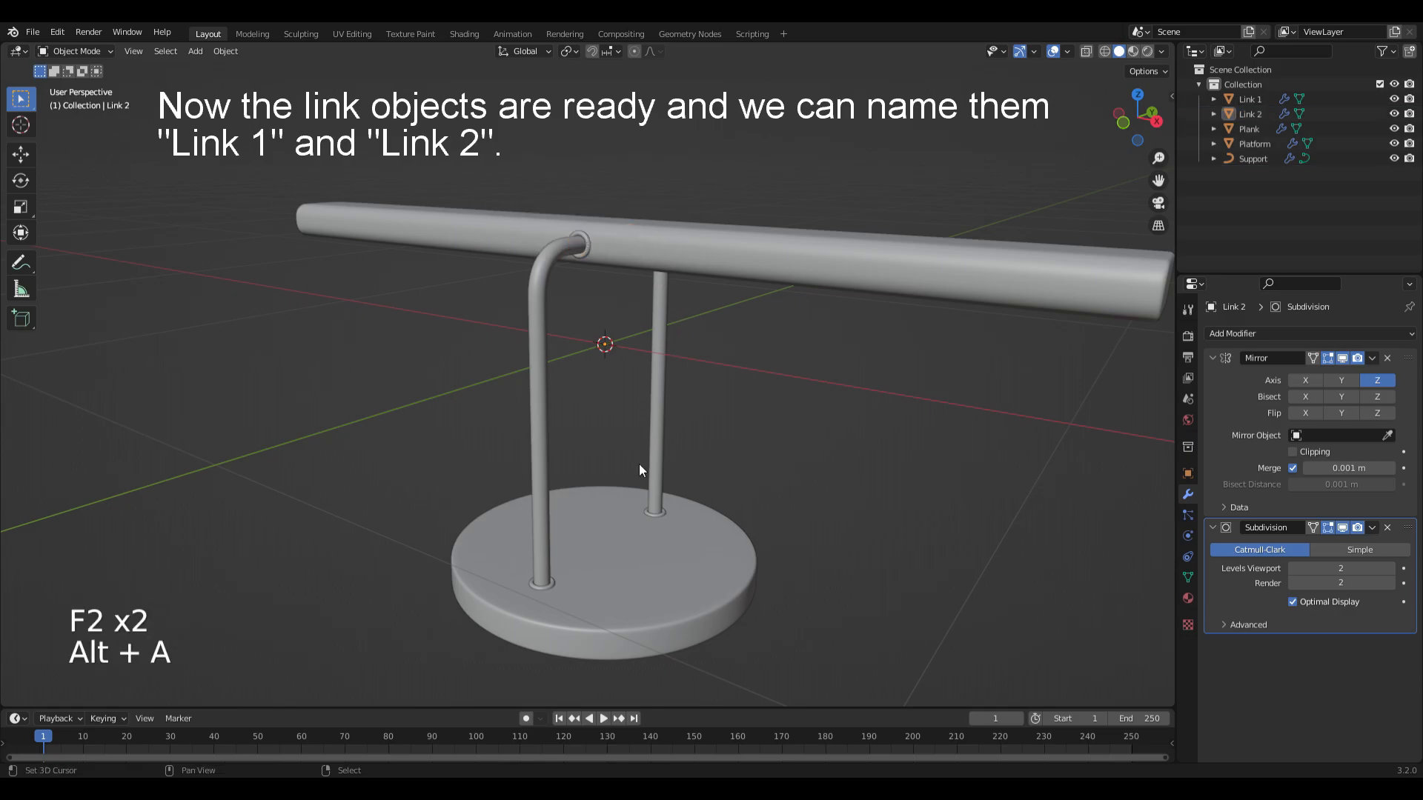
Add a plane for the backdrop and scale it by 10
{"action": "key", "text": "shift+a"}
{"action": "mouse_move", "coordinate": [635, 317]}
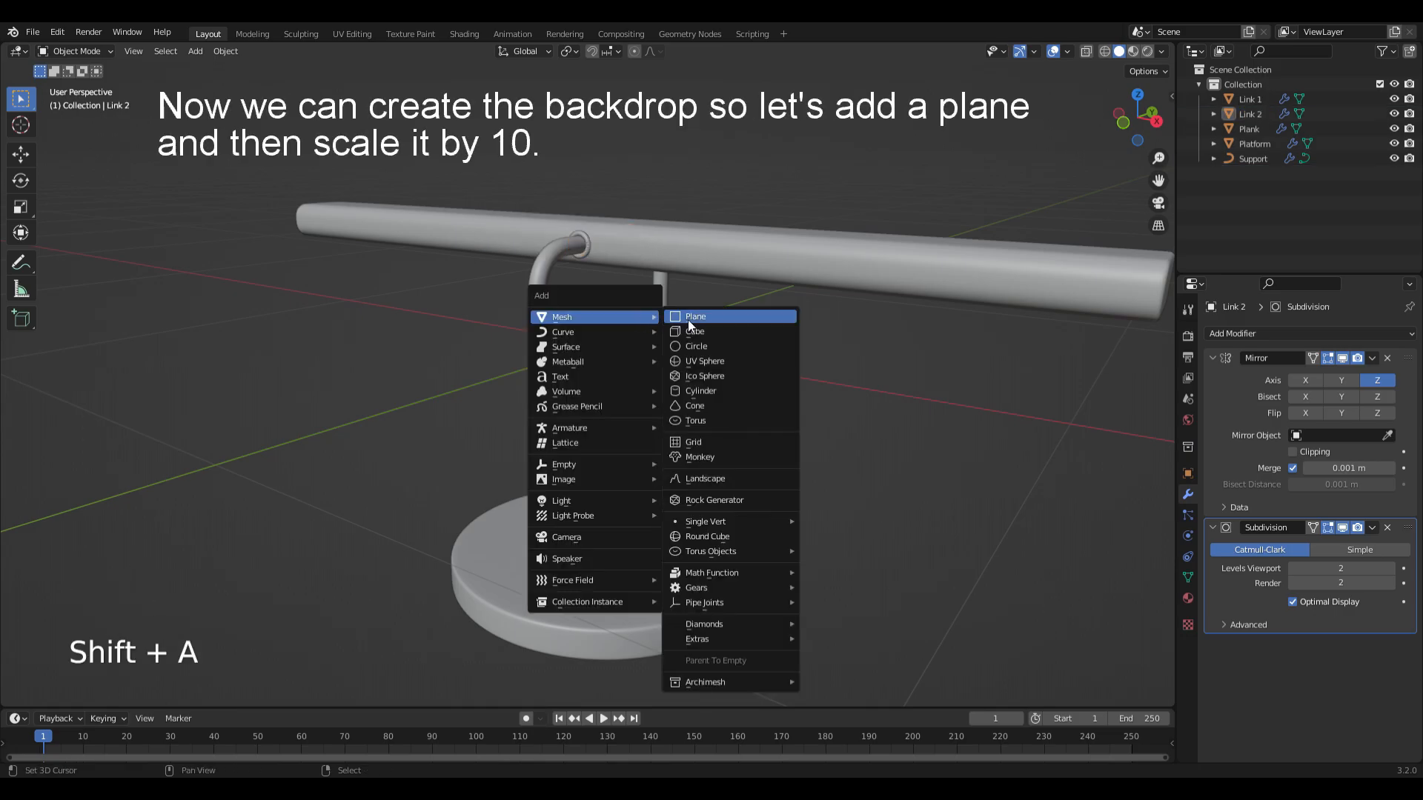
{"action": "left_click", "coordinate": [688, 319]}
{"action": "type", "text": "s10"}
{"action": "key", "text": "Return"}
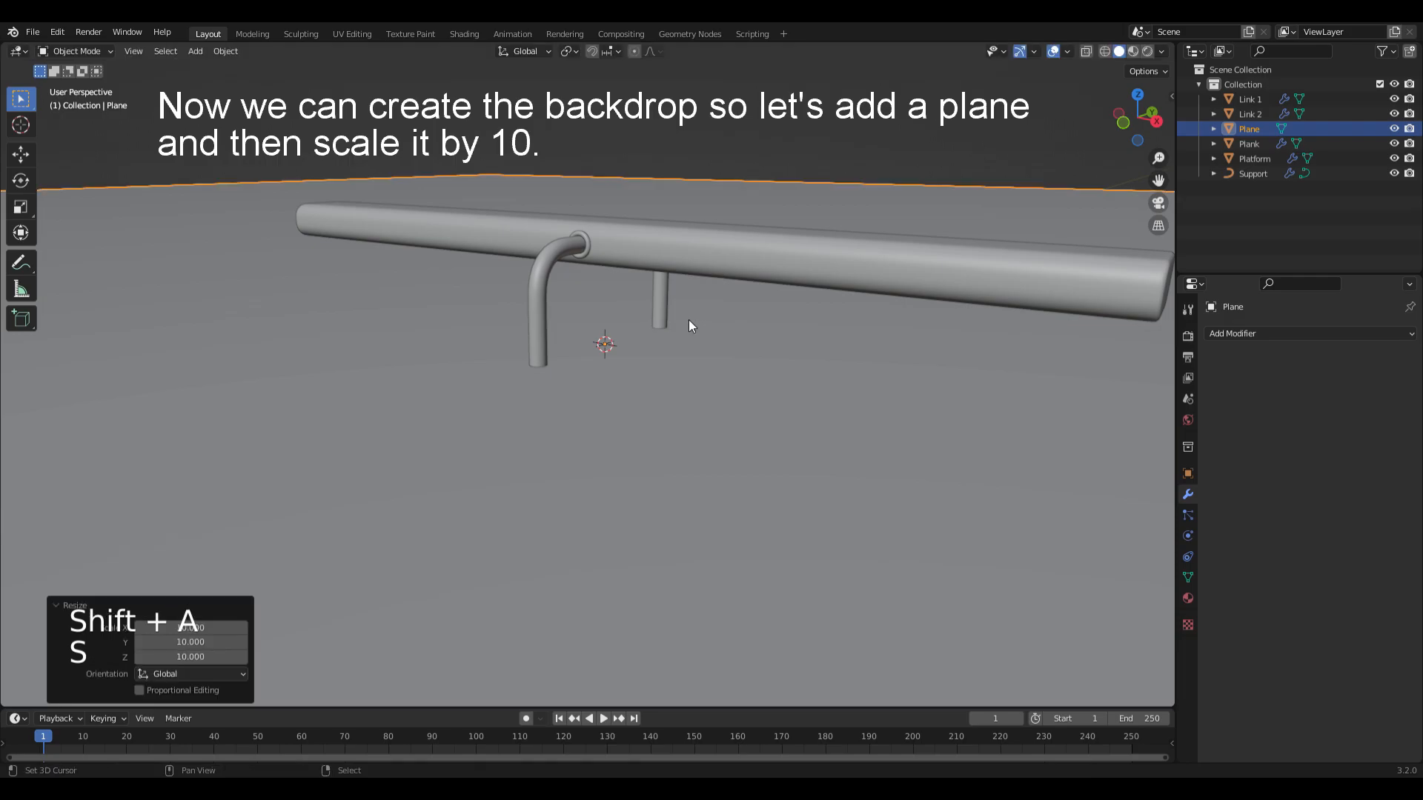
Extrude the plane's back edge 10 m along the Z axis in Edit Mode
{"action": "scroll", "coordinate": [613, 496], "scroll_direction": "down", "scroll_amount": 6}
{"action": "left_click_drag", "start_coordinate": [612, 492], "coordinate": [614, 508], "text": "ctrl+alt"}
{"action": "left_click_drag", "start_coordinate": [669, 371], "coordinate": [666, 403], "text": "alt"}
{"action": "key", "text": "Tab"}
{"action": "key", "text": "2"}
{"action": "left_click", "coordinate": [731, 289]}
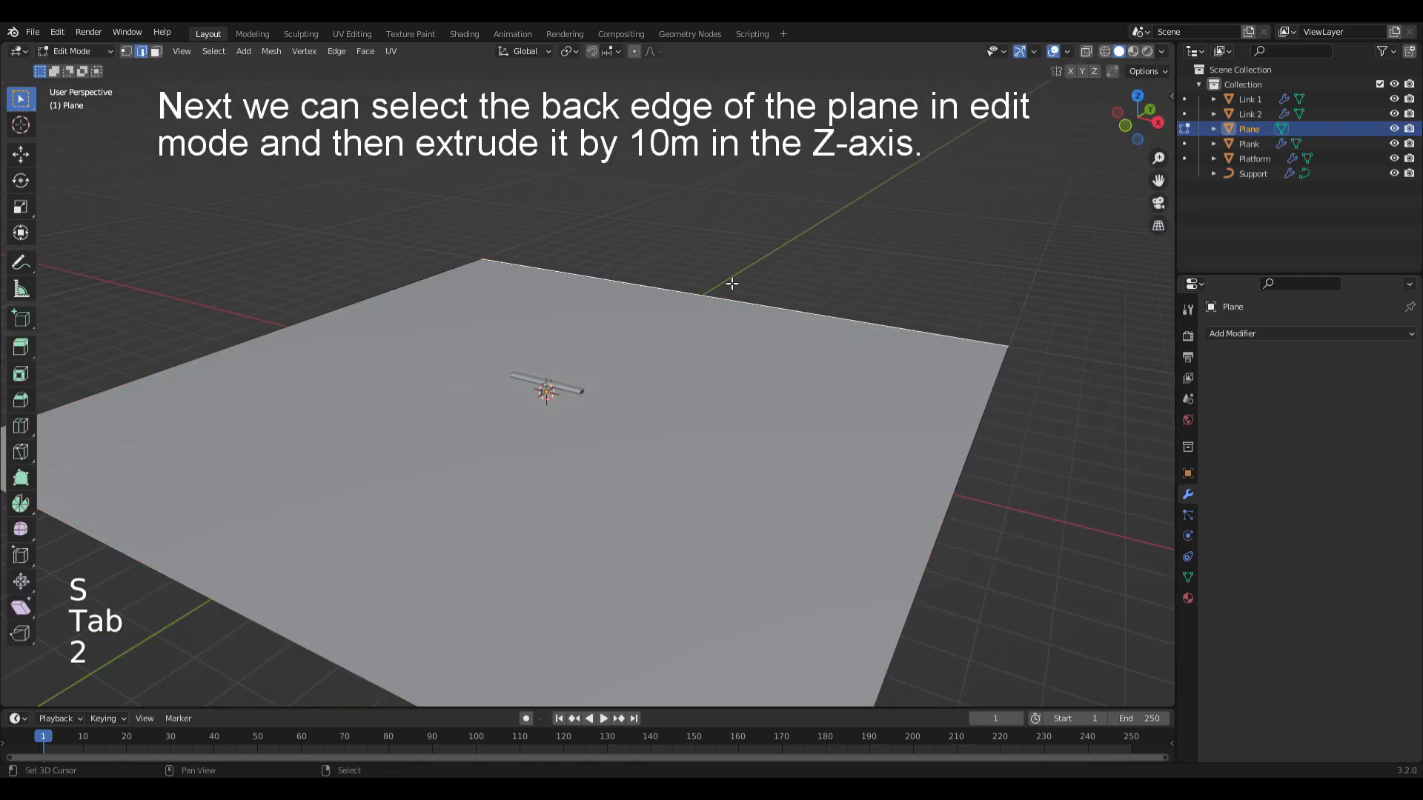
{"action": "type", "text": "ez10"}
{"action": "key", "text": "Return"}
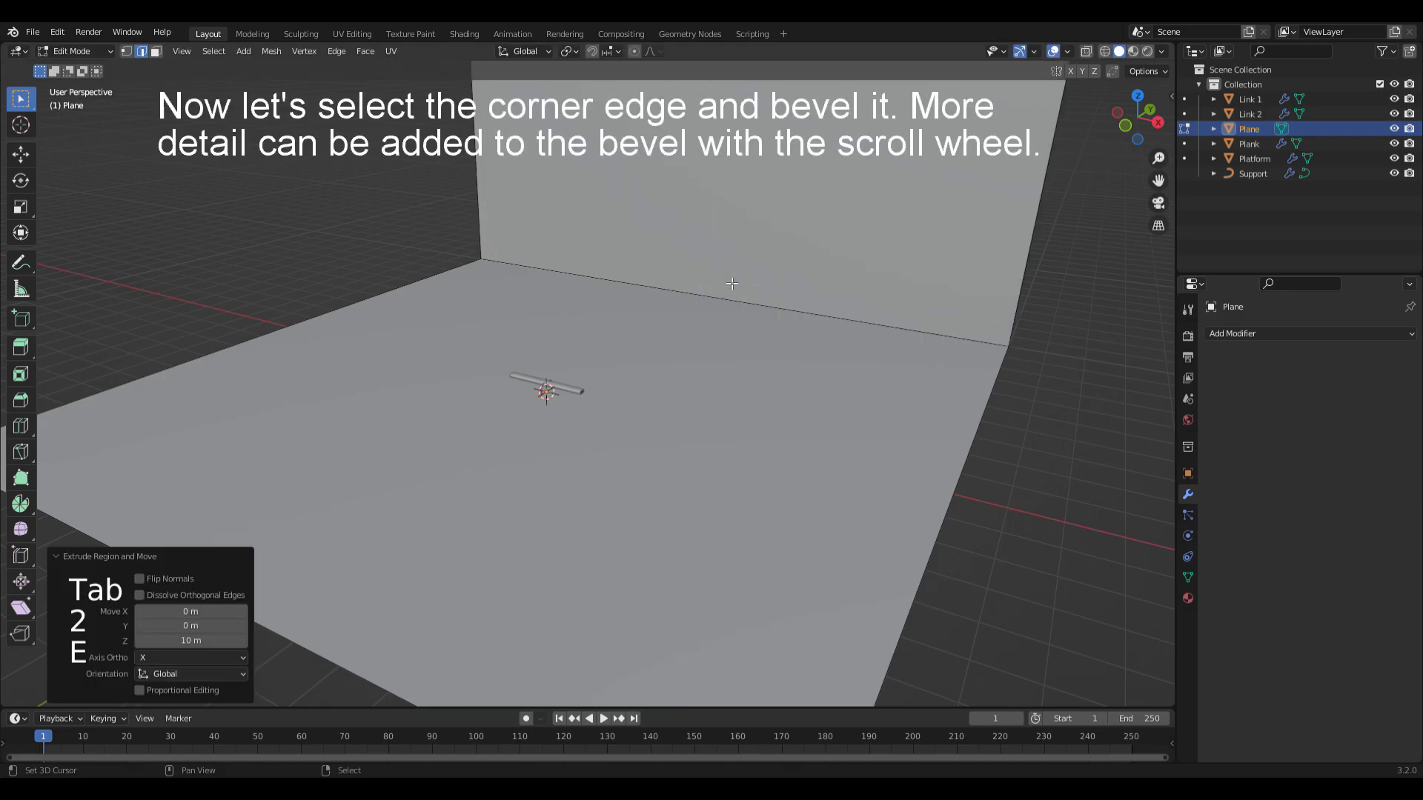
Bevel the corner edge between the floor and the back wall with a width of about 0.286 m and 21 segments
{"action": "left_click", "coordinate": [720, 299]}
{"action": "key", "text": "ctrl+b"}
{"action": "scroll", "coordinate": [749, 237], "scroll_direction": "up", "scroll_amount": 10}
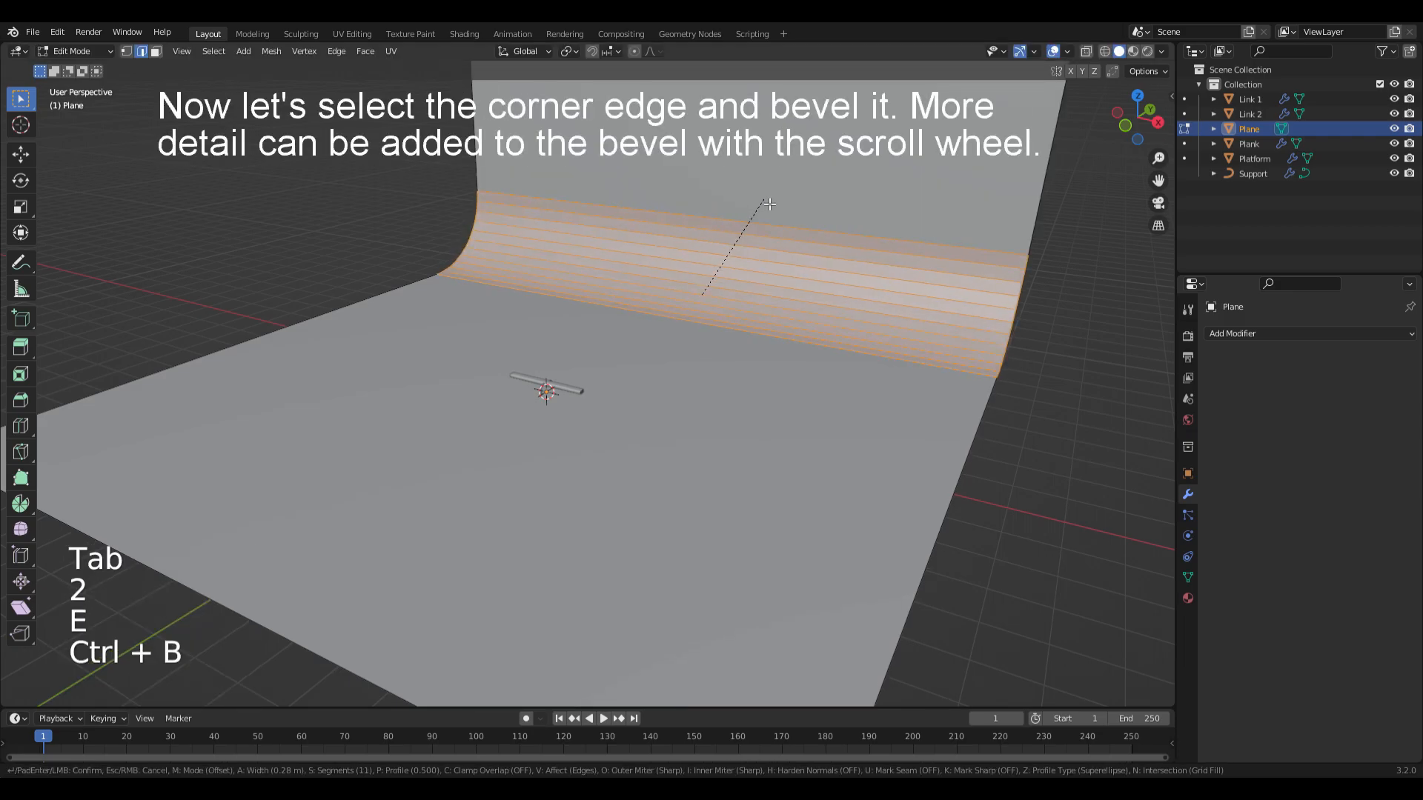
{"action": "left_click", "coordinate": [769, 204]}
Add two loop cuts running from floor to wall, scale them along X close to the backdrop's side edges, and leave Edit Mode
{"action": "key", "text": "ctrl+r"}
{"action": "scroll", "coordinate": [712, 256], "scroll_direction": "up", "scroll_amount": 1}
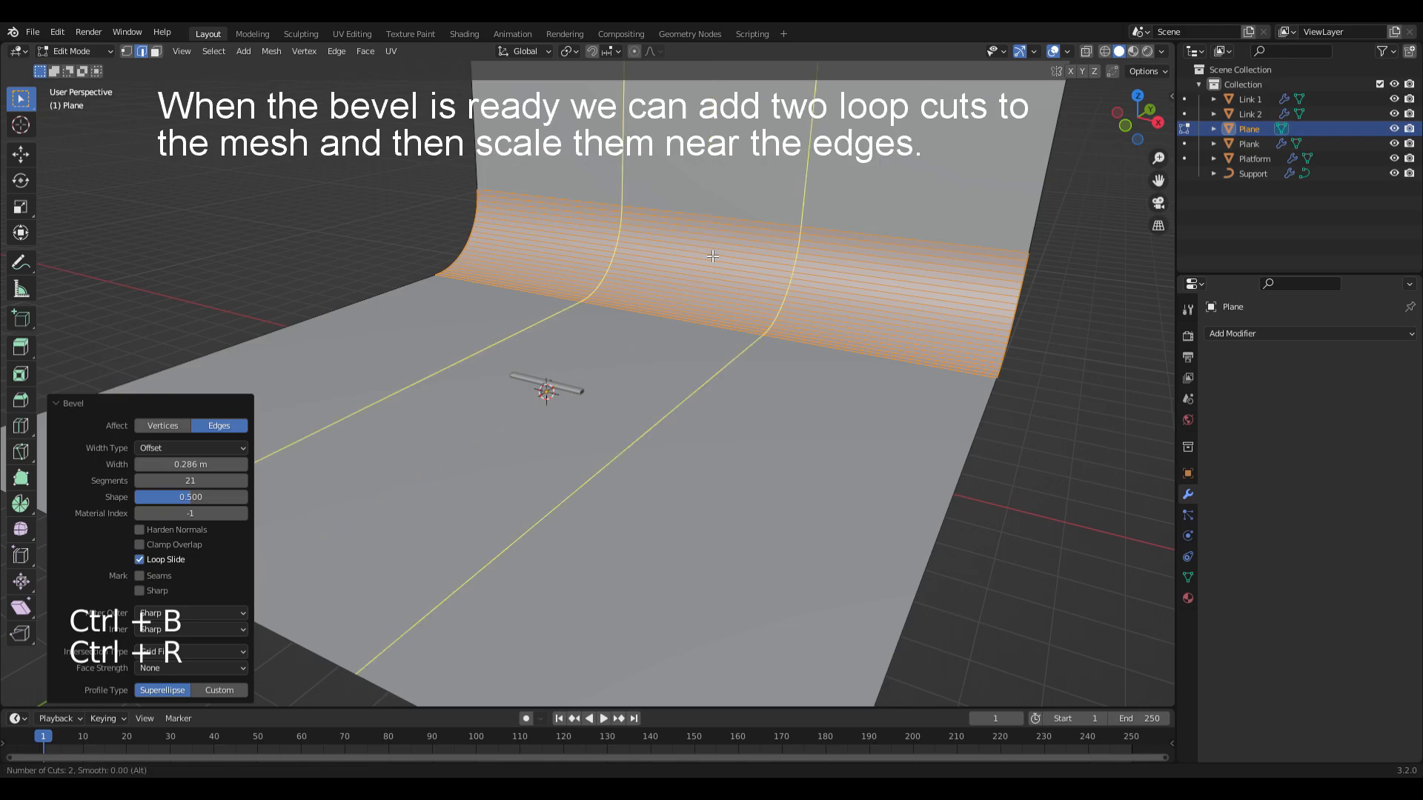
{"action": "left_click", "coordinate": [712, 256]}
{"action": "right_click", "coordinate": [712, 255]}
{"action": "key", "text": "s"}
{"action": "key", "text": "x"}
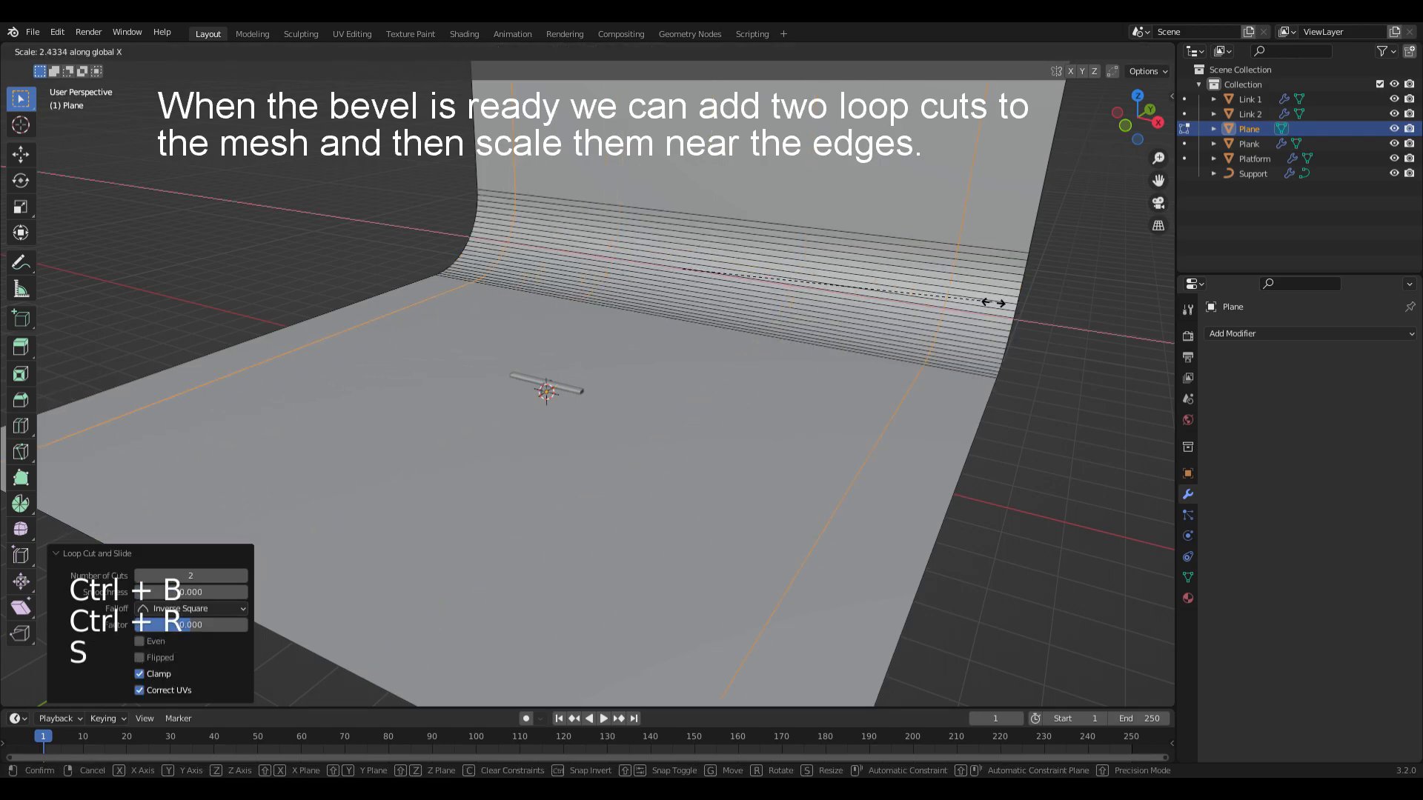
{"action": "left_click", "coordinate": [1052, 306]}
{"action": "key", "text": "Tab"}
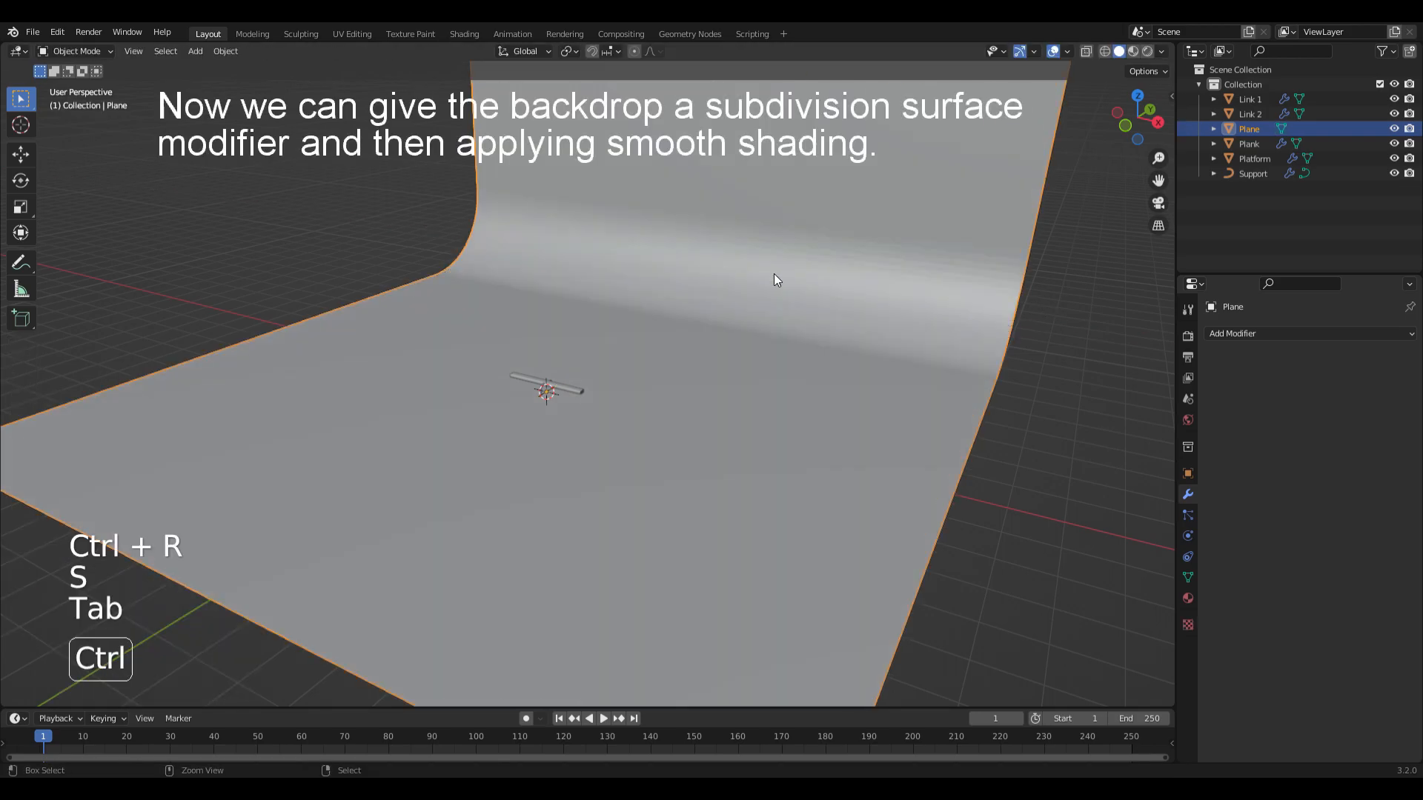
Add a level 2 Subdivision Surface modifier to the backdrop plane and shade it smooth
{"action": "key", "text": "ctrl+2"}
{"action": "key", "text": "w"}
{"action": "left_click", "coordinate": [774, 273]}
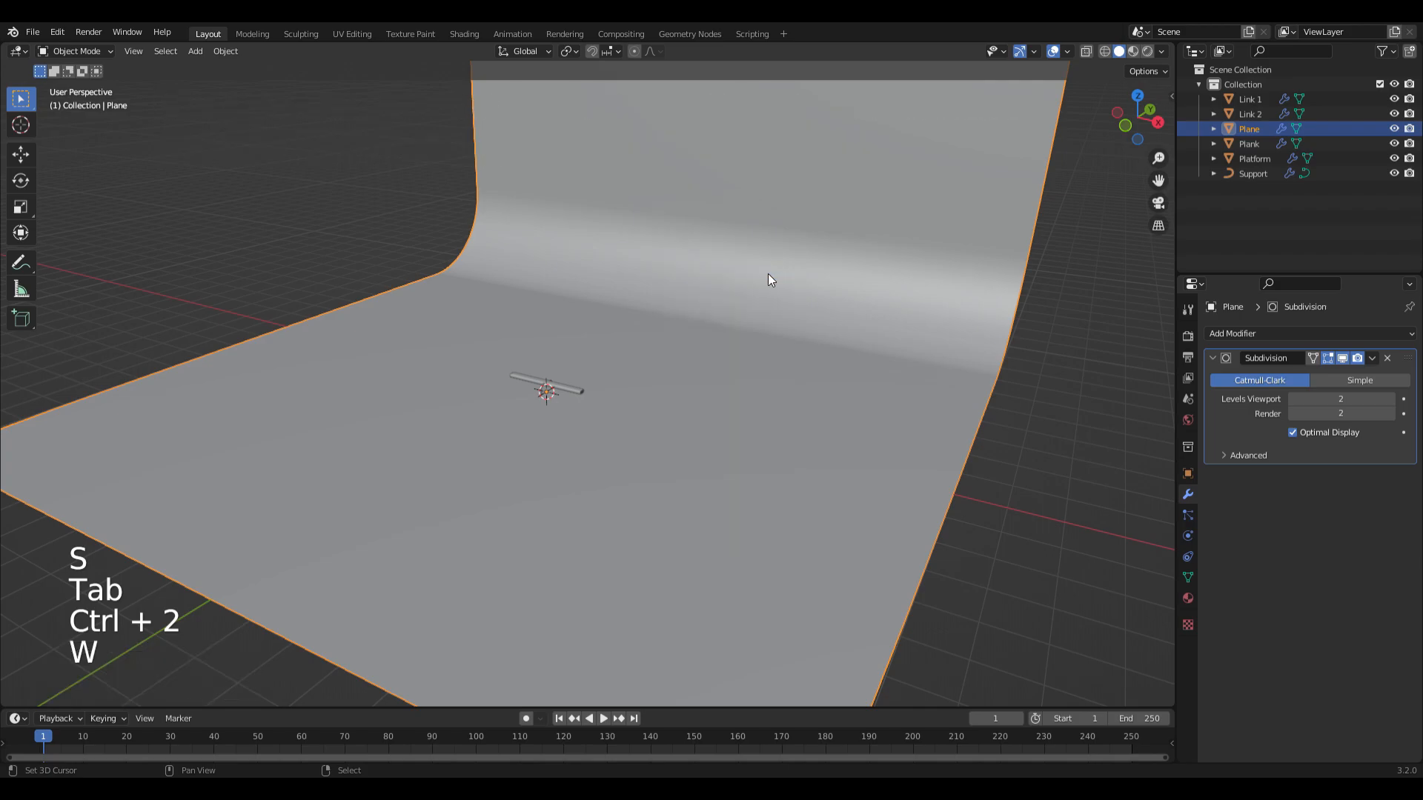
Rotate the backdrop 15° about the Z axis and move it -0.62 m along Z
{"action": "key", "text": "r"}
{"action": "key", "text": "z"}
{"action": "key", "text": "1"}
{"action": "key", "text": "5"}
{"action": "left_click", "coordinate": [767, 274]}
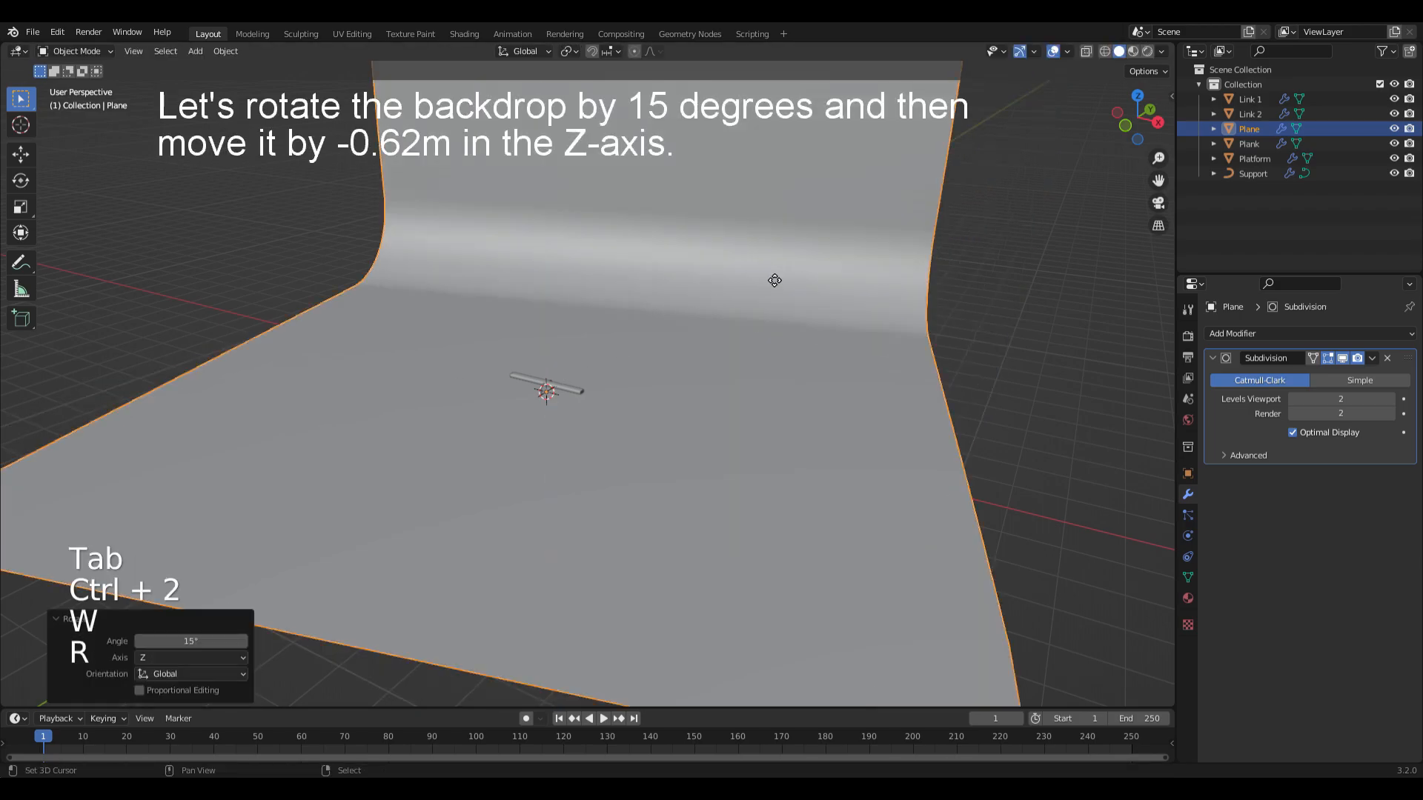
{"action": "type", "text": "gz-0.62"}
{"action": "left_click", "coordinate": [769, 276]}
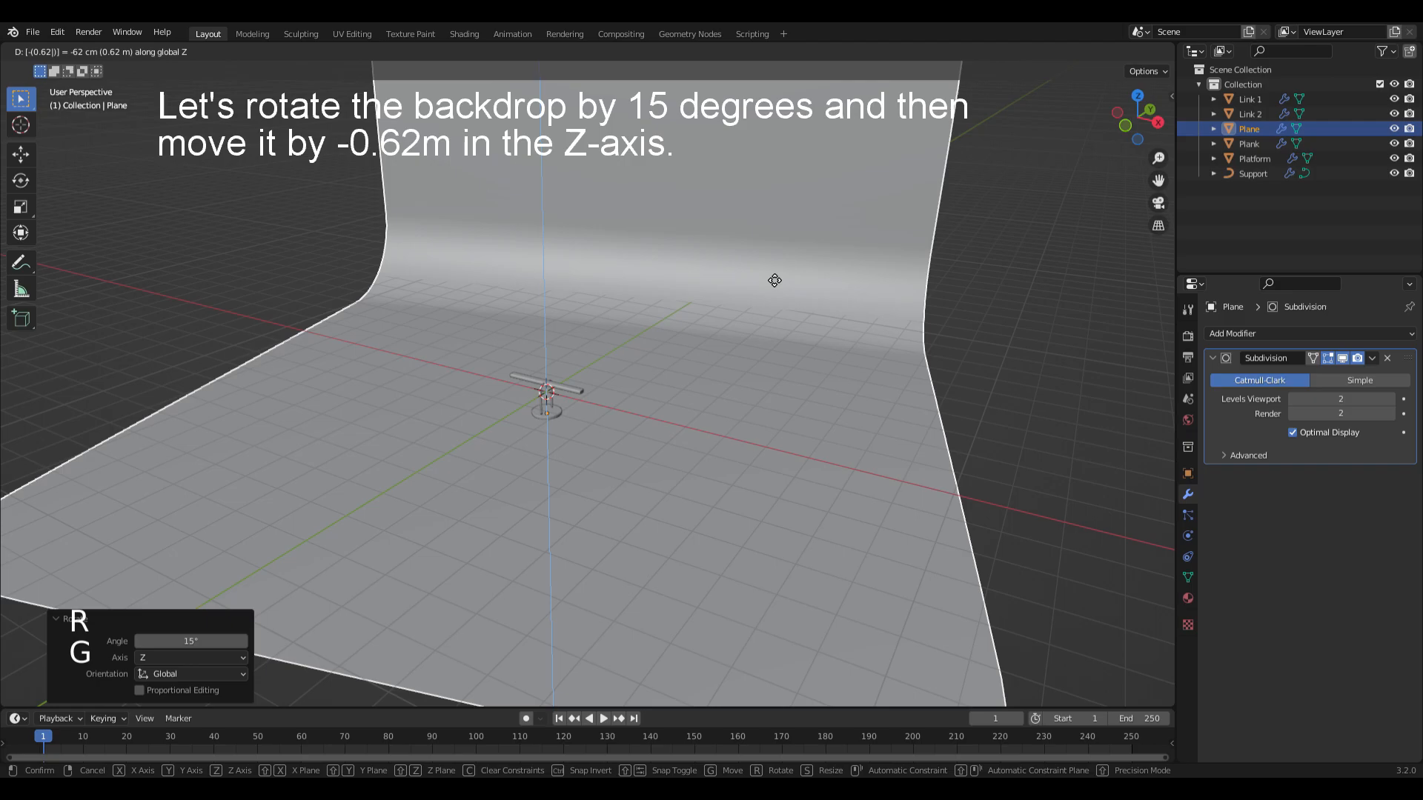
Rename the plane as Backdrop and deselect everything
{"action": "key", "text": "F2"}
{"action": "type", "text": "Ba"}
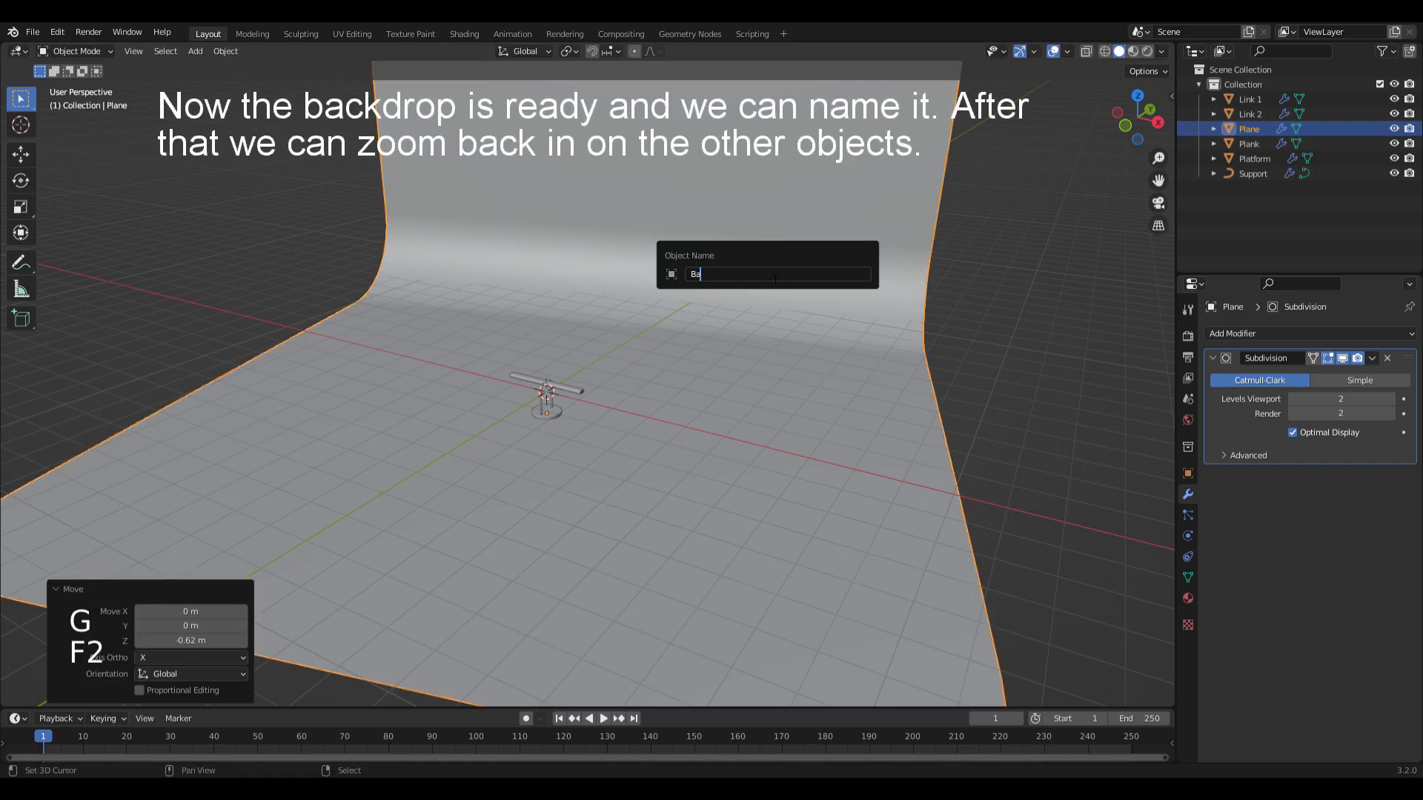
{"action": "type", "text": "ckdrop"}
{"action": "key", "text": "Return"}
{"action": "left_click_drag", "start_coordinate": [610, 412], "coordinate": [563, 260], "text": "ctrl+alt"}
{"action": "left_click_drag", "start_coordinate": [572, 349], "coordinate": [723, 335], "text": "alt"}
{"action": "key", "text": "alt+a"}
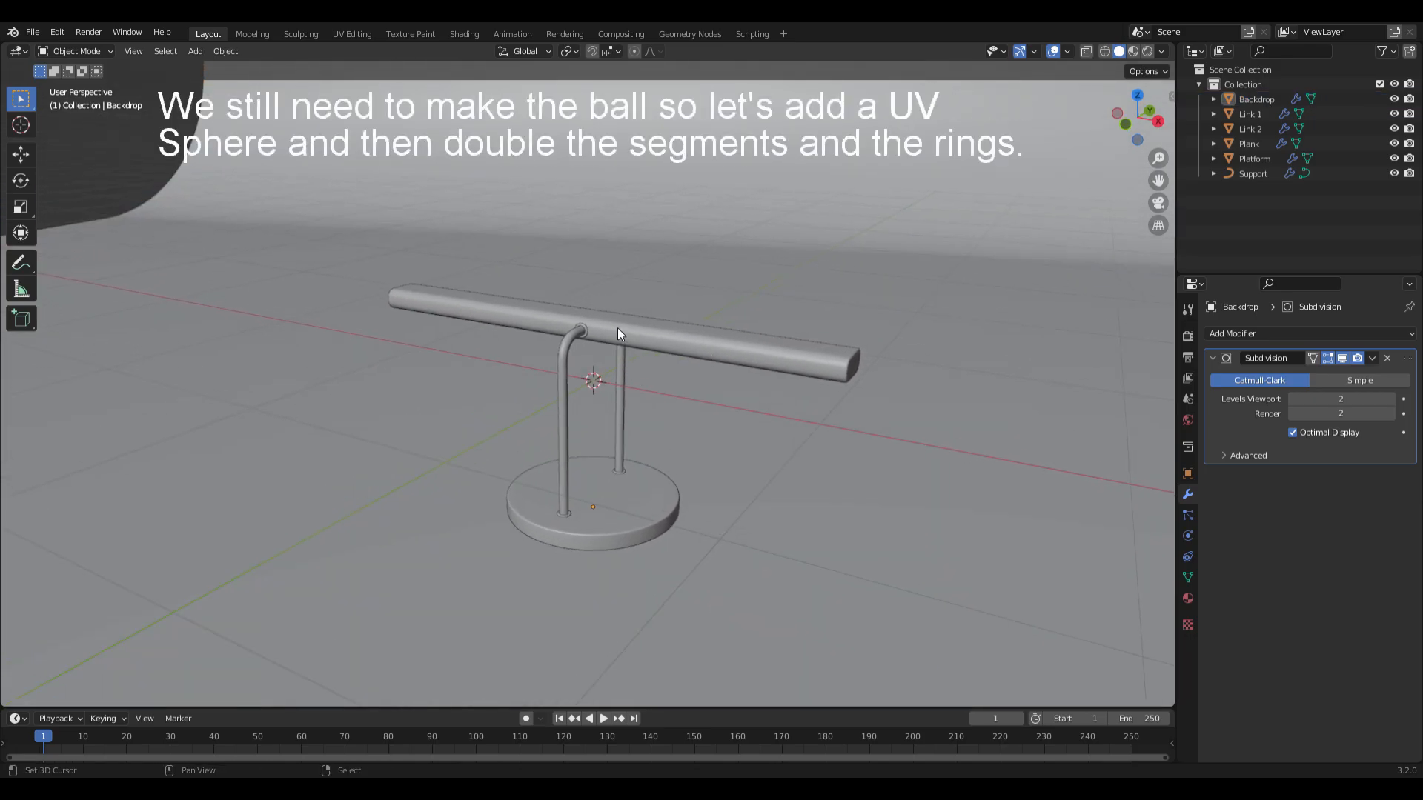
Add a UV sphere with 64 segments and 32 rings
{"action": "key", "text": "shift+a"}
{"action": "mouse_move", "coordinate": [621, 283]}
{"action": "left_click", "coordinate": [682, 326]}
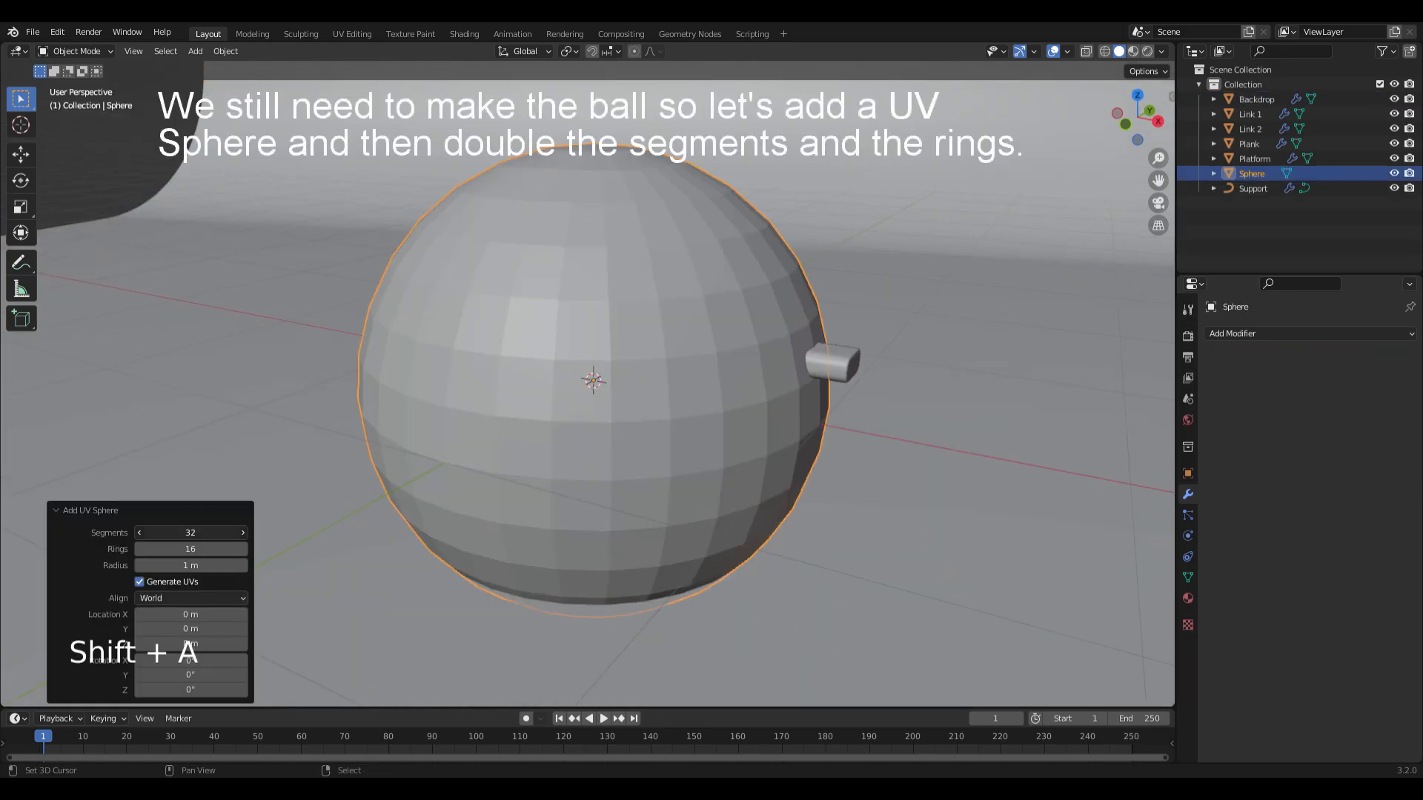
{"action": "key", "text": "BackSpace"}
{"action": "key", "text": "BackSpace"}
{"action": "type", "text": "64"}
{"action": "key", "text": "Return"}
{"action": "left_click", "coordinate": [198, 552]}
{"action": "key", "text": "BackSpace"}
{"action": "key", "text": "BackSpace"}
{"action": "type", "text": "32"}
{"action": "key", "text": "Return"}
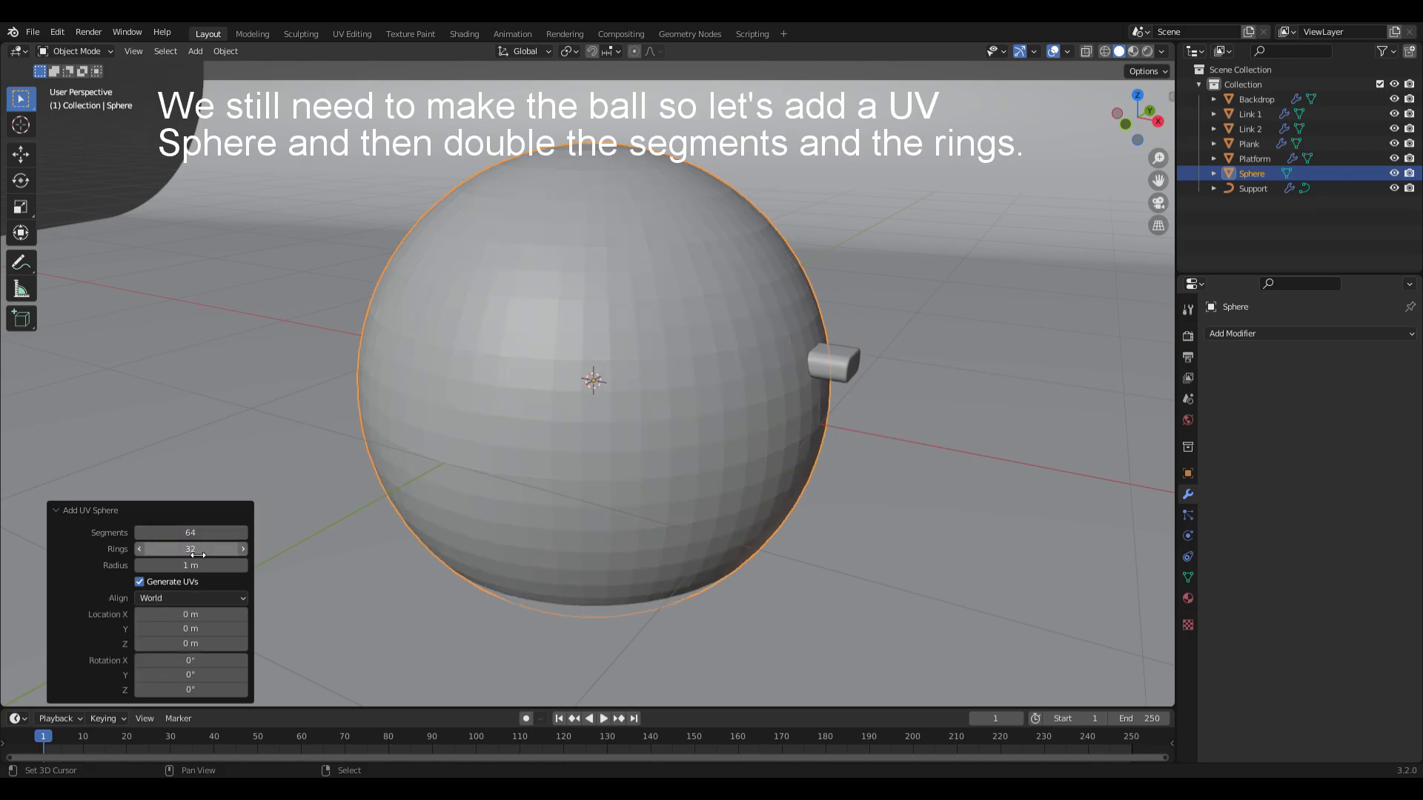
Add a level 2 Subdivision Surface modifier to the sphere and shade it smooth
{"action": "key", "text": "ctrl+2"}
{"action": "key", "text": "w"}
{"action": "left_click", "coordinate": [617, 367]}
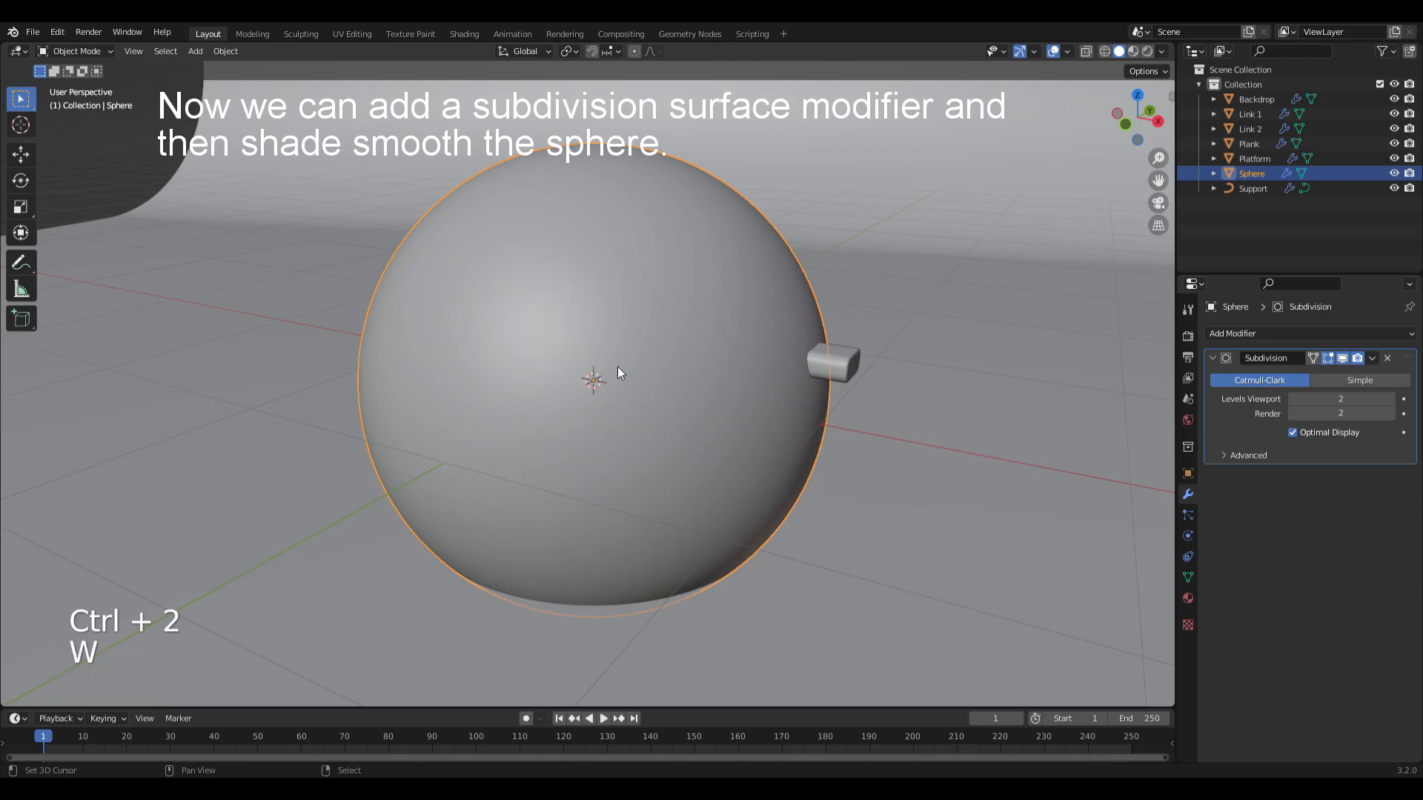
Scale the sphere by 0.2 and move it 0.5 m up along the Z axis
{"action": "type", "text": "s0.2"}
{"action": "key", "text": "Return"}
{"action": "type", "text": "gz0.5"}
{"action": "key", "text": "Return"}
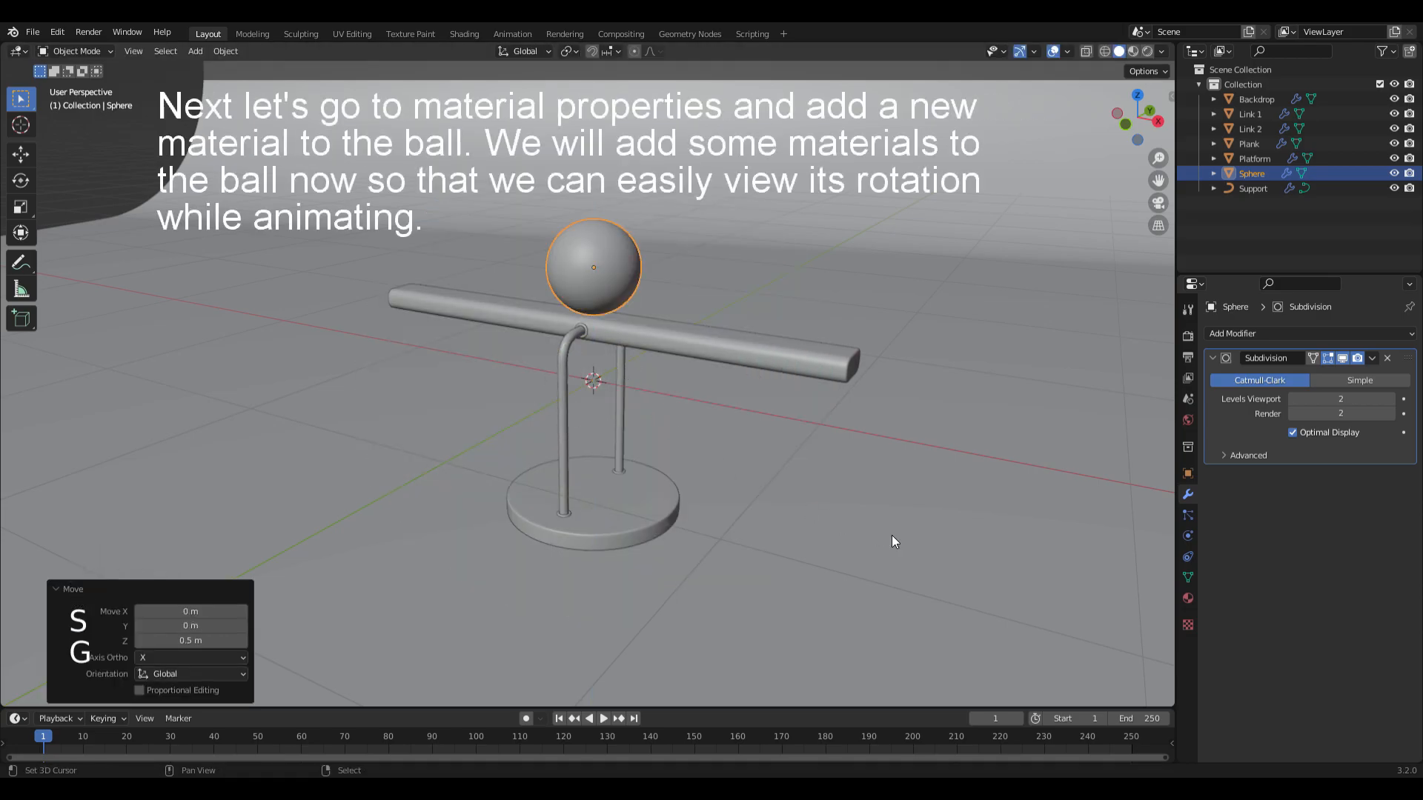
Add a new material to the sphere and name it Ball Metal
{"action": "left_click", "coordinate": [1187, 598]}
{"action": "left_click", "coordinate": [1269, 398]}
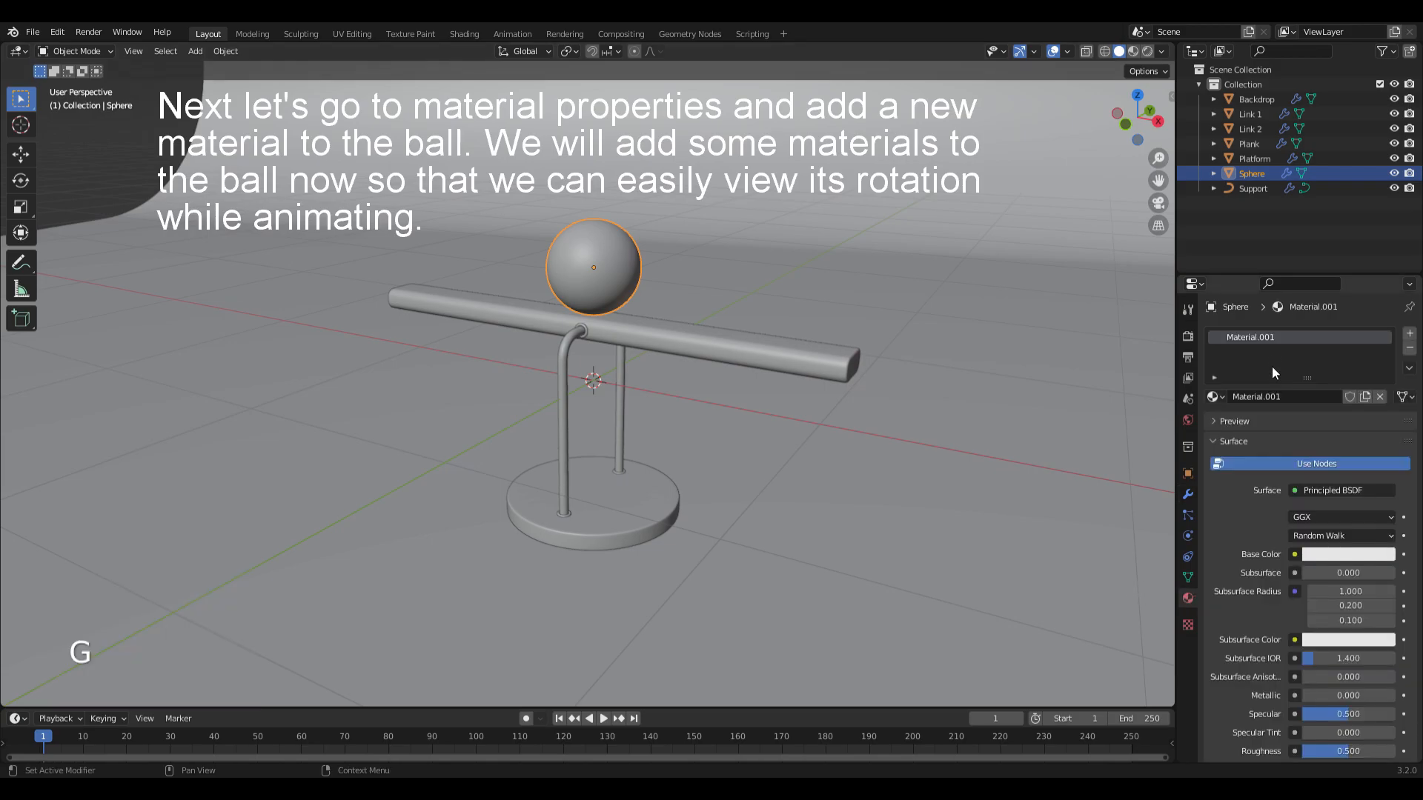
{"action": "double_click", "coordinate": [1280, 337]}
{"action": "type", "text": "Ball Metal"}
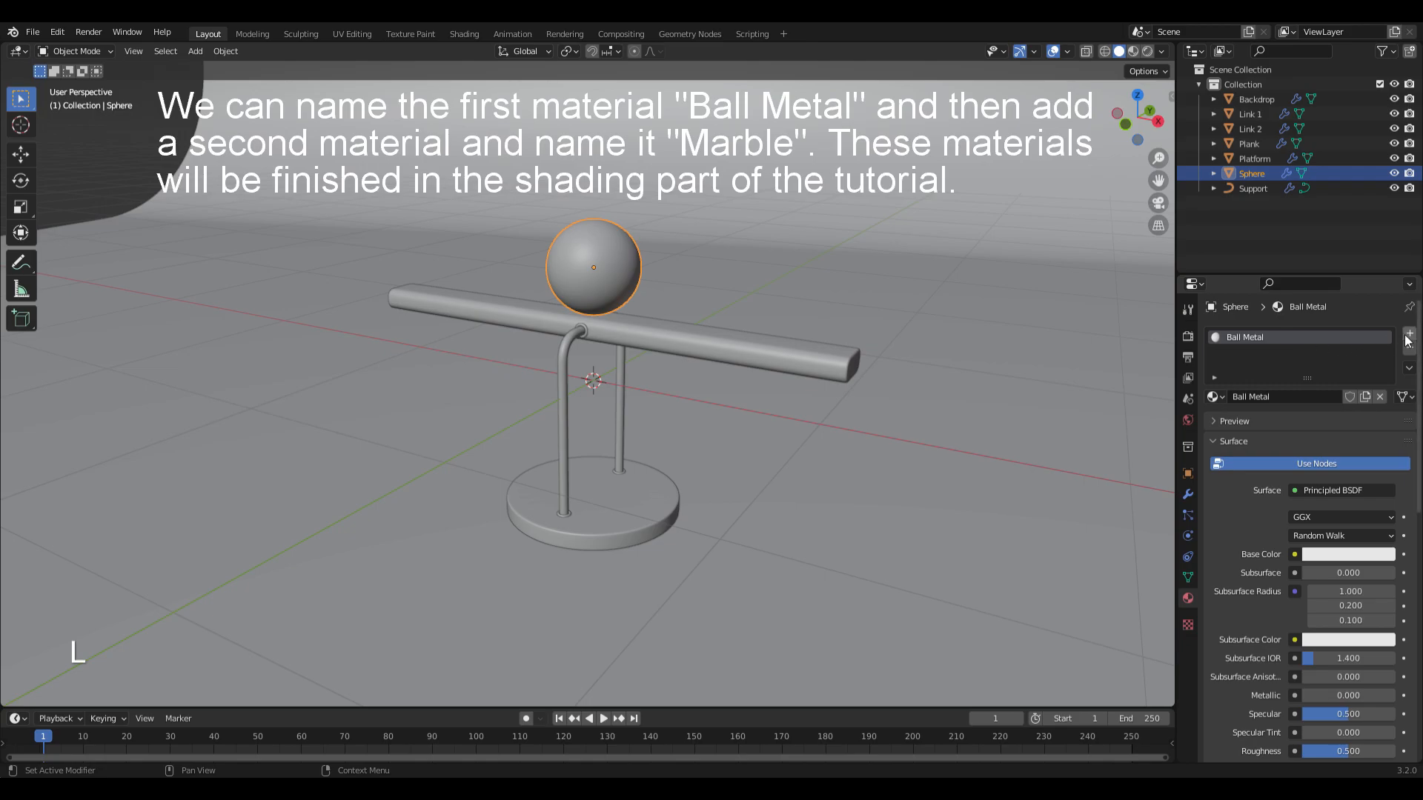
Add a second material slot to the sphere with a new material named Marble
{"action": "left_click", "coordinate": [1409, 334]}
{"action": "left_click", "coordinate": [1315, 425]}
{"action": "double_click", "coordinate": [1282, 354]}
{"action": "type", "text": "Marble"}
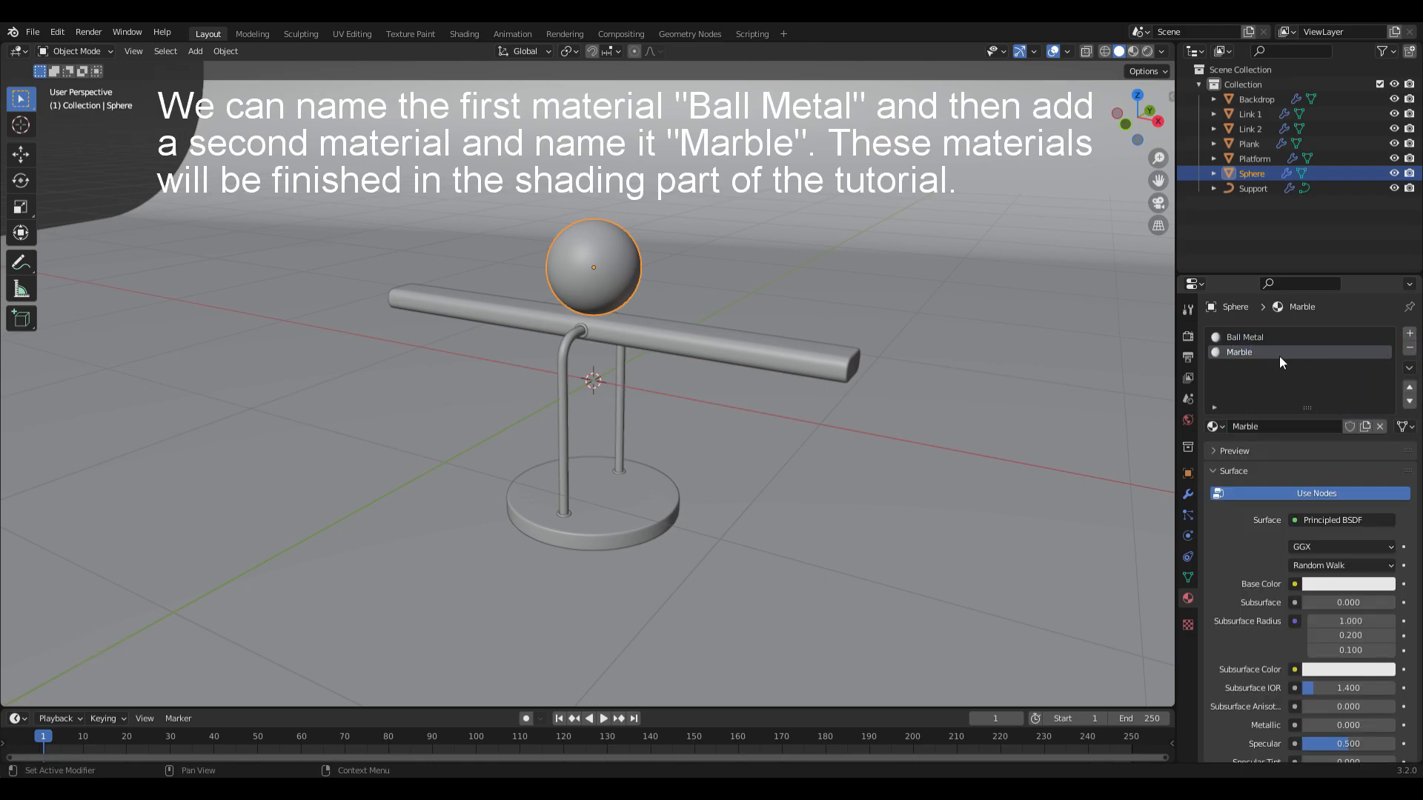
In front view and wireframe Edit Mode, select the faces of the sphere's upper half and assign the Marble material to them
{"action": "key", "text": "KP_5"}
{"action": "key", "text": "KP_1"}
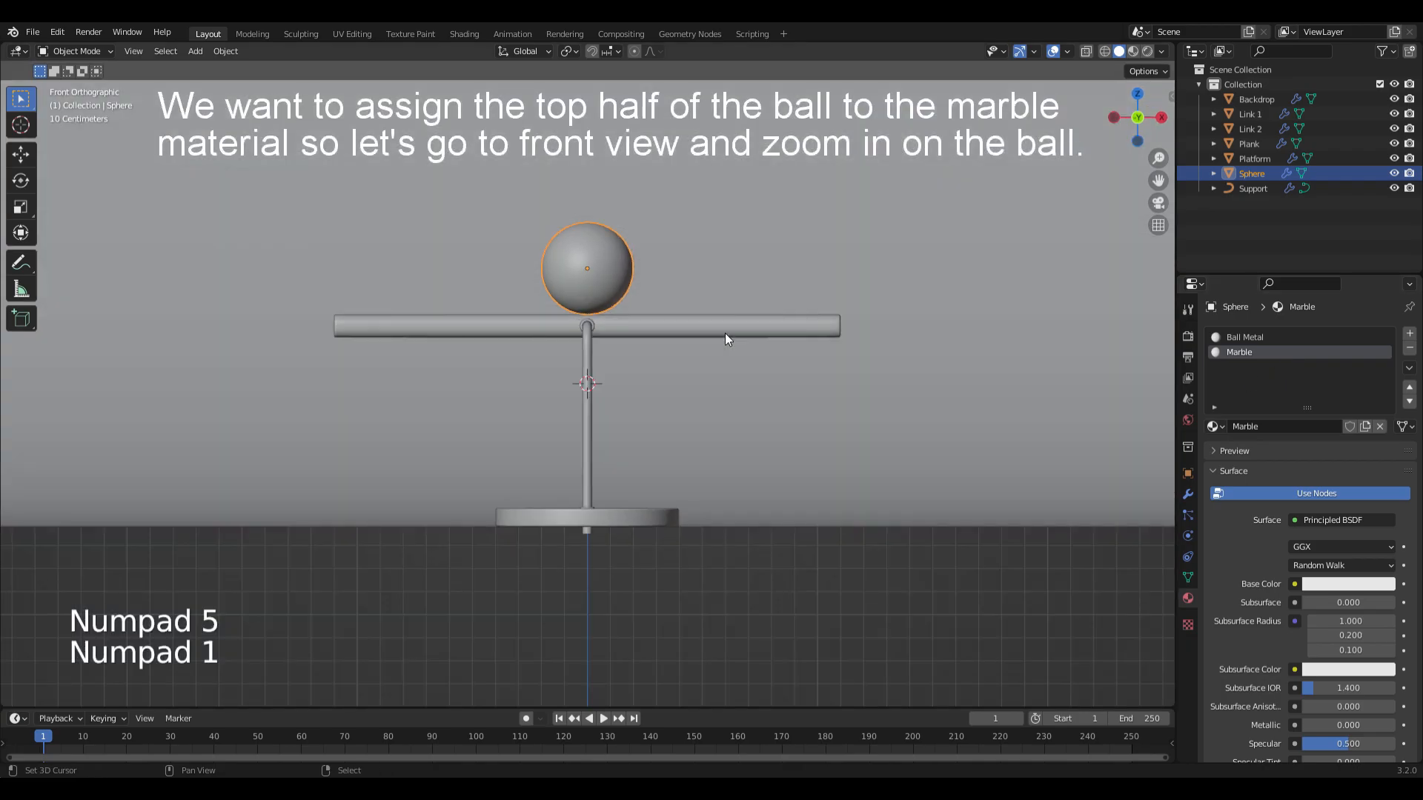
{"action": "scroll", "coordinate": [726, 332], "scroll_direction": "up", "scroll_amount": 5}
{"action": "middle_click_drag", "start_coordinate": [719, 228], "coordinate": [730, 515], "text": "alt"}
{"action": "scroll", "coordinate": [747, 392], "scroll_direction": "up", "scroll_amount": 1}
{"action": "scroll", "coordinate": [755, 390], "scroll_direction": "up", "scroll_amount": 1}
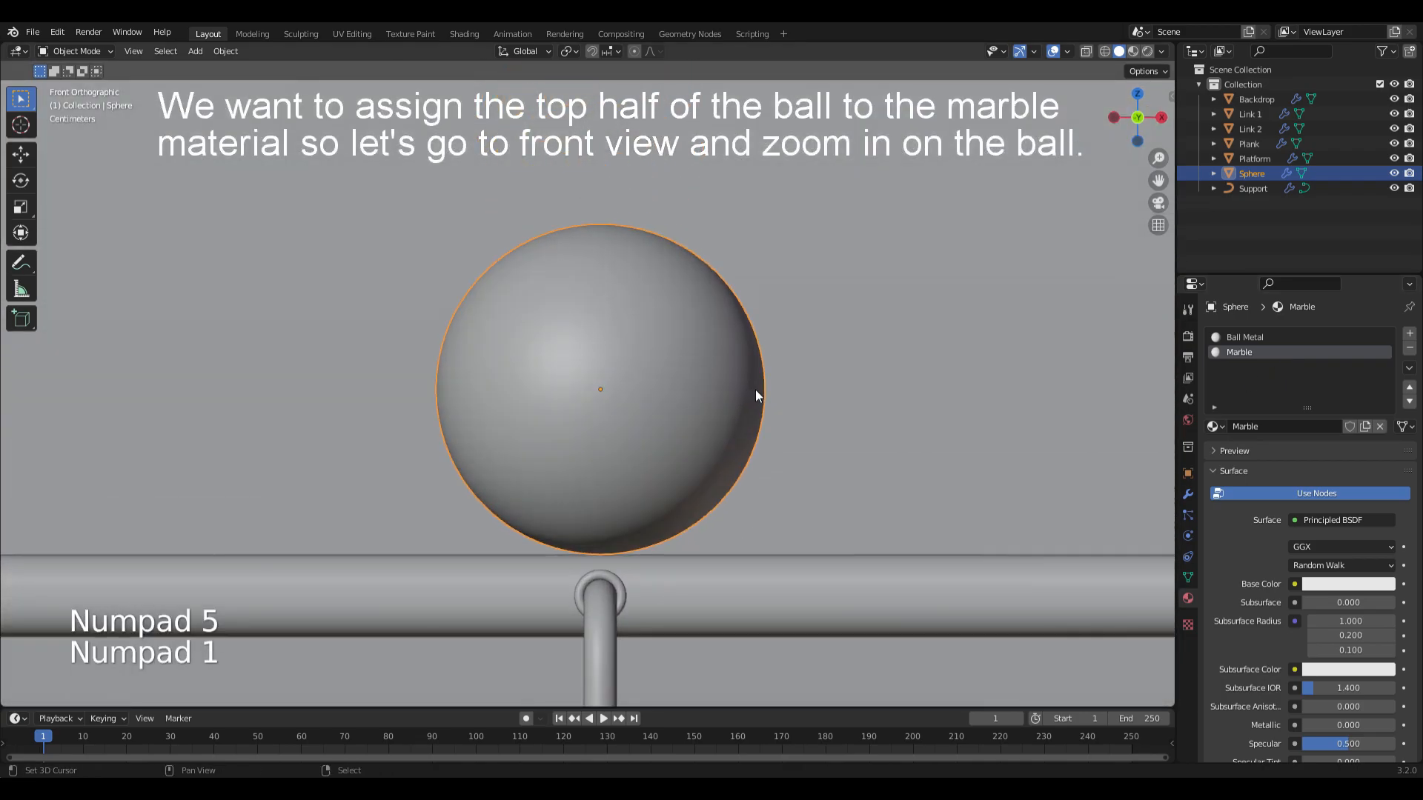
{"action": "scroll", "coordinate": [754, 390], "scroll_direction": "up", "scroll_amount": 1}
{"action": "key", "text": "Tab"}
{"action": "key", "text": "z"}
{"action": "key", "text": "3"}
{"action": "key", "text": "alt+a"}
{"action": "key", "text": "b"}
{"action": "left_click_drag", "start_coordinate": [319, 122], "coordinate": [886, 379]}
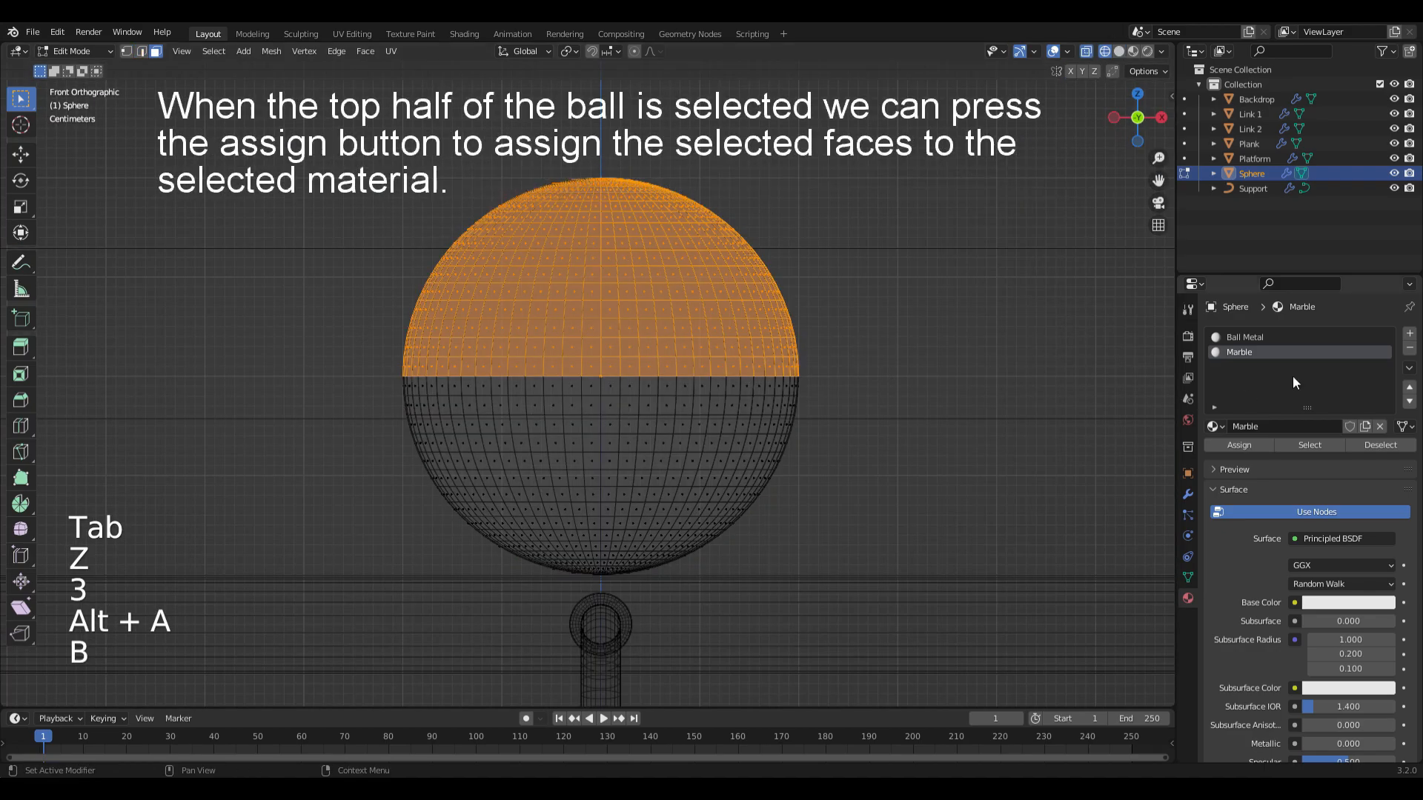
{"action": "left_click", "coordinate": [1241, 446]}
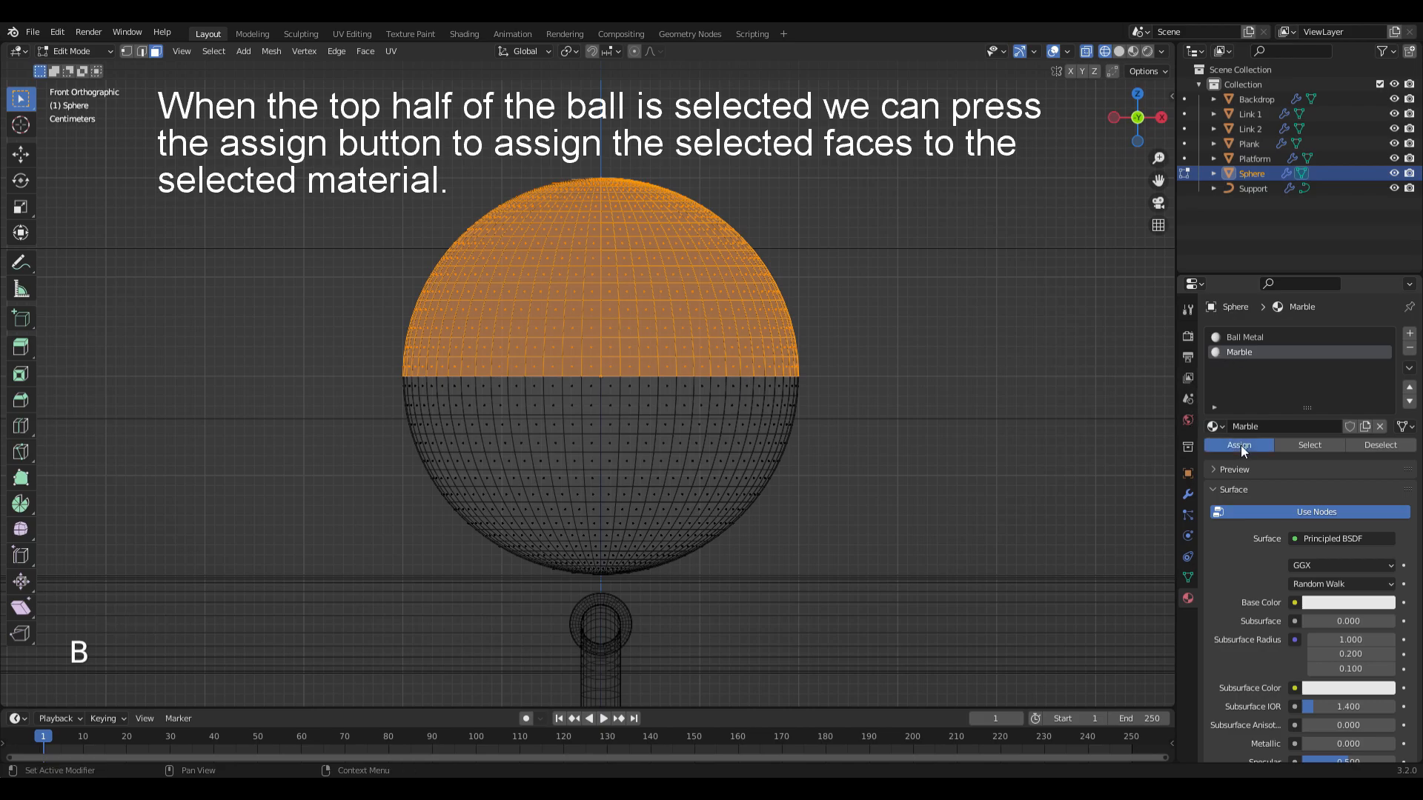
Set the Ball Metal base color to pink, check it in Material Preview outside Edit Mode, and return to solid shading
{"action": "left_click", "coordinate": [1259, 337]}
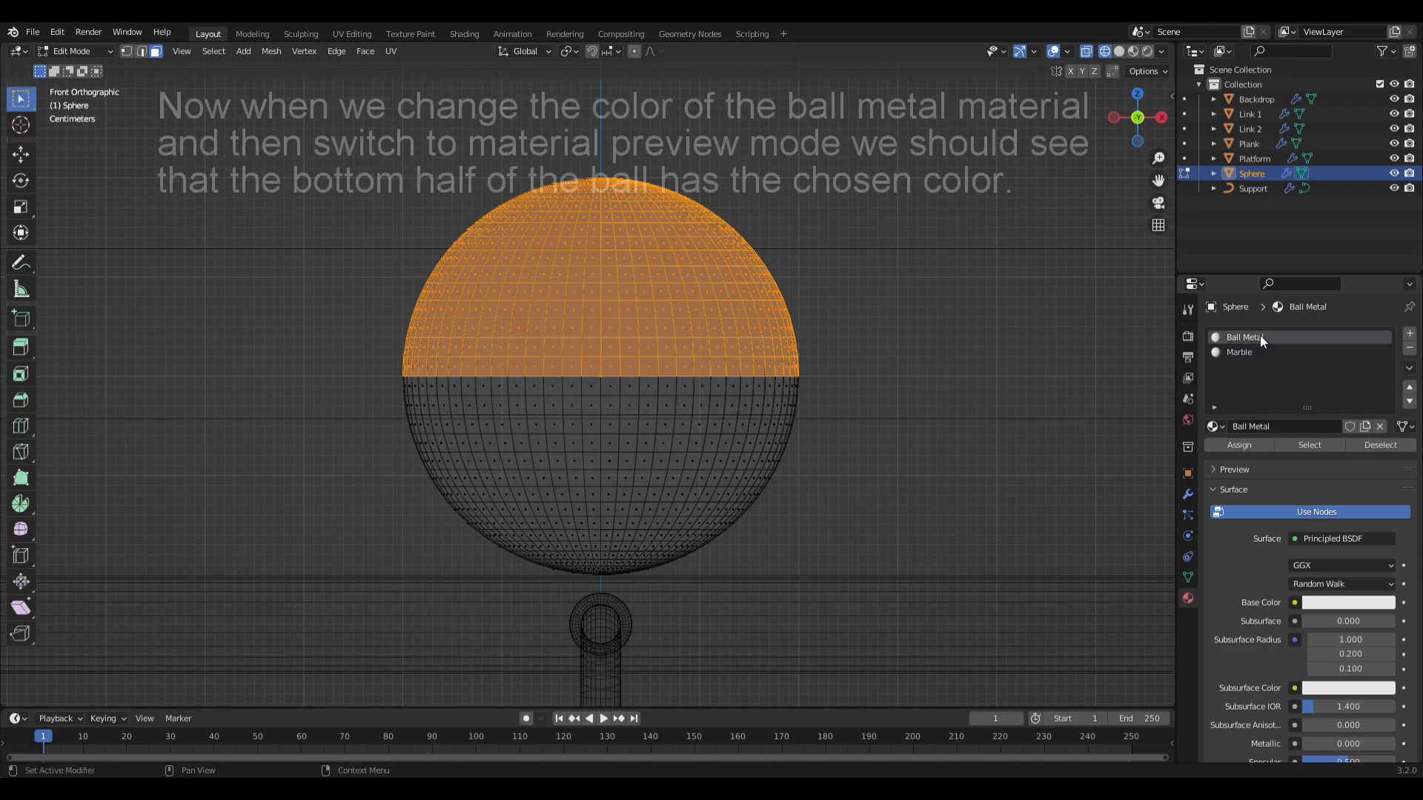
{"action": "left_click", "coordinate": [1327, 604]}
{"action": "left_click", "coordinate": [1331, 469]}
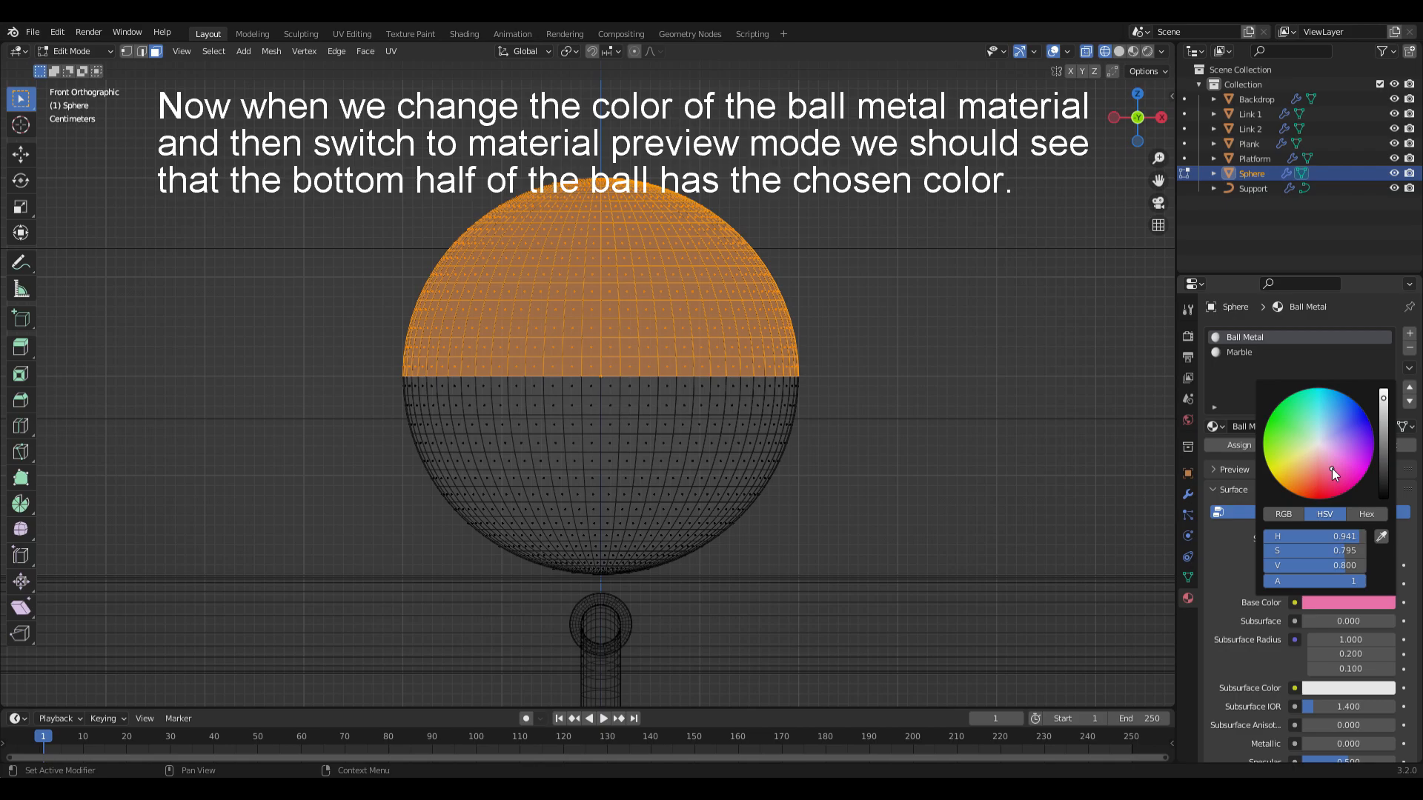
{"action": "key", "text": "z"}
{"action": "left_click", "coordinate": [744, 337]}
{"action": "key", "text": "Tab"}
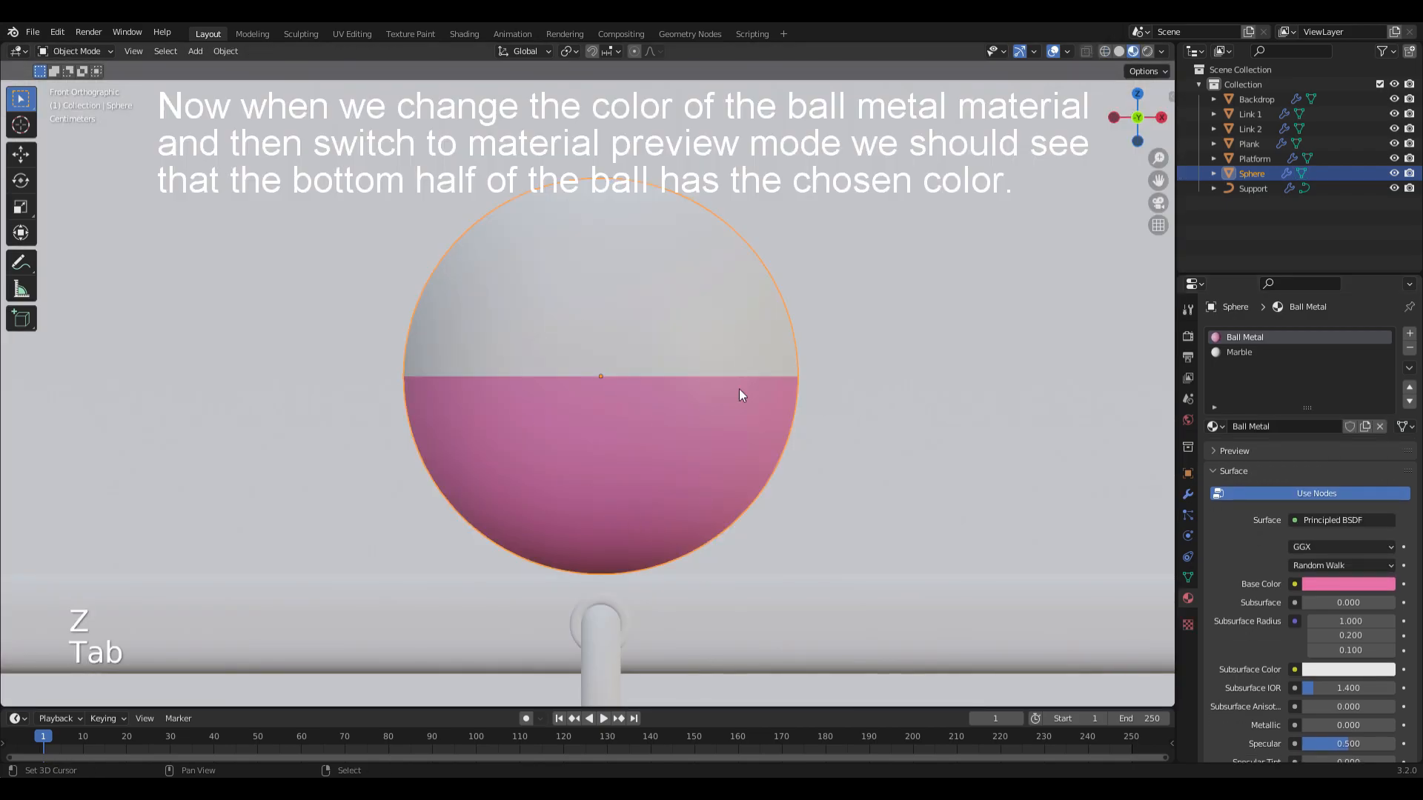
{"action": "key", "text": "z"}
Leave the front view and rename the sphere as Ball
{"action": "scroll", "coordinate": [695, 363], "scroll_direction": "down", "scroll_amount": 6}
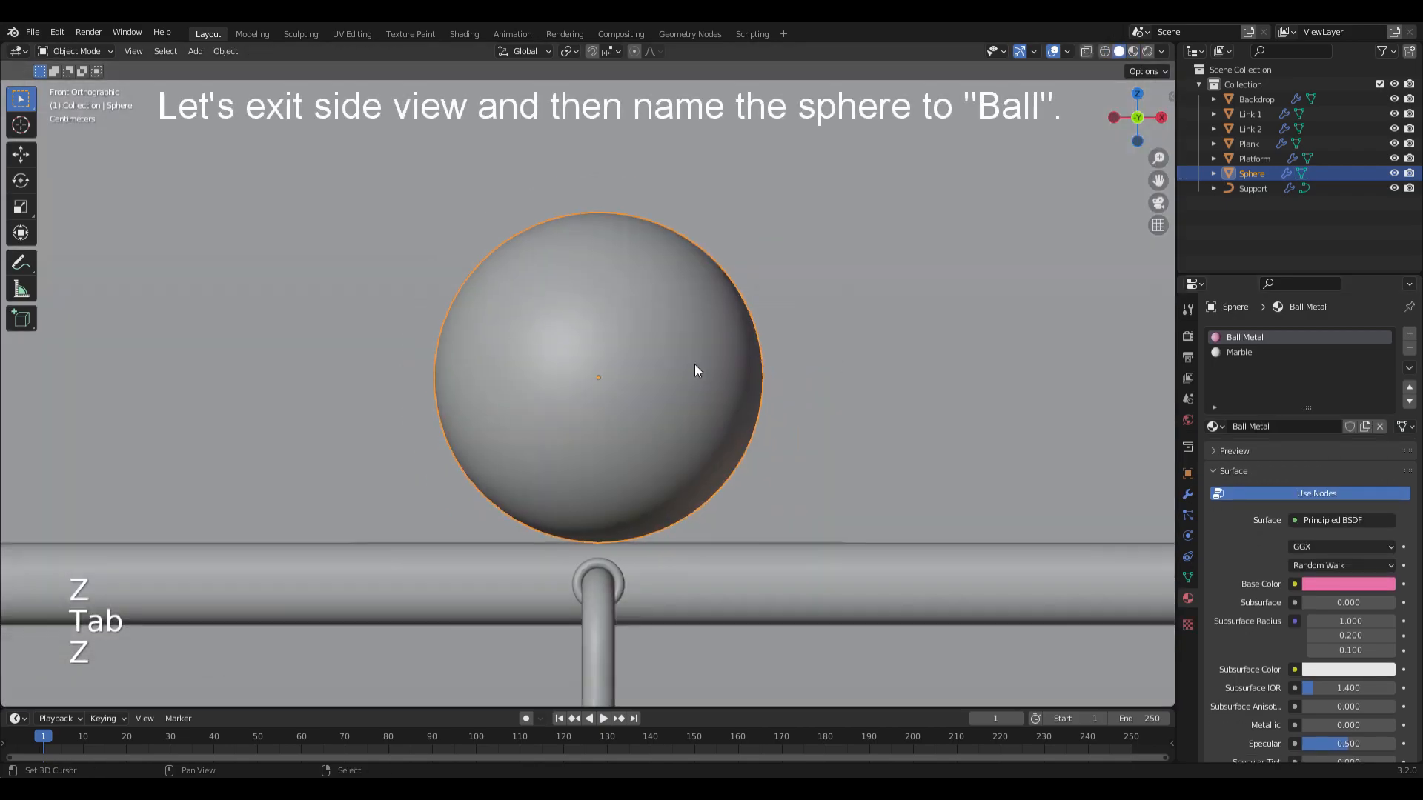
{"action": "mouse_move", "coordinate": [798, 385]}
{"action": "left_mouse_down", "text": "alt"}
{"action": "mouse_move", "coordinate": [731, 424]}
{"action": "mouse_move", "coordinate": [759, 371]}
{"action": "mouse_move", "coordinate": [809, 380]}
{"action": "left_mouse_up", "text": "alt"}
{"action": "key", "text": "F2"}
{"action": "type", "text": "Ball"}
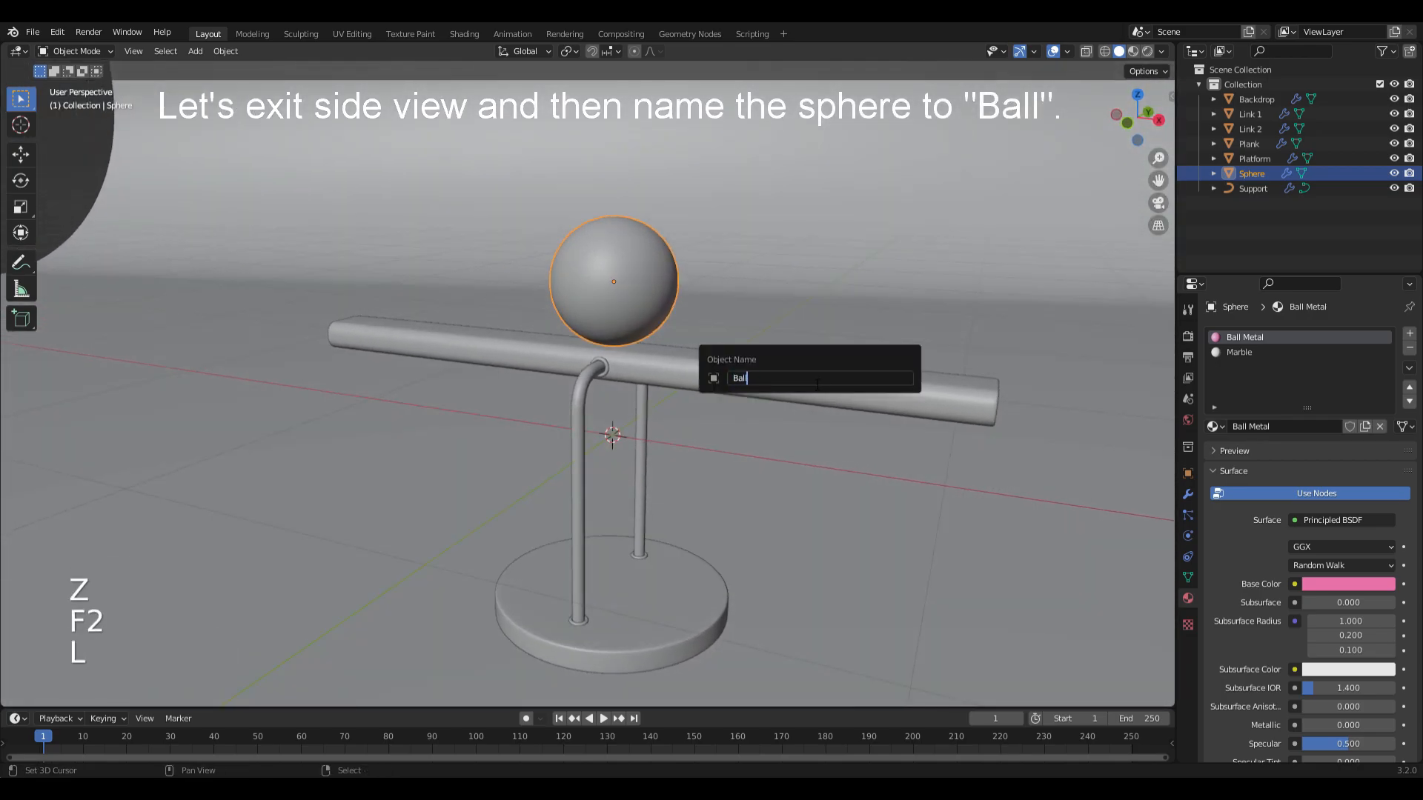
{"action": "key", "text": "Return"}
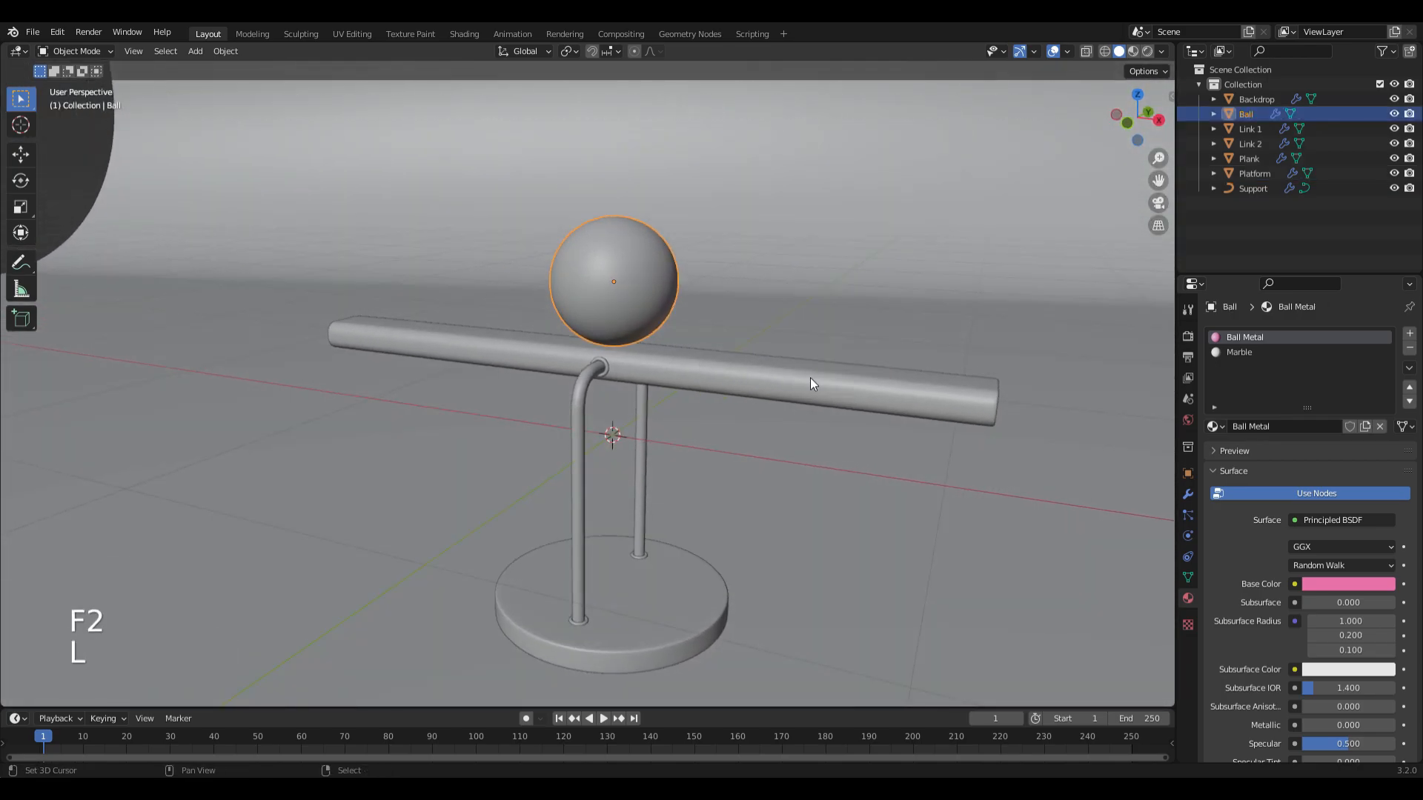
Set the output frame rate to 60 fps and the end frame to 360
{"action": "left_click", "coordinate": [1187, 358]}
{"action": "left_click", "coordinate": [1336, 469]}
{"action": "left_click", "coordinate": [1341, 586]}
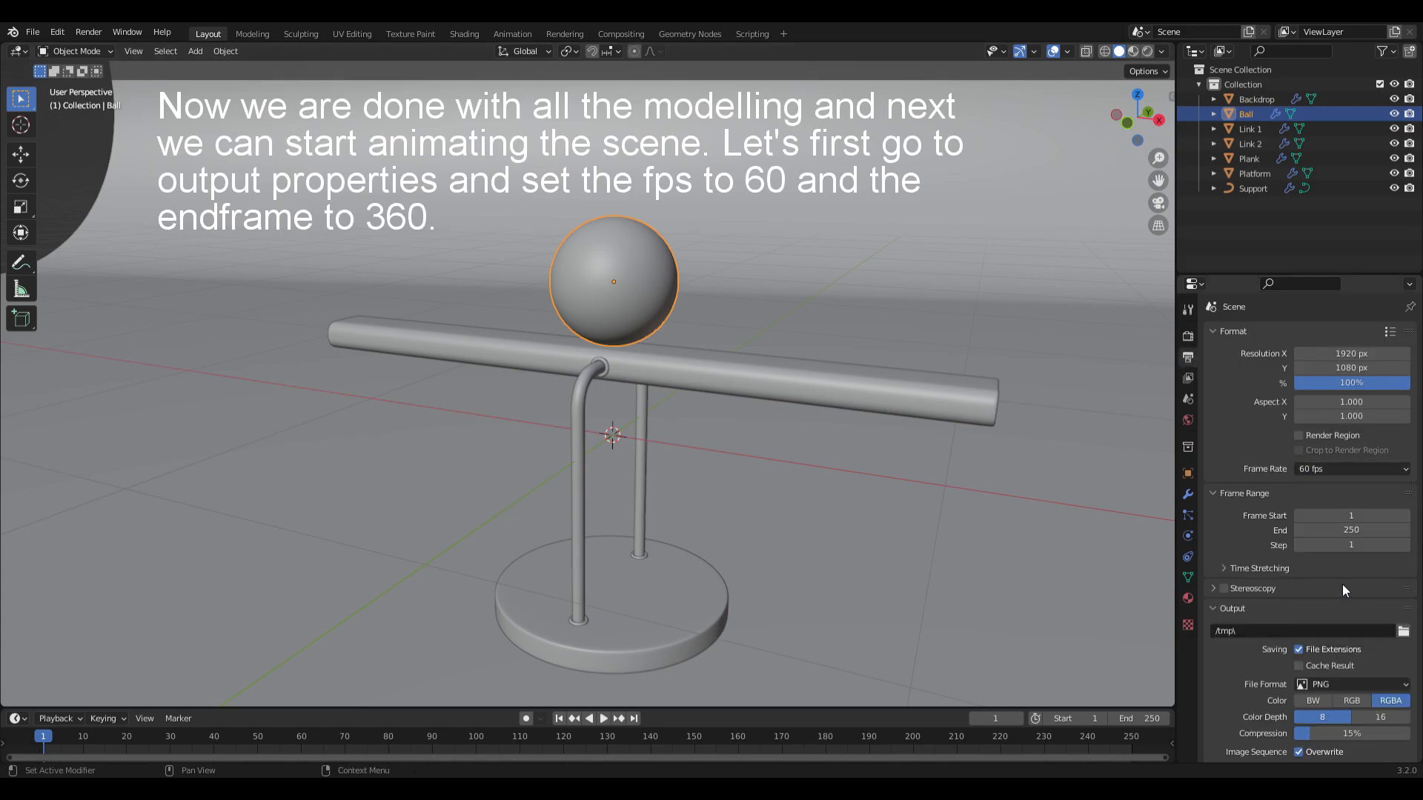
{"action": "left_click", "coordinate": [1351, 529]}
{"action": "key", "text": "Return"}
At frame 0, set the ball's X location to -3/10*pi and keyframe it
{"action": "key", "text": "Left"}
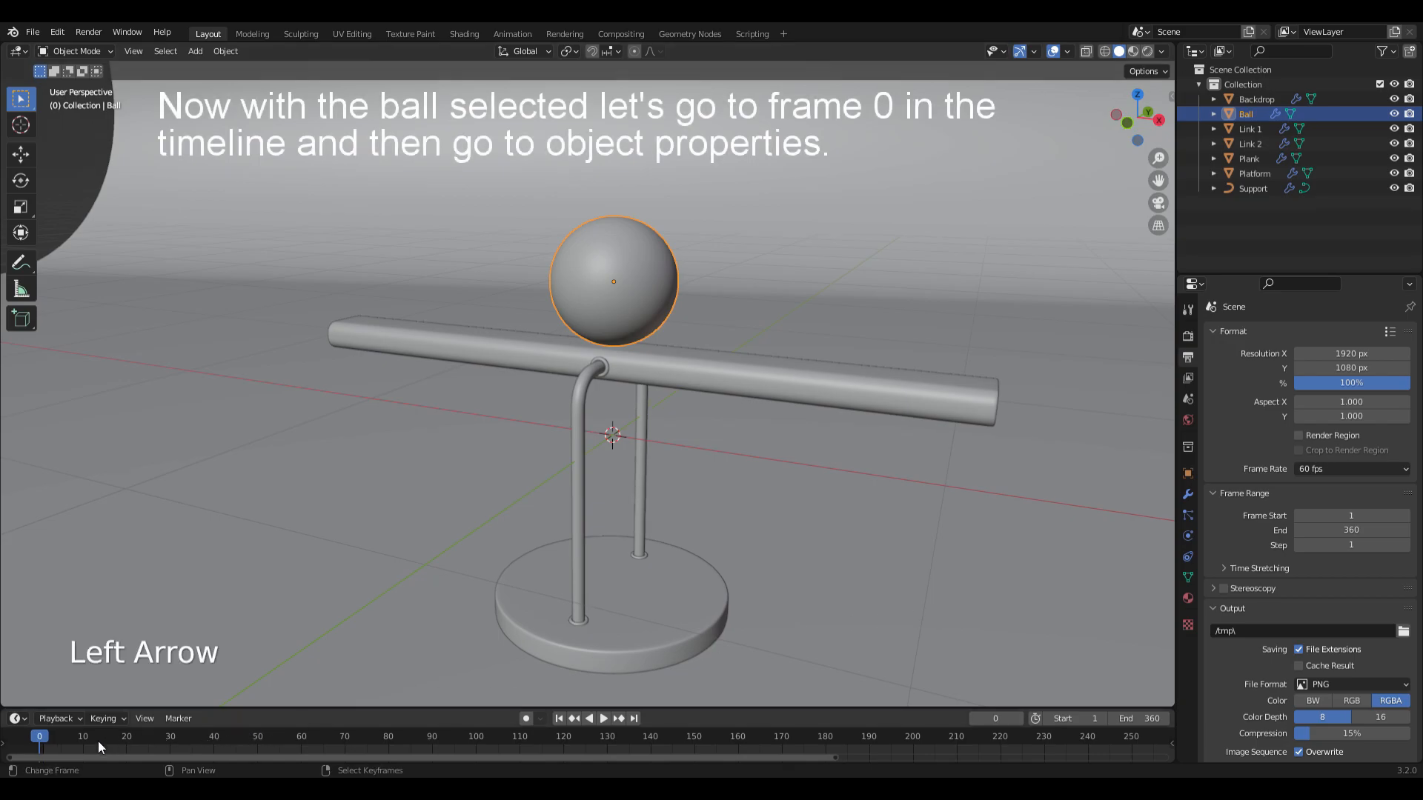
{"action": "left_click", "coordinate": [1188, 473]}
{"action": "left_click", "coordinate": [1314, 388]}
{"action": "type", "text": "-3"}
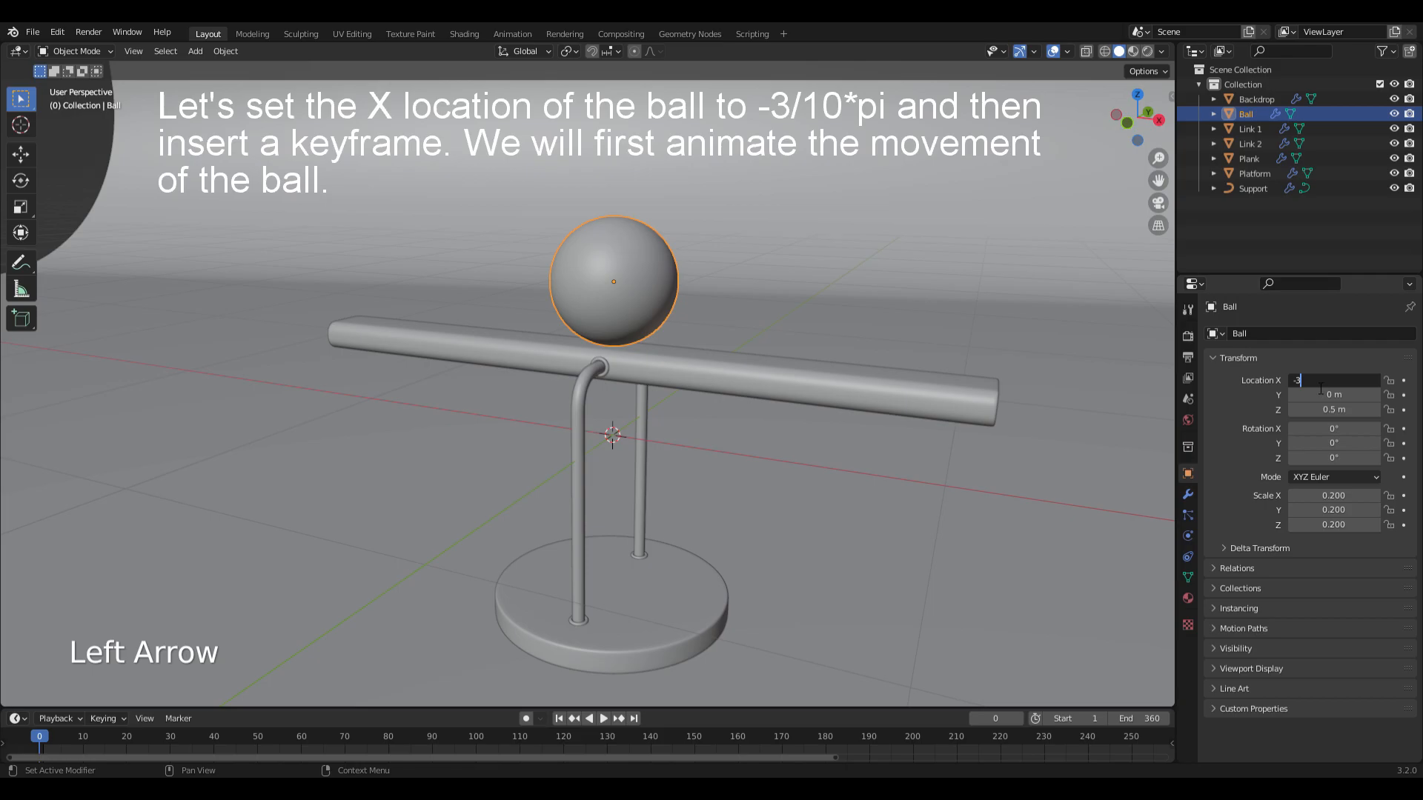
{"action": "type", "text": "/10*pi"}
{"action": "key", "text": "Return"}
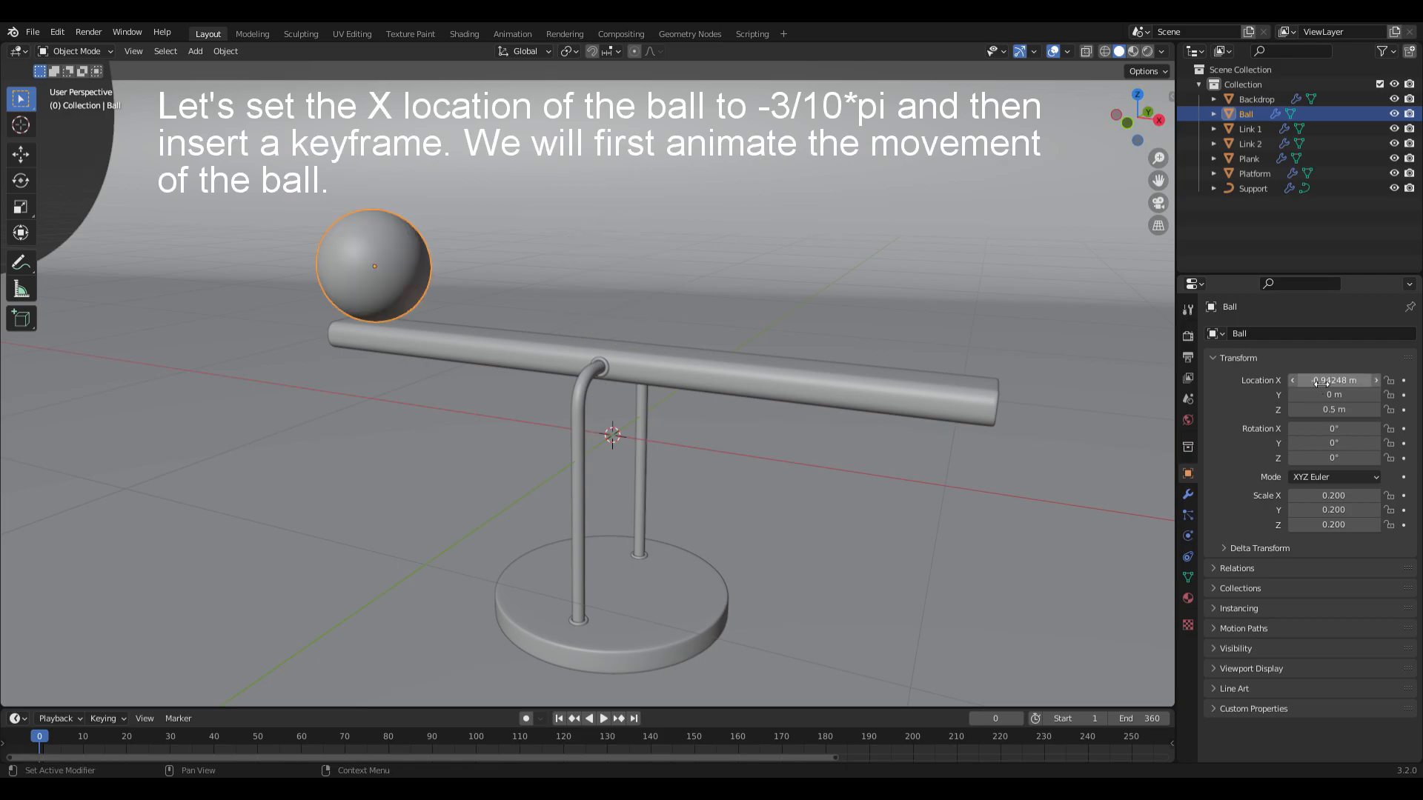
{"action": "left_click", "coordinate": [1404, 380]}
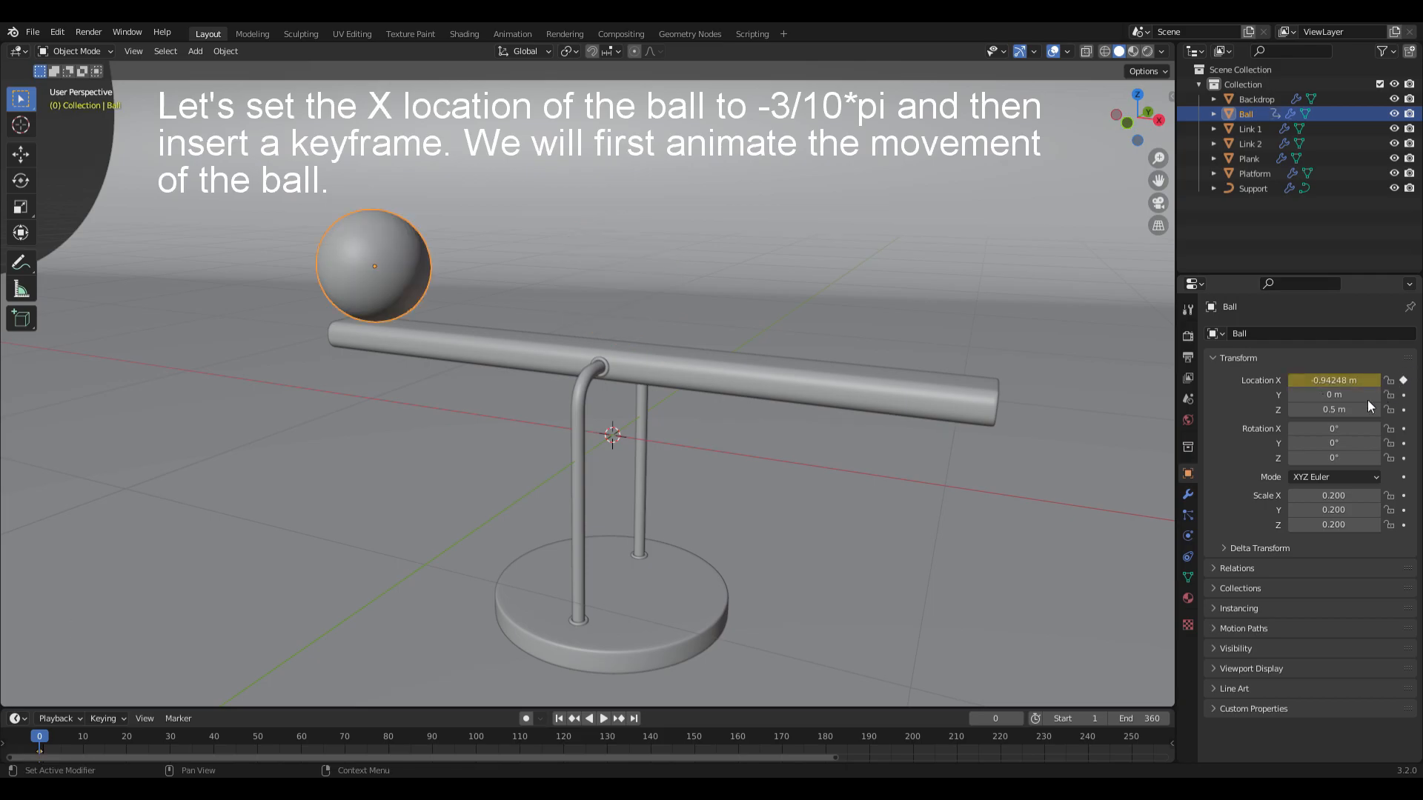
At frame 180, multiply the ball's X location by -1 and keyframe it
{"action": "left_click", "coordinate": [825, 746]}
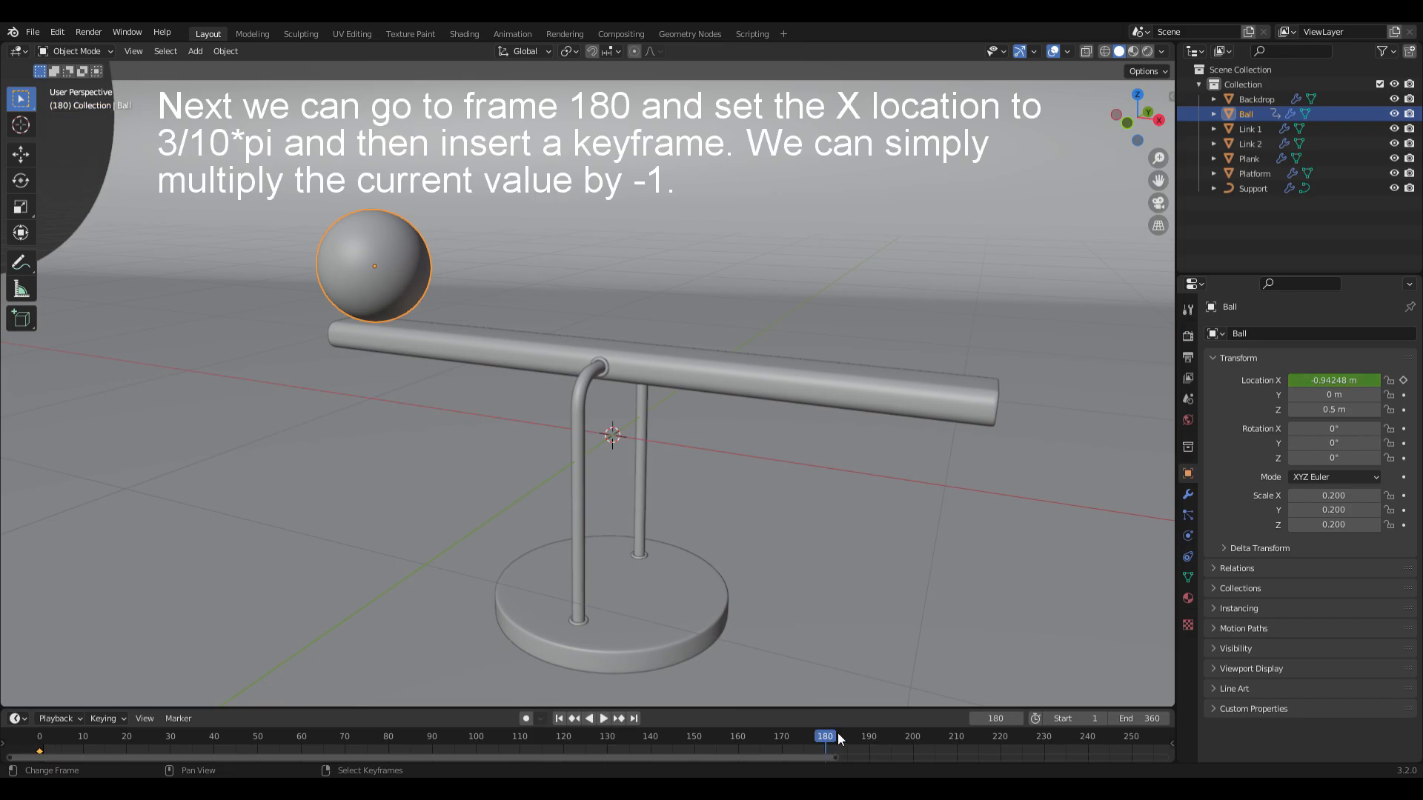
{"action": "left_click", "coordinate": [1359, 385]}
{"action": "type", "text": "*-1"}
{"action": "key", "text": "Return"}
{"action": "key", "text": "i"}
At frame 360, multiply the ball's X location by -1 and insert a keyframe for it
{"action": "scroll", "coordinate": [723, 755], "scroll_direction": "down", "scroll_amount": 4}
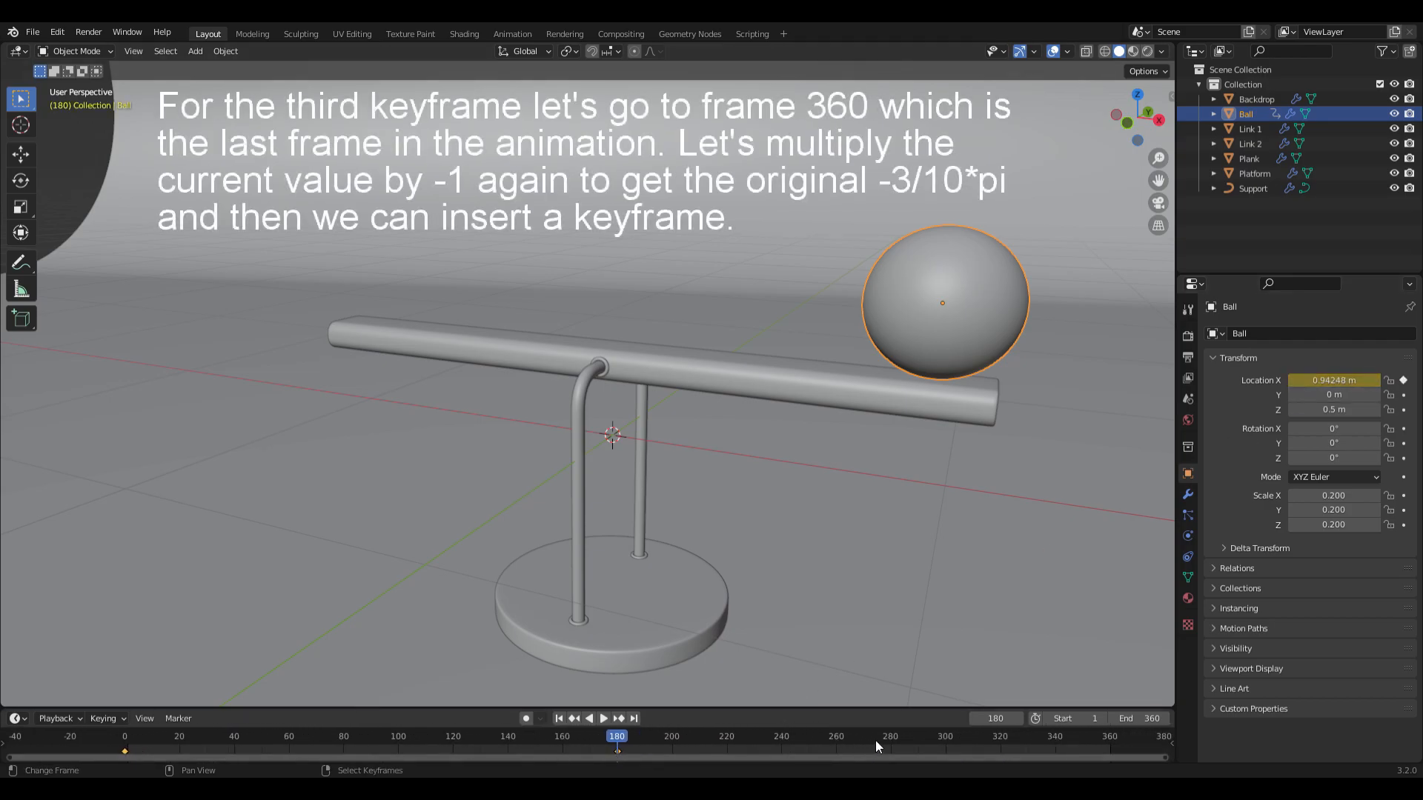
{"action": "left_click", "coordinate": [1109, 748]}
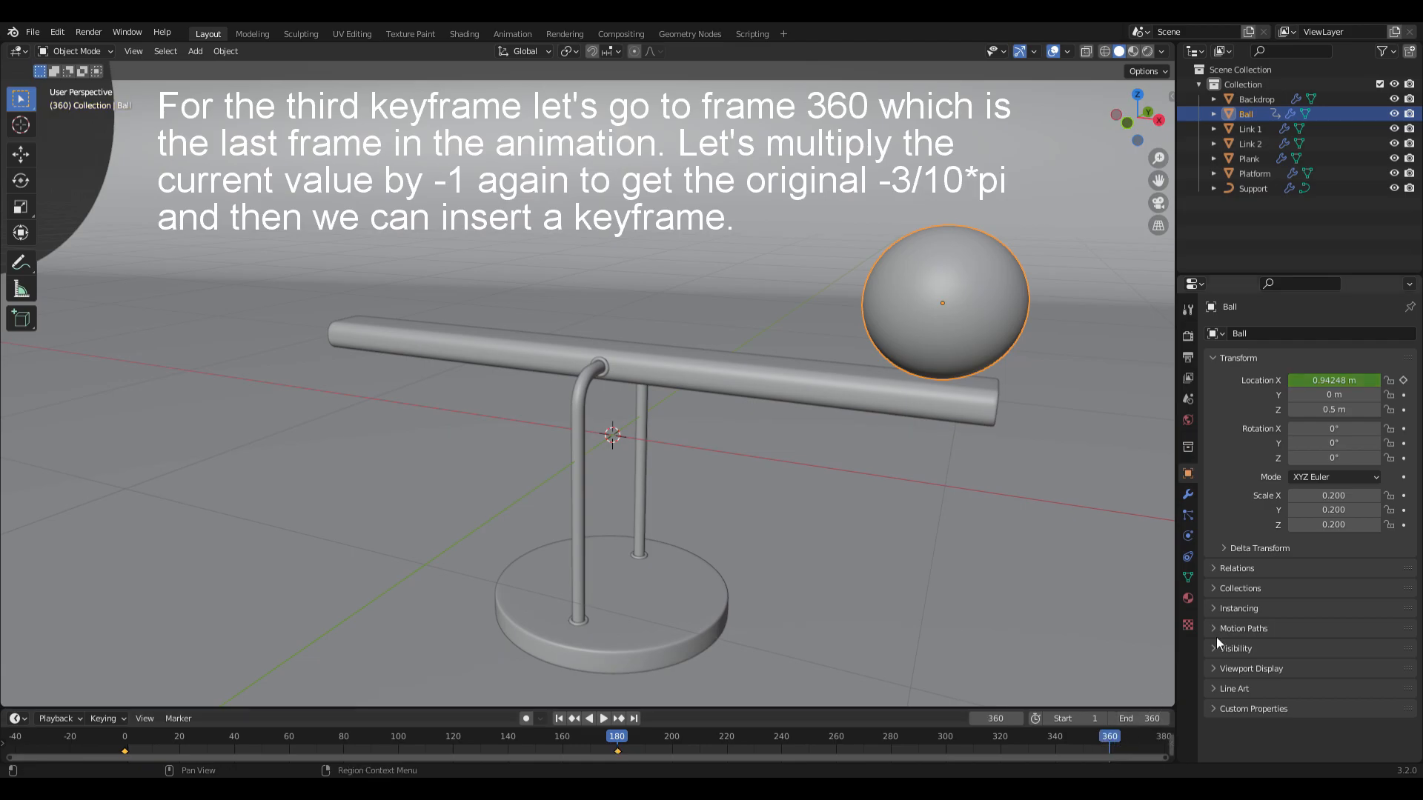
{"action": "left_click", "coordinate": [1362, 387]}
{"action": "left_click", "coordinate": [1362, 387]}
{"action": "type", "text": "*-1"}
{"action": "key", "text": "Return"}
{"action": "key", "text": "i"}
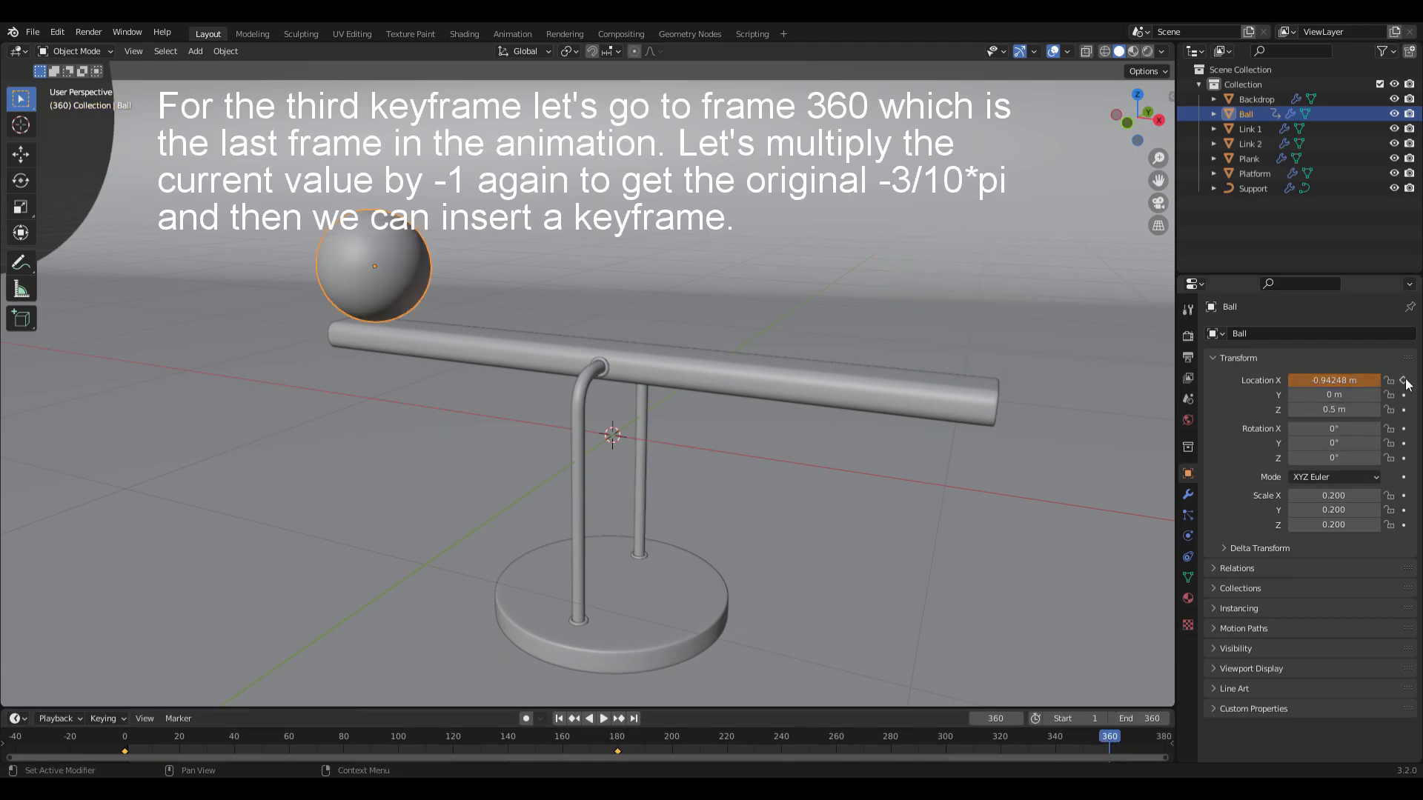
Return to frame 0 and keyframe the ball's Y rotation at 0°
{"action": "key", "text": "shift+Left"}
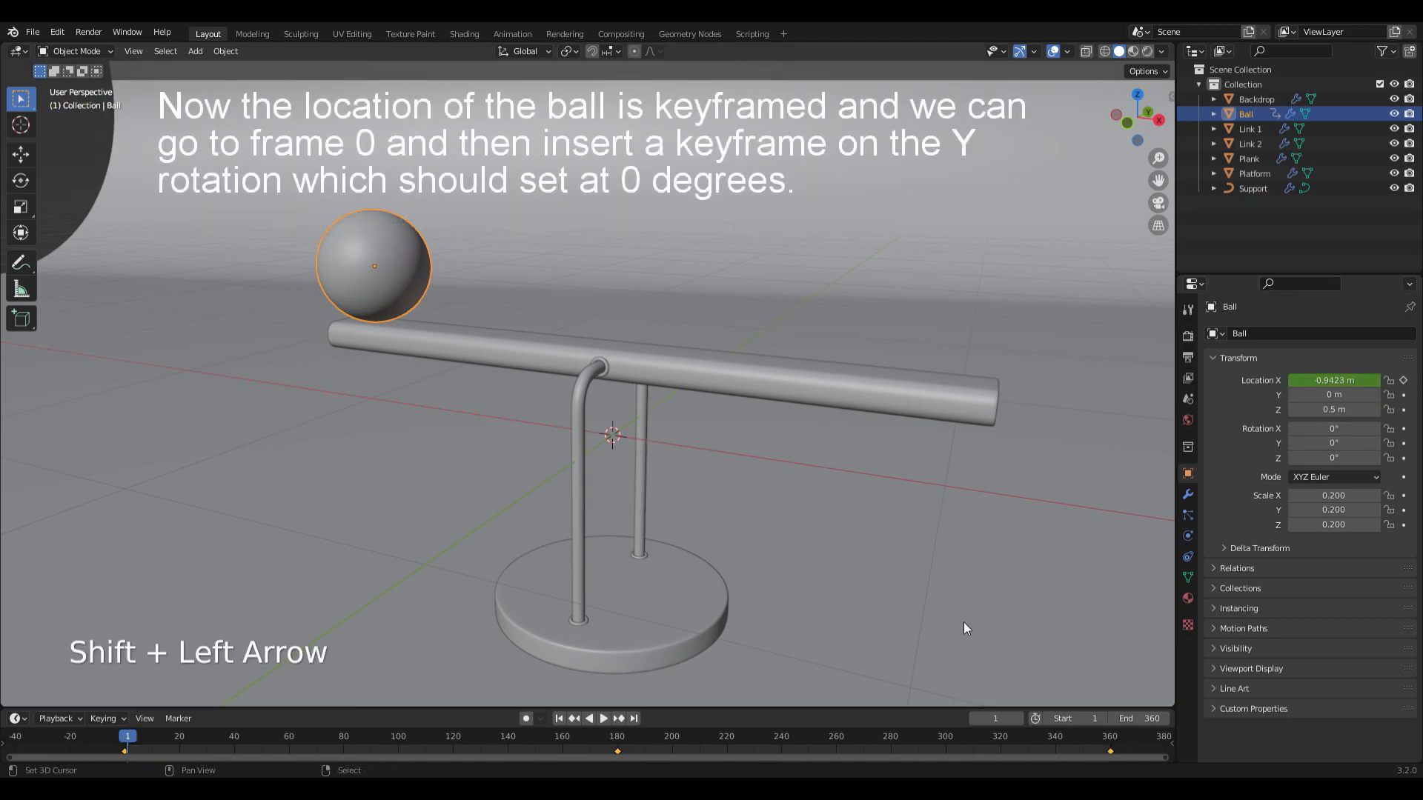
{"action": "key", "text": "Left"}
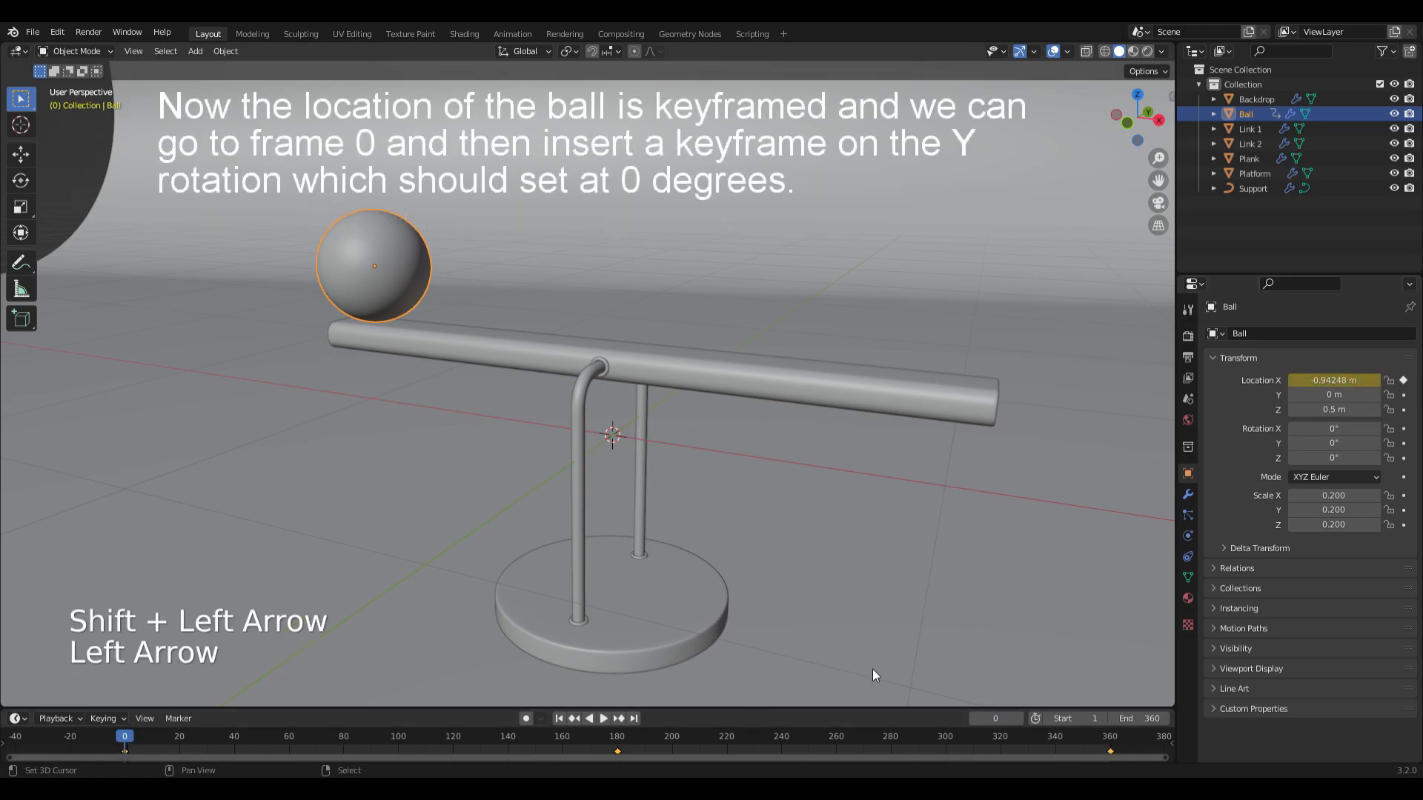
{"action": "left_click", "coordinate": [1403, 443]}
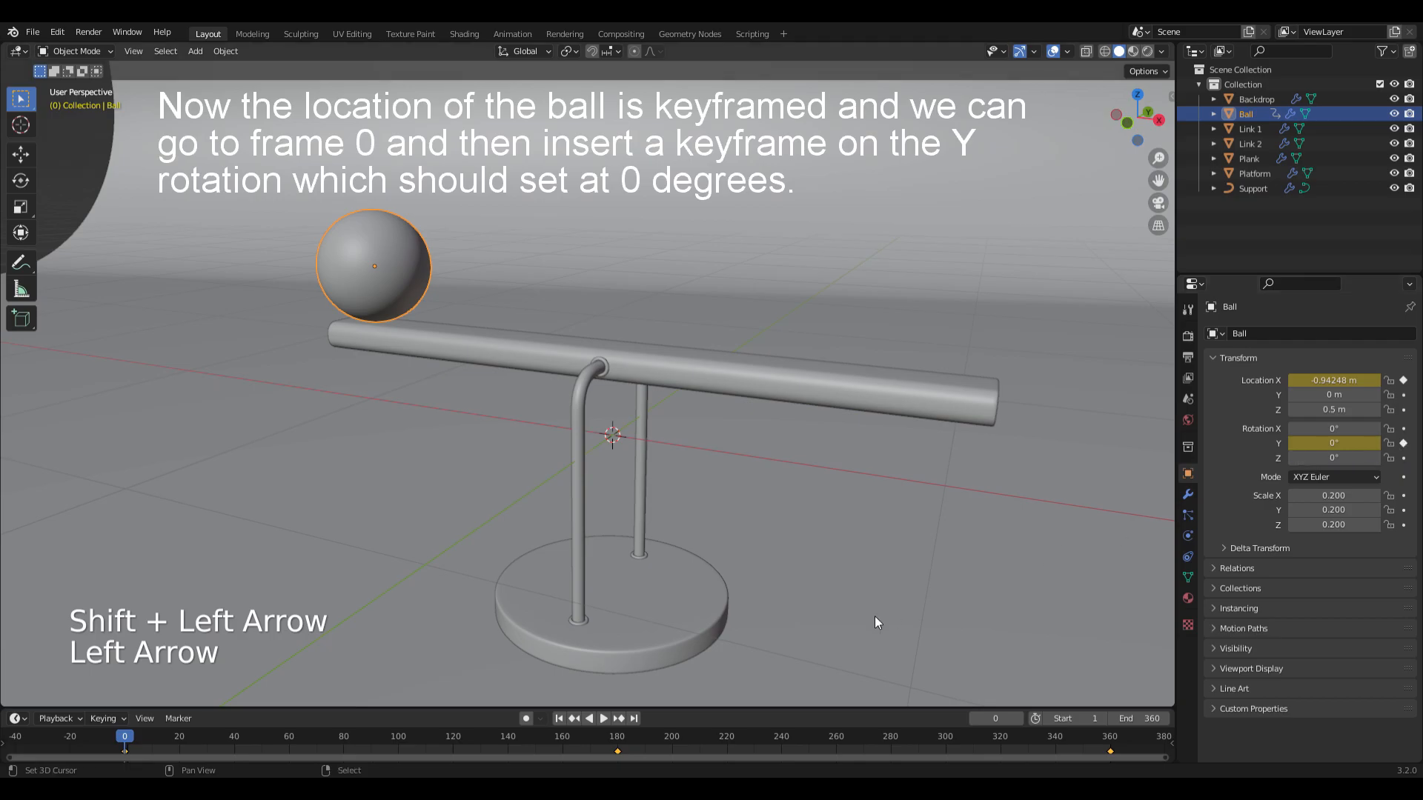
At frame 180, set the ball's Y rotation to 540° and keyframe it
{"action": "left_click", "coordinate": [616, 750]}
{"action": "left_click", "coordinate": [1331, 443]}
{"action": "type", "text": "540"}
{"action": "key", "text": "Return"}
{"action": "left_click", "coordinate": [1403, 443]}
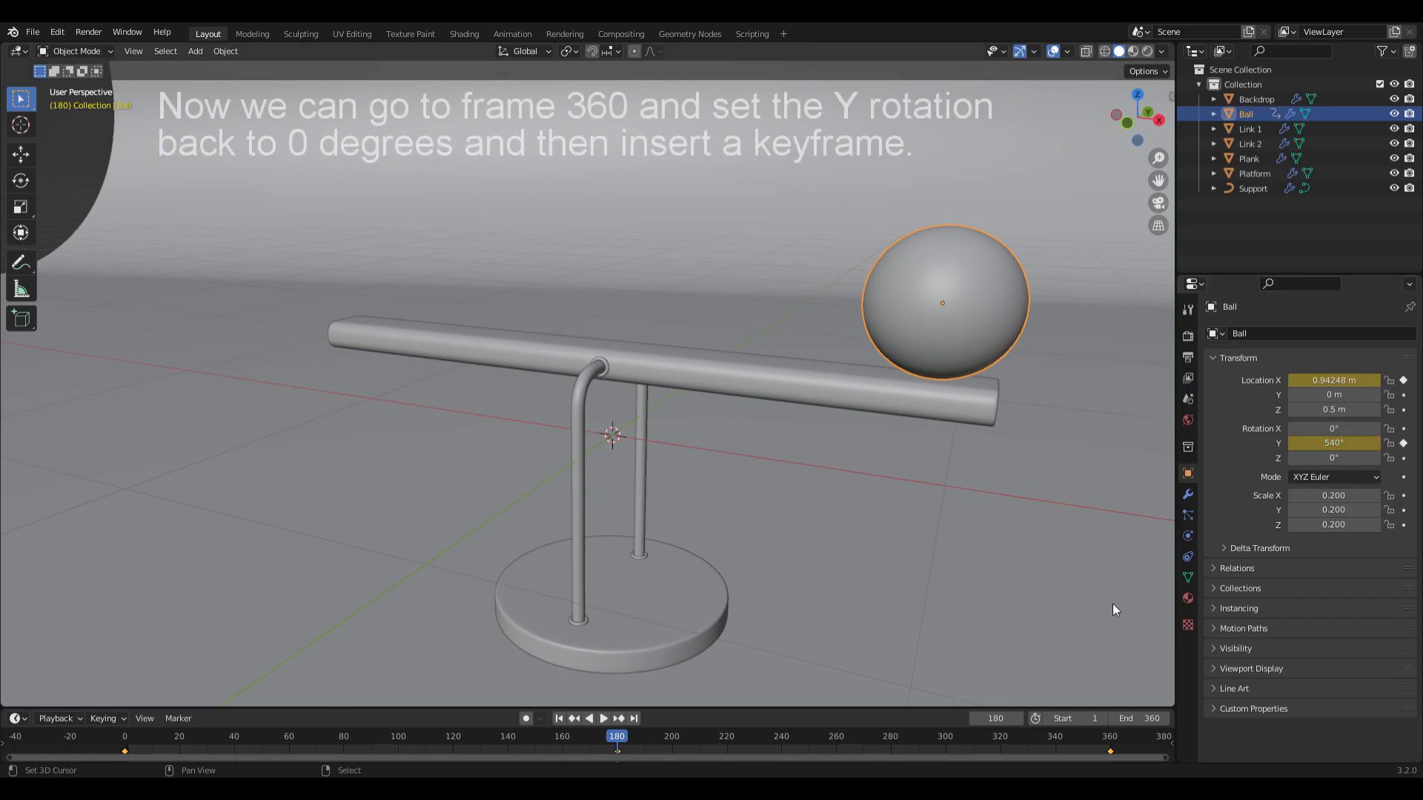
At frame 360, set the ball's Y rotation to 0° and keyframe it
{"action": "key", "text": "shift+Right"}
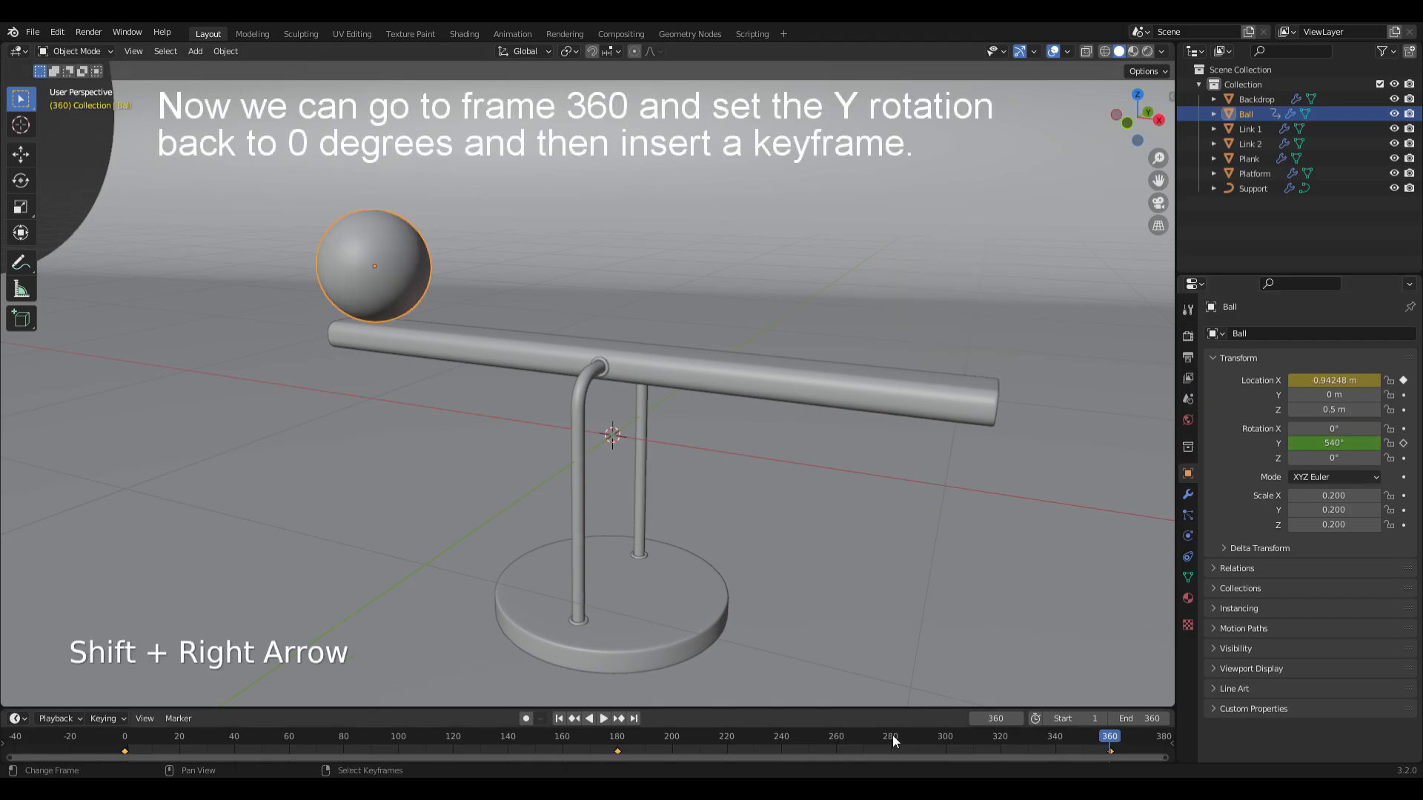
{"action": "double_click", "coordinate": [1329, 449]}
{"action": "type", "text": "0"}
{"action": "key", "text": "Return"}
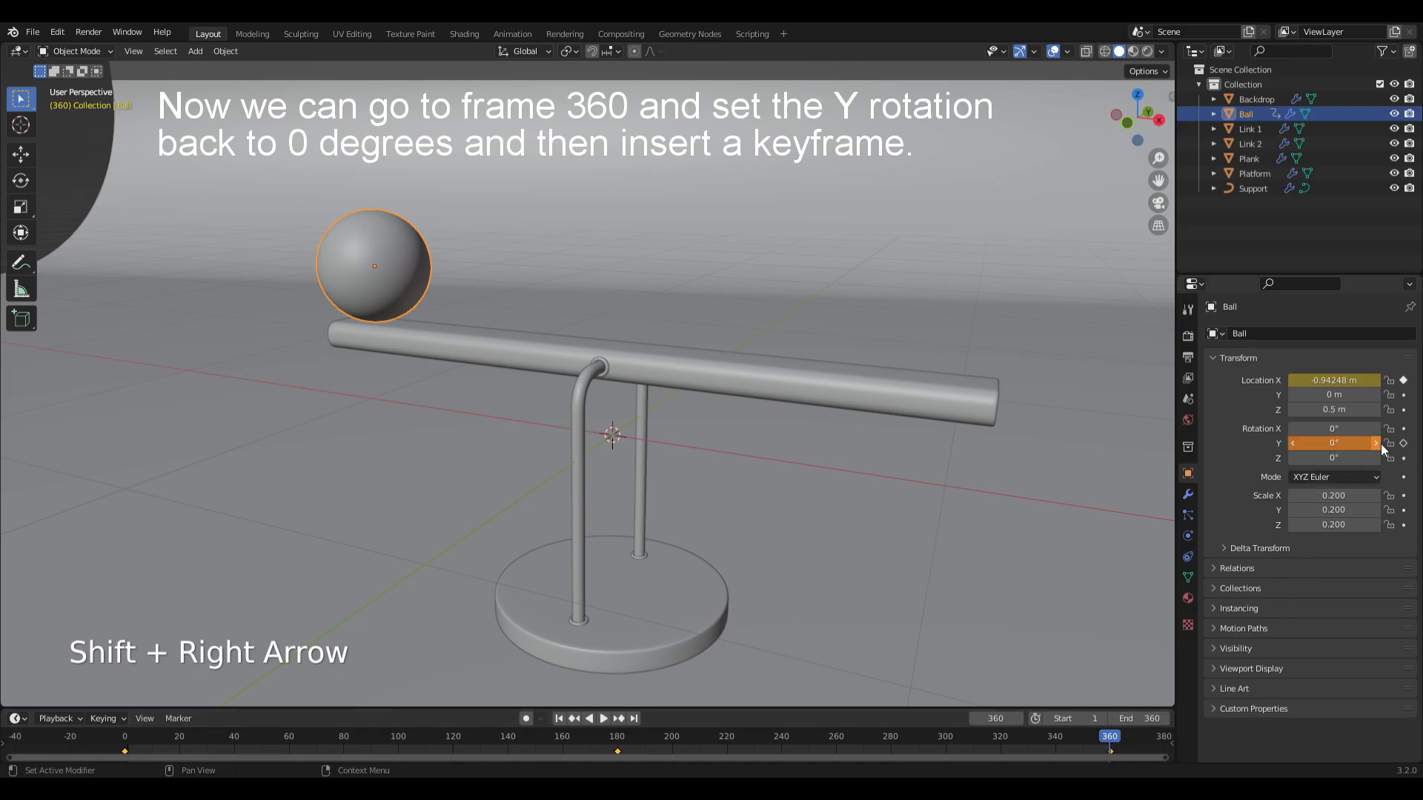
{"action": "left_click", "coordinate": [1403, 443]}
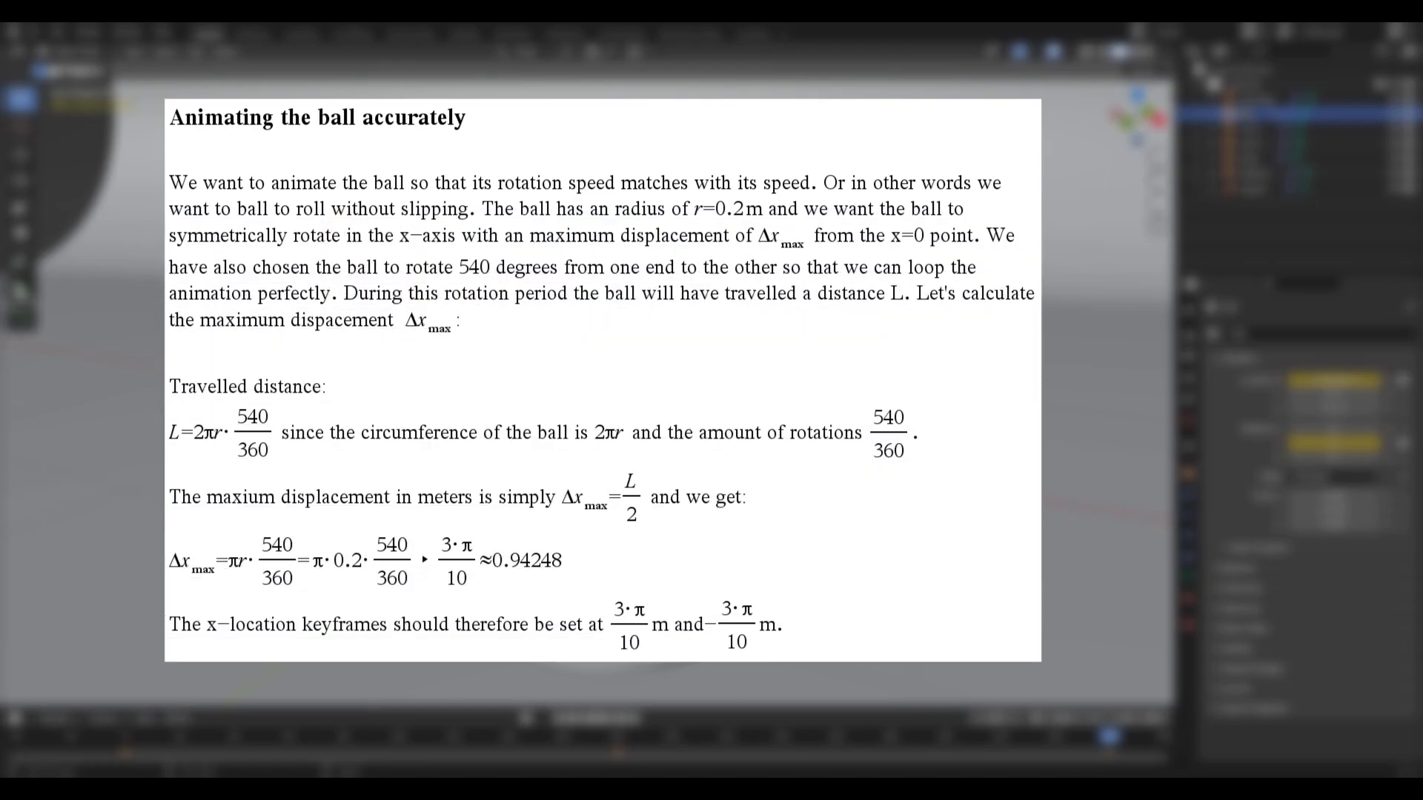
Play the ball animation from the first frame in Material Preview shading, then rewind and return to Solid shading
{"action": "key", "text": "z"}
{"action": "left_click", "coordinate": [689, 446]}
{"action": "key", "text": "shift+Left"}
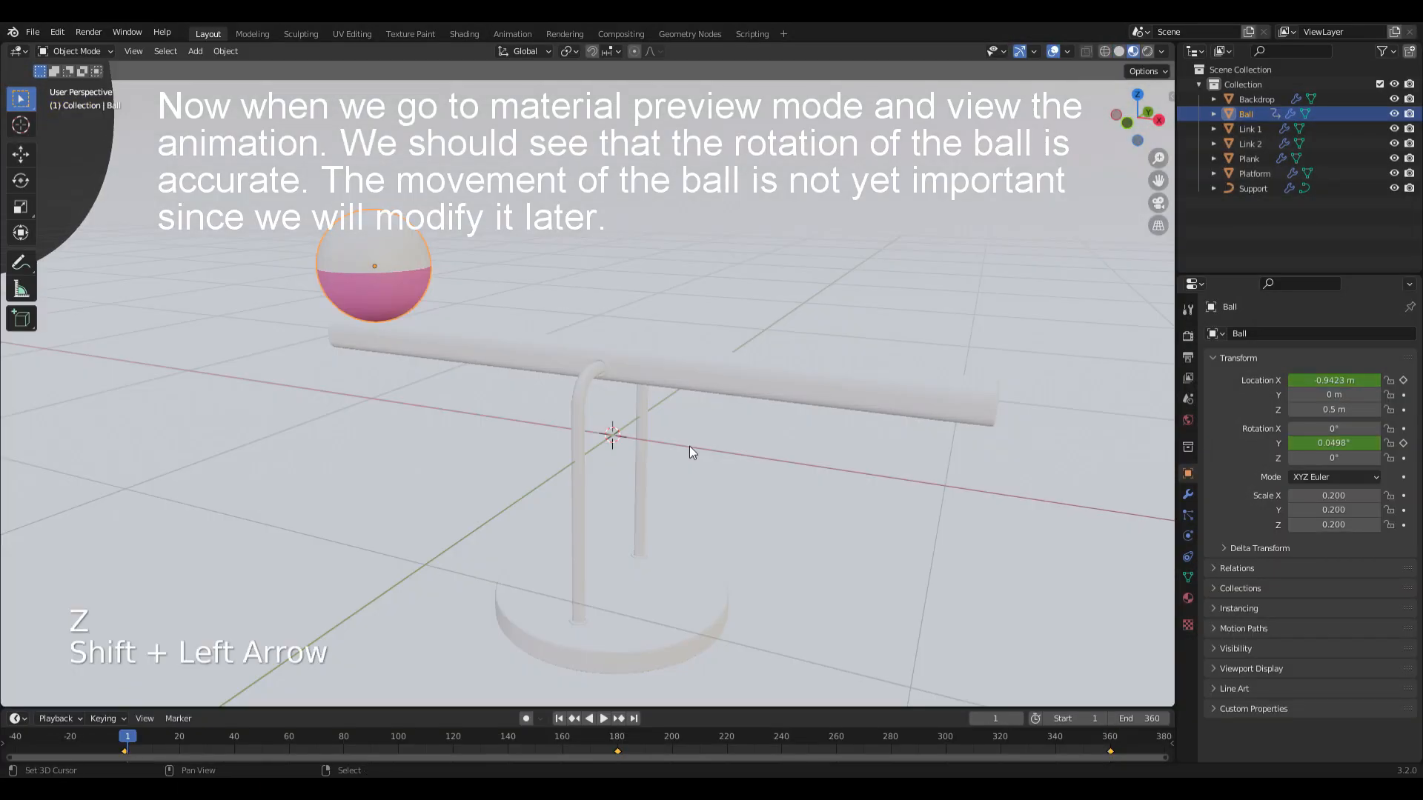
{"action": "key", "text": "space"}
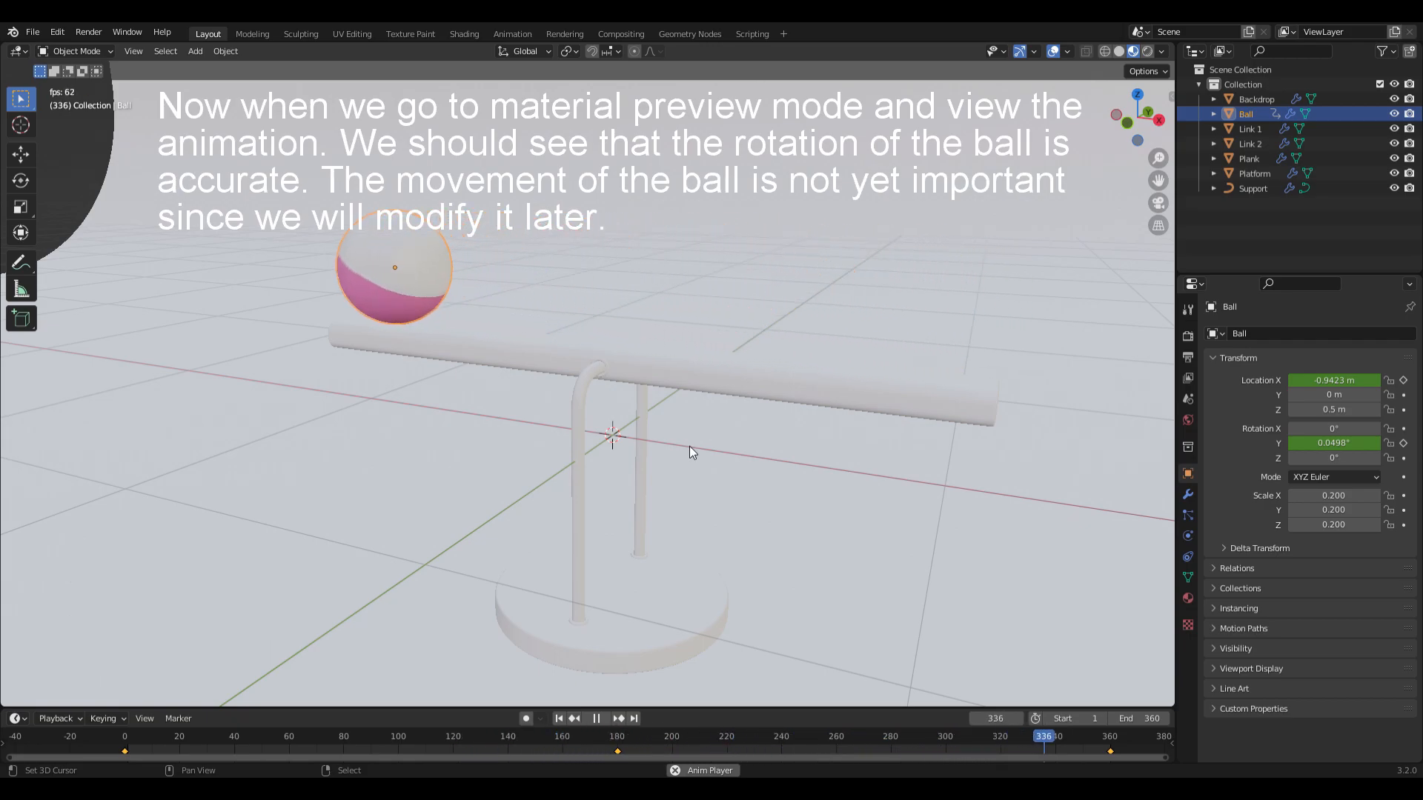
{"action": "key", "text": "space"}
{"action": "key", "text": "shift+Left"}
{"action": "key", "text": "z"}
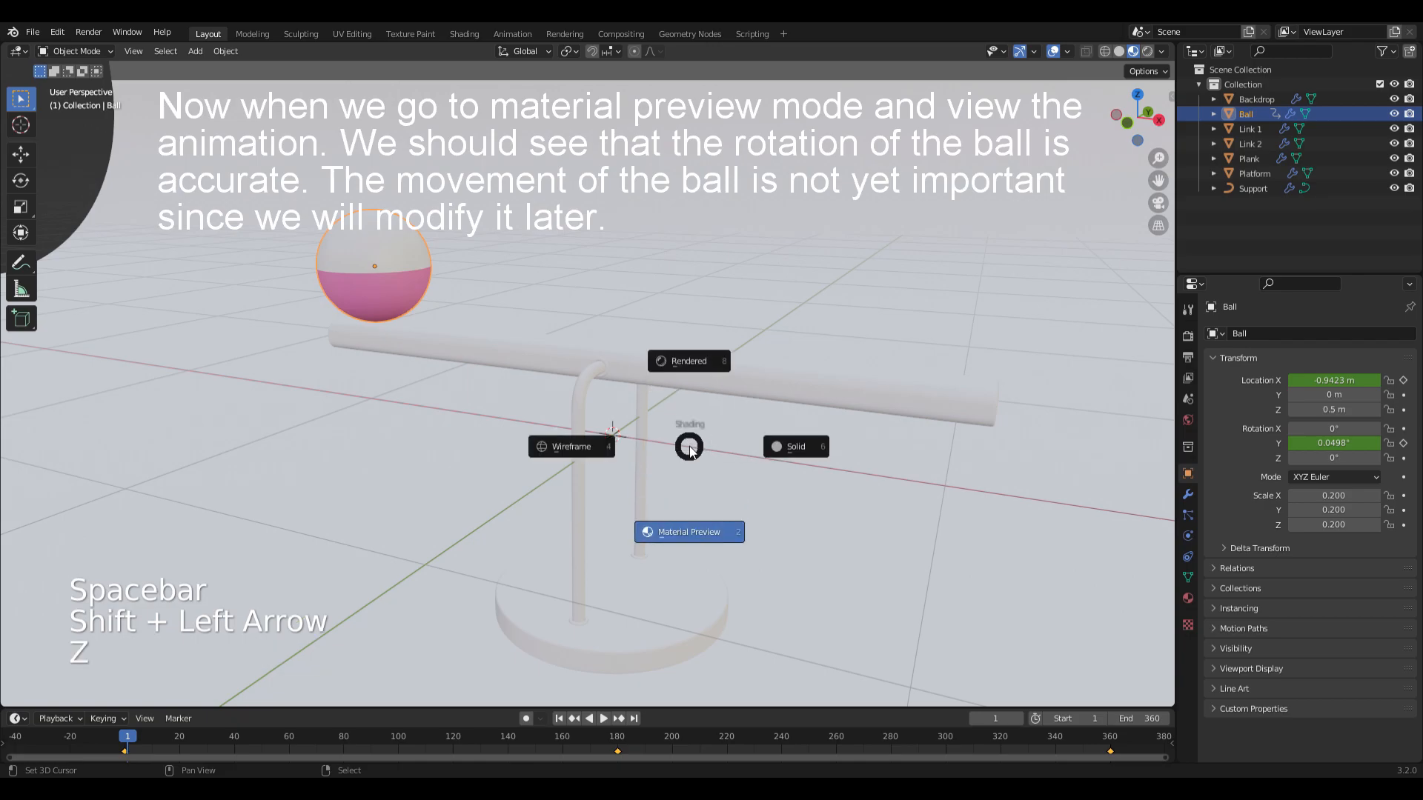
{"action": "left_click", "coordinate": [796, 446]}
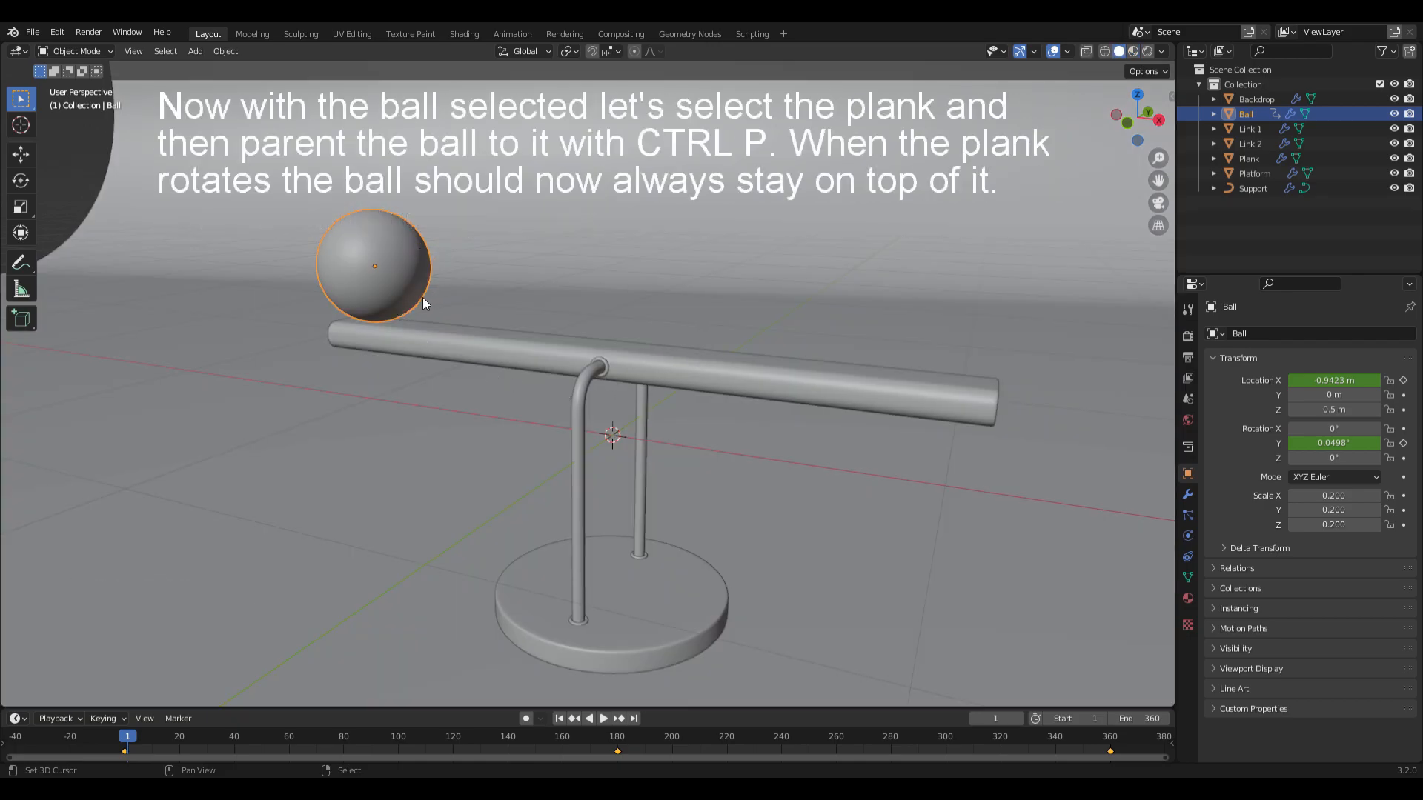
Parent the ball to the plank with the Object option and leave only the plank selected
{"action": "left_click", "coordinate": [549, 349], "text": "shift"}
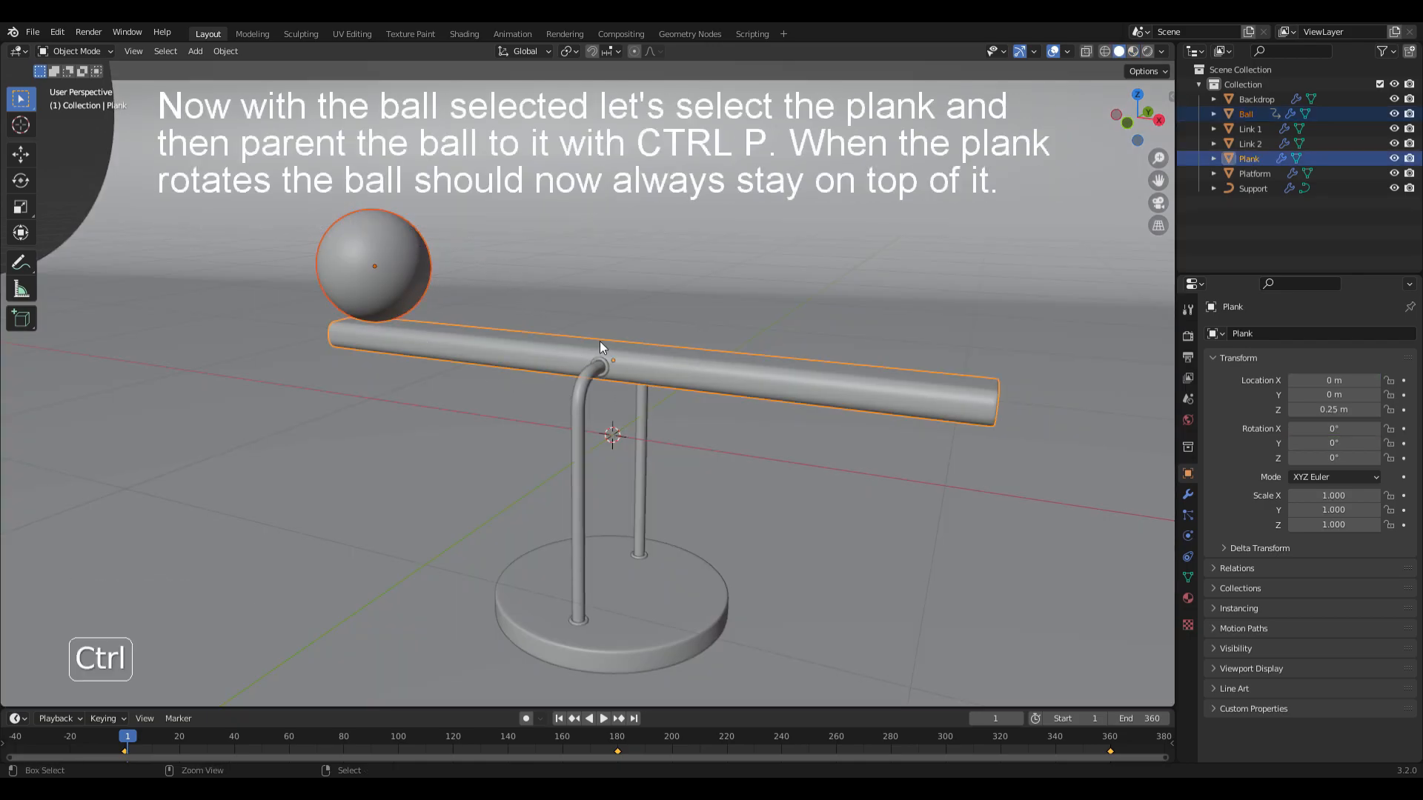
{"action": "key", "text": "ctrl+p"}
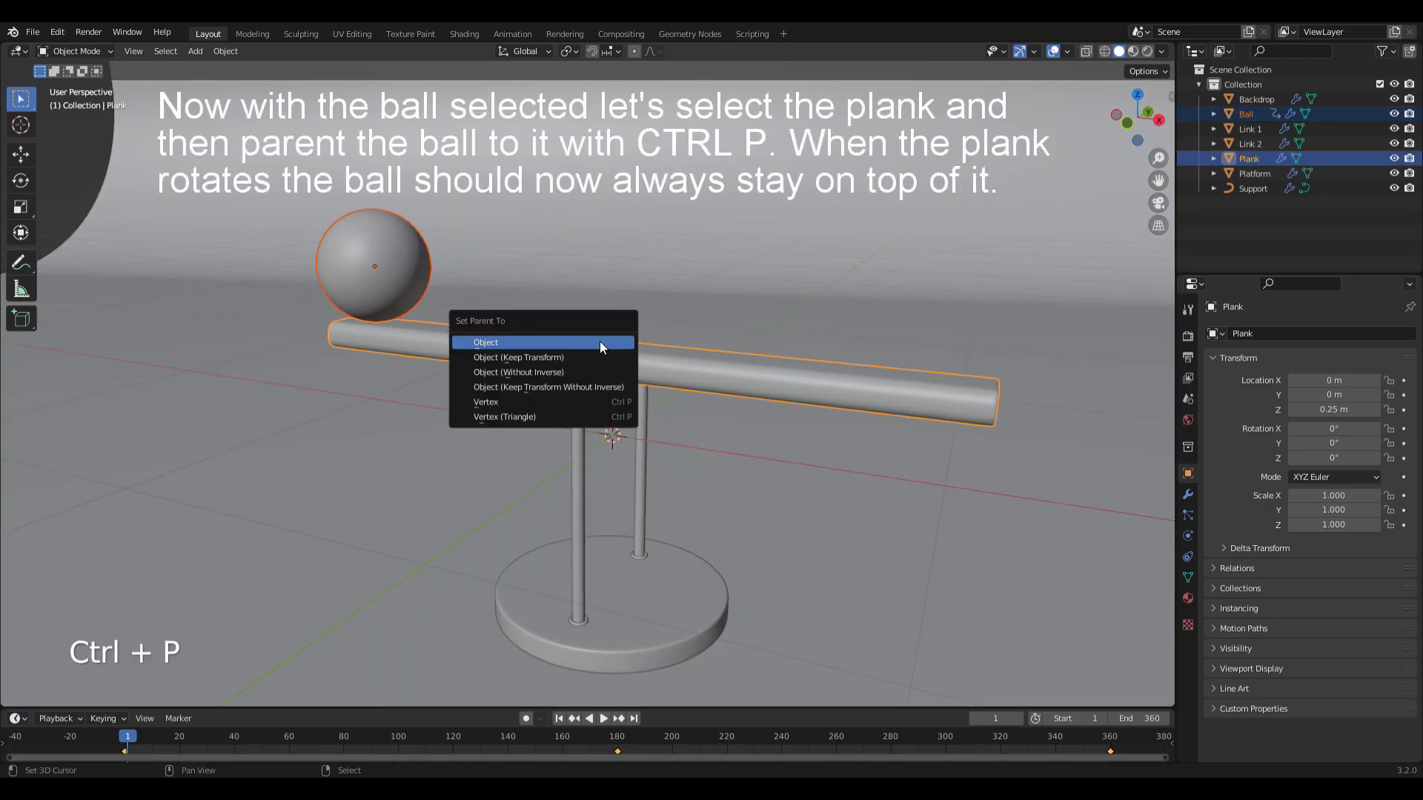
{"action": "left_click", "coordinate": [504, 342]}
{"action": "left_click", "coordinate": [504, 342]}
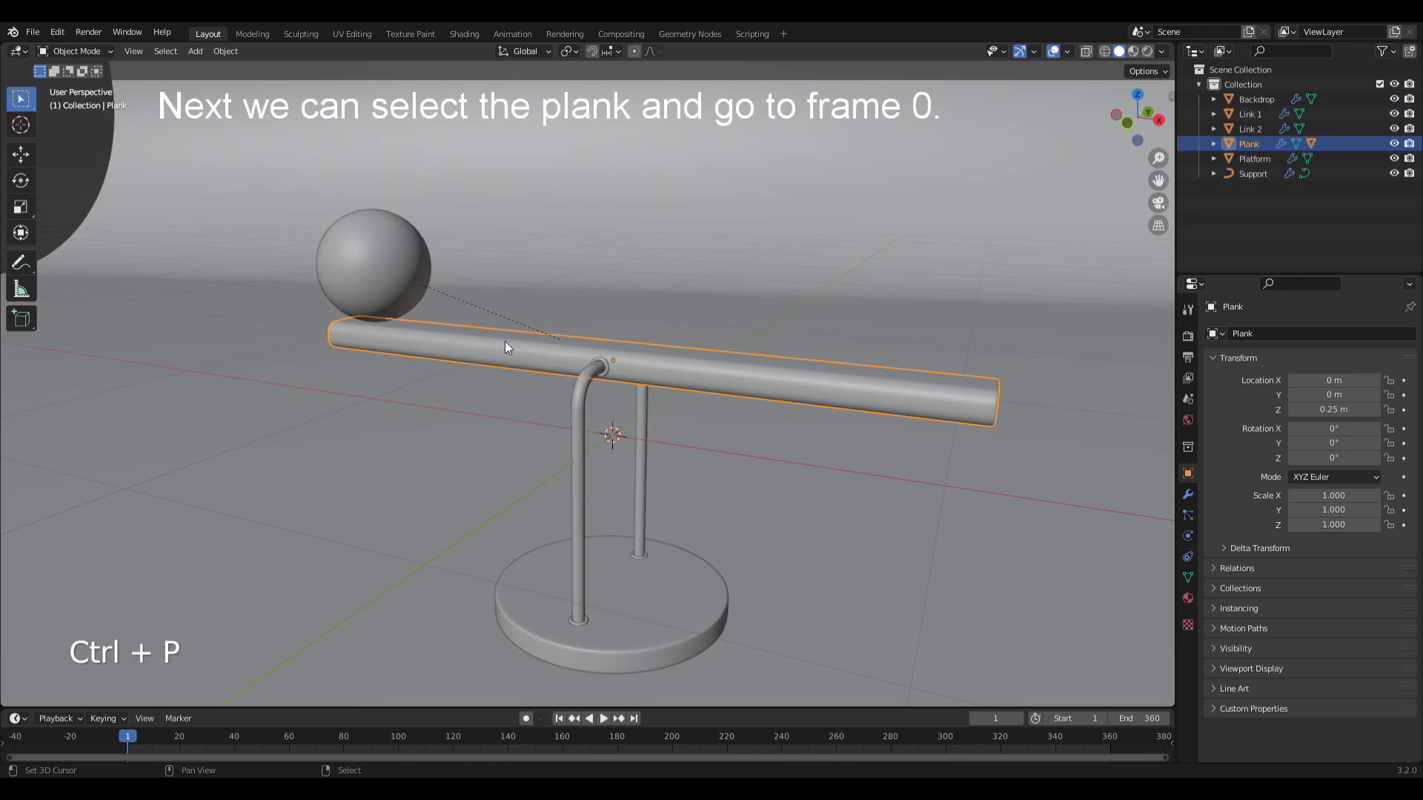
At frame 0, set the plank's Y rotation to 15° and keyframe it
{"action": "key", "text": "Left"}
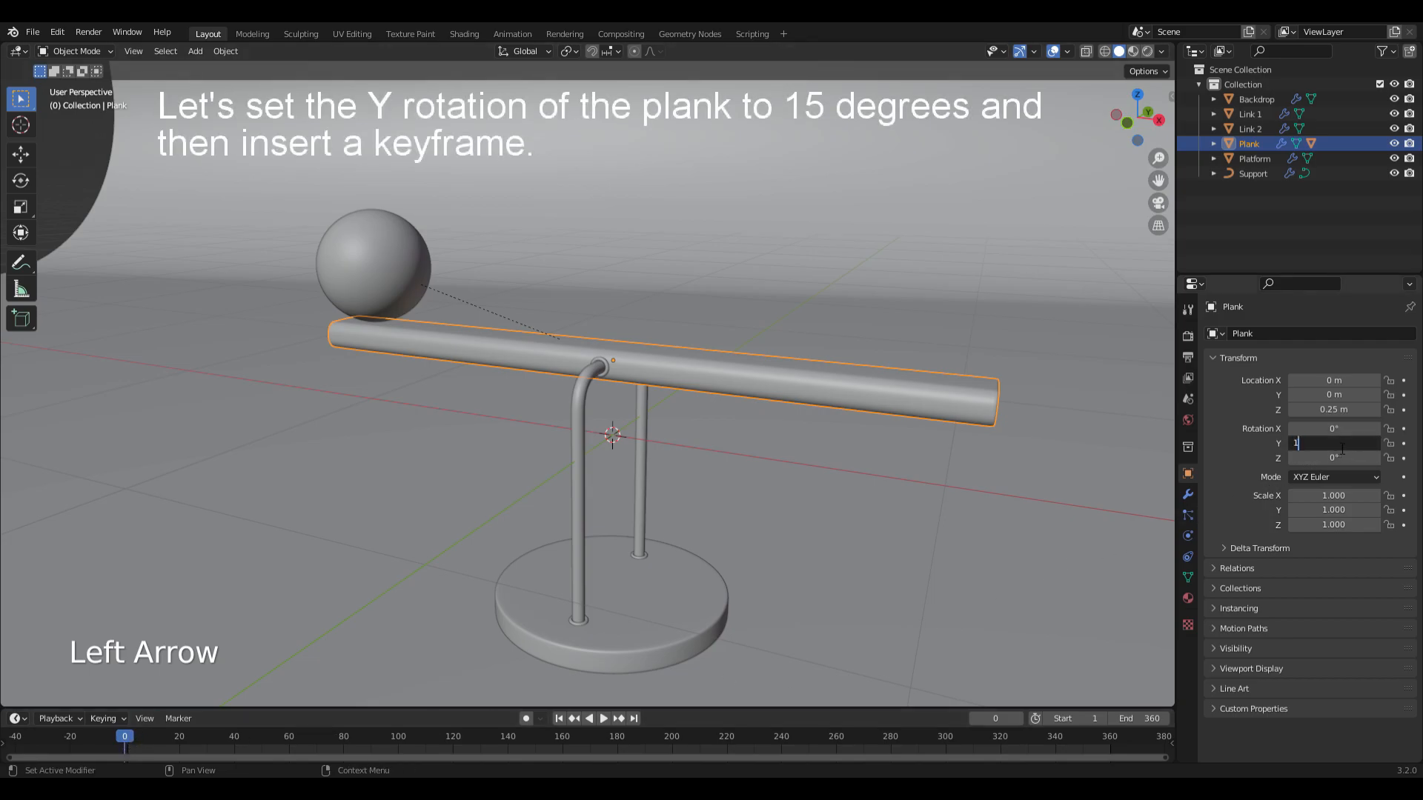
{"action": "type", "text": "5"}
{"action": "key", "text": "Return"}
{"action": "key", "text": "i"}
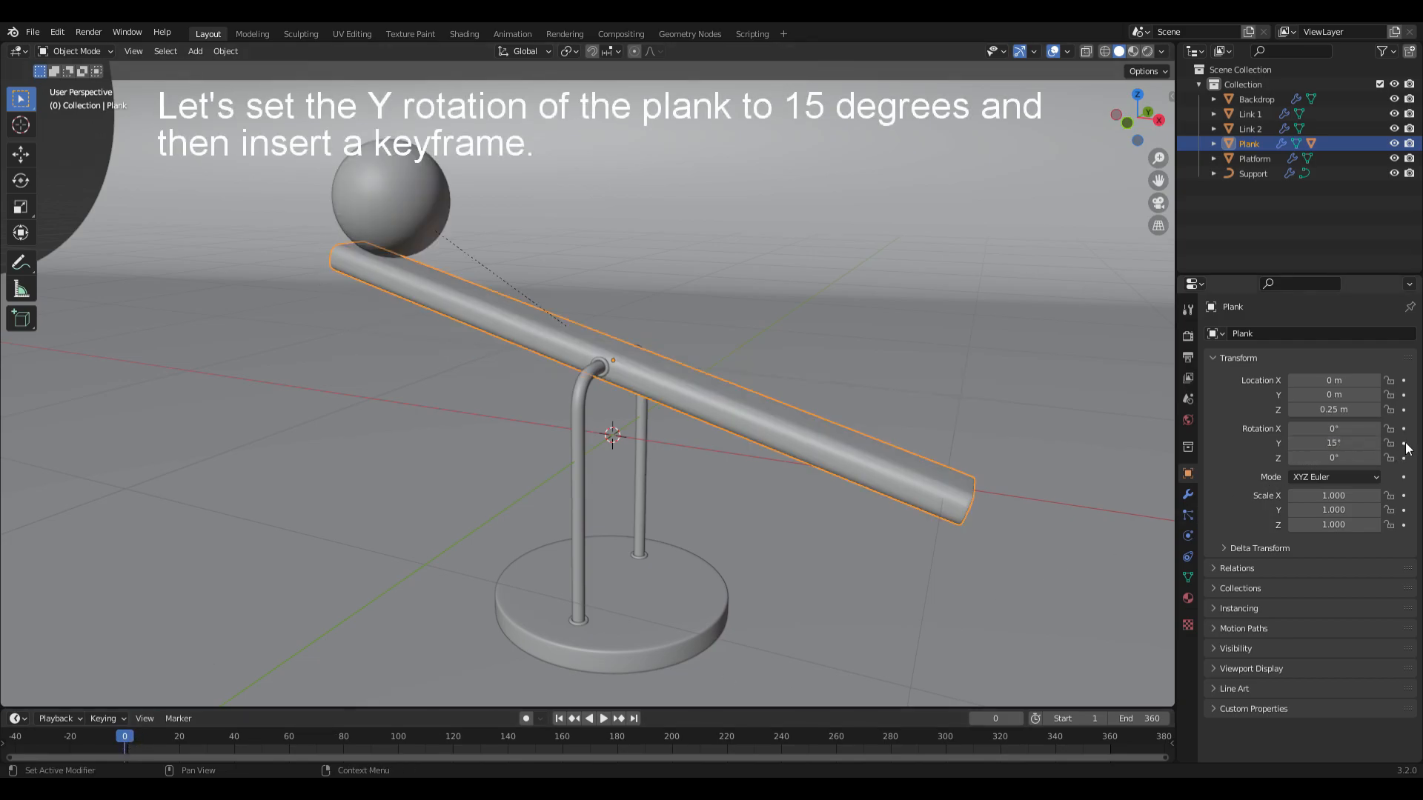
At frame 180, set the plank's Y rotation to -15° and keyframe it
{"action": "left_click", "coordinate": [621, 736]}
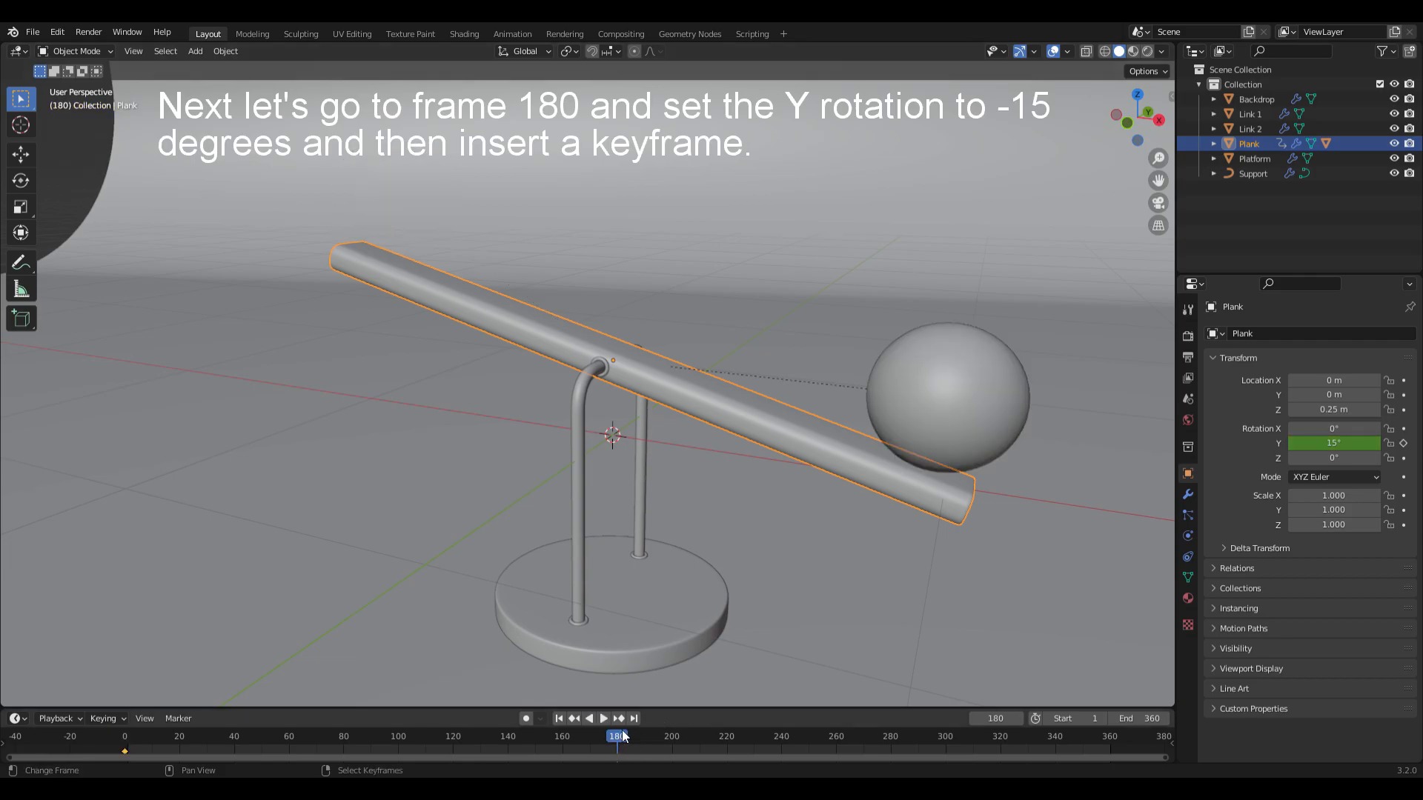
{"action": "double_click", "coordinate": [1340, 447]}
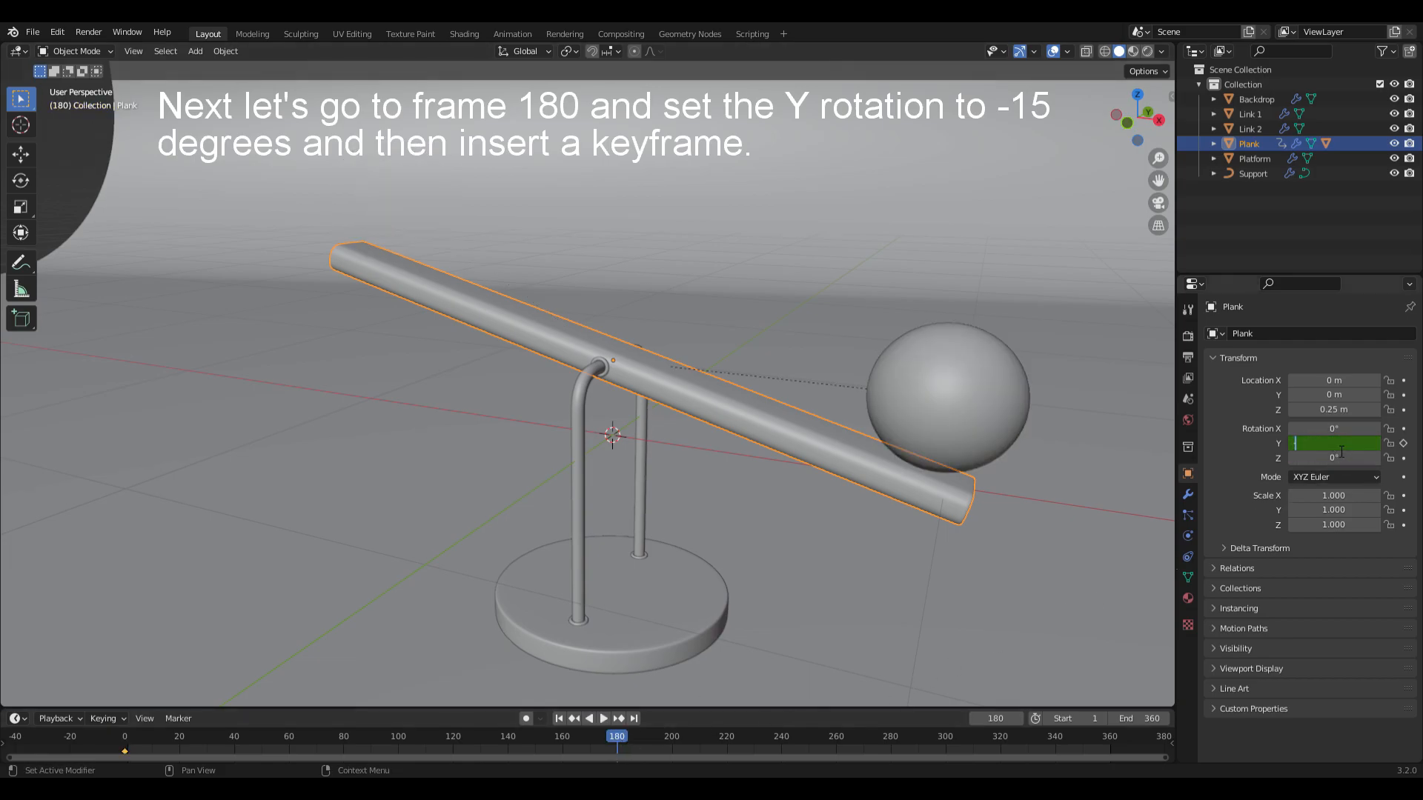
{"action": "type", "text": "-15"}
{"action": "key", "text": "Return"}
{"action": "left_click", "coordinate": [1403, 443]}
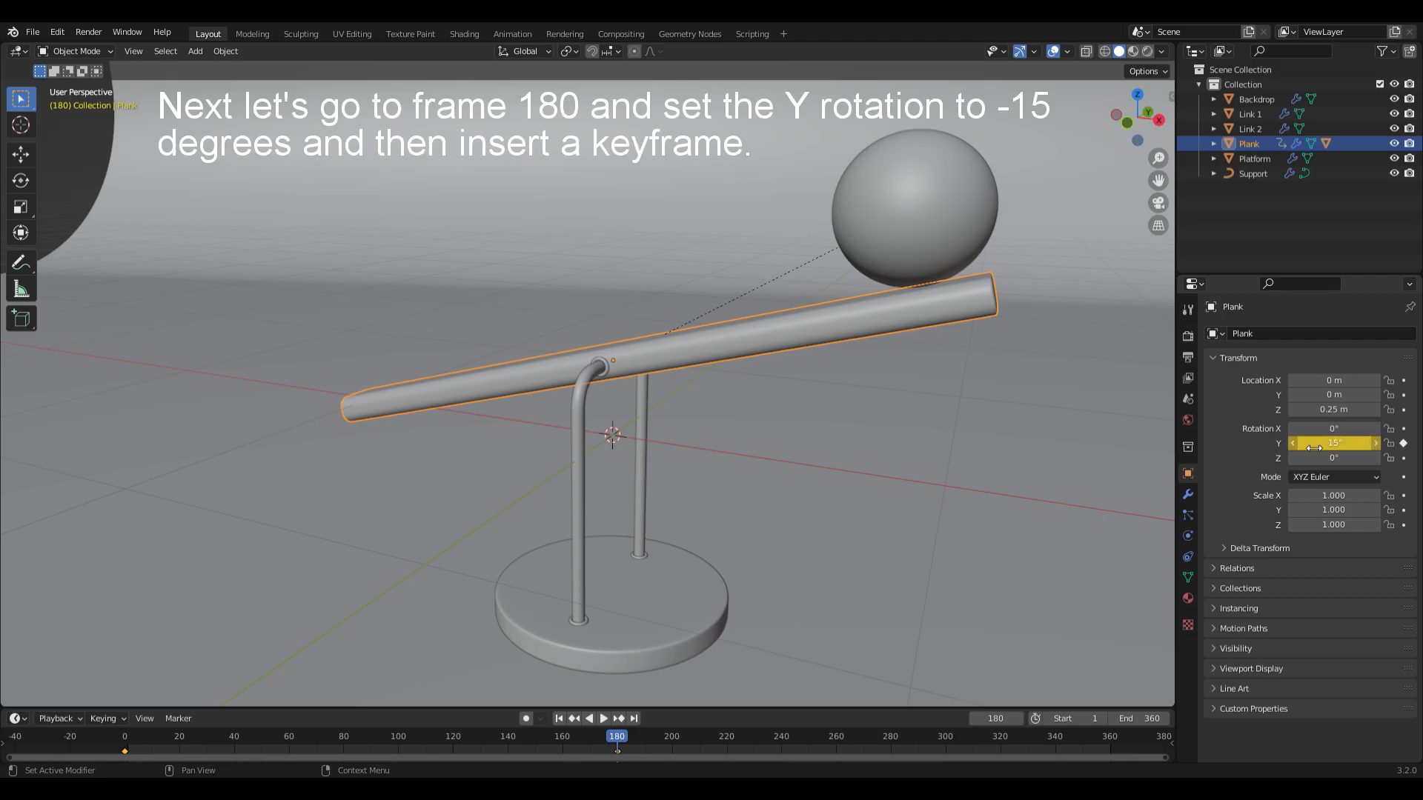
At frame 360, set the plank's Y rotation back to 15° and keyframe it
{"action": "key", "text": "shift+Right"}
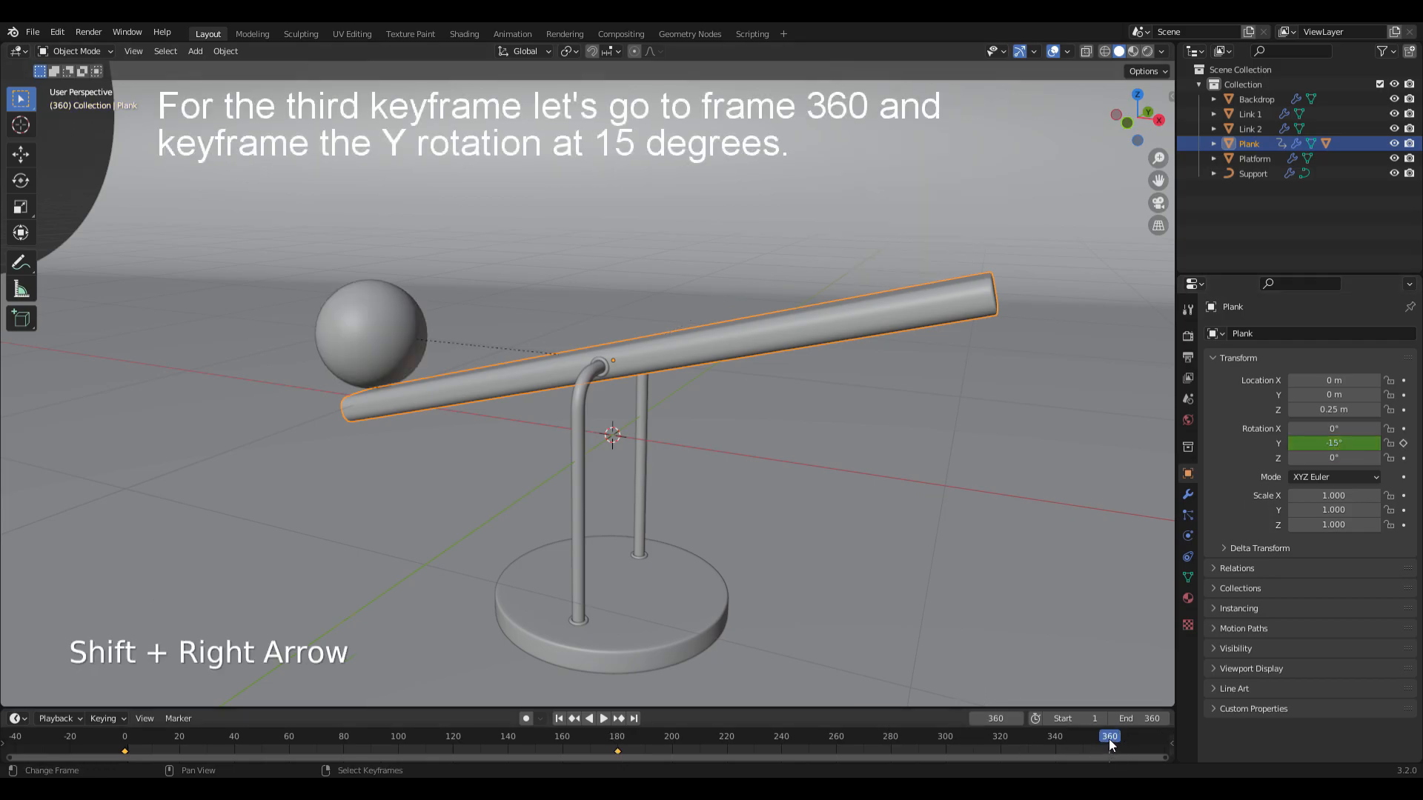
{"action": "left_click", "coordinate": [1333, 447]}
{"action": "type", "text": "15"}
{"action": "key", "text": "Return"}
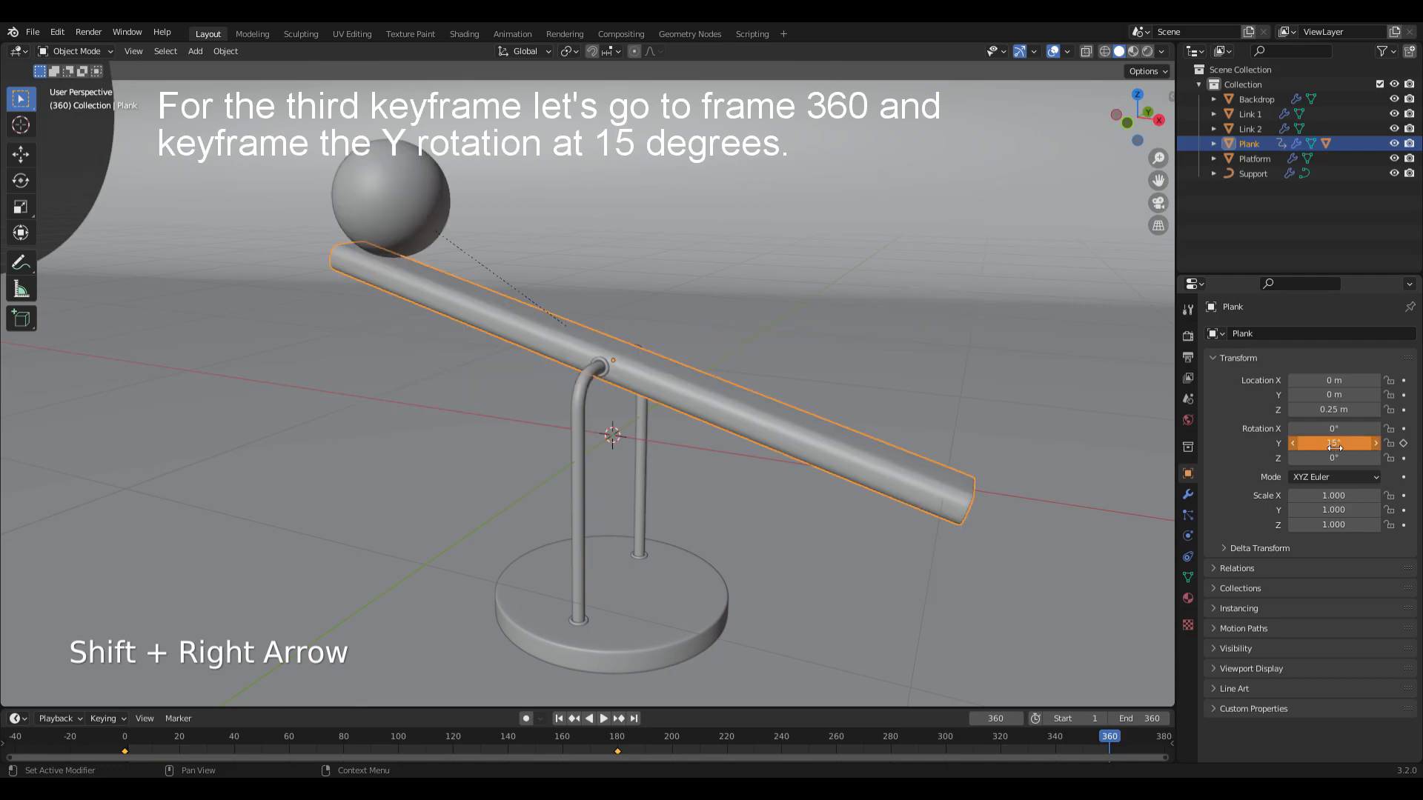
{"action": "key", "text": "i"}
Deselect everything, play the combined ball and plank animation from the start, then return to the first frame
{"action": "key", "text": "shift+Left"}
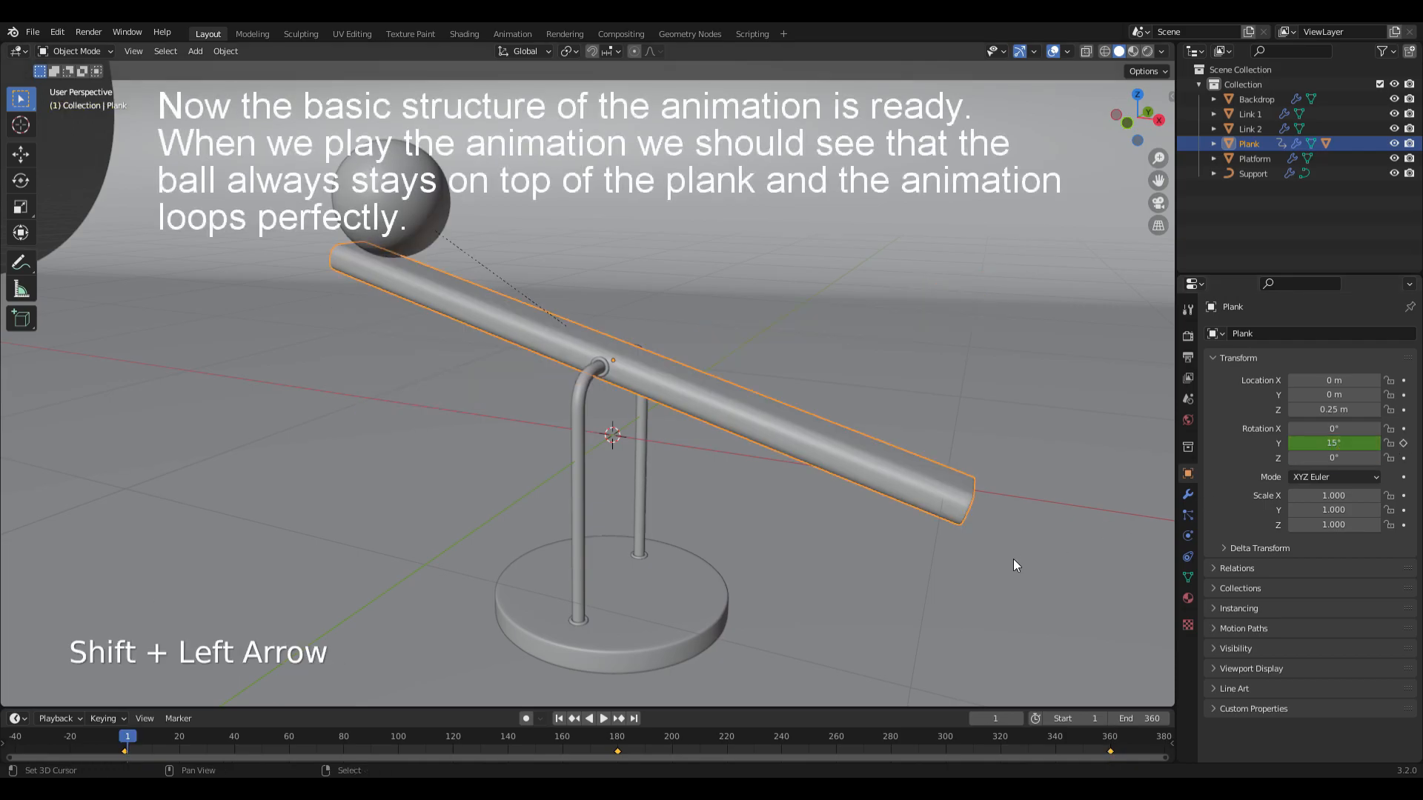
{"action": "key", "text": "alt+a"}
{"action": "key", "text": "space"}
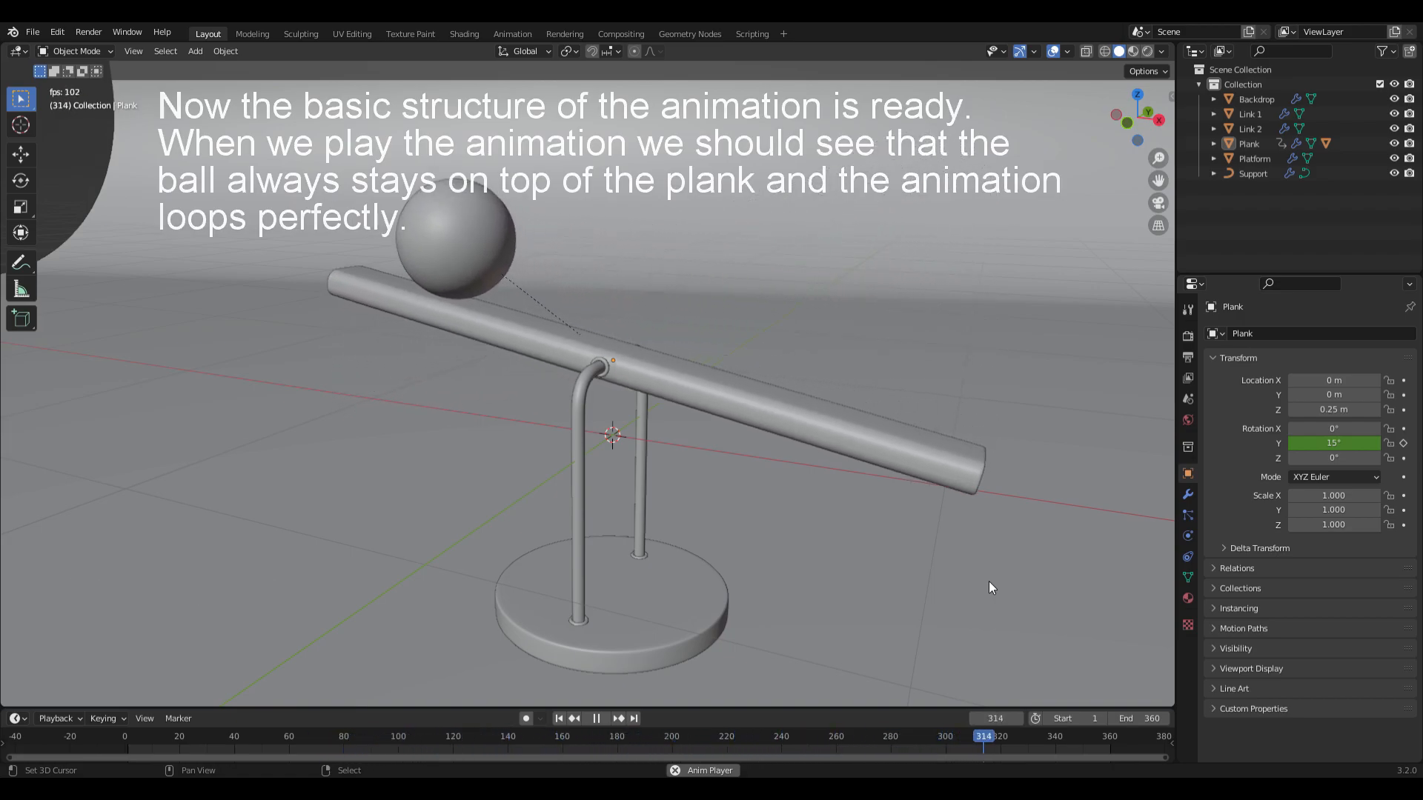
{"action": "key", "text": "space"}
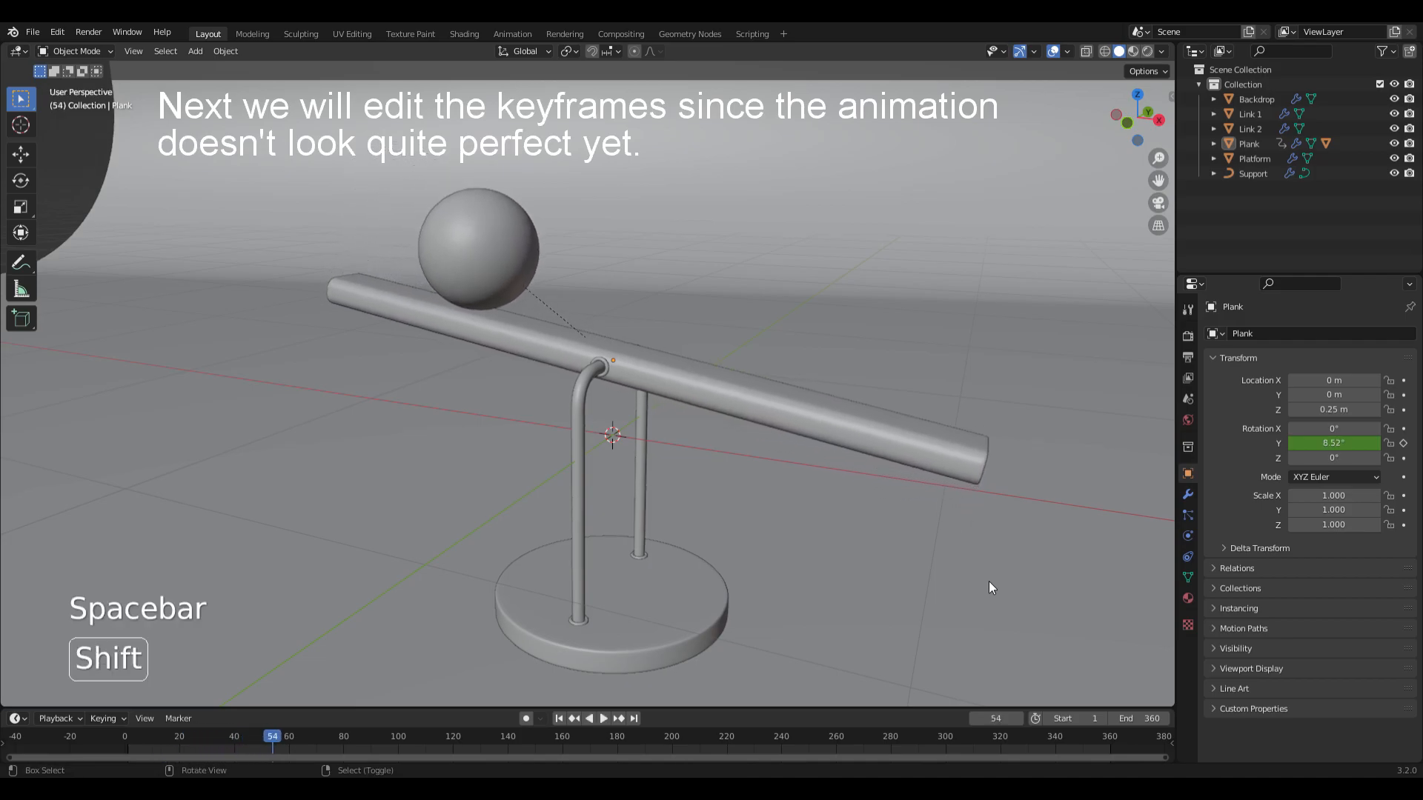
{"action": "key", "text": "shift+Left"}
Split the 3D viewport horizontally and change the lower area to the Graph Editor
{"action": "left_click_drag", "start_coordinate": [671, 308], "coordinate": [685, 374], "text": "ctrl+alt"}
{"action": "left_click_drag", "start_coordinate": [741, 372], "coordinate": [731, 362], "text": "alt"}
{"action": "right_click", "coordinate": [1175, 435]}
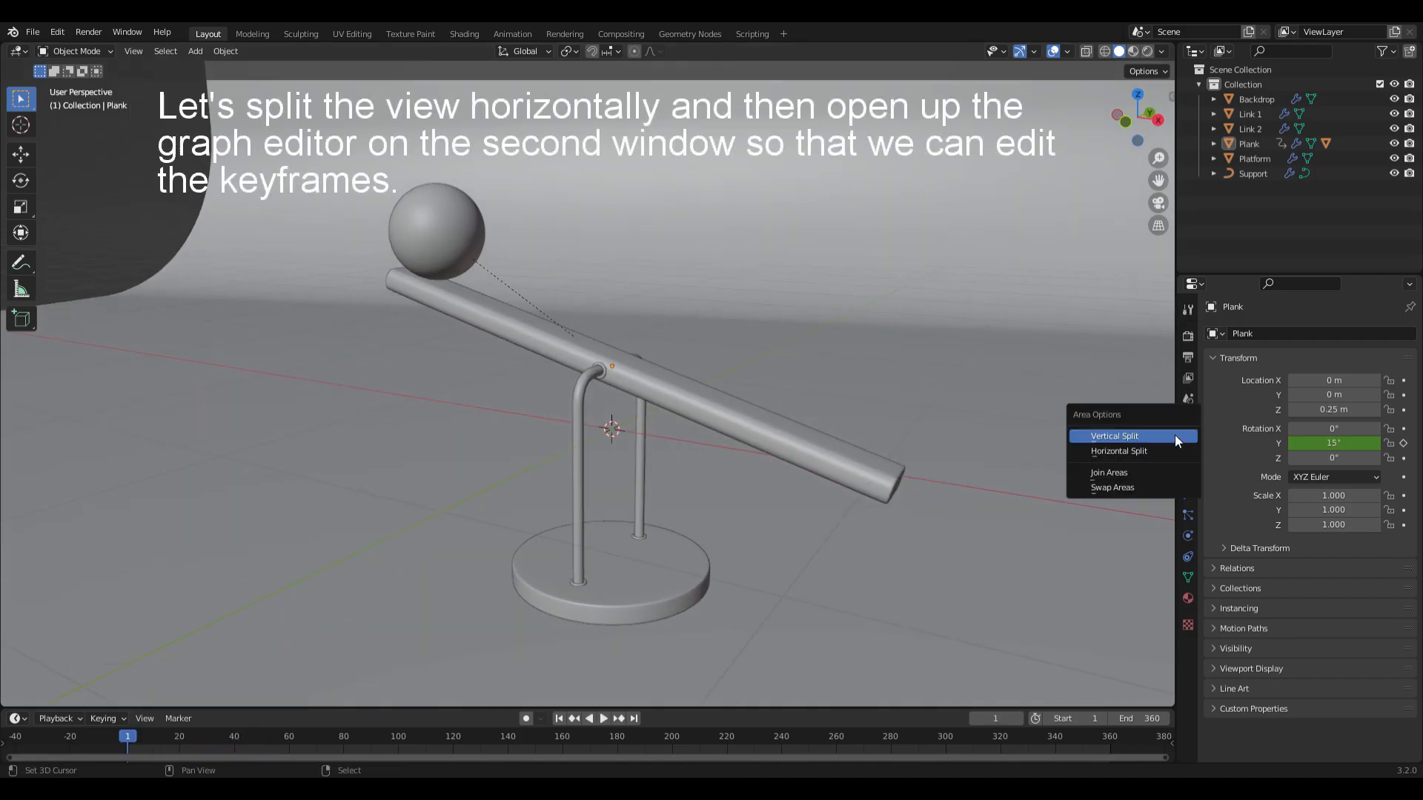
{"action": "left_click", "coordinate": [1157, 452]}
{"action": "left_click", "coordinate": [671, 344]}
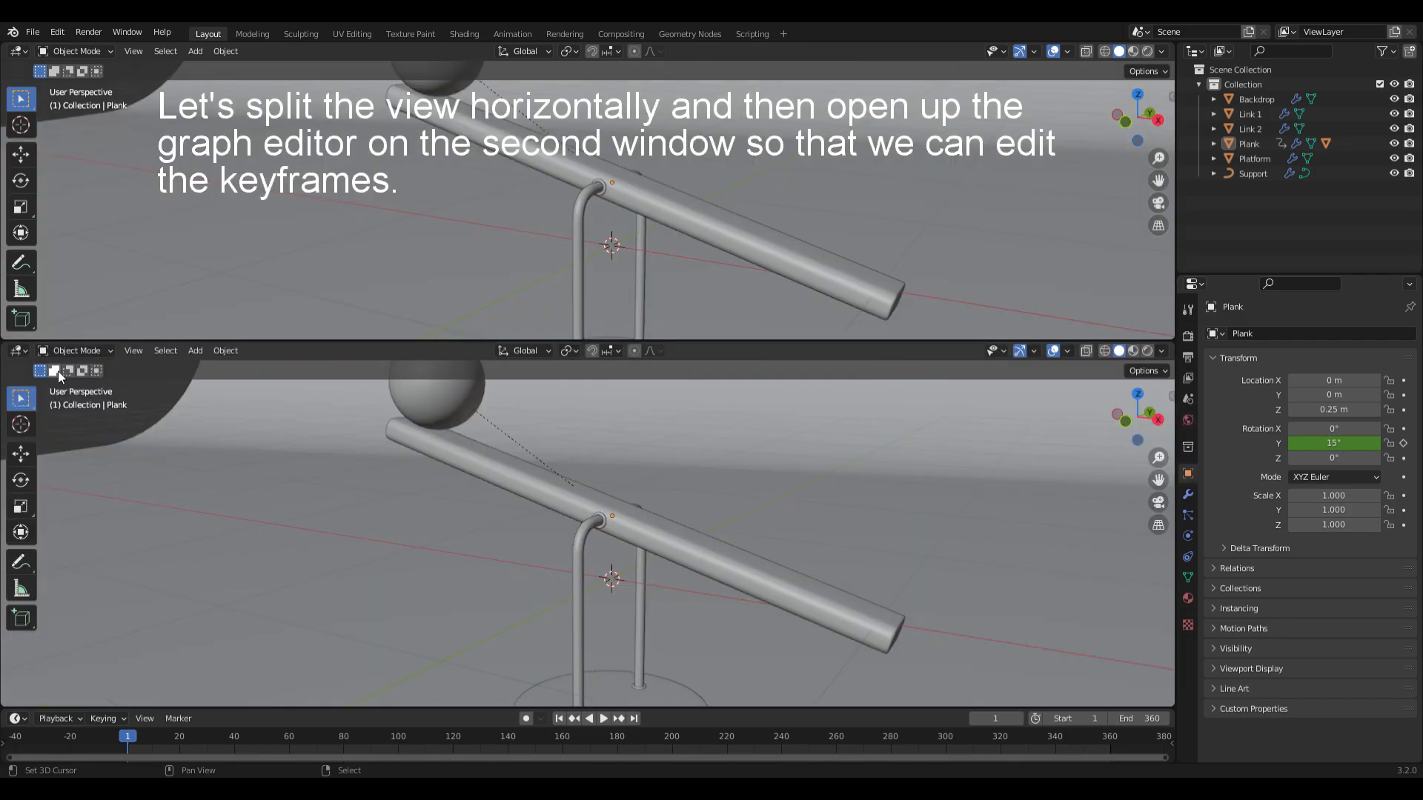
{"action": "left_click", "coordinate": [19, 350]}
{"action": "left_click", "coordinate": [202, 415]}
Set the interpolation mode of the ball's keyframes to Bezier
{"action": "left_click_drag", "start_coordinate": [598, 202], "coordinate": [634, 202], "text": "alt"}
{"action": "left_click_drag", "start_coordinate": [634, 202], "coordinate": [677, 221], "text": "ctrl+alt"}
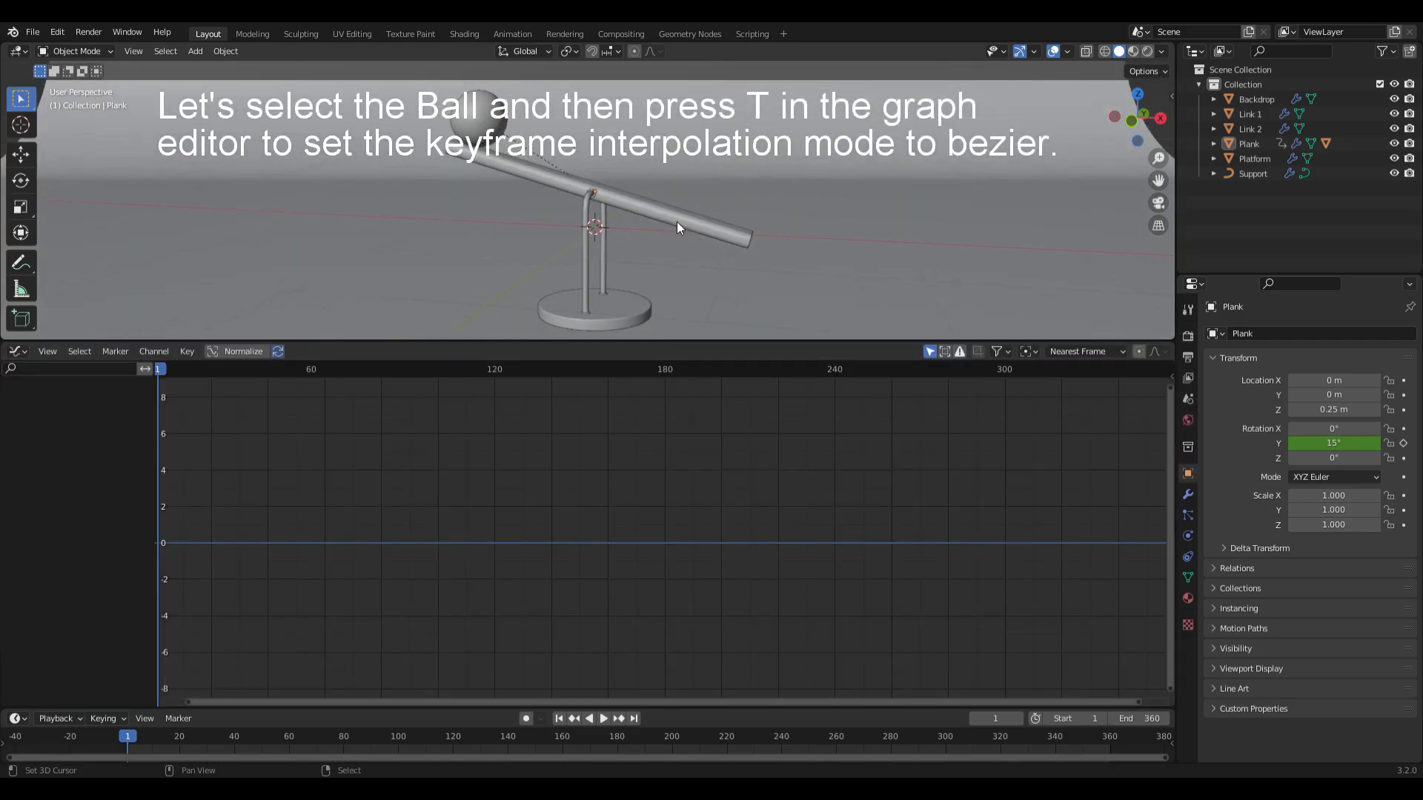
{"action": "left_click", "coordinate": [490, 125]}
{"action": "key", "text": "t"}
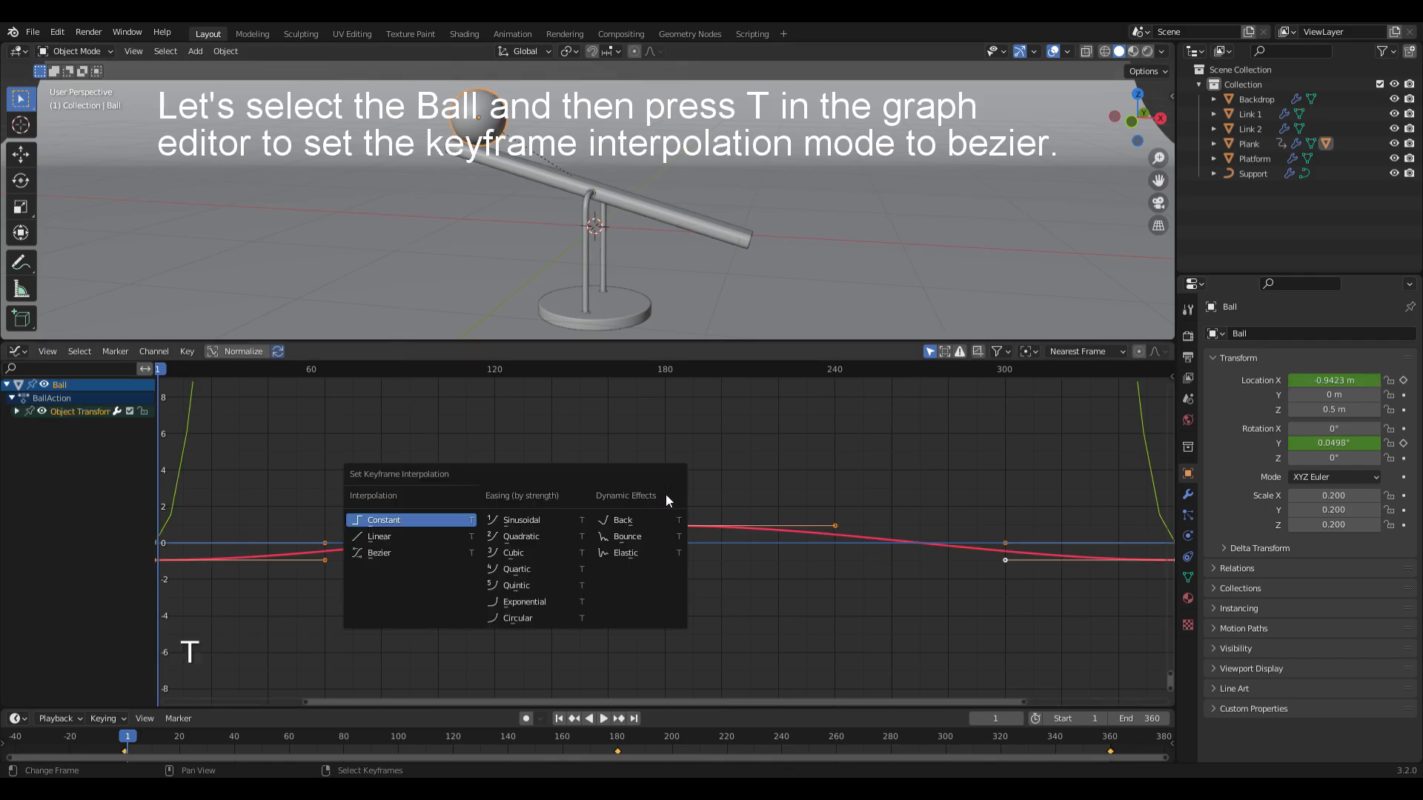
{"action": "left_click", "coordinate": [379, 552]}
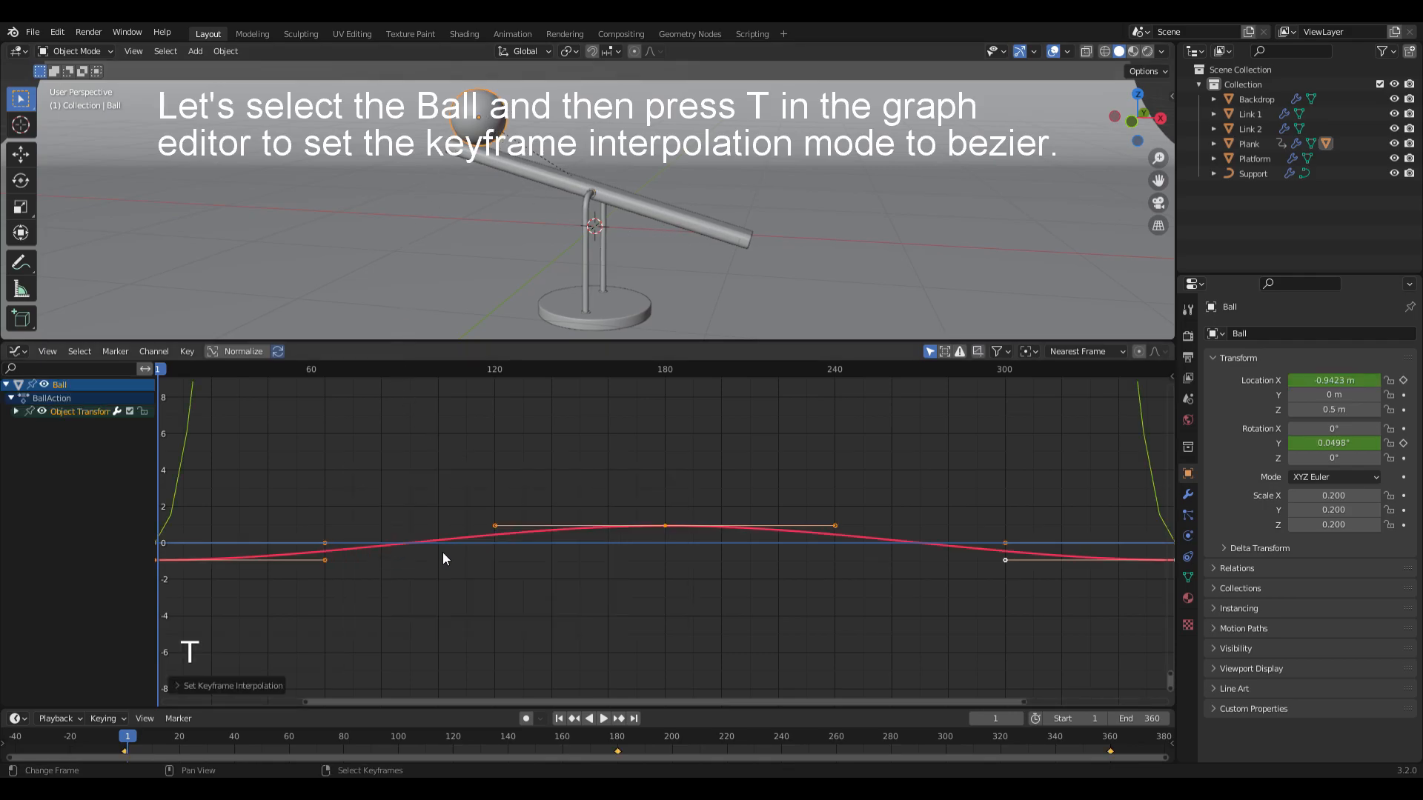
Set the Graph Editor pivot point to Individual Centers and scale the ball's keyframes by 1.5
{"action": "left_click", "coordinate": [1032, 351]}
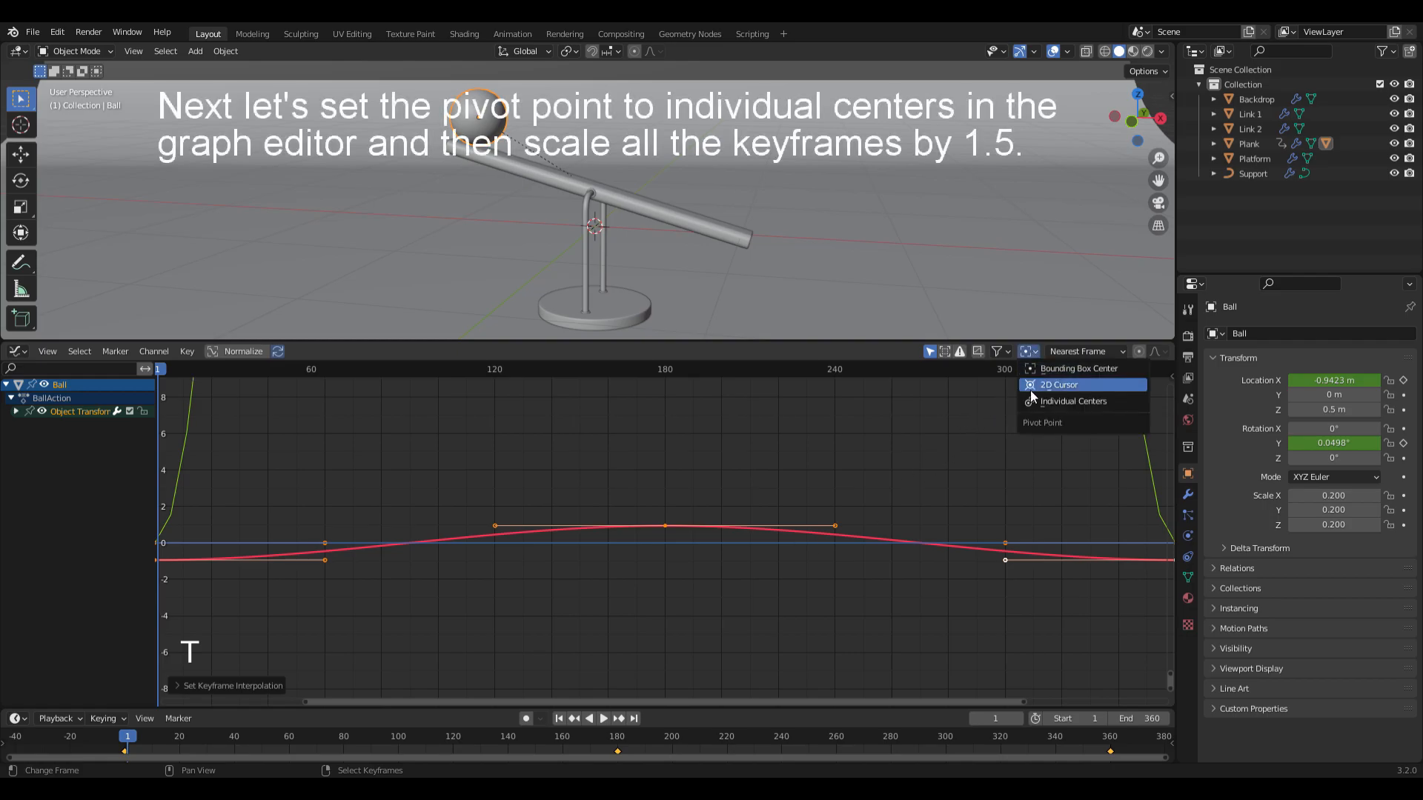
{"action": "left_click", "coordinate": [1069, 402]}
{"action": "type", "text": "s1.5"}
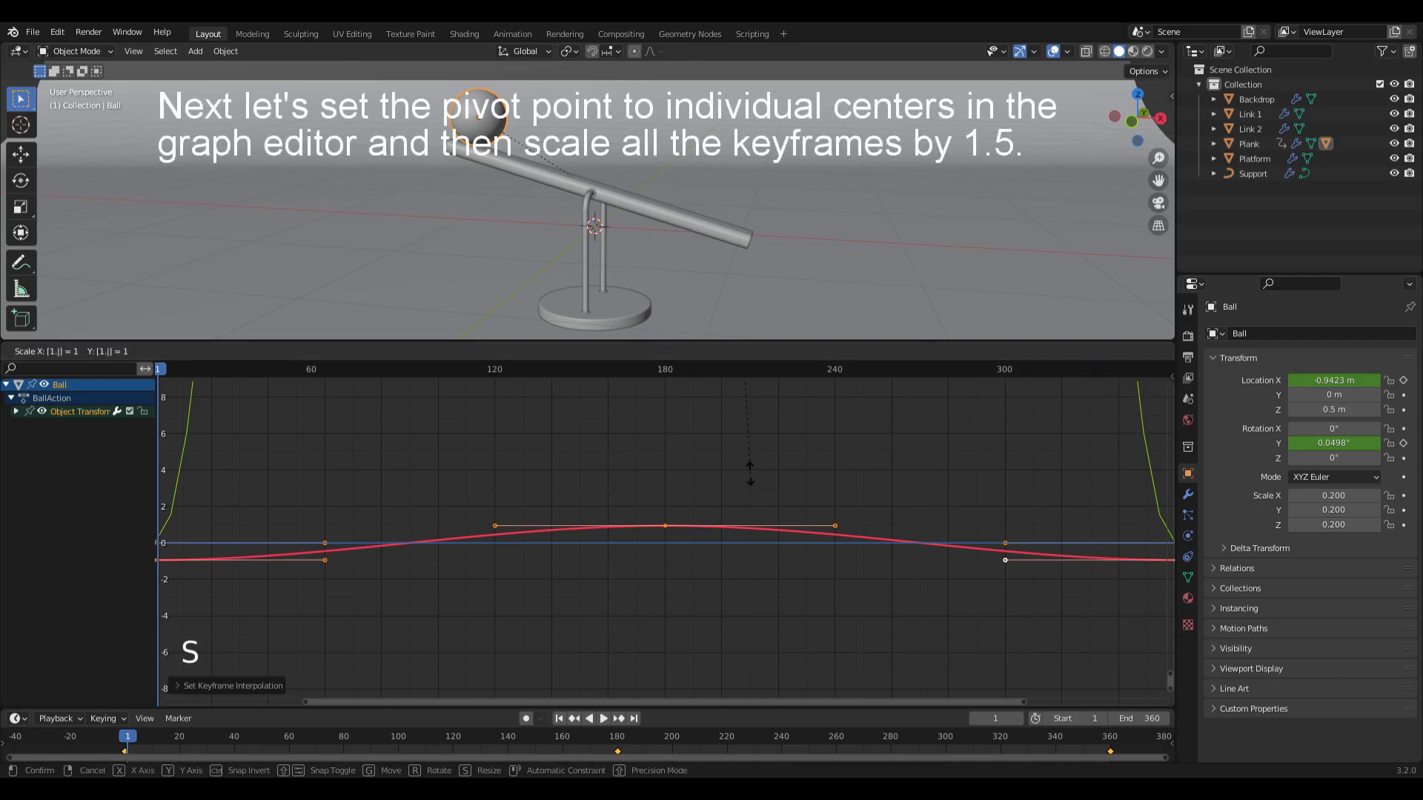
{"action": "key", "text": "Return"}
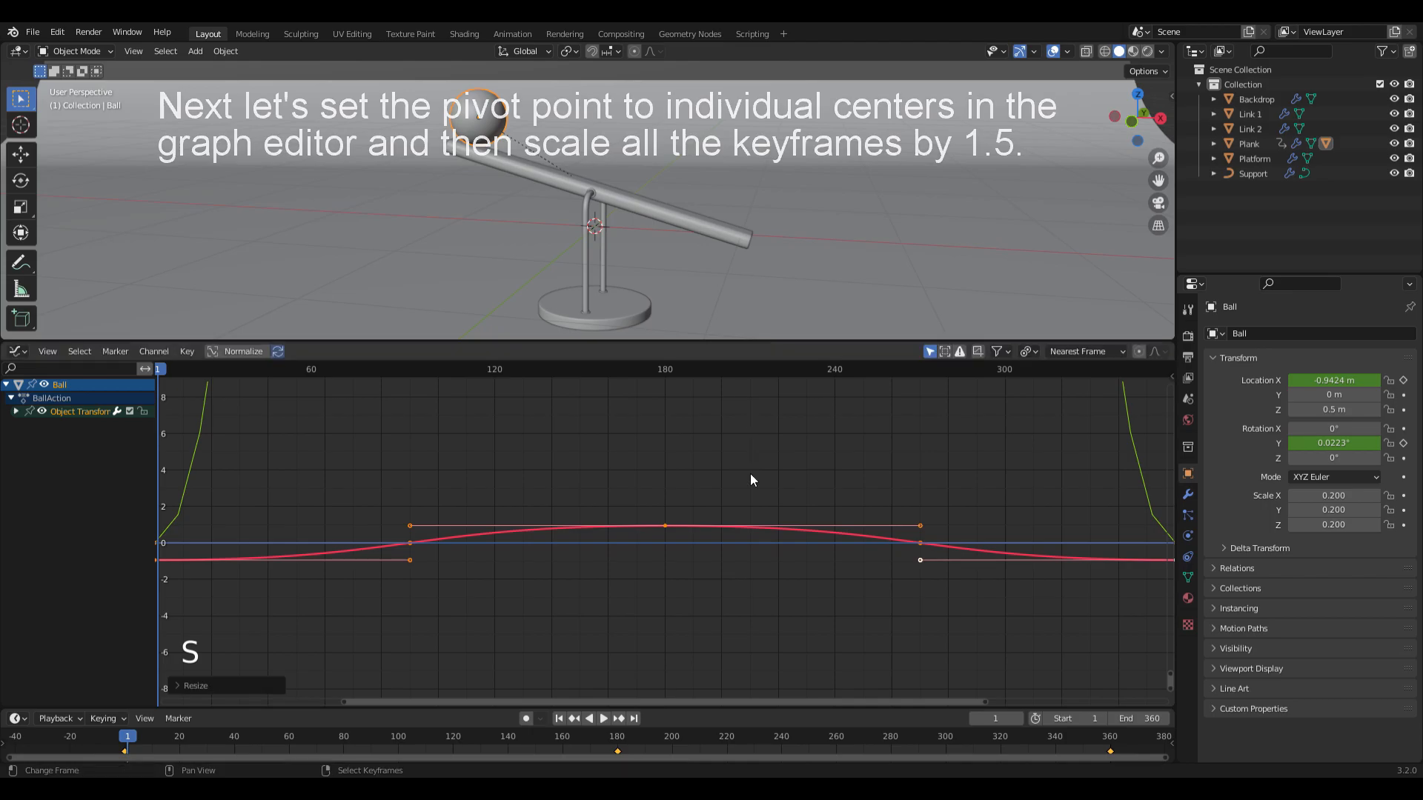
Set the plank's keyframe interpolation to Bezier and scale its keyframes by 1.5
{"action": "left_click", "coordinate": [649, 210]}
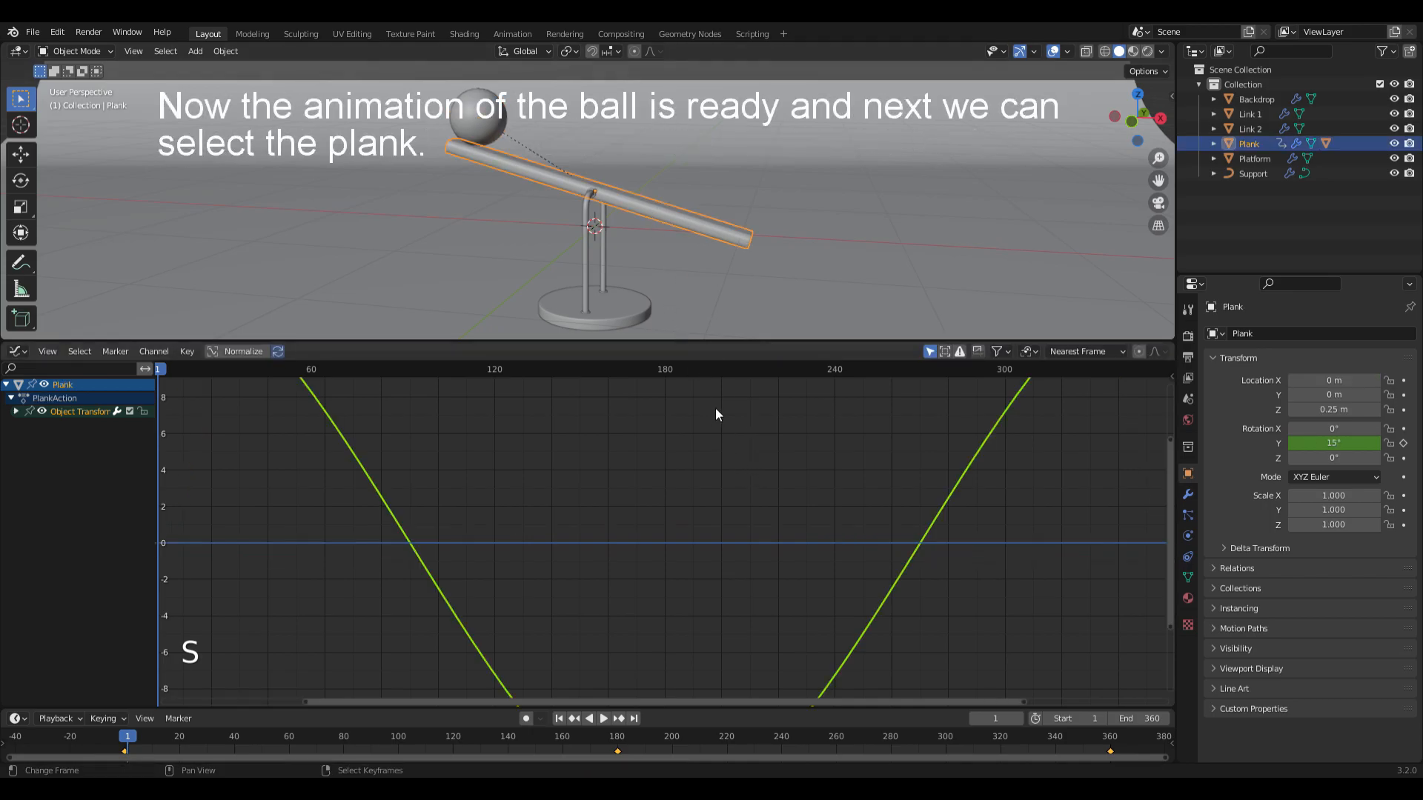
{"action": "key", "text": "t"}
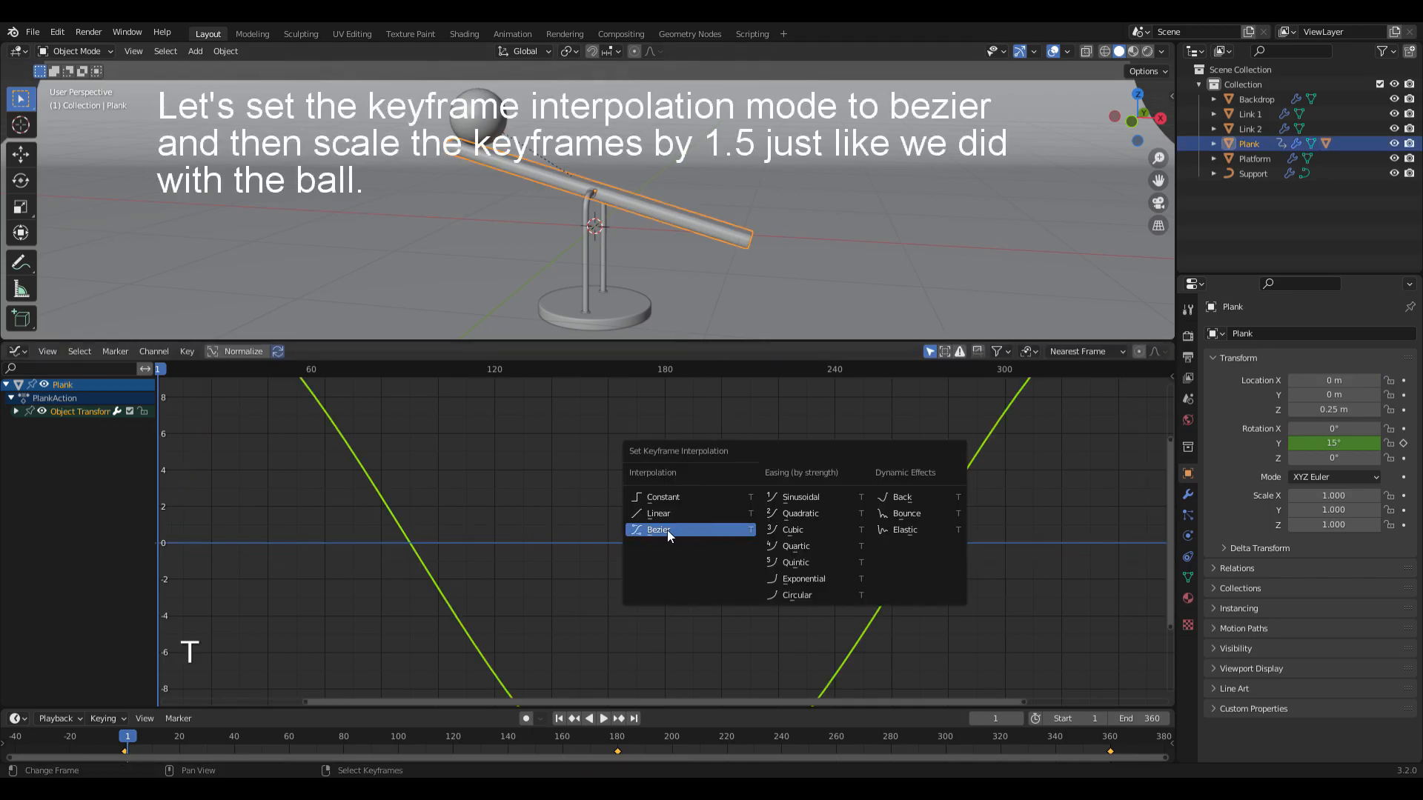
{"action": "left_click", "coordinate": [667, 530]}
{"action": "type", "text": "s1.5"}
{"action": "key", "text": "Return"}
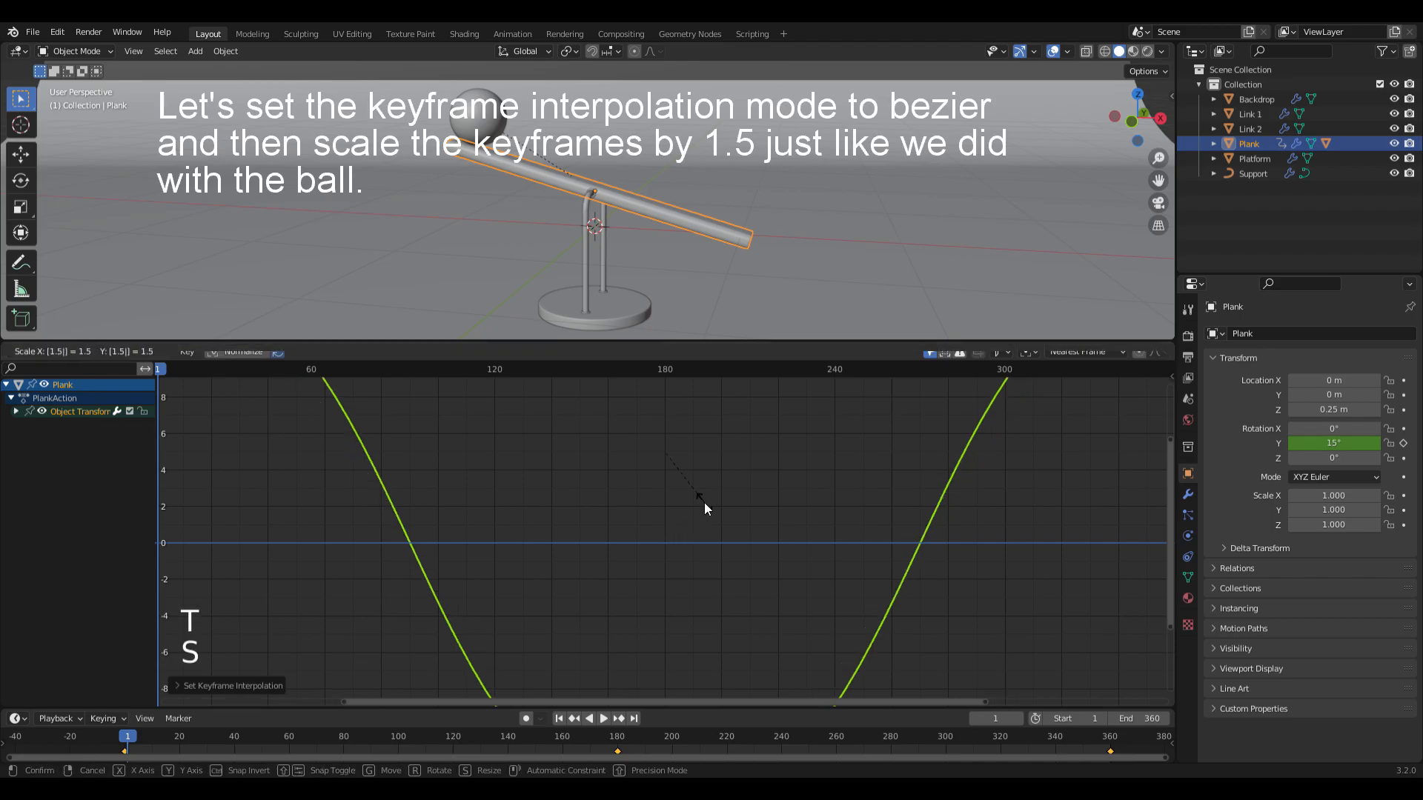
Close the Graph Editor by joining its area into the 3D viewport
{"action": "right_click", "coordinate": [699, 342]}
{"action": "left_click", "coordinate": [681, 365]}
{"action": "left_click", "coordinate": [651, 474]}
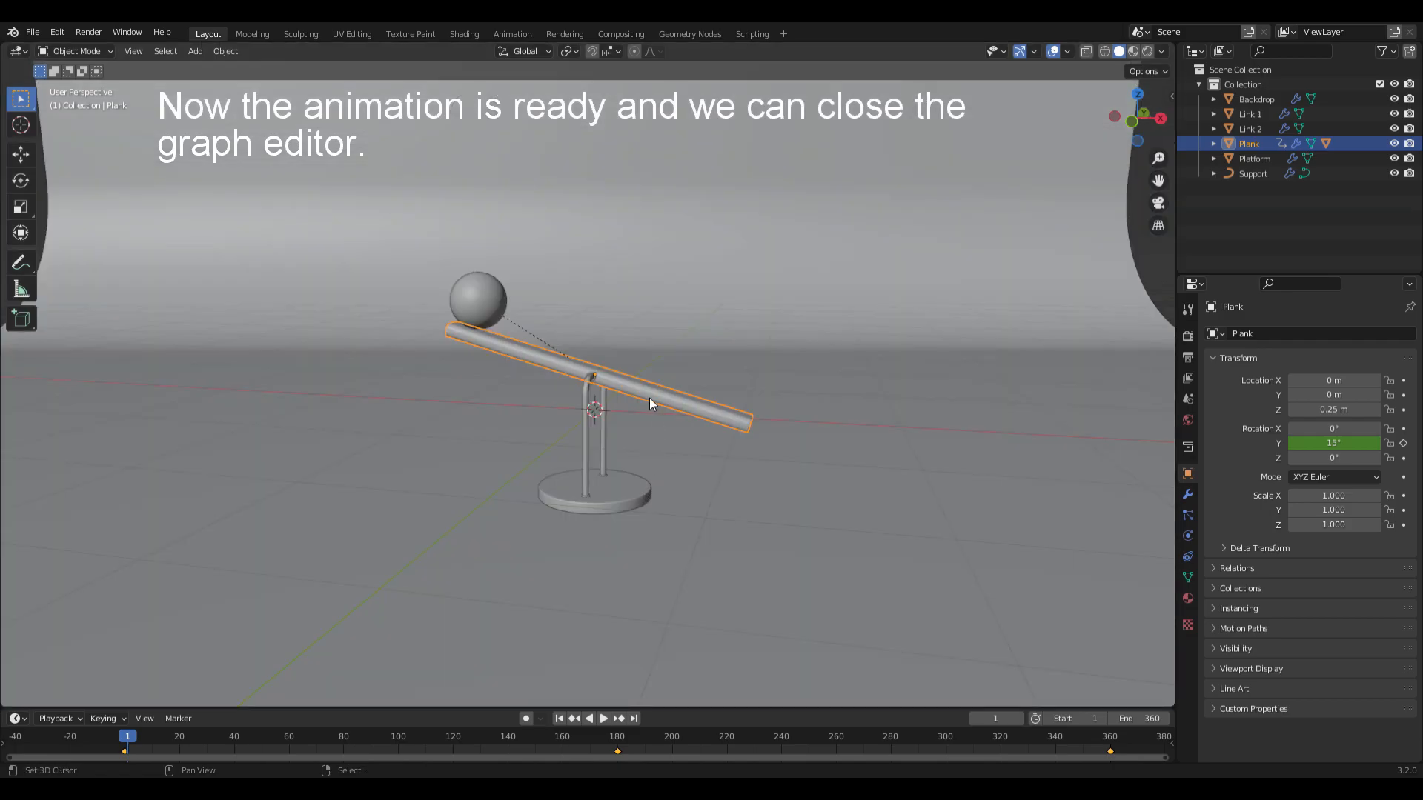
Deselect the plank, play the smoothed animation in Material Preview shading, then stop it and return to Solid shading
{"action": "key", "text": "alt+a"}
{"action": "scroll", "coordinate": [638, 351], "scroll_direction": "up", "scroll_amount": 3}
{"action": "key", "text": "z"}
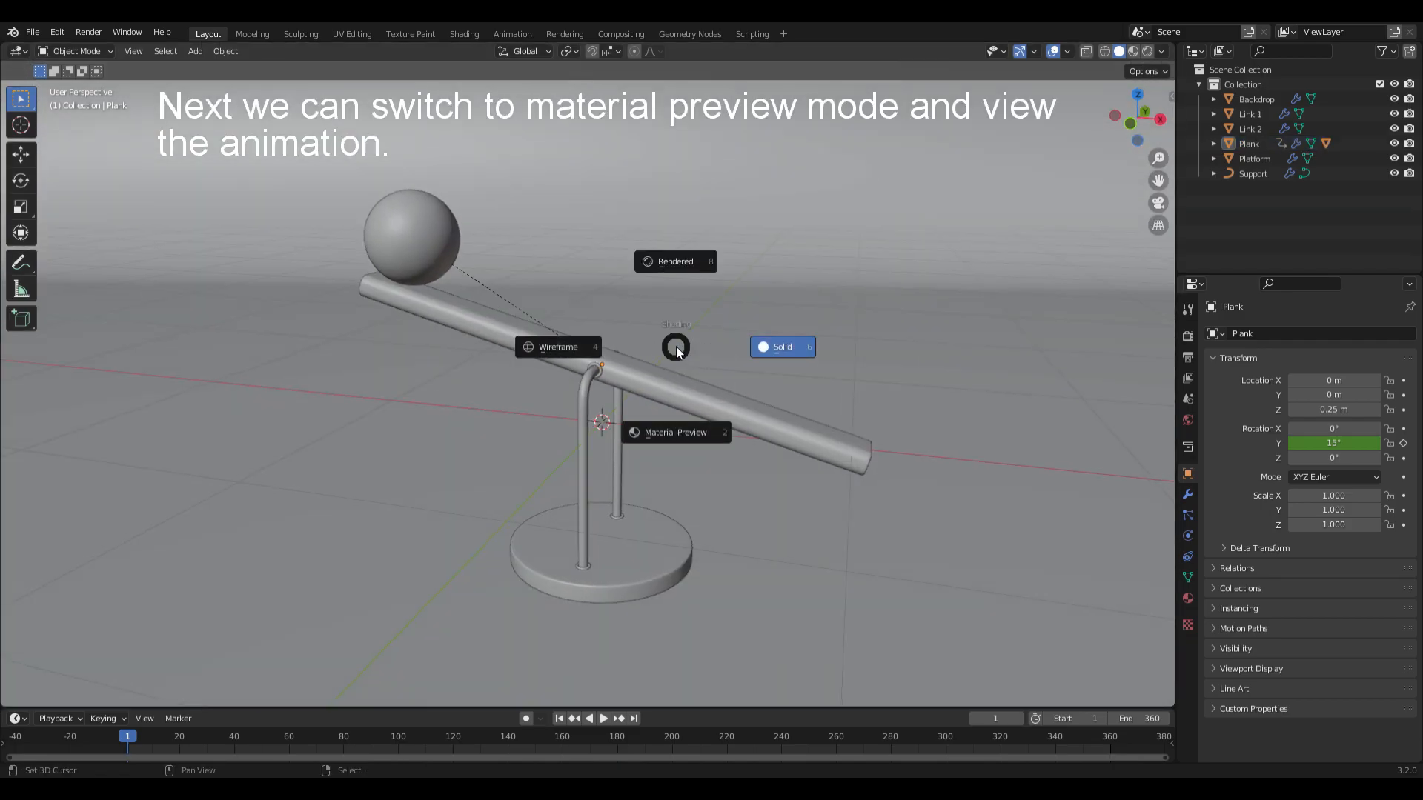
{"action": "left_click", "coordinate": [655, 465]}
{"action": "key", "text": "space"}
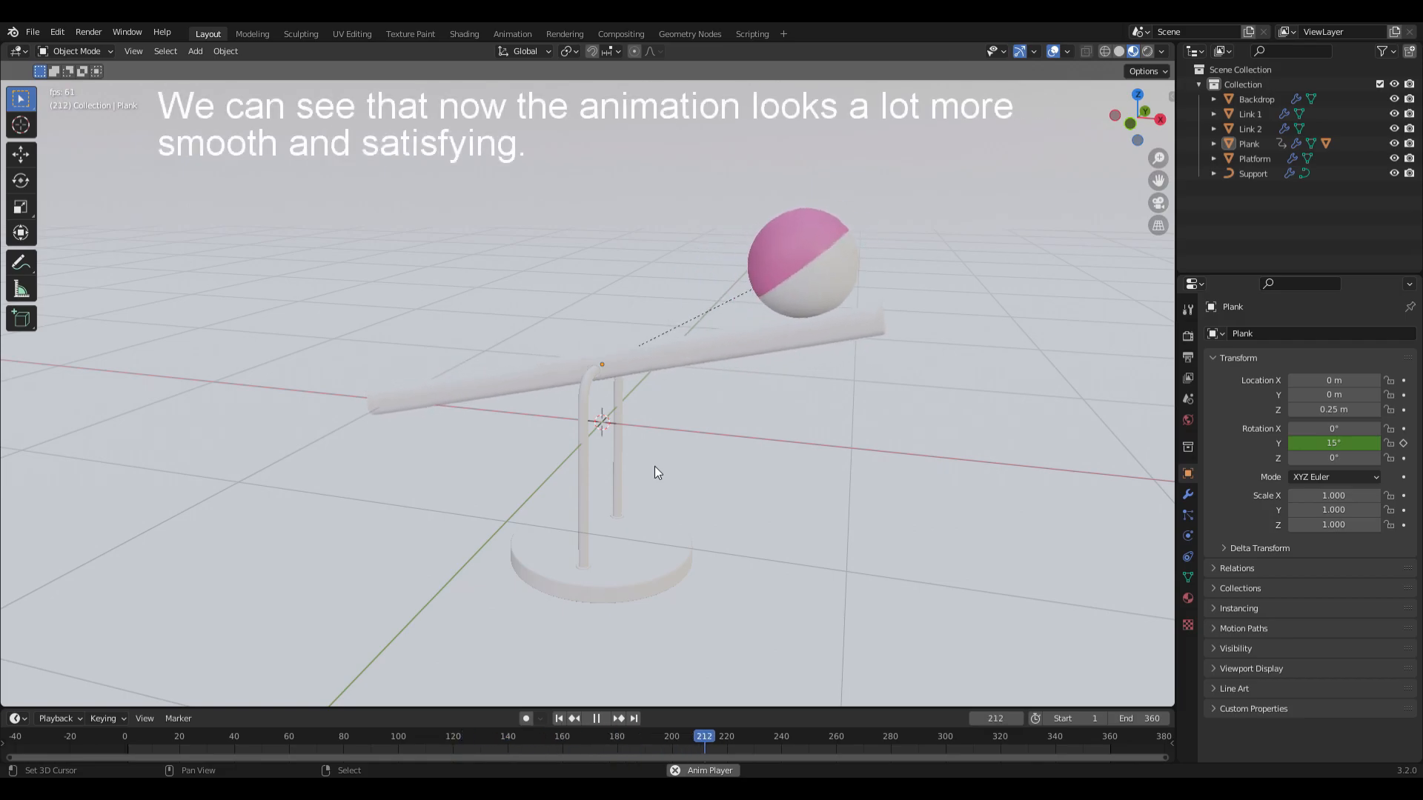
{"action": "key", "text": "z"}
{"action": "left_click", "coordinate": [785, 394]}
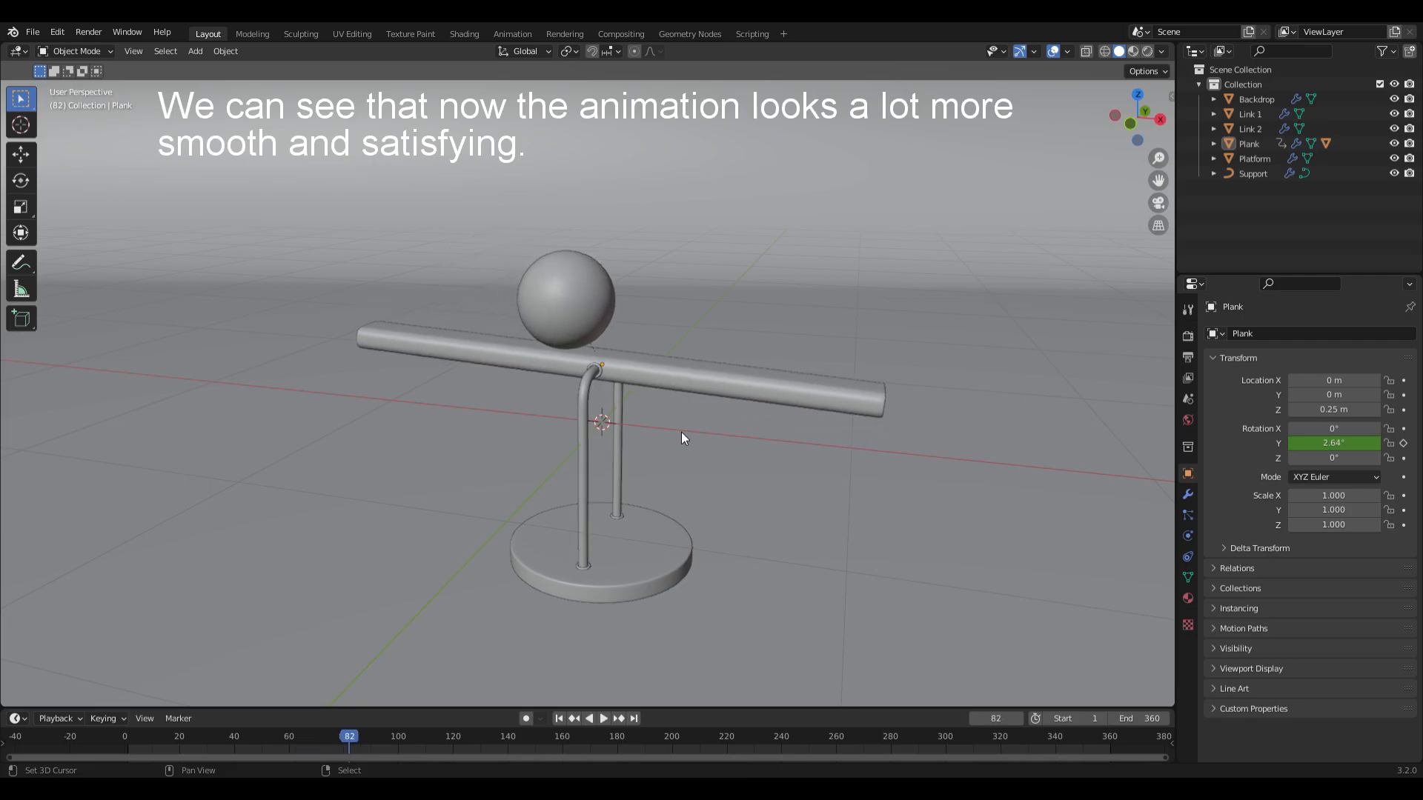
Stop the playback at frame 1 and set the render engine to Cycles with GPU Compute as the device
{"action": "key", "text": "Escape"}
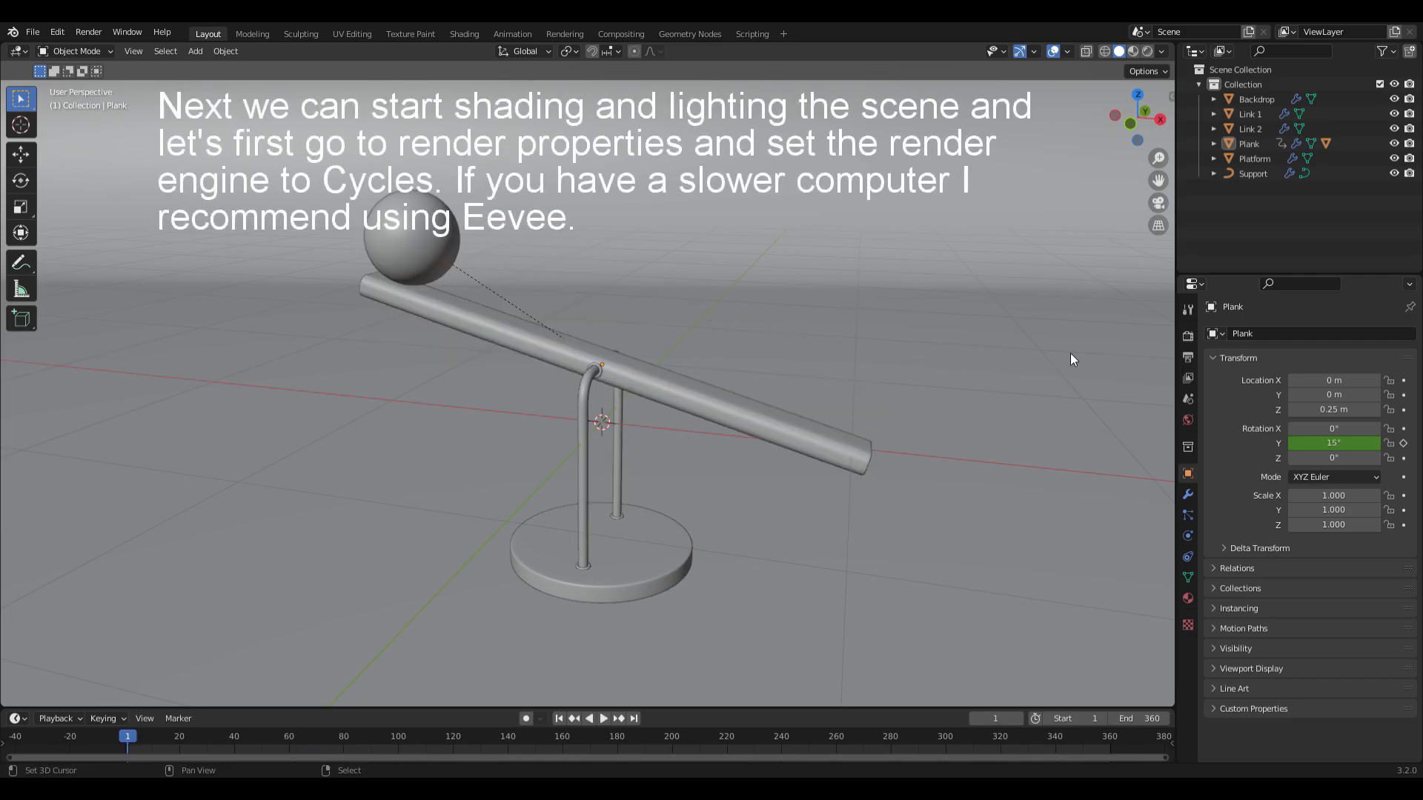
{"action": "left_click", "coordinate": [1185, 337]}
{"action": "left_click", "coordinate": [1308, 335]}
{"action": "left_click", "coordinate": [1319, 385]}
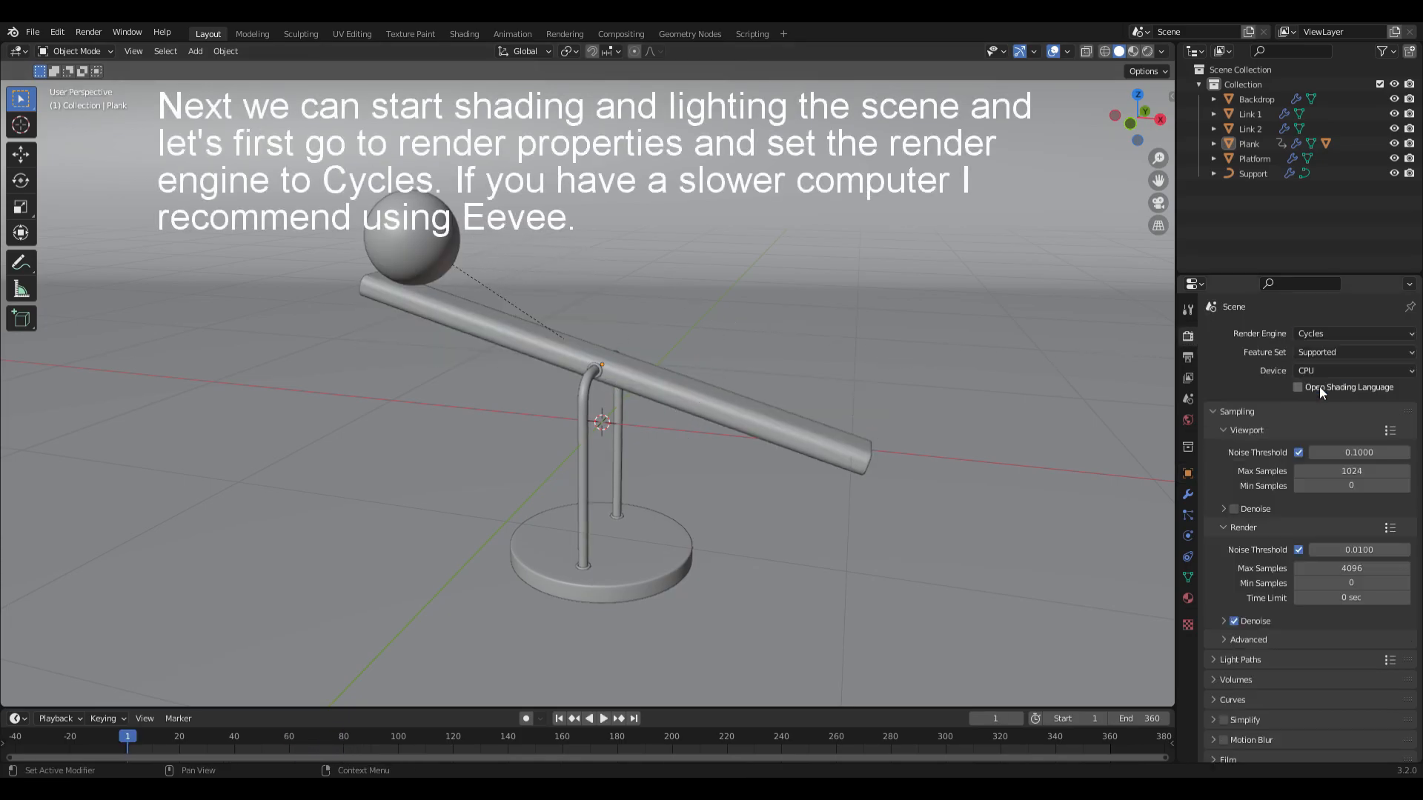
{"action": "left_click", "coordinate": [1332, 372]}
{"action": "left_click", "coordinate": [1323, 403]}
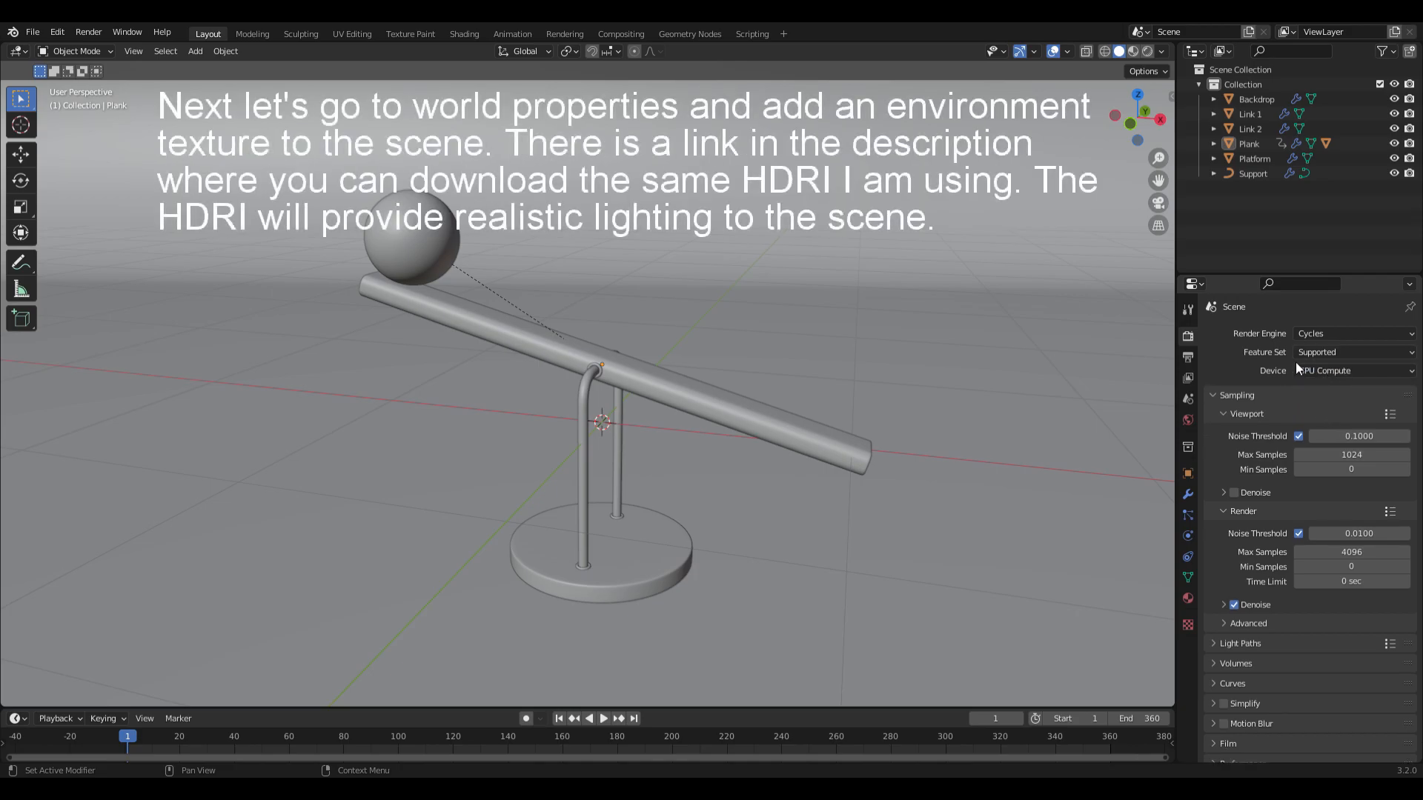
Give the world background an Environment Texture and load artist_workshop_8k.hdr into it
{"action": "left_click", "coordinate": [1188, 421]}
{"action": "left_click", "coordinate": [1294, 428]}
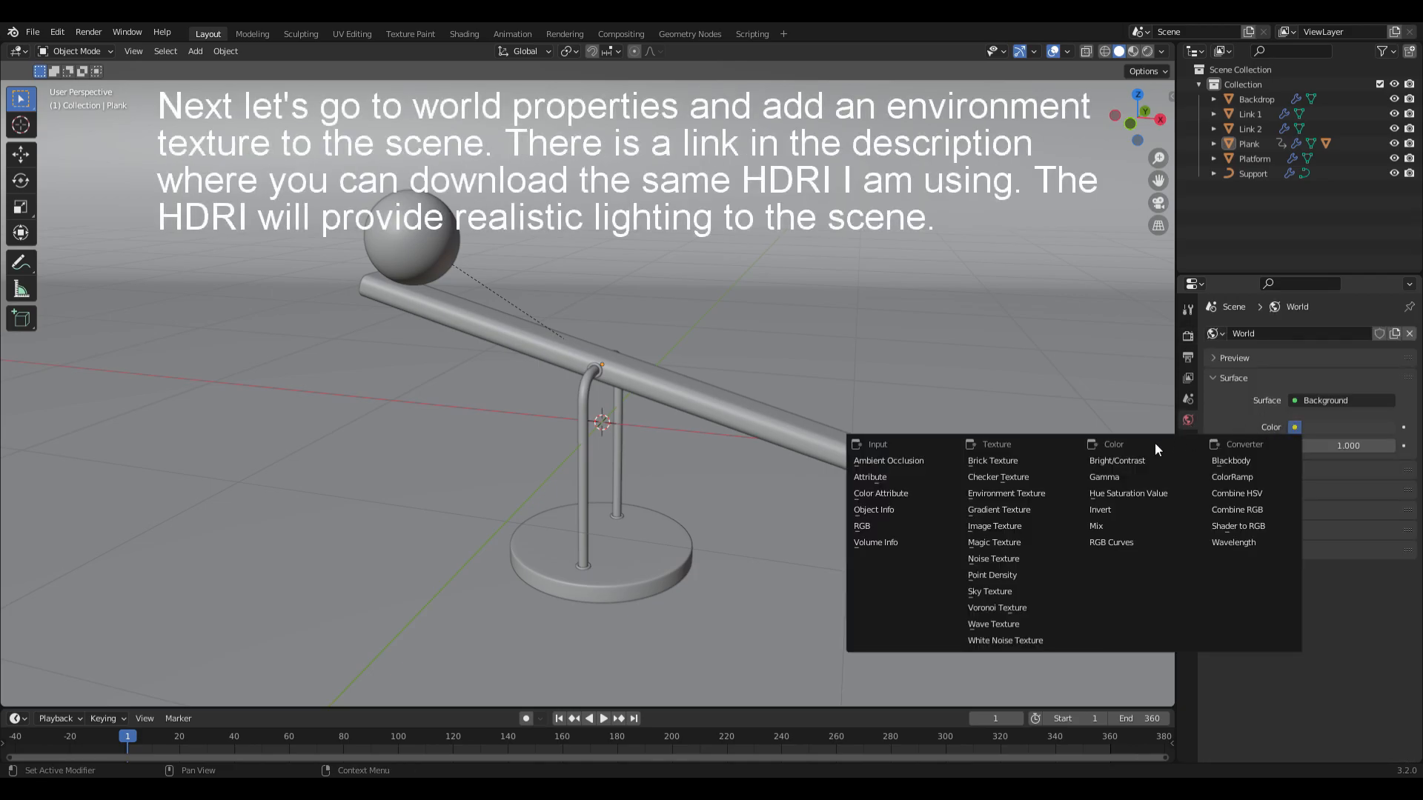
{"action": "left_click", "coordinate": [1024, 492]}
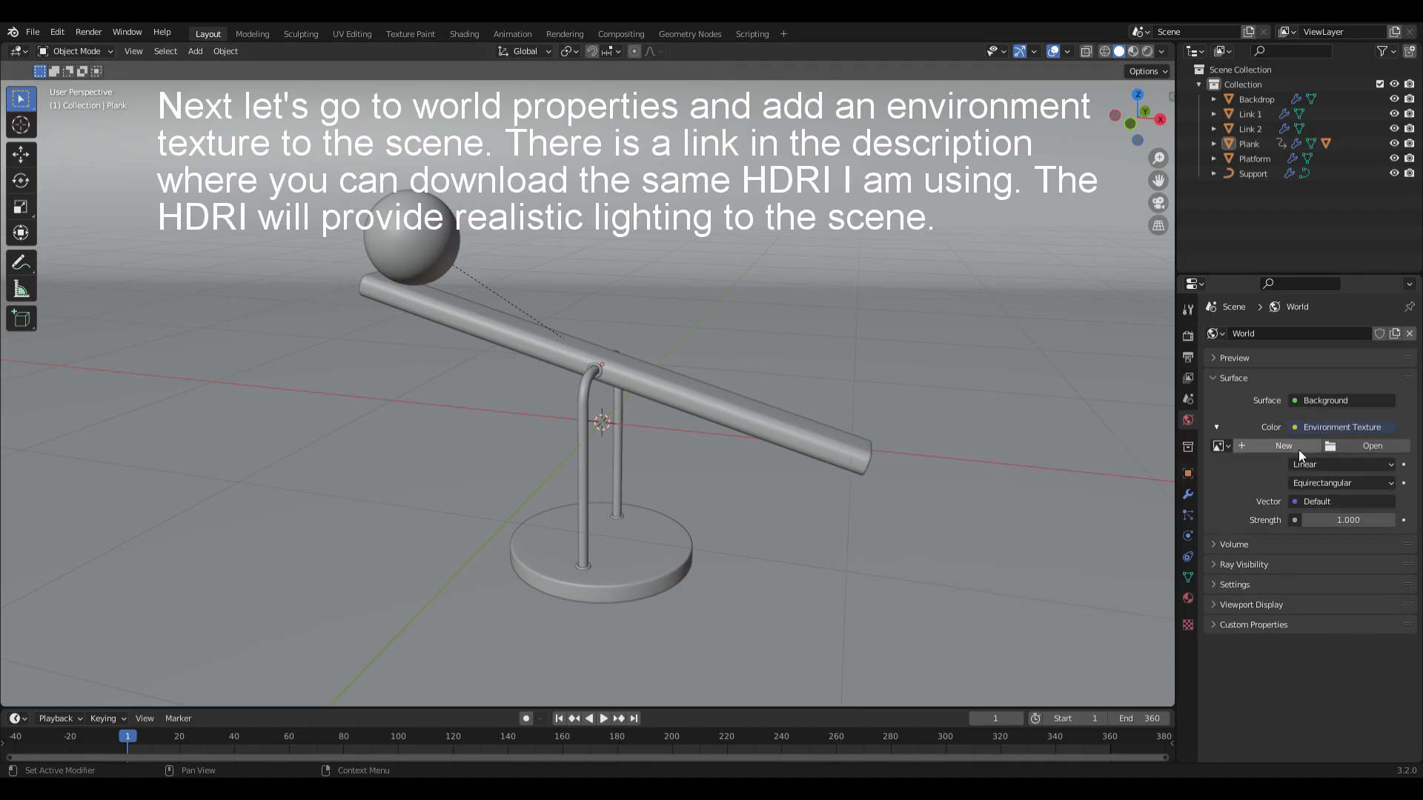
{"action": "left_click", "coordinate": [1364, 446]}
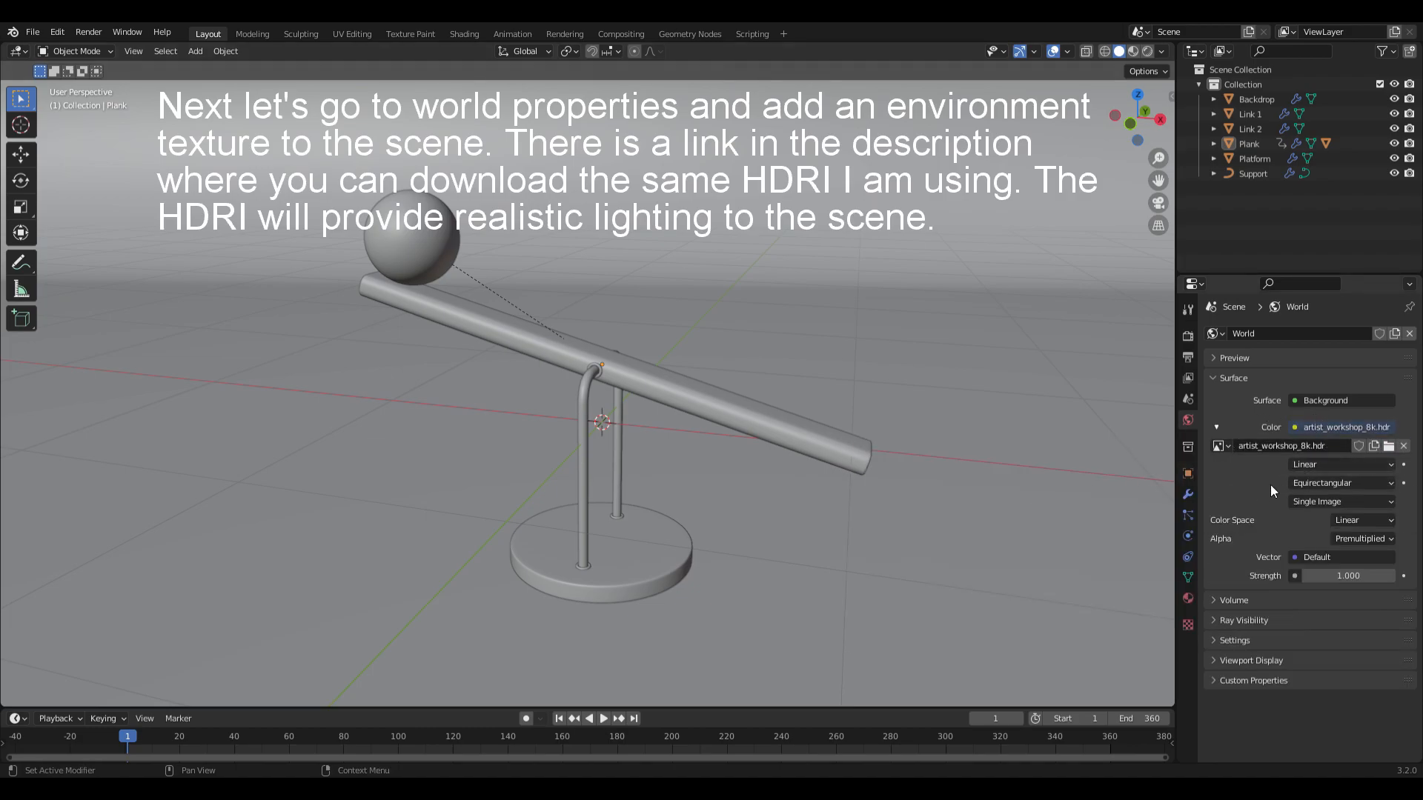
Add a new material named Backdrop to the backdrop object
{"action": "left_click", "coordinate": [809, 197]}
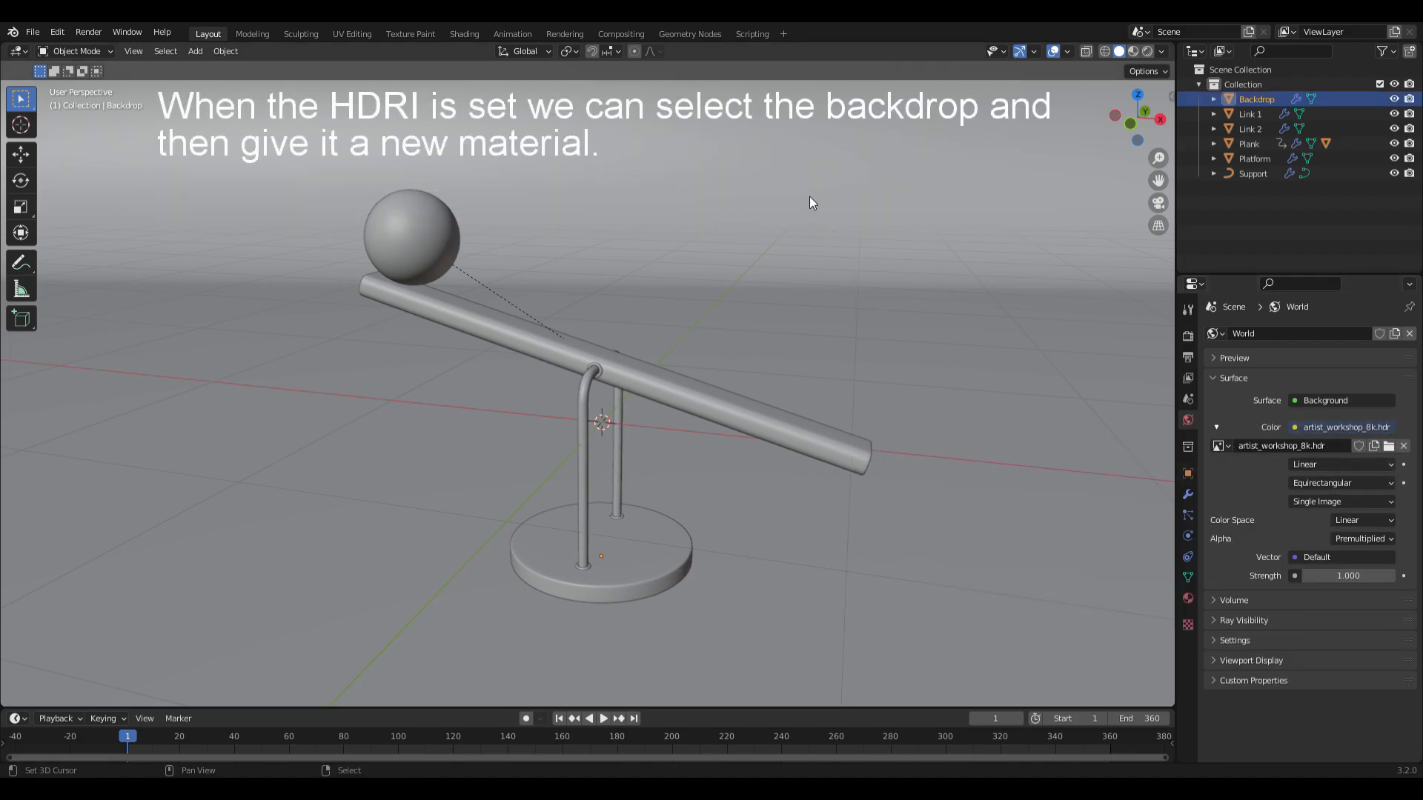
{"action": "left_click", "coordinate": [1187, 598]}
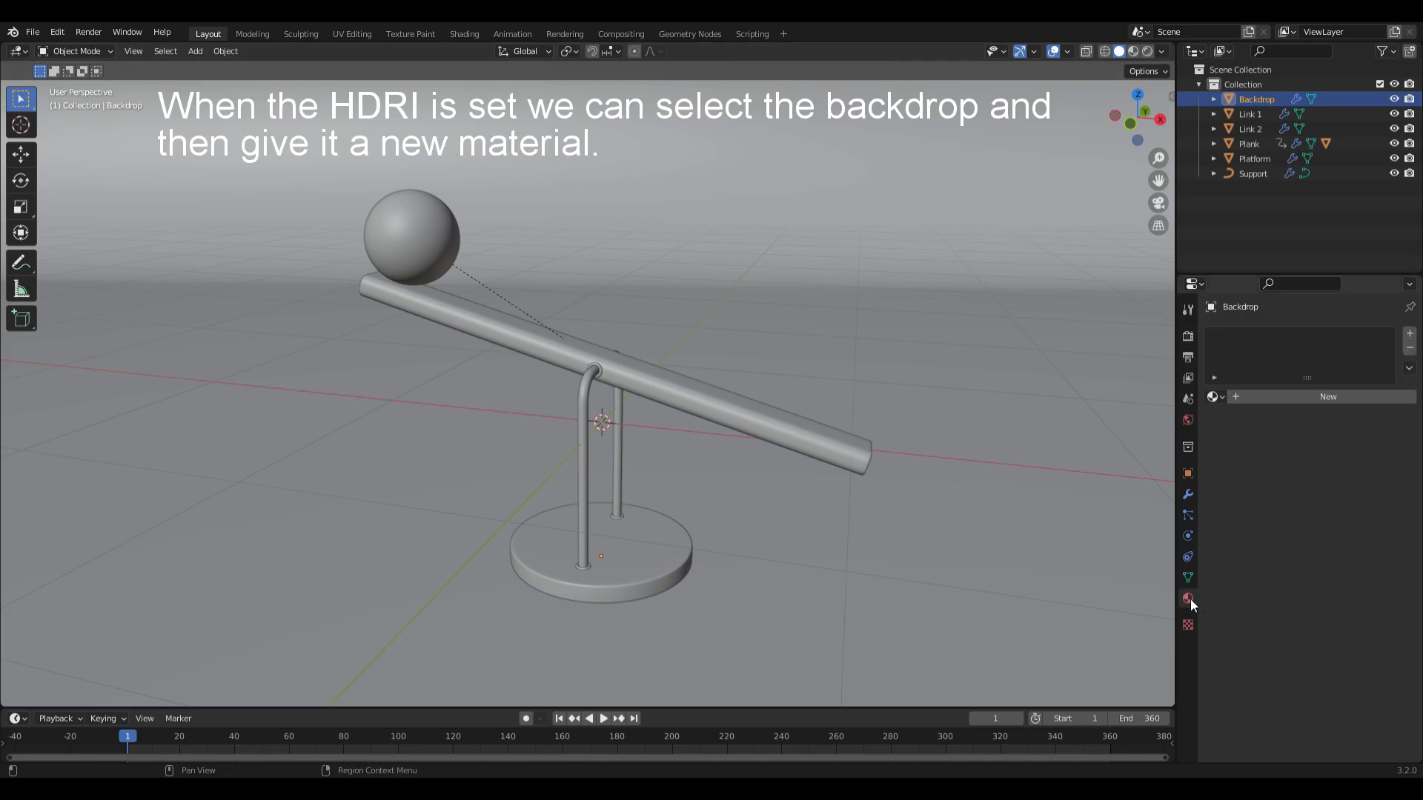
{"action": "left_click", "coordinate": [1295, 397]}
{"action": "double_click", "coordinate": [1288, 338]}
{"action": "type", "text": "Backdrop"}
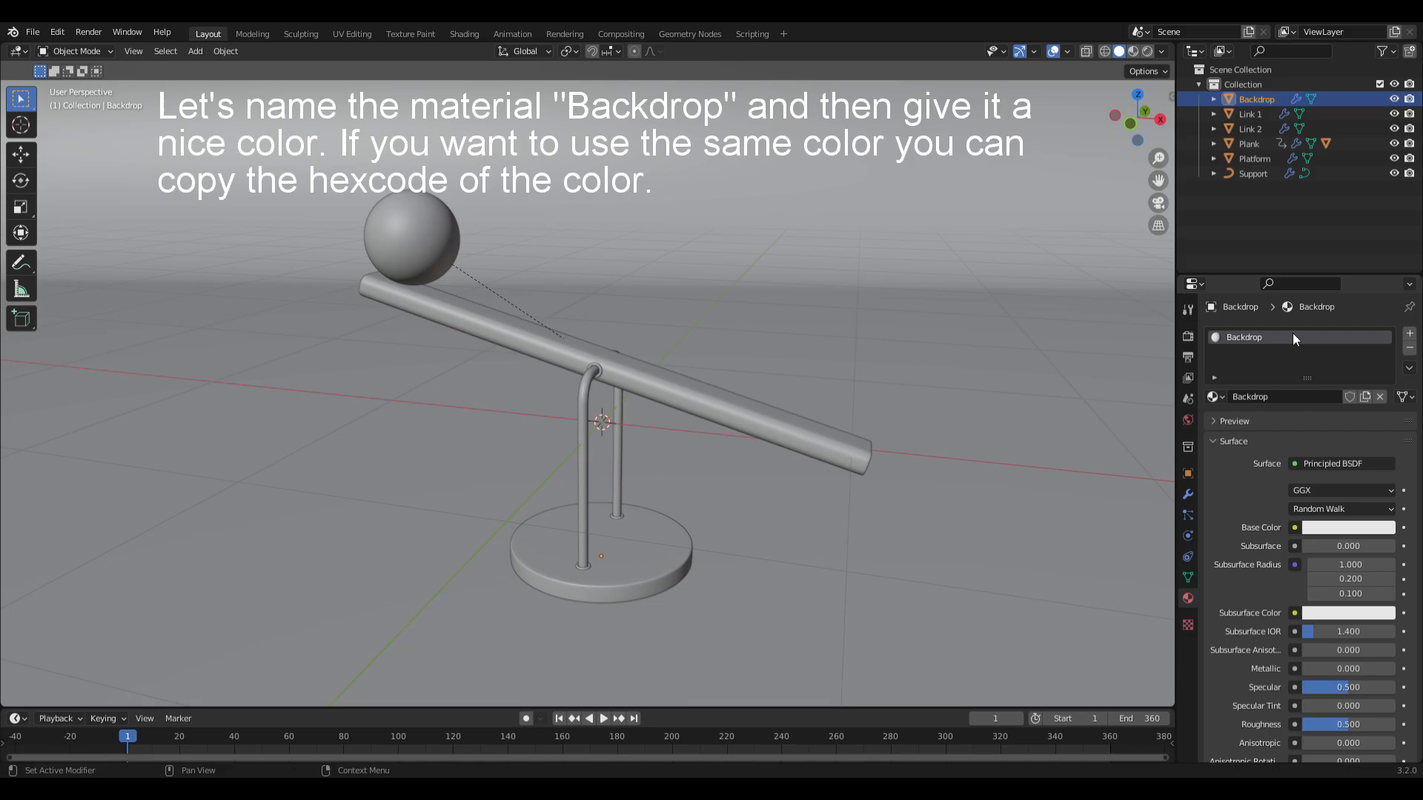
Set the Backdrop material's base color to hex FF9183 and its roughness to 0.3
{"action": "left_click", "coordinate": [1347, 527]}
{"action": "left_click", "coordinate": [1350, 461]}
{"action": "type", "text": "FF9183"}
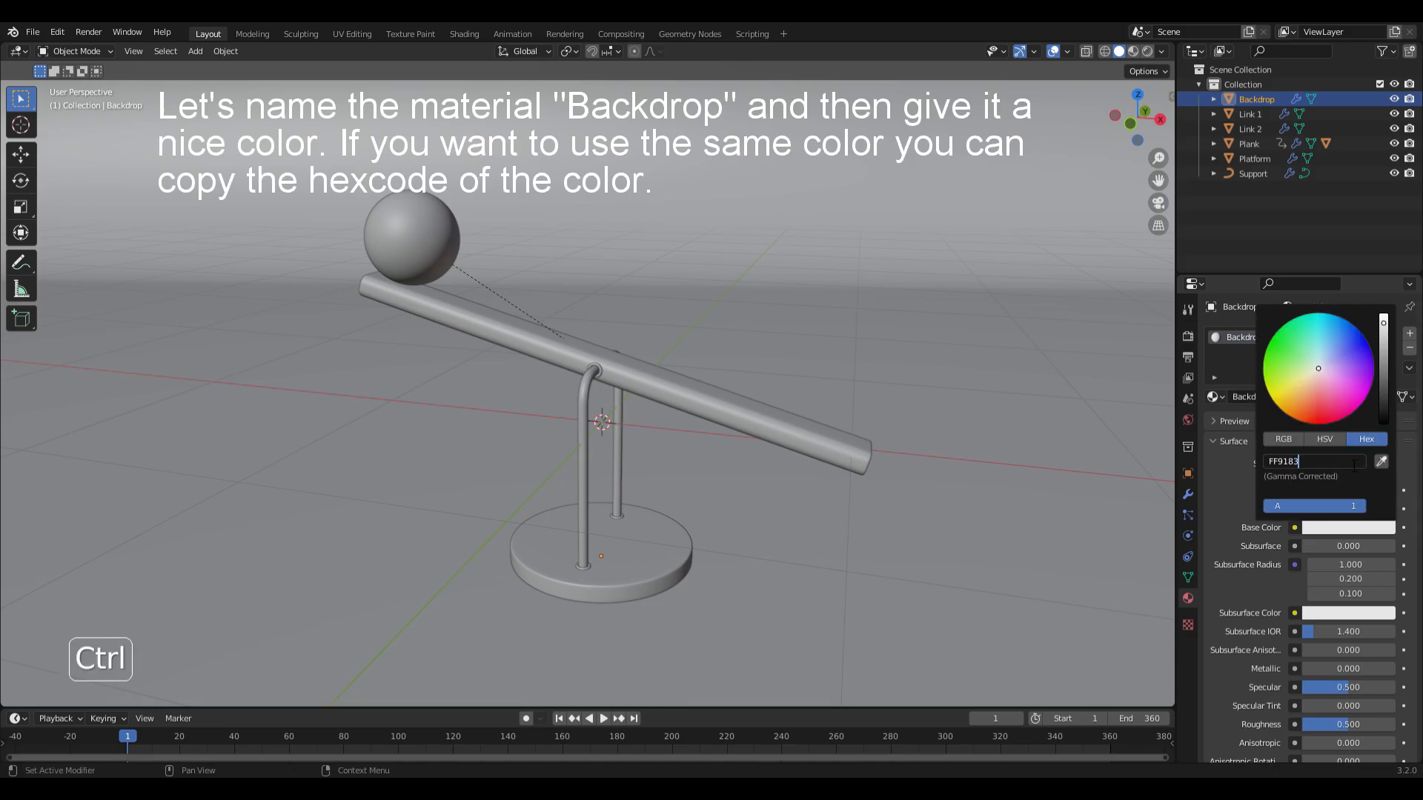
{"action": "key", "text": "Return"}
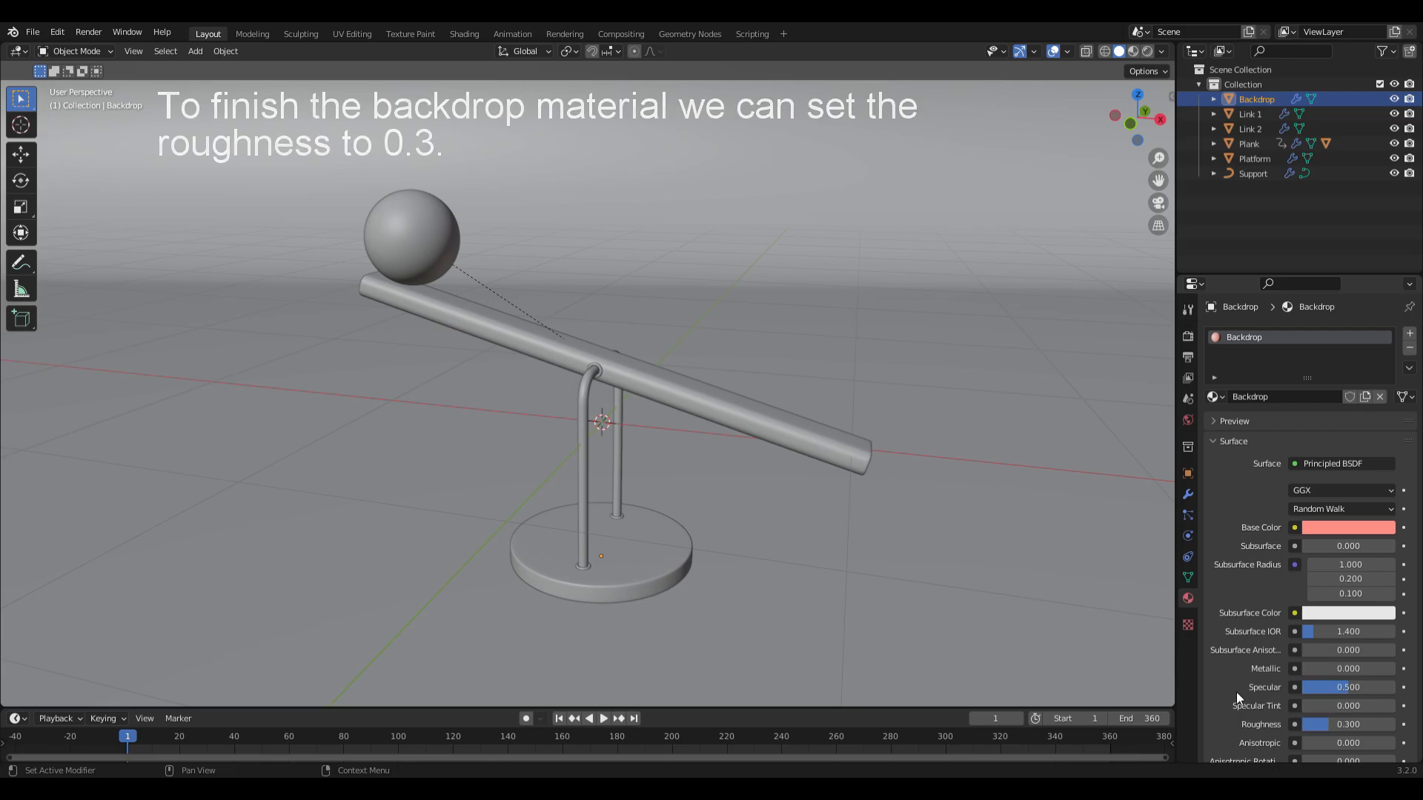
Check the backdrop's material in Material Preview shading and return to Solid shading
{"action": "key", "text": "z"}
{"action": "left_click", "coordinate": [821, 400]}
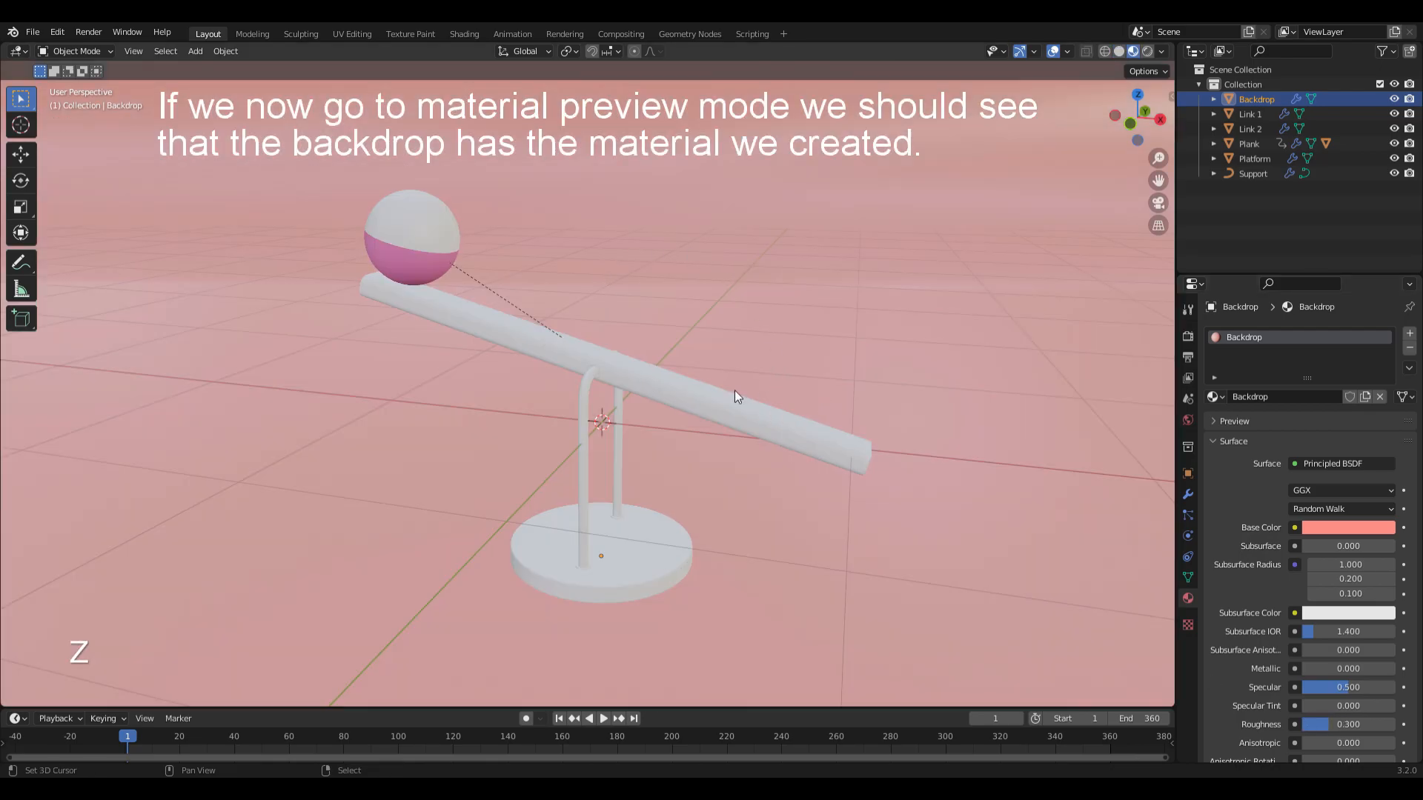
{"action": "key", "text": "z"}
{"action": "left_click", "coordinate": [687, 310]}
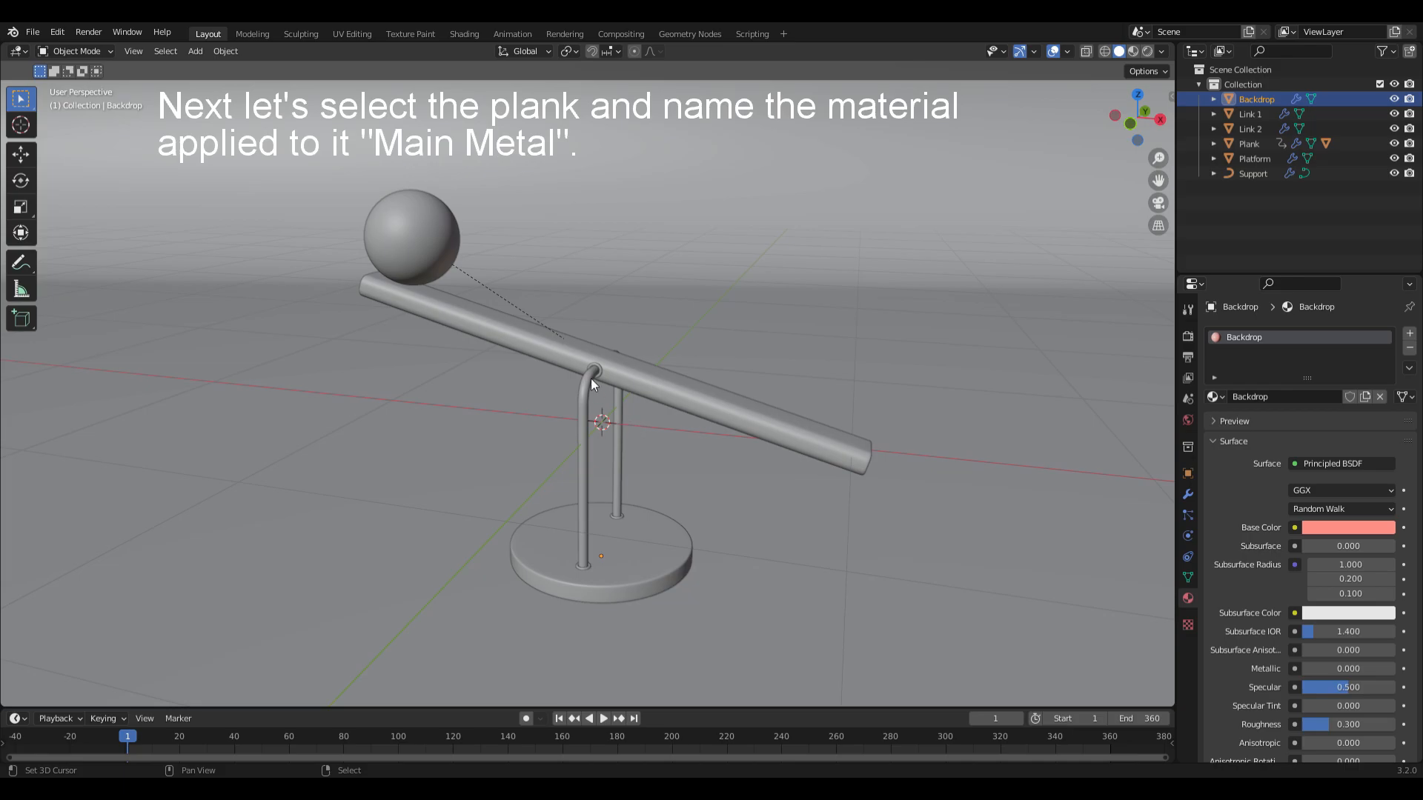
Select the plank and rename its material Main Metal
{"action": "left_click", "coordinate": [569, 362]}
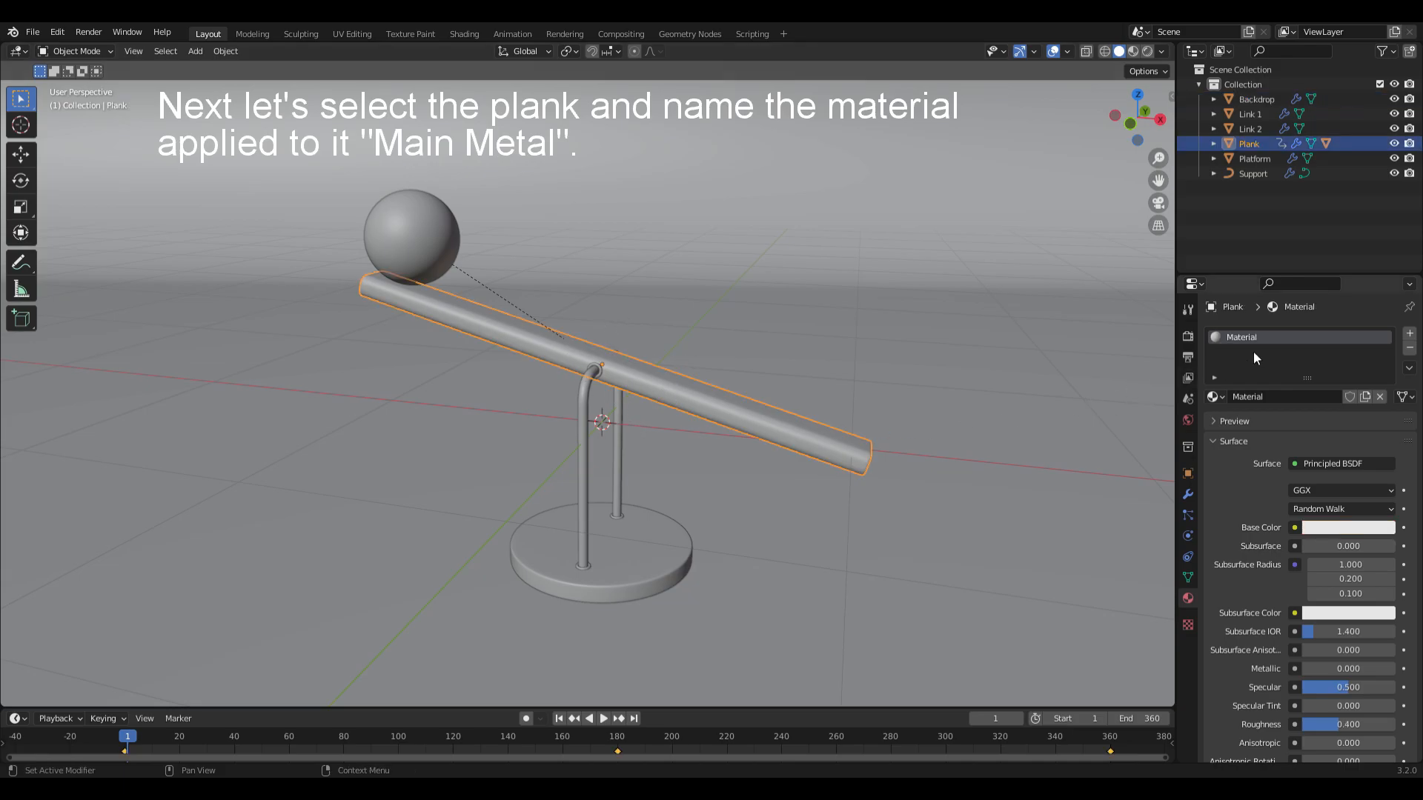
{"action": "type", "text": "Main Metal"}
{"action": "key", "text": "Return"}
Set the Main Metal material's base color to hex FF8B76, metallic to 1 and roughness to 0.3
{"action": "left_click", "coordinate": [1326, 526]}
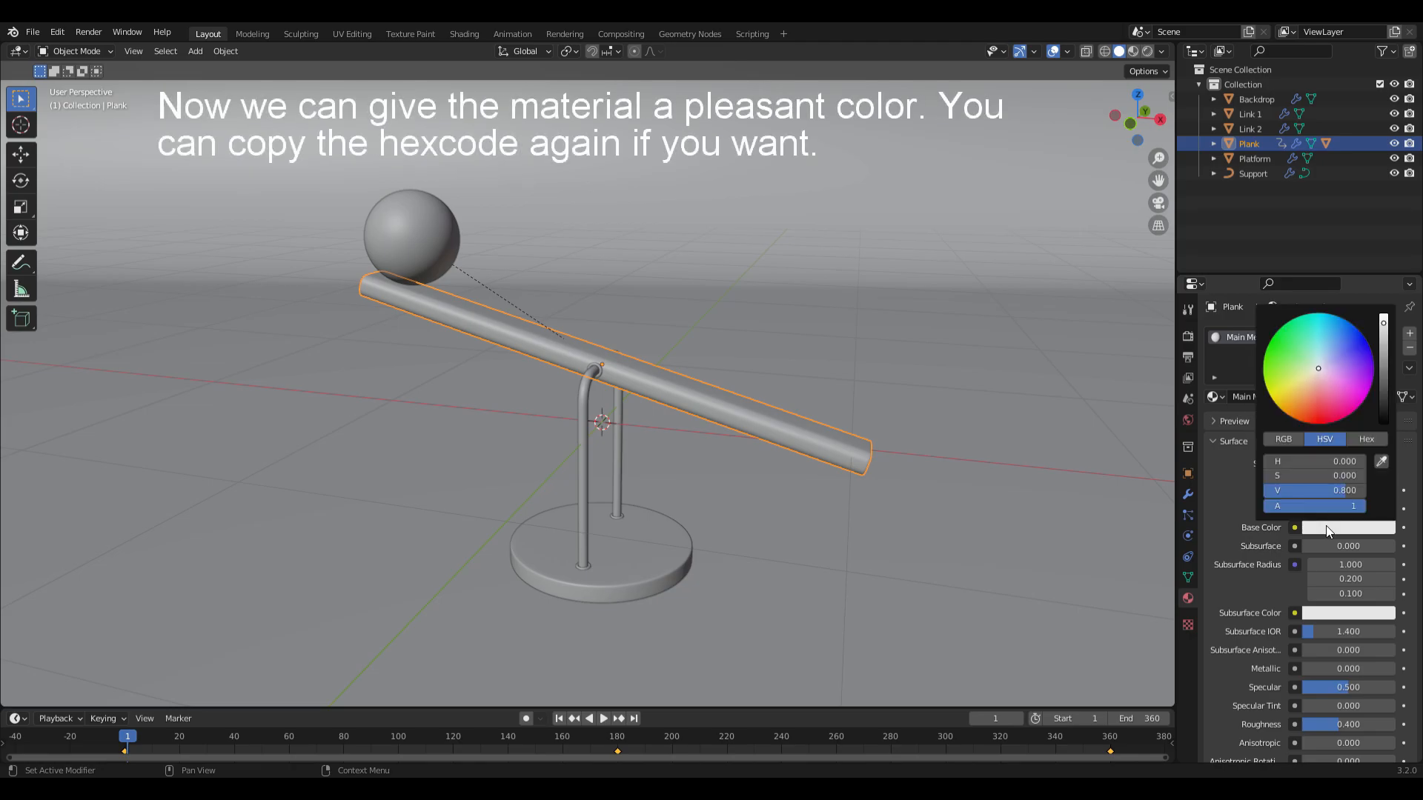
{"action": "left_click", "coordinate": [1364, 441]}
{"action": "left_click", "coordinate": [1338, 460]}
{"action": "type", "text": "FF8B76"}
{"action": "key", "text": "Return"}
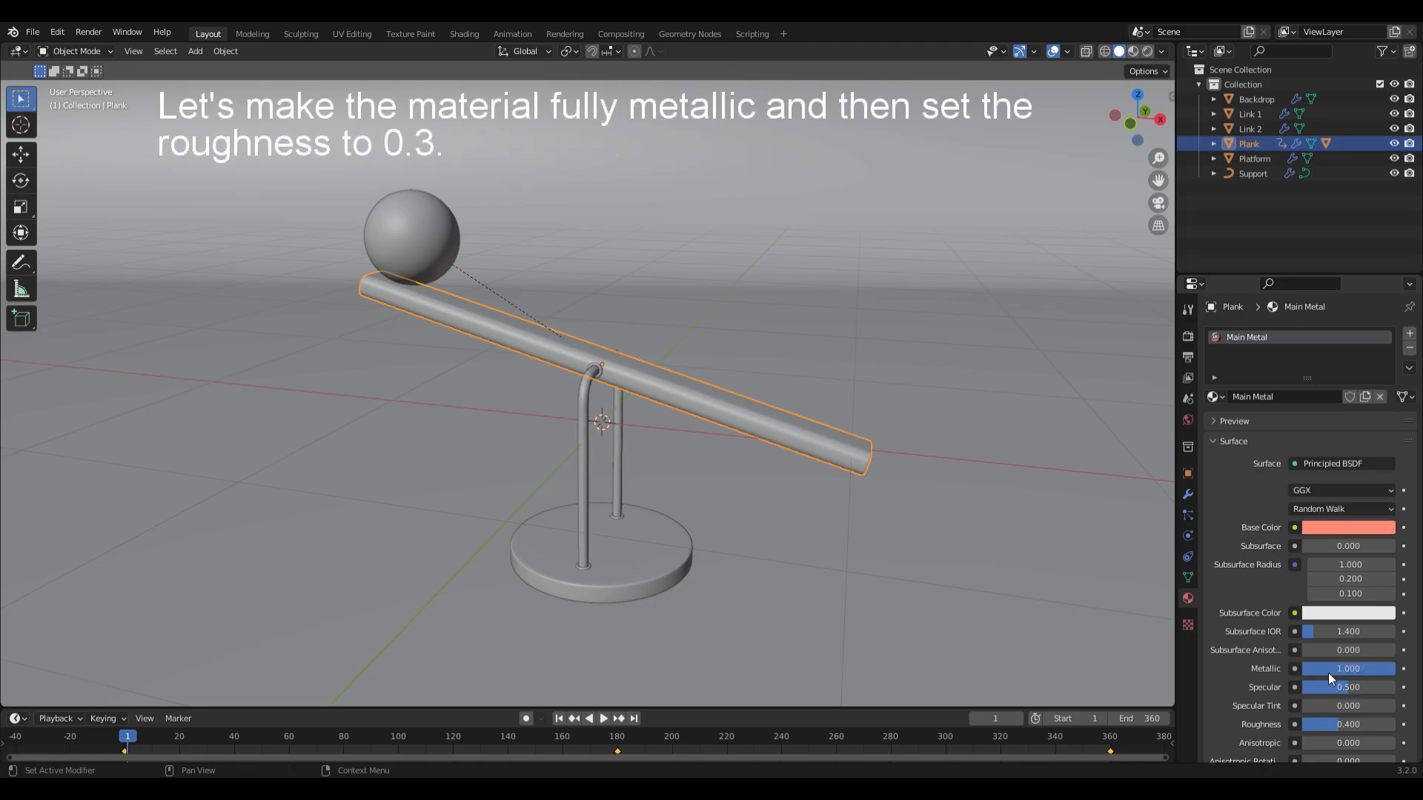
{"action": "left_click", "coordinate": [1334, 724]}
Assign the existing Main Metal material to the support and the platform, leaving nothing selected
{"action": "left_click", "coordinate": [584, 392]}
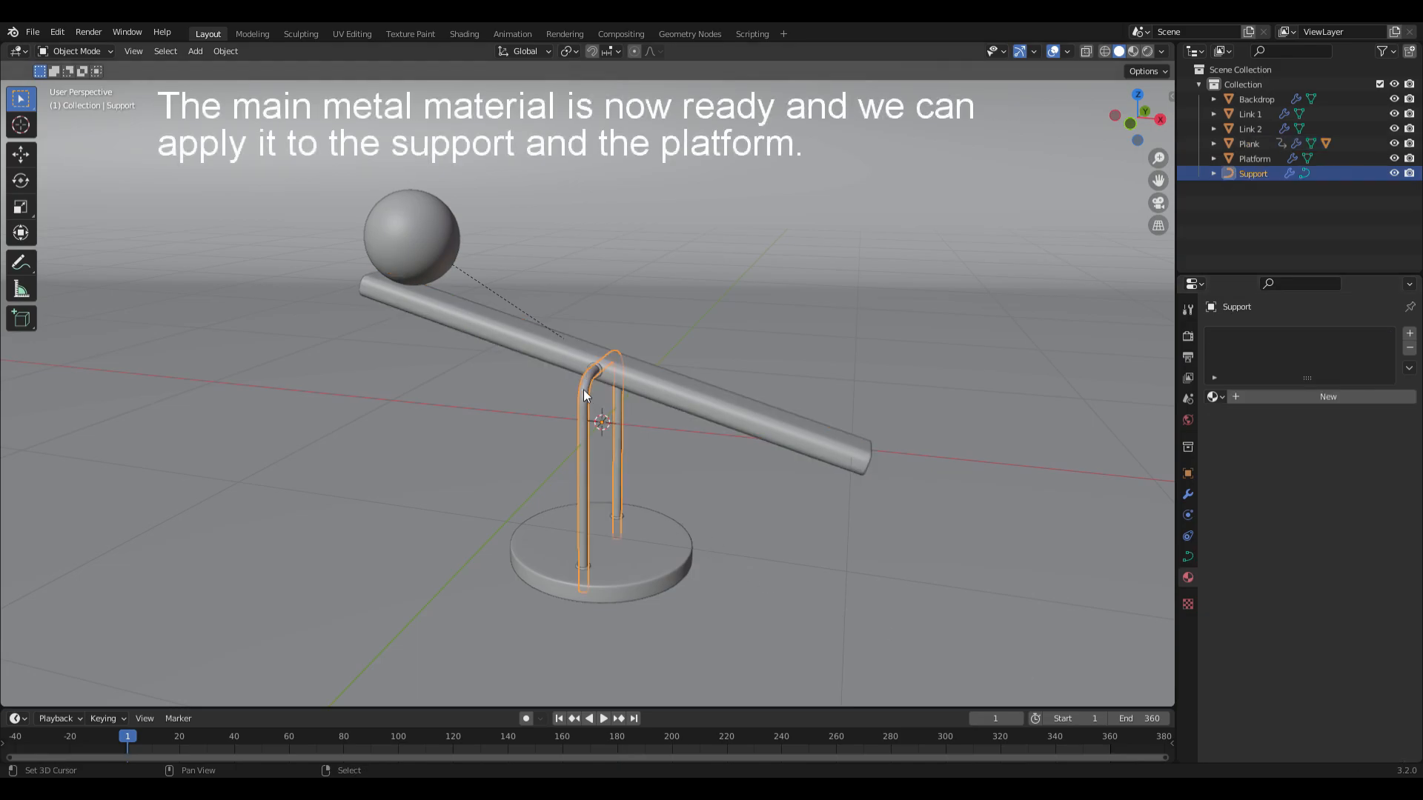
{"action": "left_click", "coordinate": [1222, 397]}
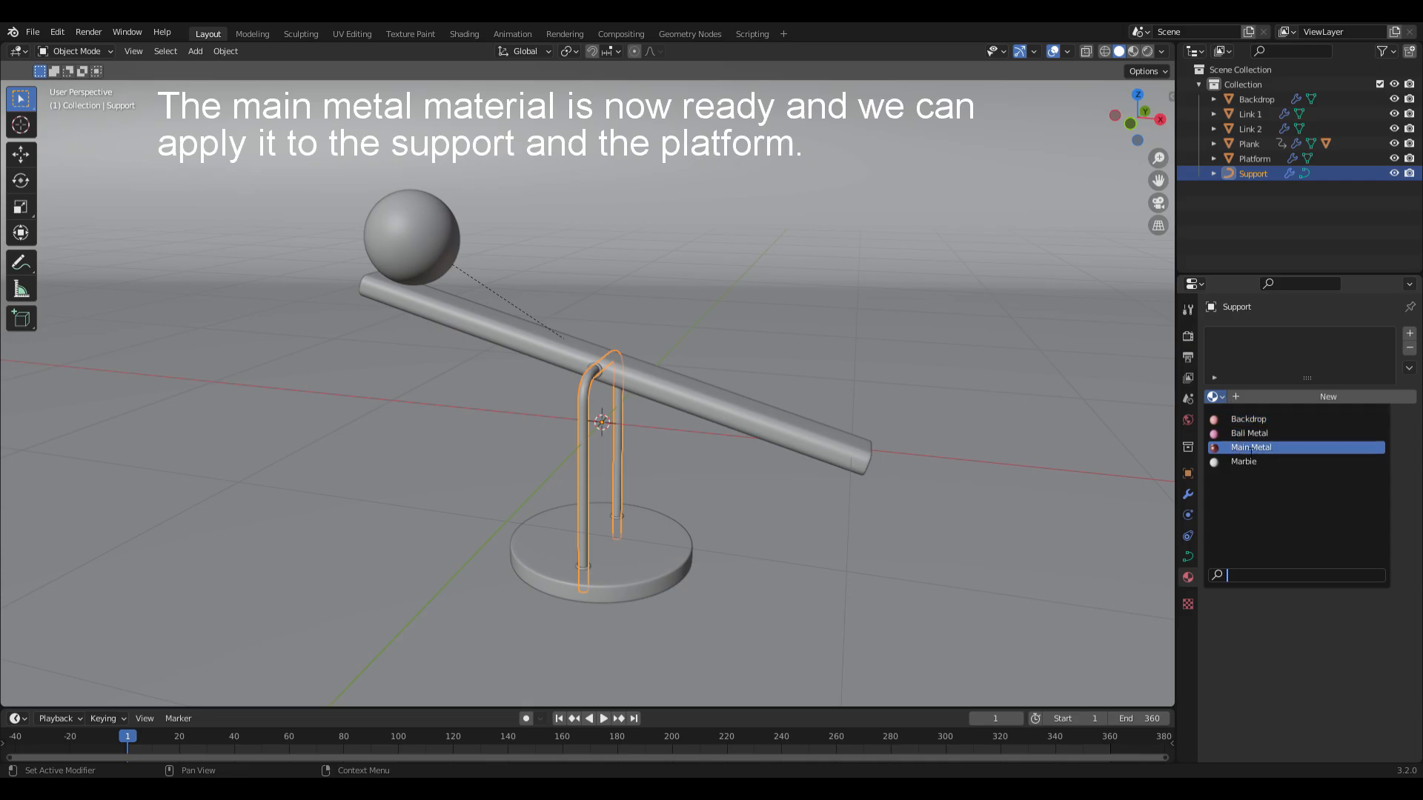
{"action": "left_click", "coordinate": [1256, 447]}
{"action": "left_click", "coordinate": [710, 529]}
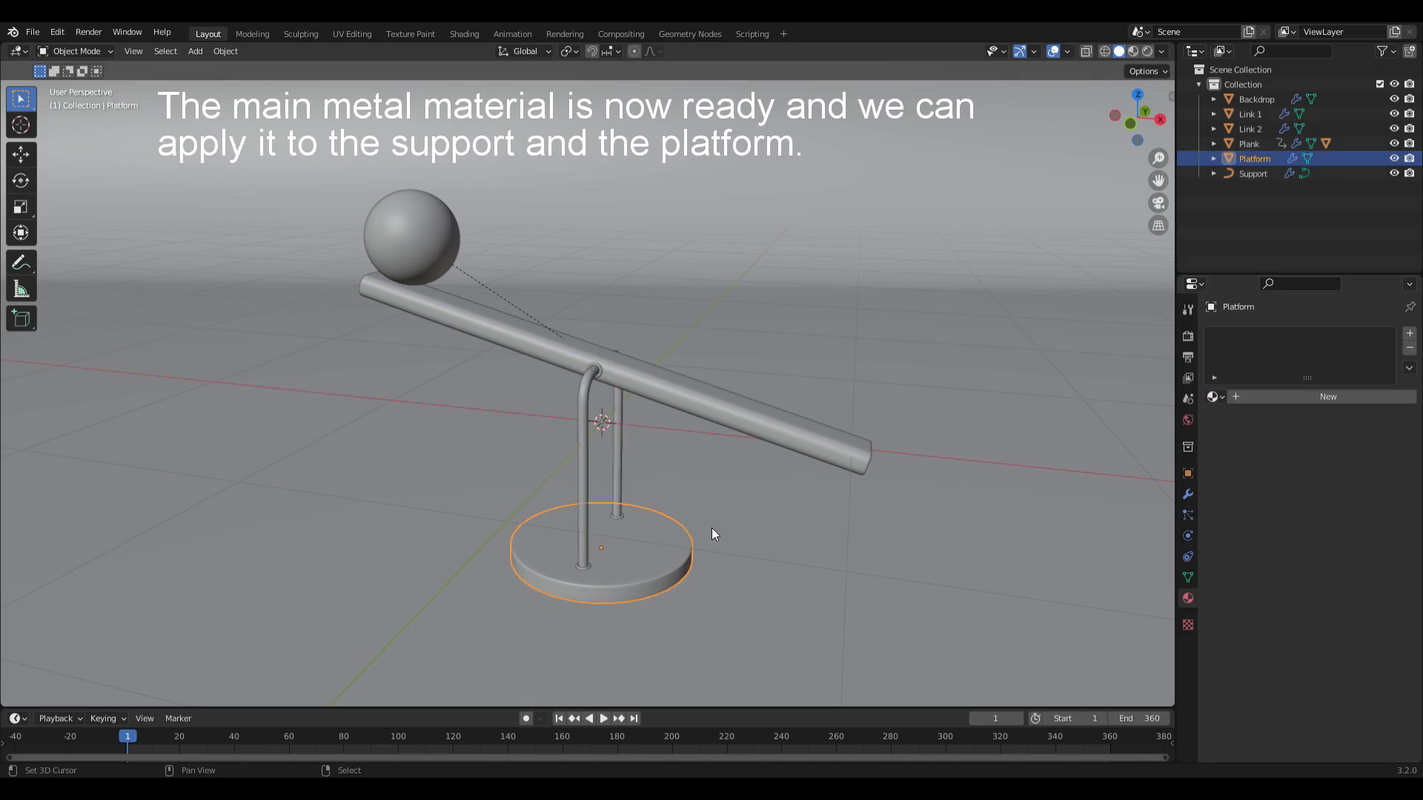
{"action": "left_click", "coordinate": [1213, 397]}
{"action": "left_click", "coordinate": [1252, 448]}
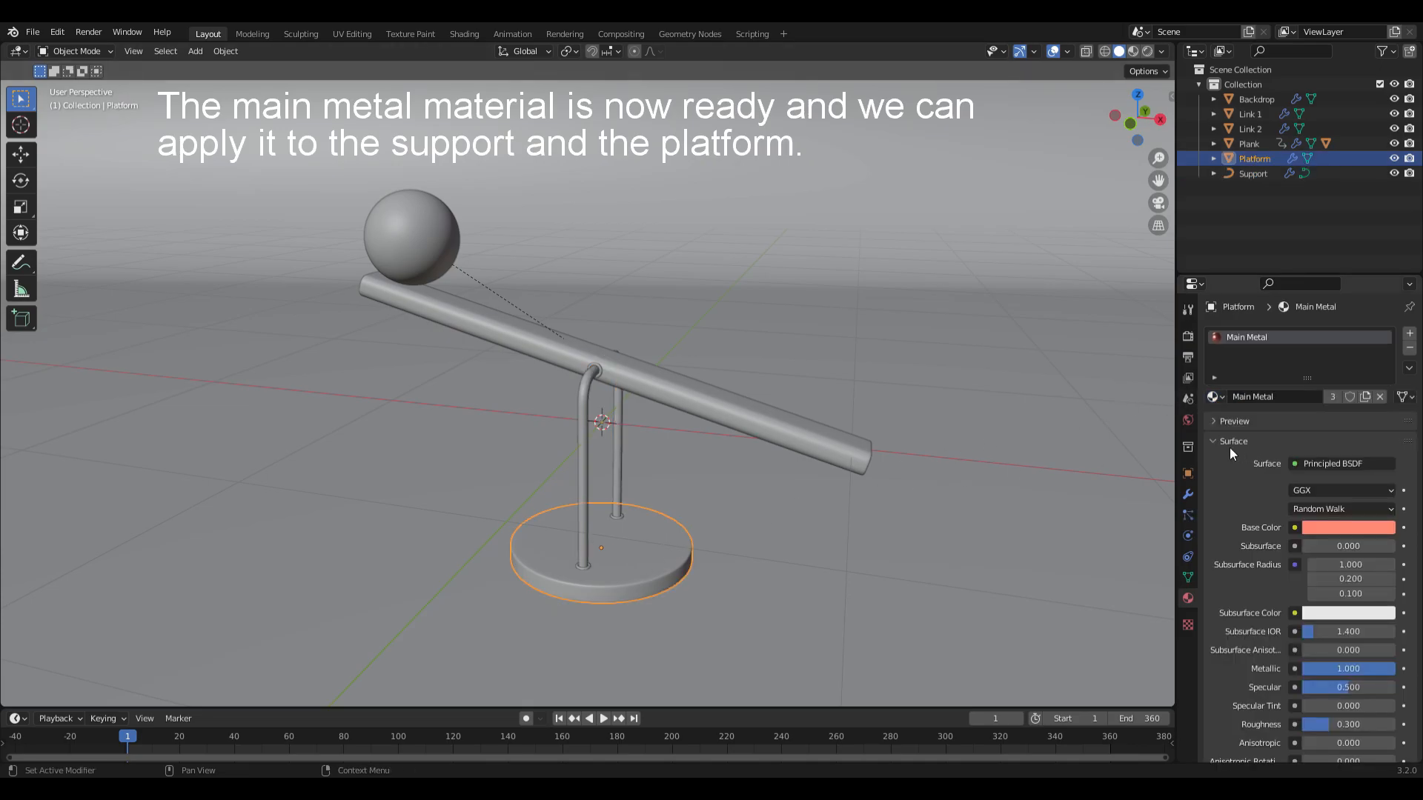
{"action": "key", "text": "alt+a"}
Add a new material named Links to Link 2 where the support meets the plank
{"action": "left_click", "coordinate": [603, 367]}
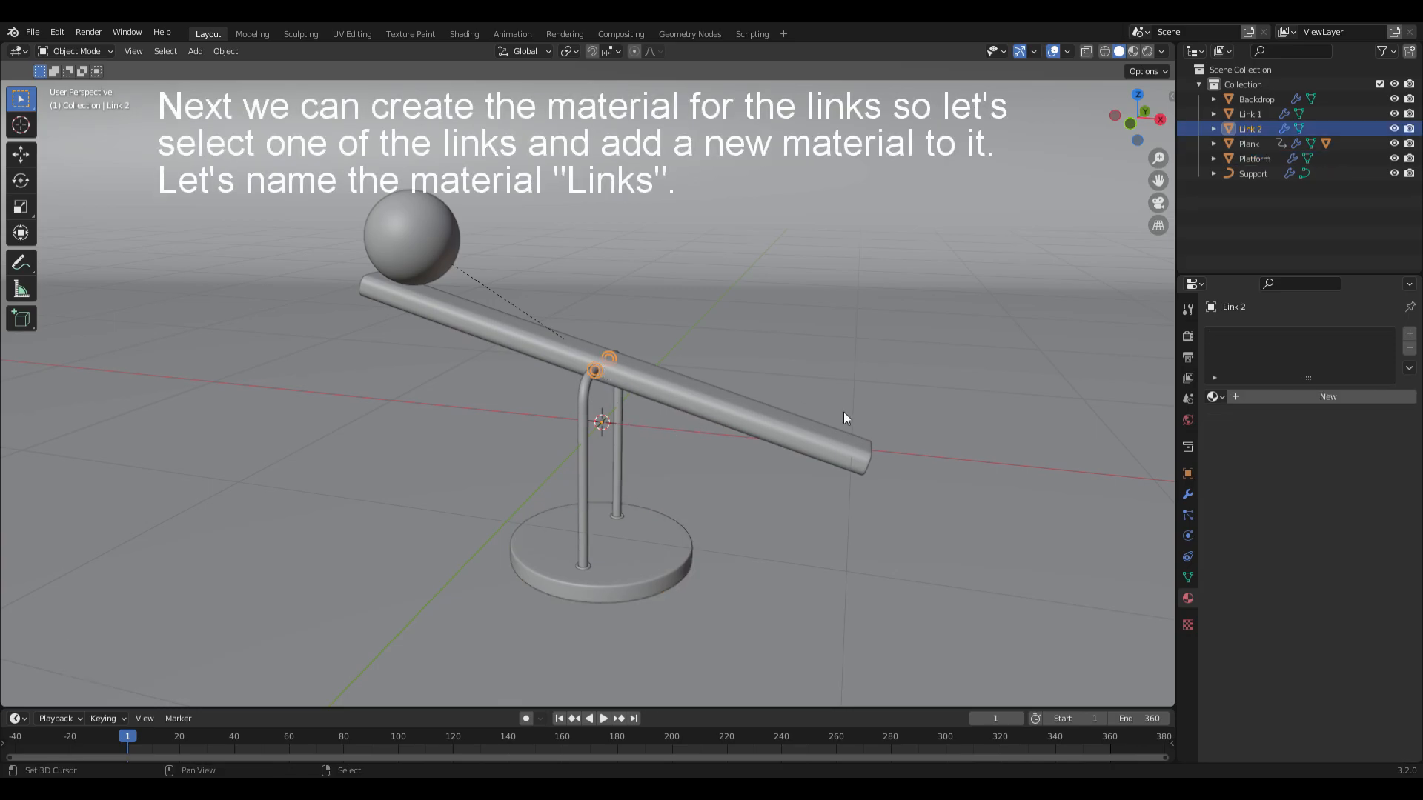
{"action": "left_click", "coordinate": [1251, 397]}
{"action": "type", "text": "Links"}
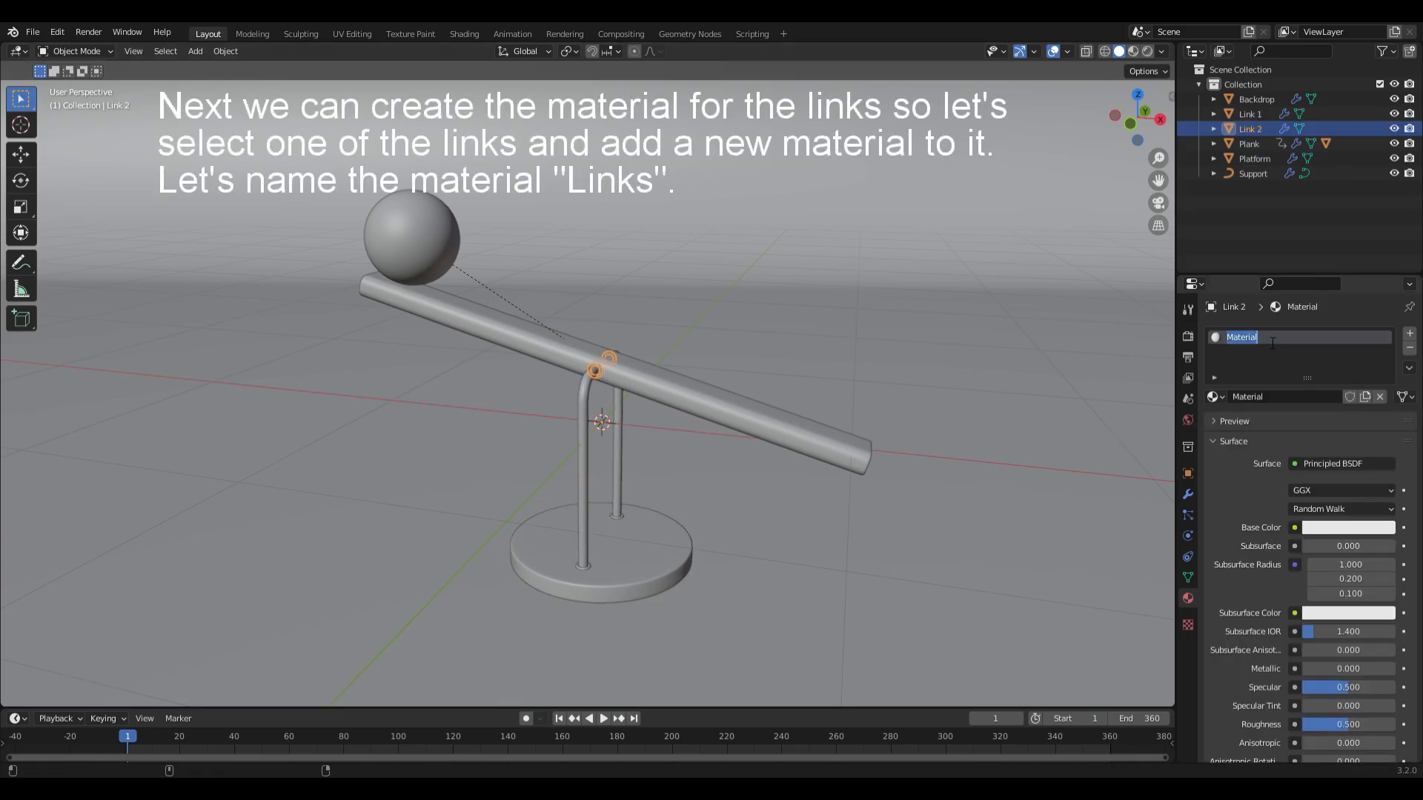
{"action": "key", "text": "Return"}
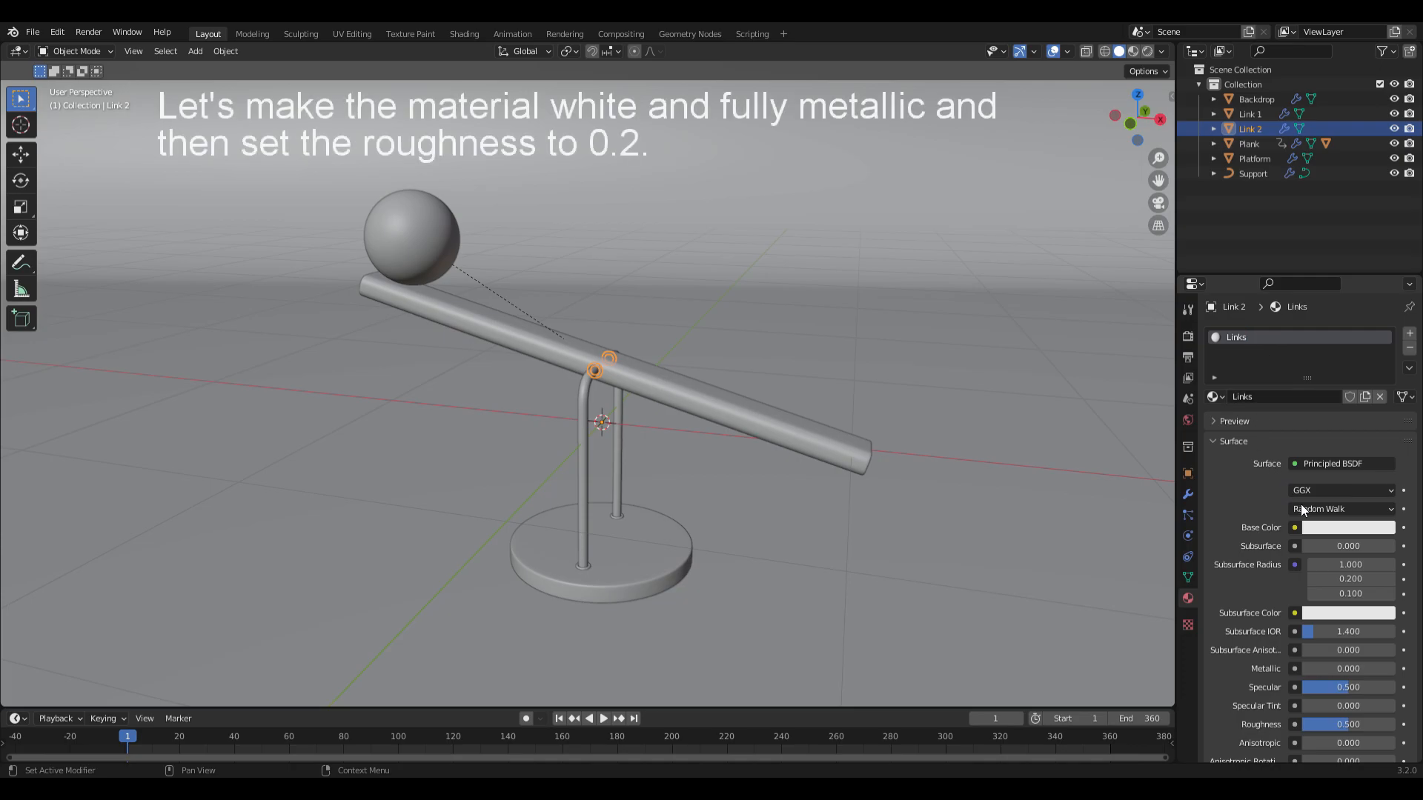
Make the Links material's base color pure white, with metallic 1 and roughness 0.2
{"action": "left_click", "coordinate": [1330, 527]}
{"action": "left_click_drag", "start_coordinate": [1384, 323], "coordinate": [1385, 312]}
{"action": "left_click", "coordinate": [1338, 668]}
{"action": "type", "text": "1"}
{"action": "key", "text": "Return"}
{"action": "left_click", "coordinate": [1349, 725]}
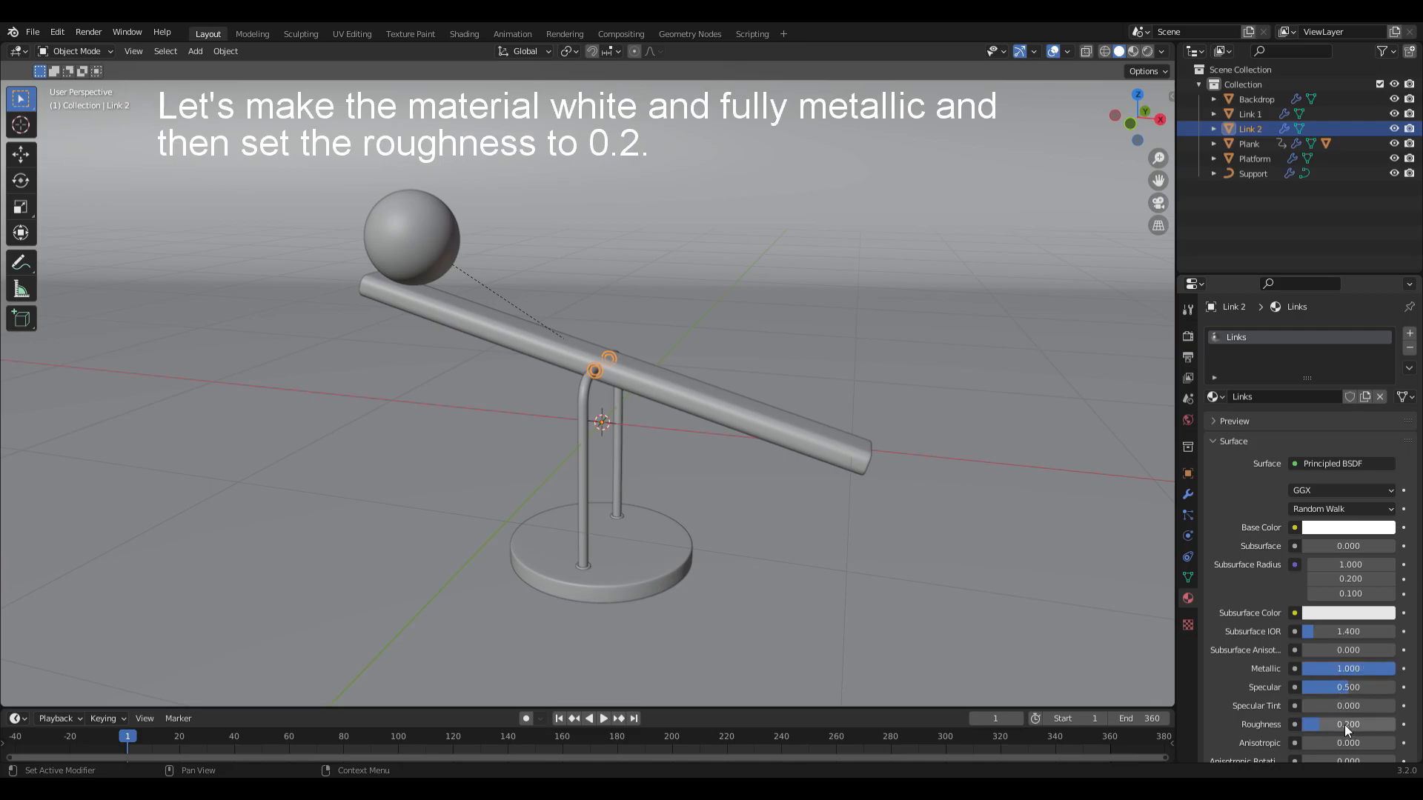
Assign the existing Links material to Link 1 on the platform and deselect it
{"action": "left_click", "coordinate": [593, 567]}
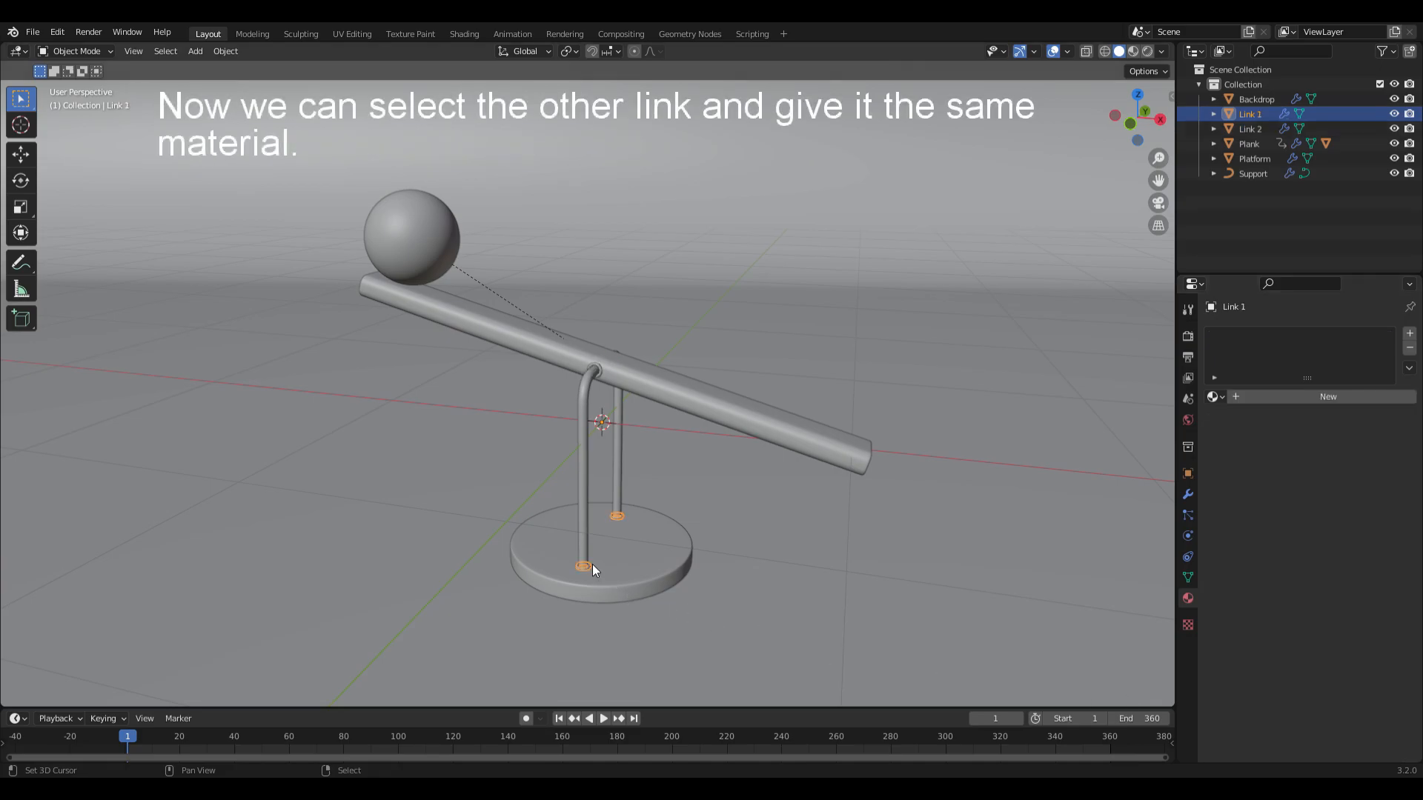
{"action": "left_click", "coordinate": [1211, 399]}
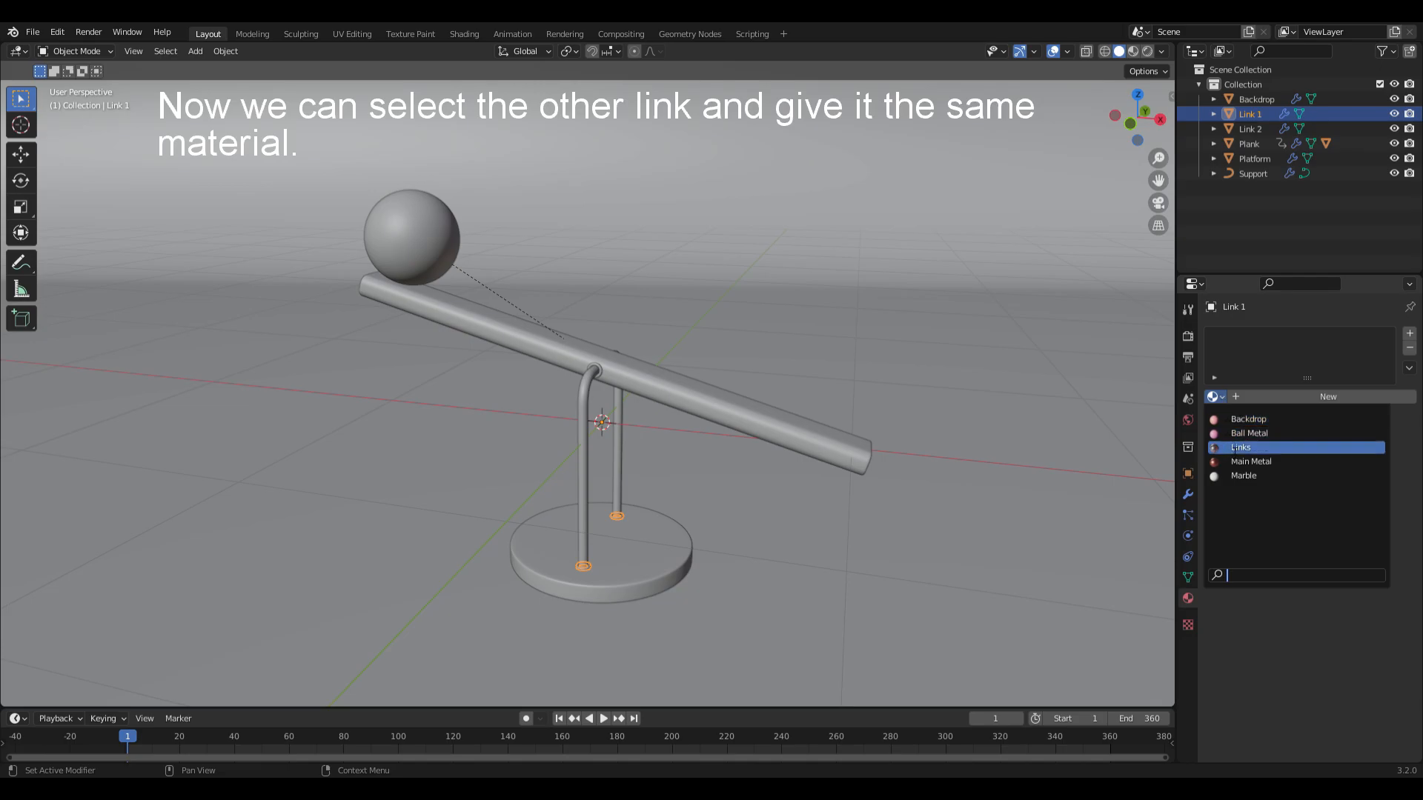
{"action": "left_click", "coordinate": [1215, 449]}
{"action": "key", "text": "alt+a"}
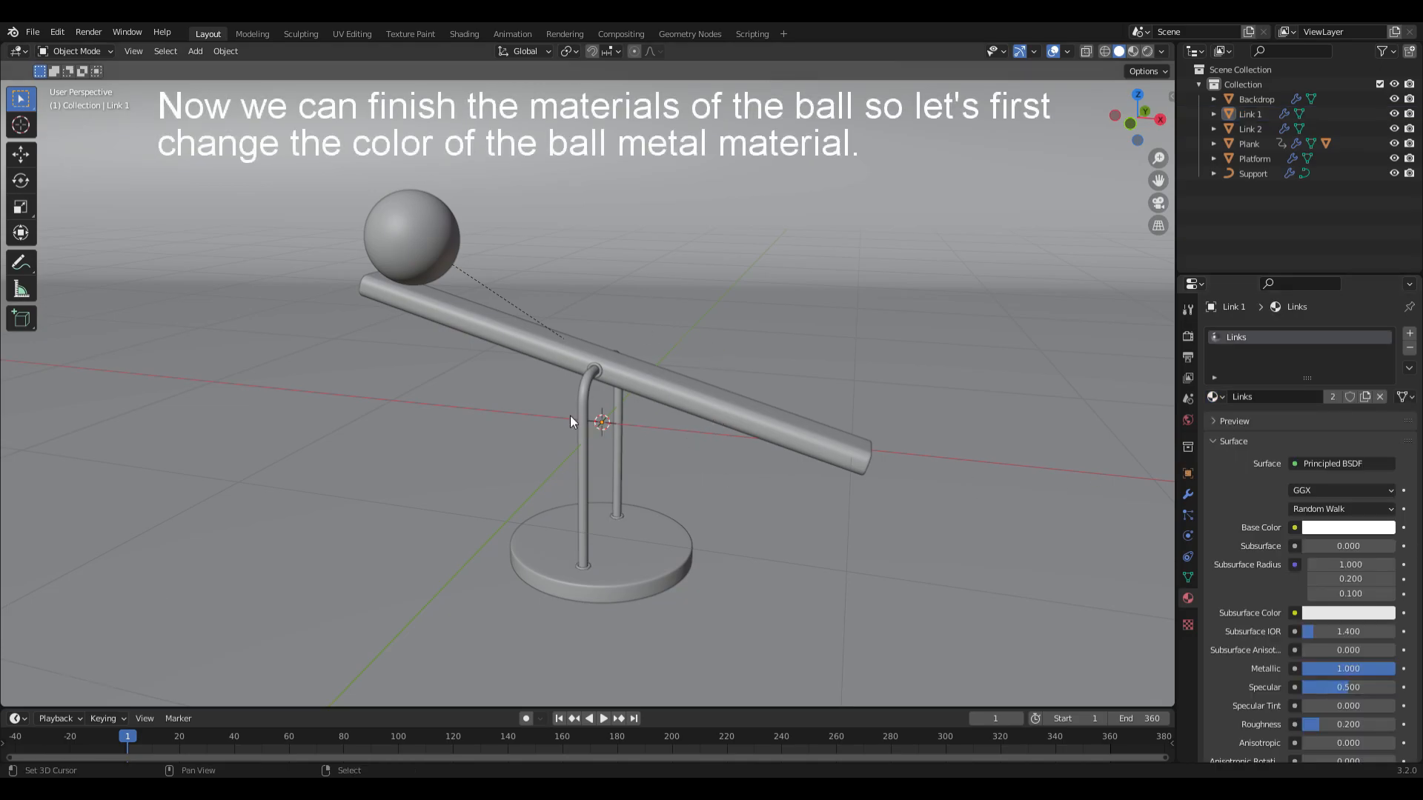
Select the ball and set the Ball Metal material's base color to hex FF97C0
{"action": "left_click", "coordinate": [404, 241]}
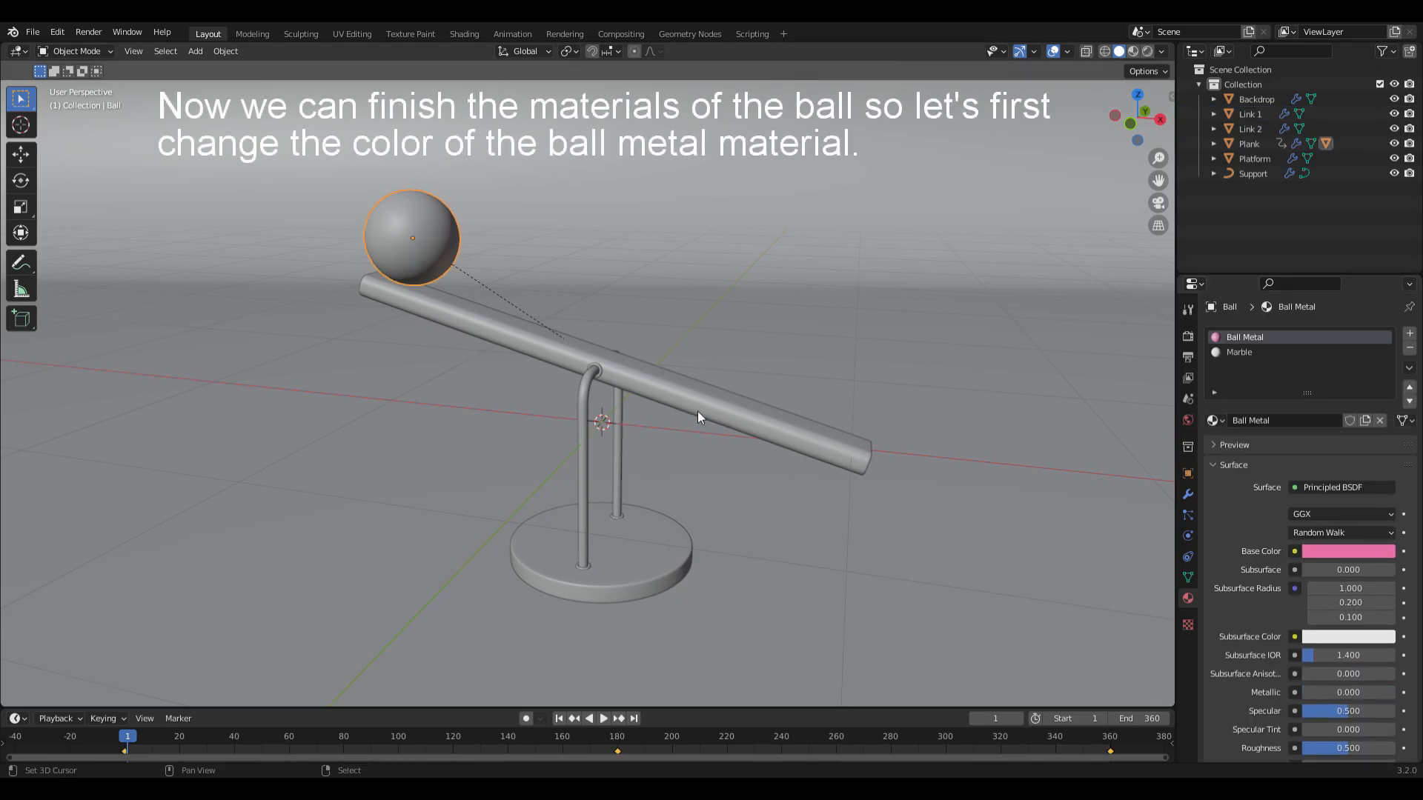
{"action": "left_click", "coordinate": [1330, 550]}
{"action": "left_click", "coordinate": [1365, 462]}
{"action": "left_click", "coordinate": [1333, 485]}
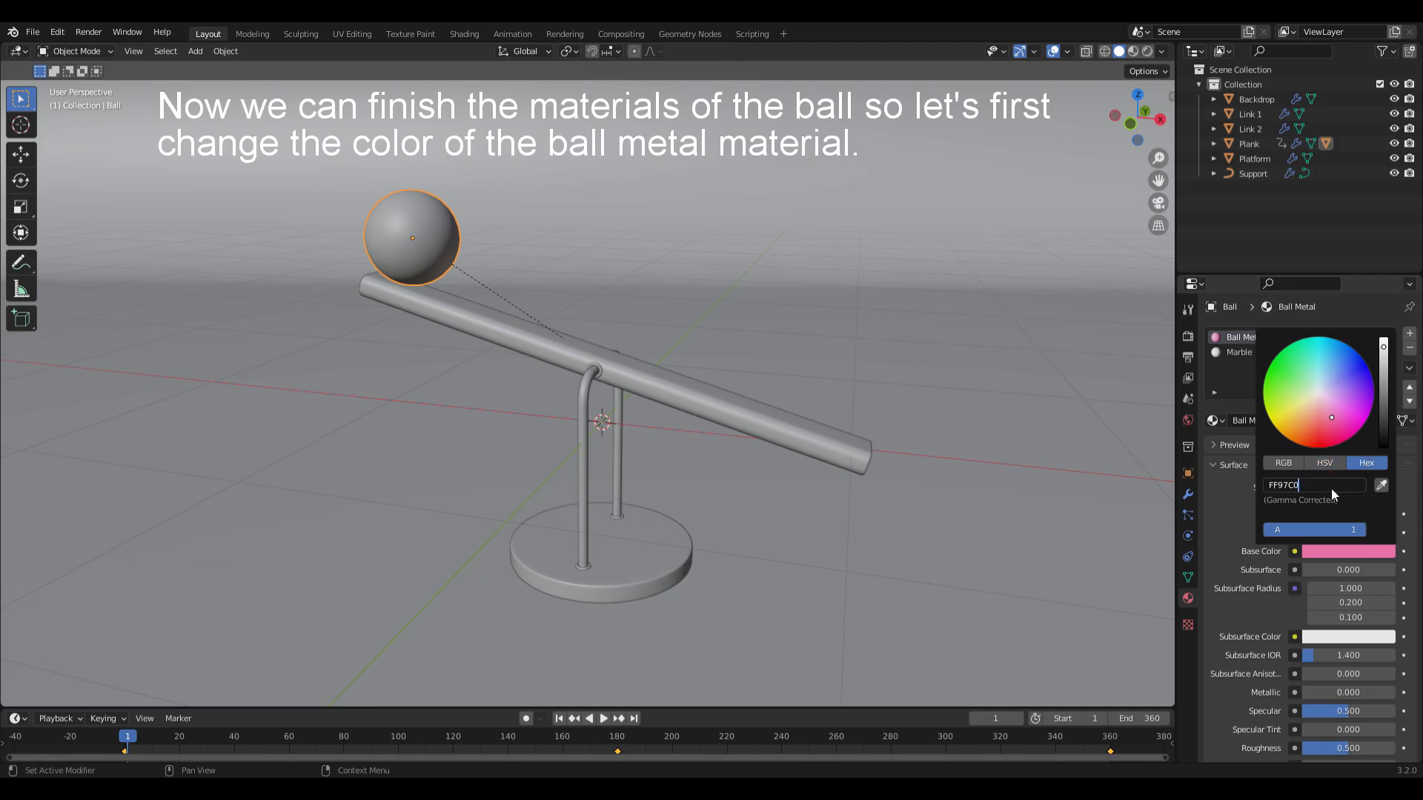
{"action": "key", "text": "Return"}
Set the Ball Metal material's metallic to 1 and its roughness to 0.25
{"action": "left_click", "coordinate": [1337, 692]}
{"action": "type", "text": "1"}
{"action": "key", "text": "Return"}
{"action": "left_click", "coordinate": [1347, 748]}
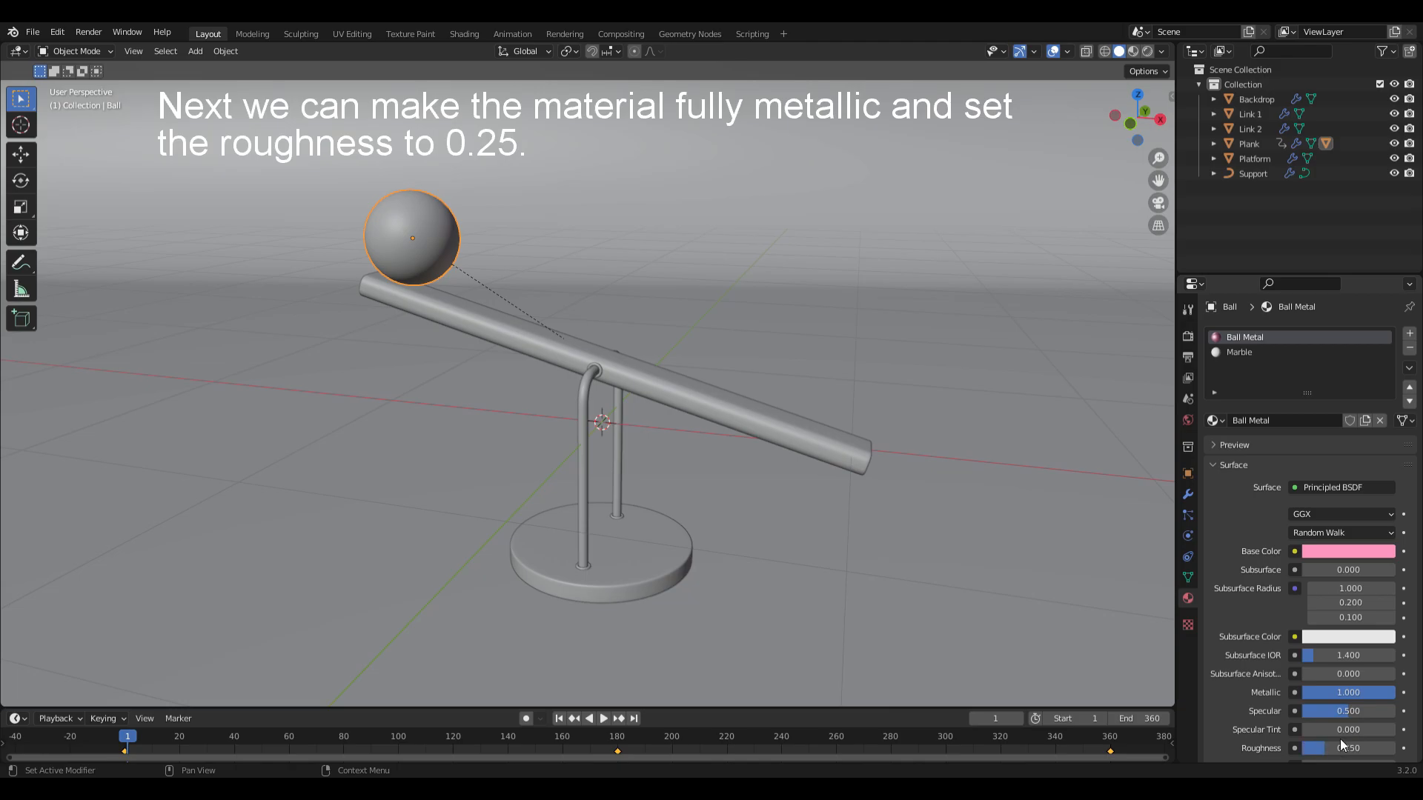
Select the ball's Marble material, split the 3D viewport horizontally and open the Shader Editor in the lower area with its sidebar hidden
{"action": "left_click", "coordinate": [1246, 354]}
{"action": "right_click", "coordinate": [1186, 385]}
{"action": "left_click", "coordinate": [1097, 393]}
{"action": "left_click", "coordinate": [874, 335]}
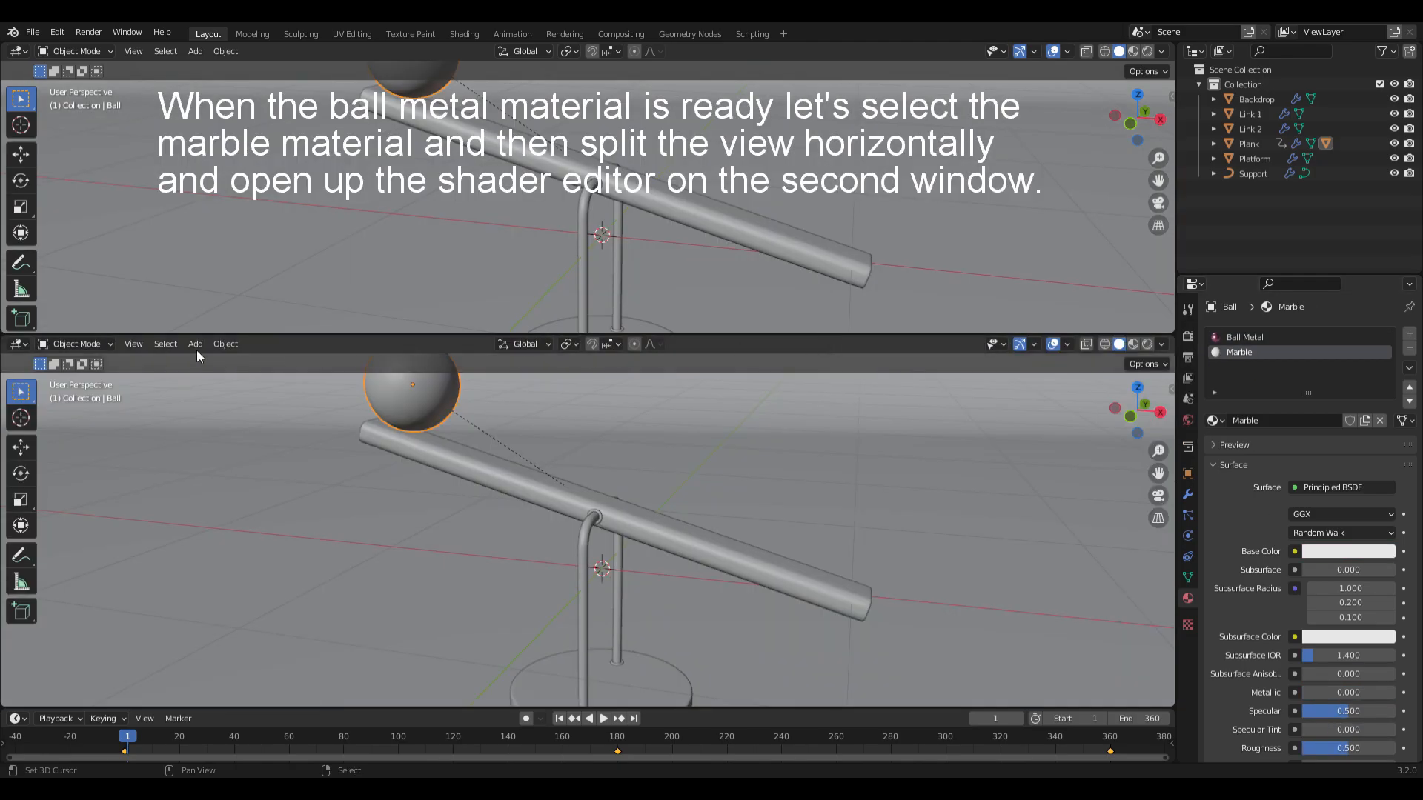
{"action": "left_click", "coordinate": [20, 346]}
{"action": "left_click", "coordinate": [52, 482]}
{"action": "key", "text": "n"}
Load the Marble12 color, roughness and normal maps onto the Marble material's Principled BSDF with the Principled Texture Setup
{"action": "scroll", "coordinate": [856, 541], "scroll_direction": "up", "scroll_amount": 6}
{"action": "left_click_drag", "start_coordinate": [826, 585], "coordinate": [1015, 440], "text": "alt"}
{"action": "left_click", "coordinate": [705, 367]}
{"action": "key", "text": "shift+ctrl+t"}
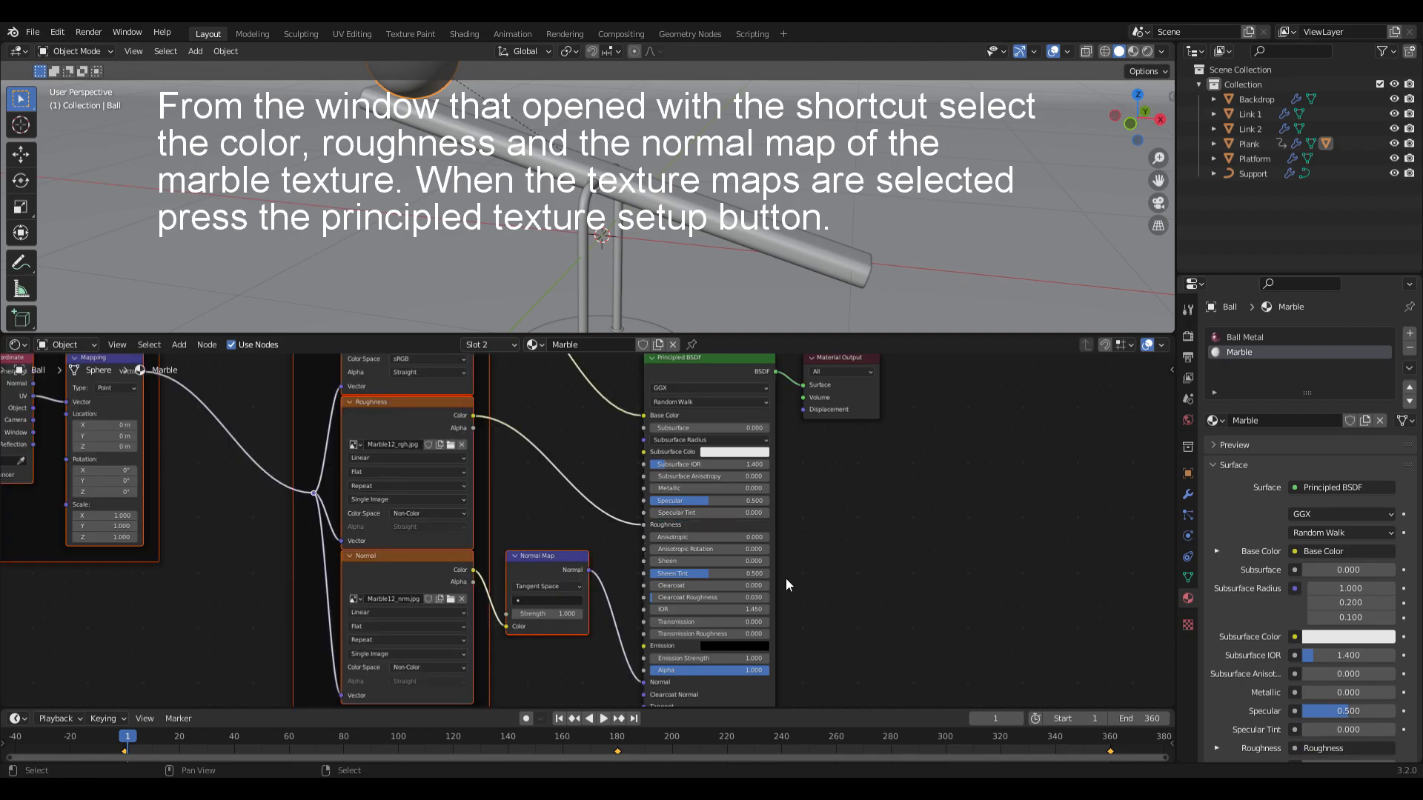
Delete the Normal Map node between the normal texture and the Principled BSDF
{"action": "scroll", "coordinate": [578, 536], "scroll_direction": "up", "scroll_amount": 5}
{"action": "left_click_drag", "start_coordinate": [564, 541], "coordinate": [654, 468], "text": "alt"}
{"action": "left_click", "coordinate": [611, 496]}
{"action": "key", "text": "x"}
Add a Bump node beside the normal texture and connect the texture's Color output to the Bump's Height input
{"action": "key", "text": "shift+a"}
{"action": "left_click", "coordinate": [610, 495]}
{"action": "type", "text": "bump"}
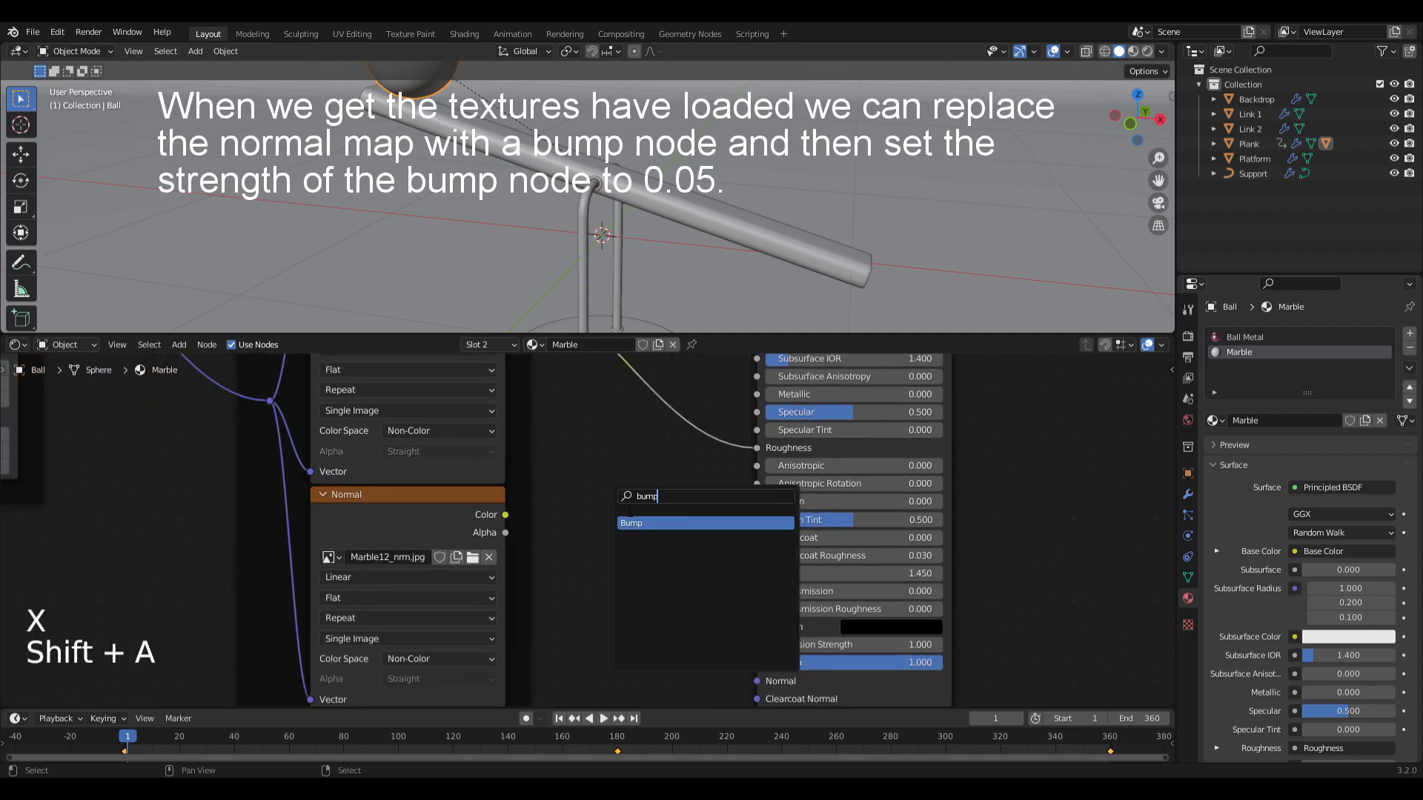
{"action": "key", "text": "Return"}
{"action": "left_click", "coordinate": [560, 508]}
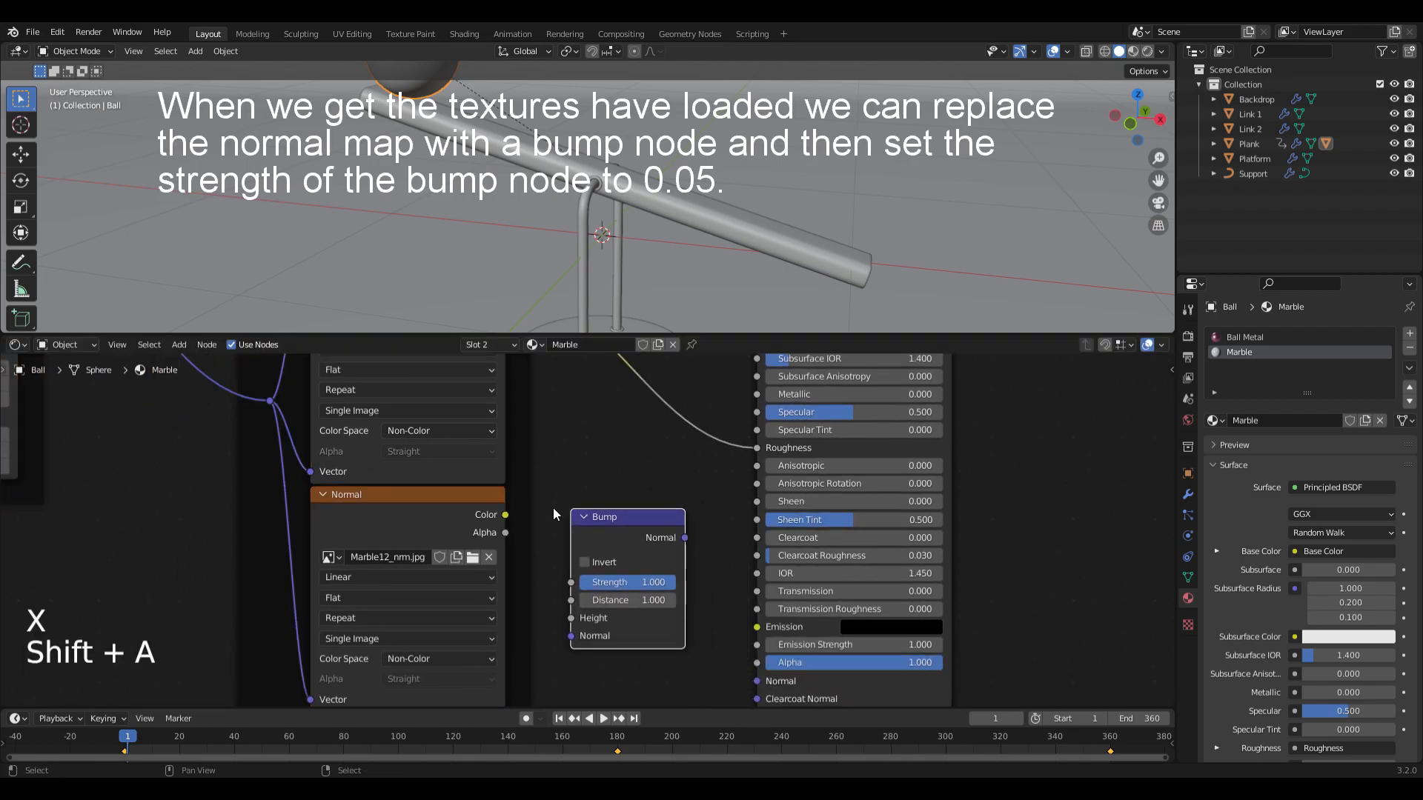
{"action": "left_click_drag", "start_coordinate": [504, 512], "coordinate": [534, 543]}
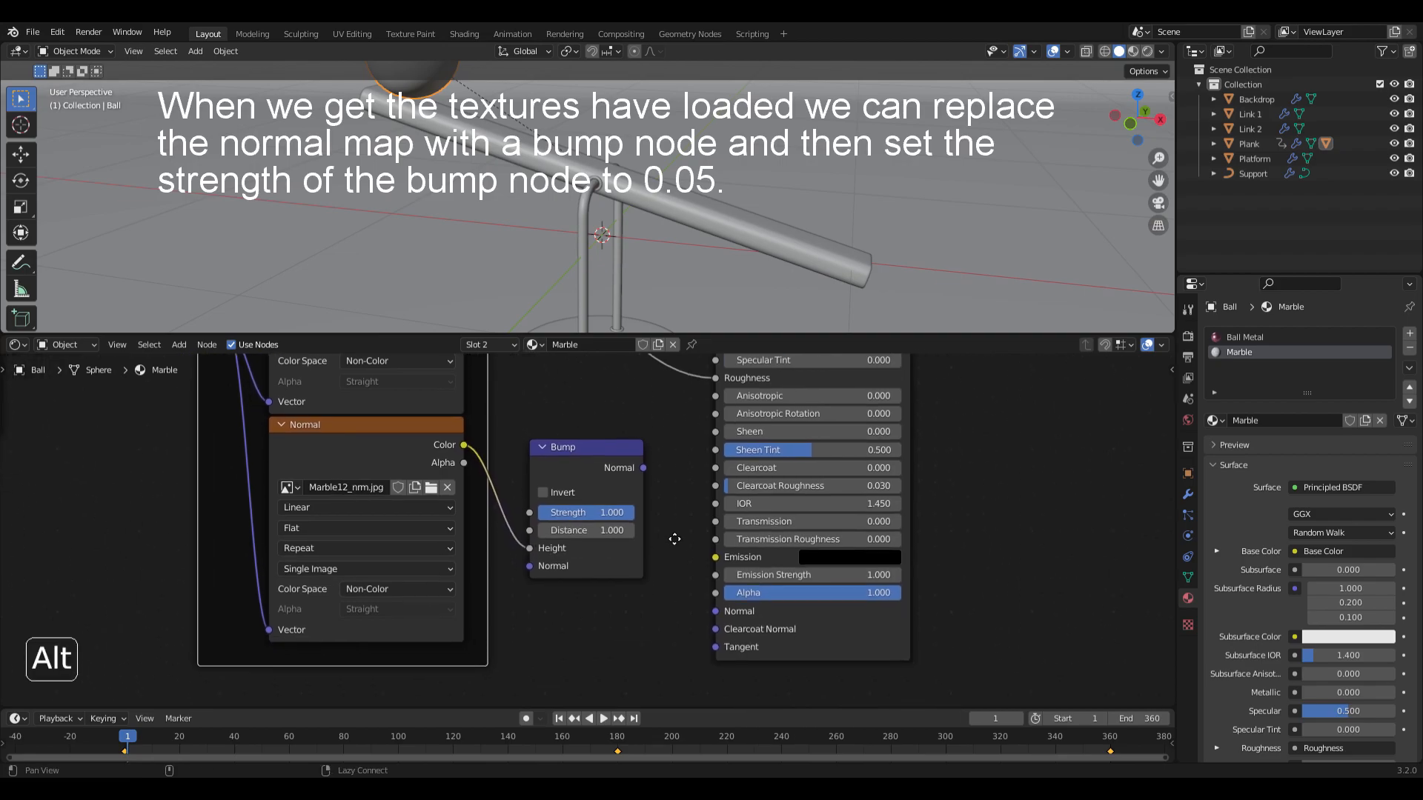
Connect the Bump node's Normal output to the Principled BSDF's Normal input and set the bump Strength to 0.05
{"action": "left_click_drag", "start_coordinate": [643, 465], "coordinate": [712, 608]}
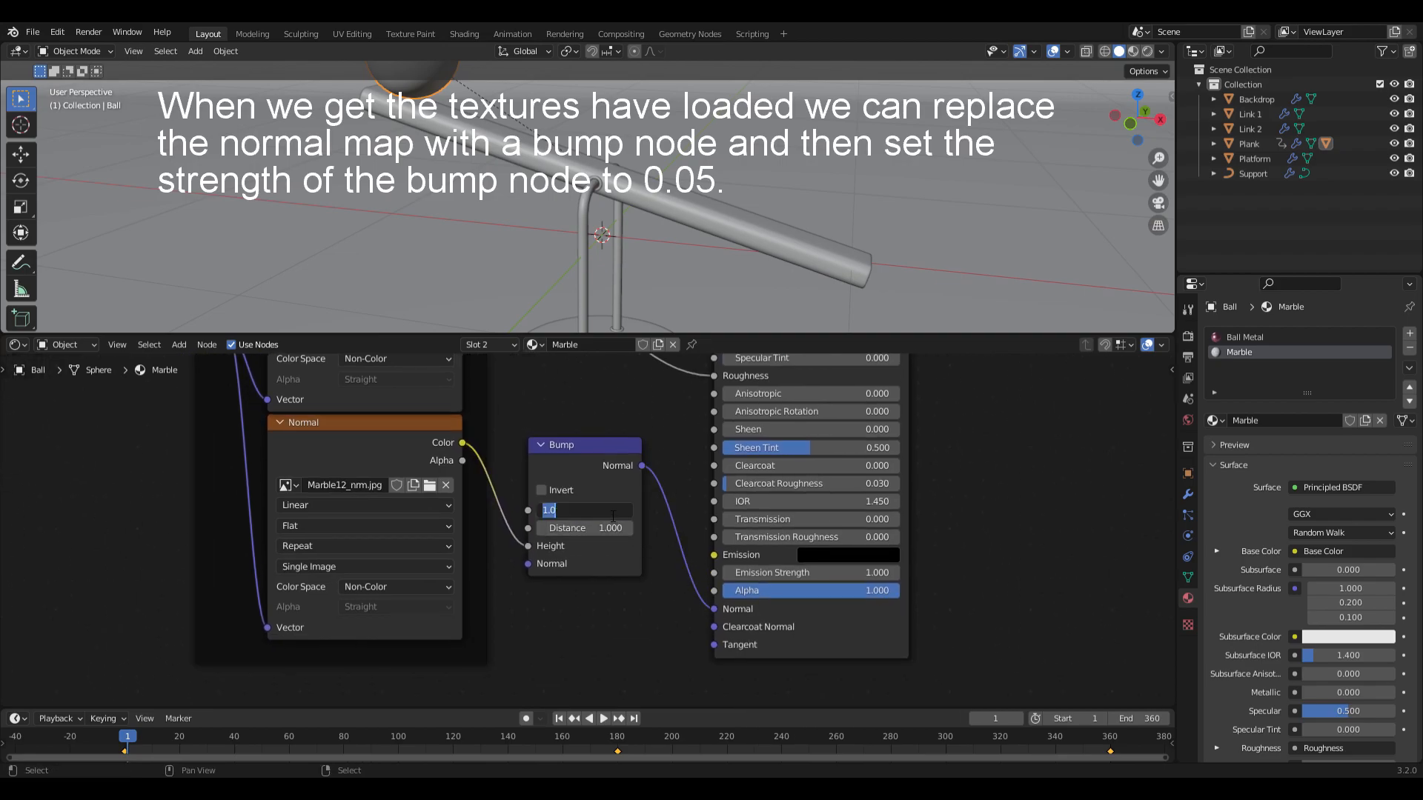
Insert a Math node on the link between the Roughness texture's Color output and the Principled BSDF's Roughness input
{"action": "left_click_drag", "start_coordinate": [618, 425], "coordinate": [623, 657], "text": "alt"}
{"action": "key", "text": "shift+a"}
{"action": "left_click", "coordinate": [623, 486]}
{"action": "type", "text": "math"}
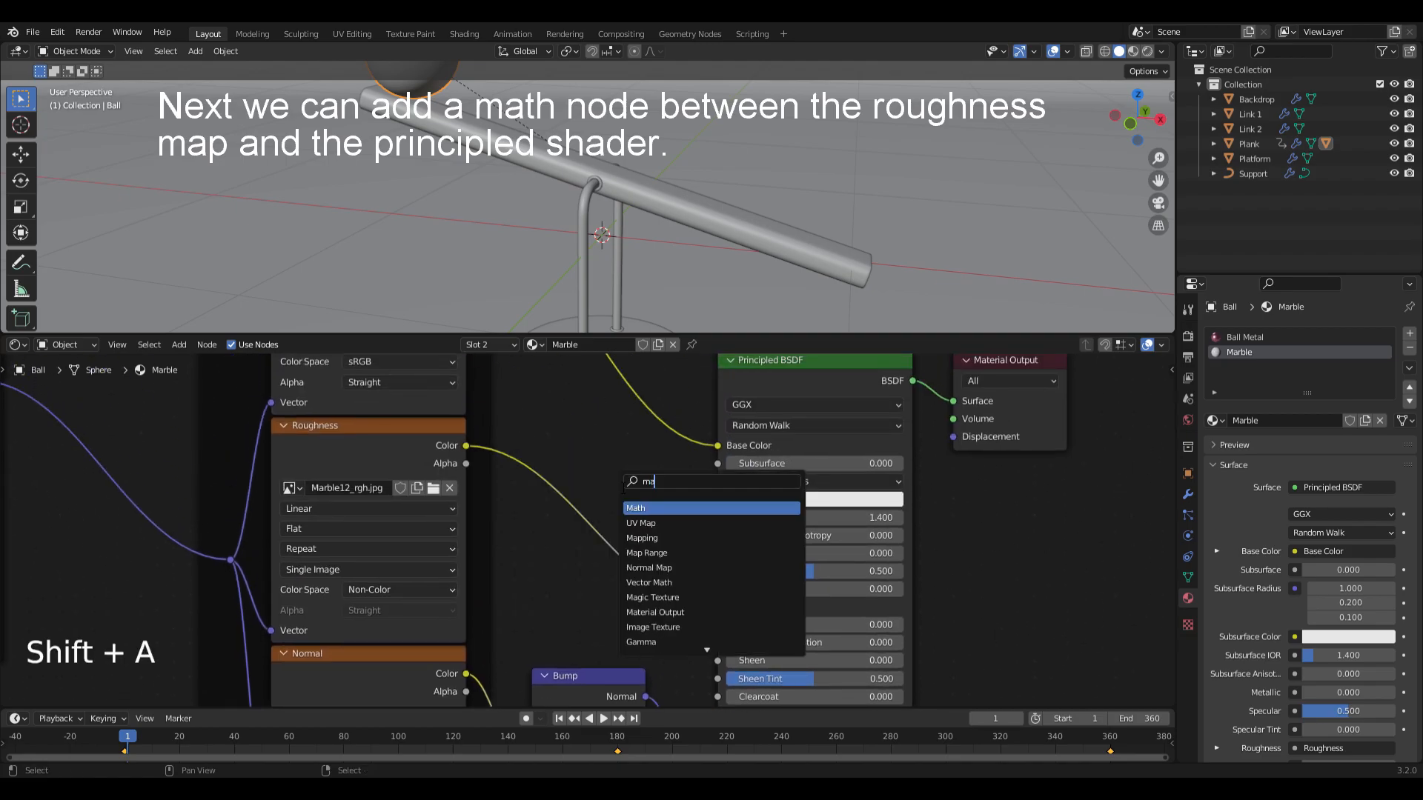
{"action": "left_click", "coordinate": [650, 509]}
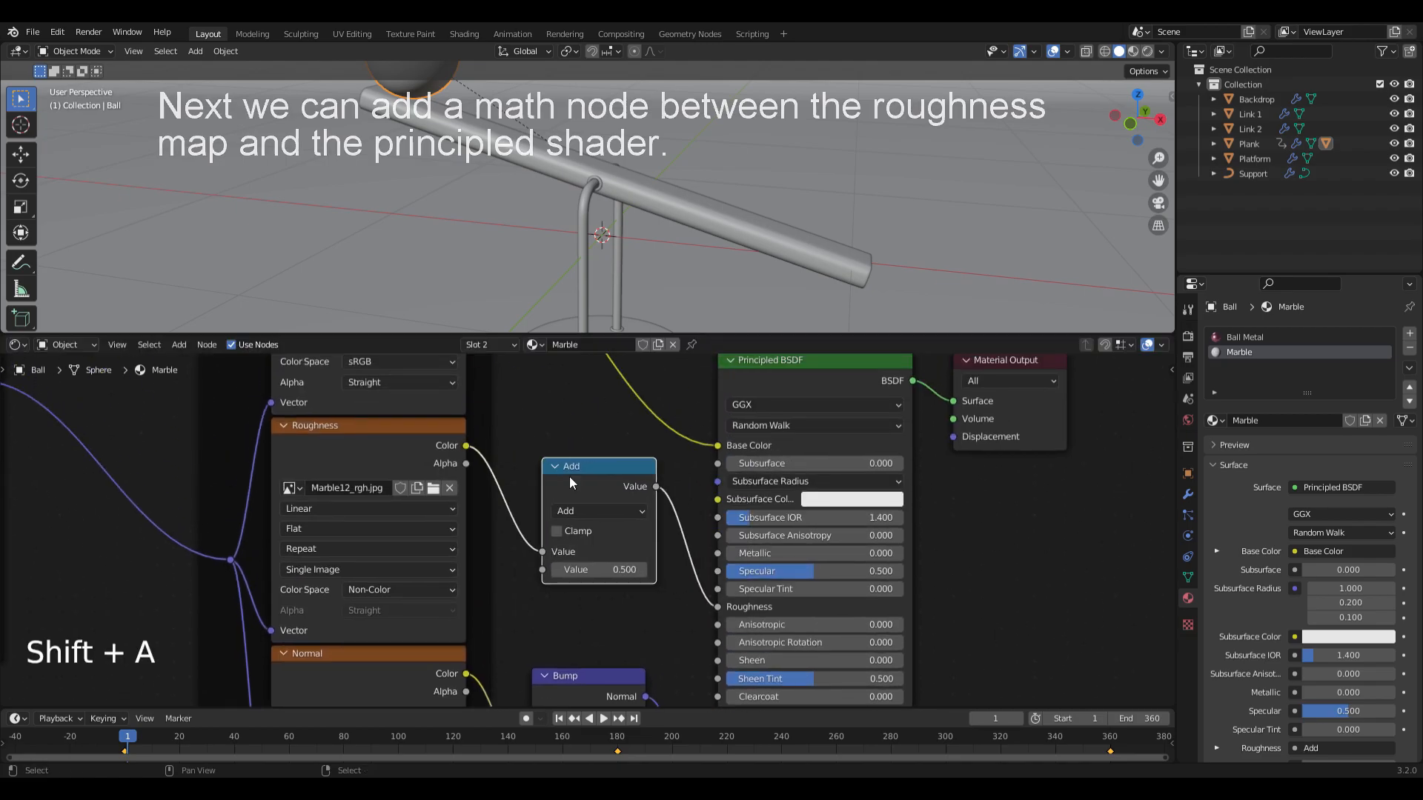
{"action": "left_click", "coordinate": [566, 473]}
Switch the Math node's operation to Multiply and set its value to 0.6
{"action": "left_click", "coordinate": [581, 508]}
{"action": "left_click", "coordinate": [581, 590]}
{"action": "left_click", "coordinate": [594, 570]}
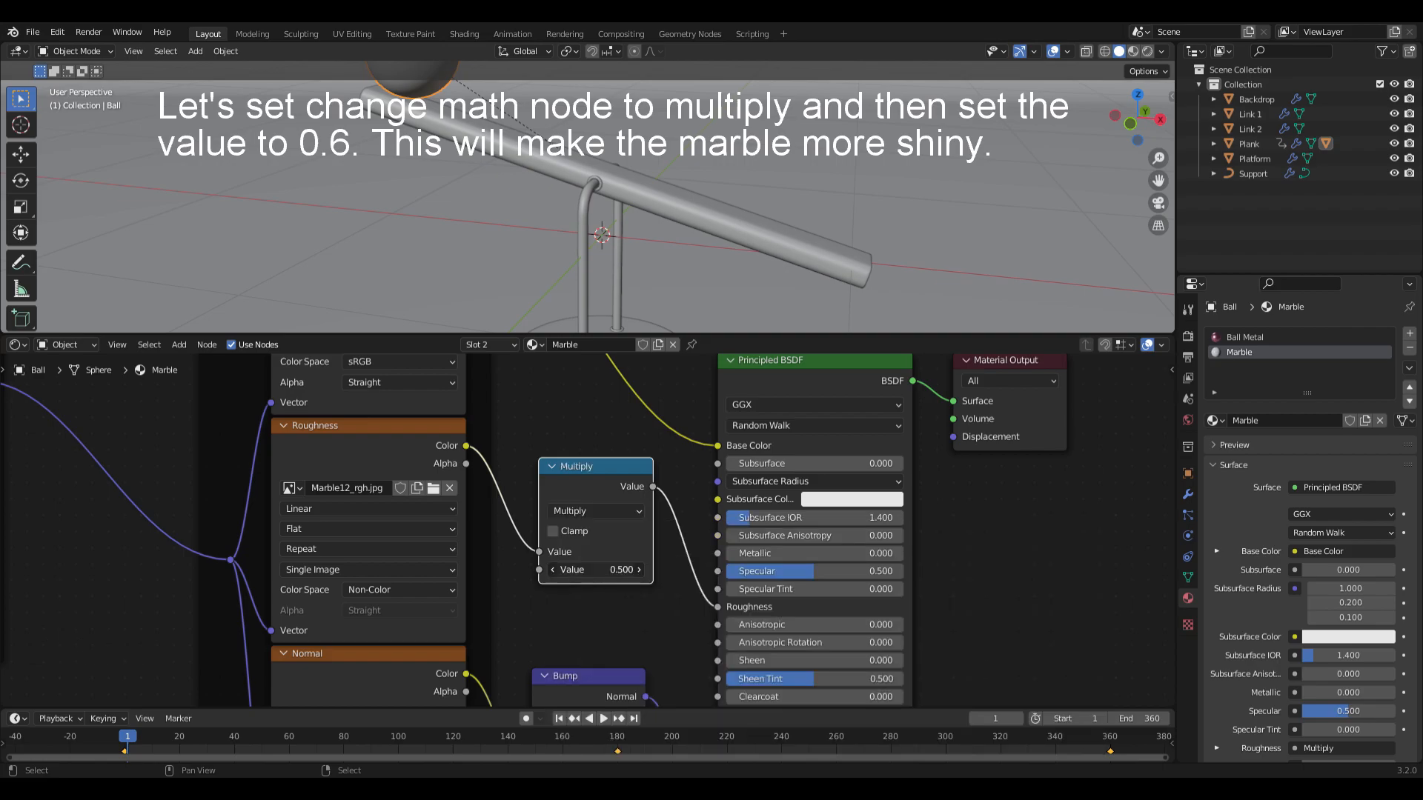
{"action": "type", "text": "0.6"}
{"action": "key", "text": "Return"}
Insert an RGB Curves node between the Base Color texture and the Principled BSDF's Base Color input
{"action": "left_click_drag", "start_coordinate": [564, 426], "coordinate": [562, 600], "text": "alt"}
{"action": "key", "text": "shift+a"}
{"action": "left_click", "coordinate": [597, 475]}
{"action": "type", "text": "rgb"}
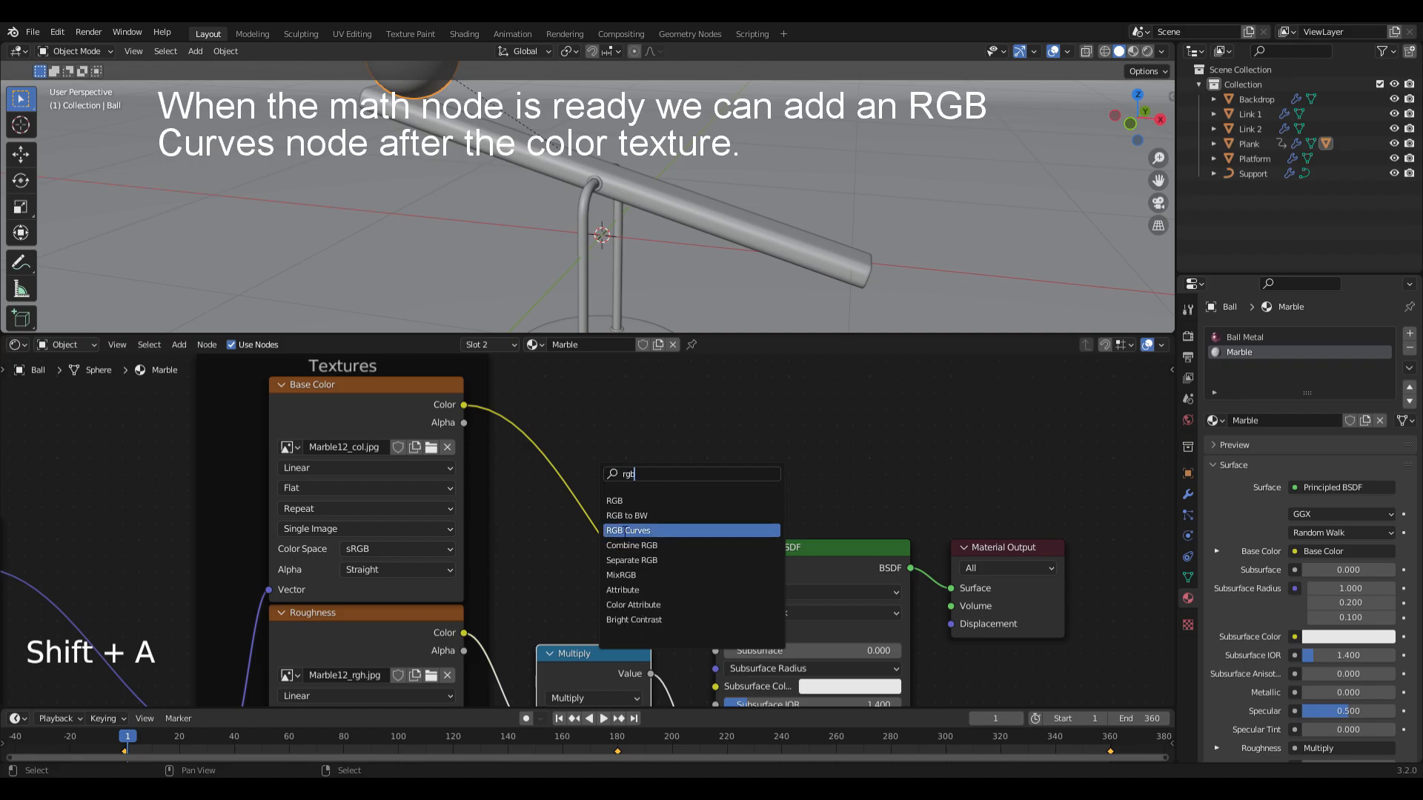
{"action": "left_click", "coordinate": [643, 530]}
{"action": "left_click", "coordinate": [568, 434]}
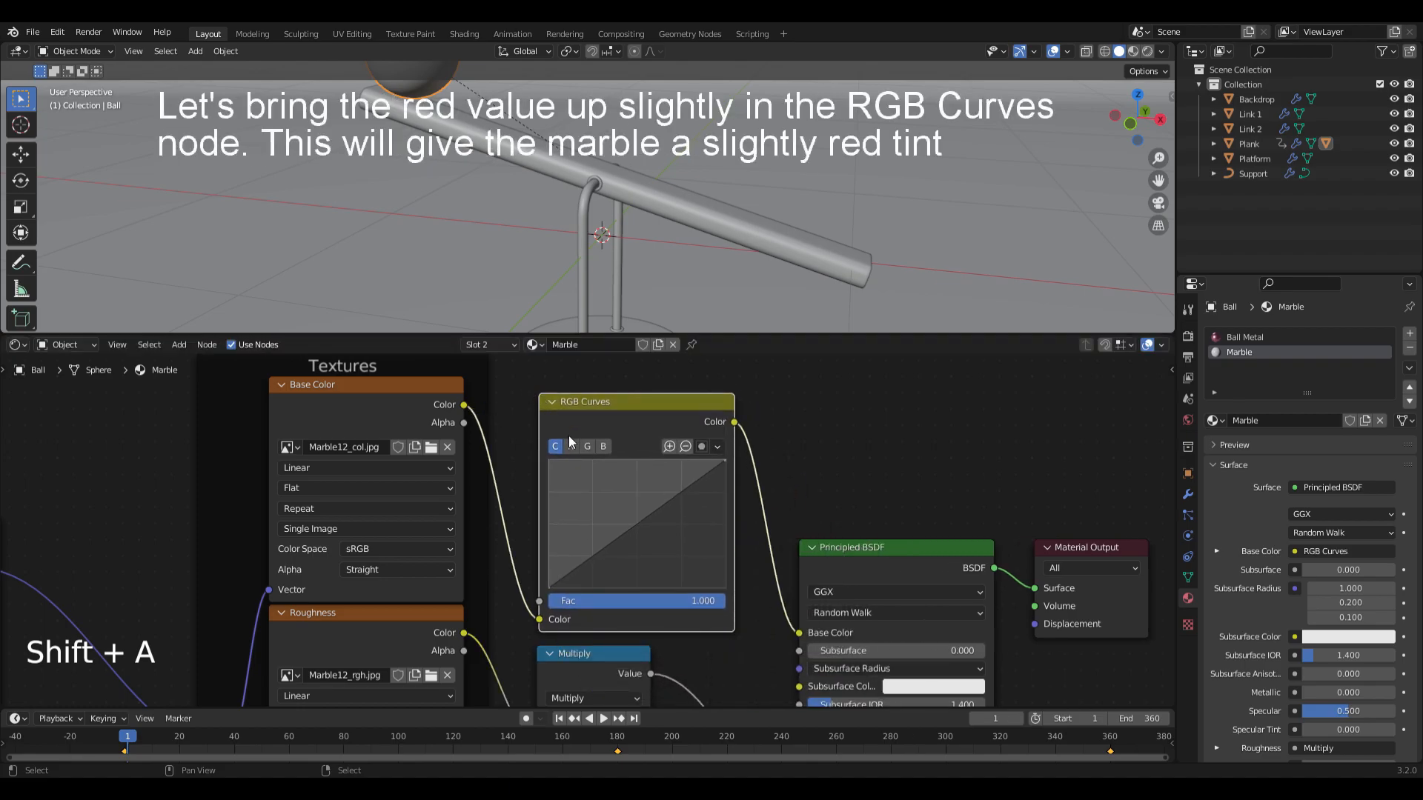
Raise the RGB Curves node's red channel with a point at about 0.42, 0.62, and move the node up clear of Multiply
{"action": "left_click_drag", "start_coordinate": [634, 523], "coordinate": [624, 508]}
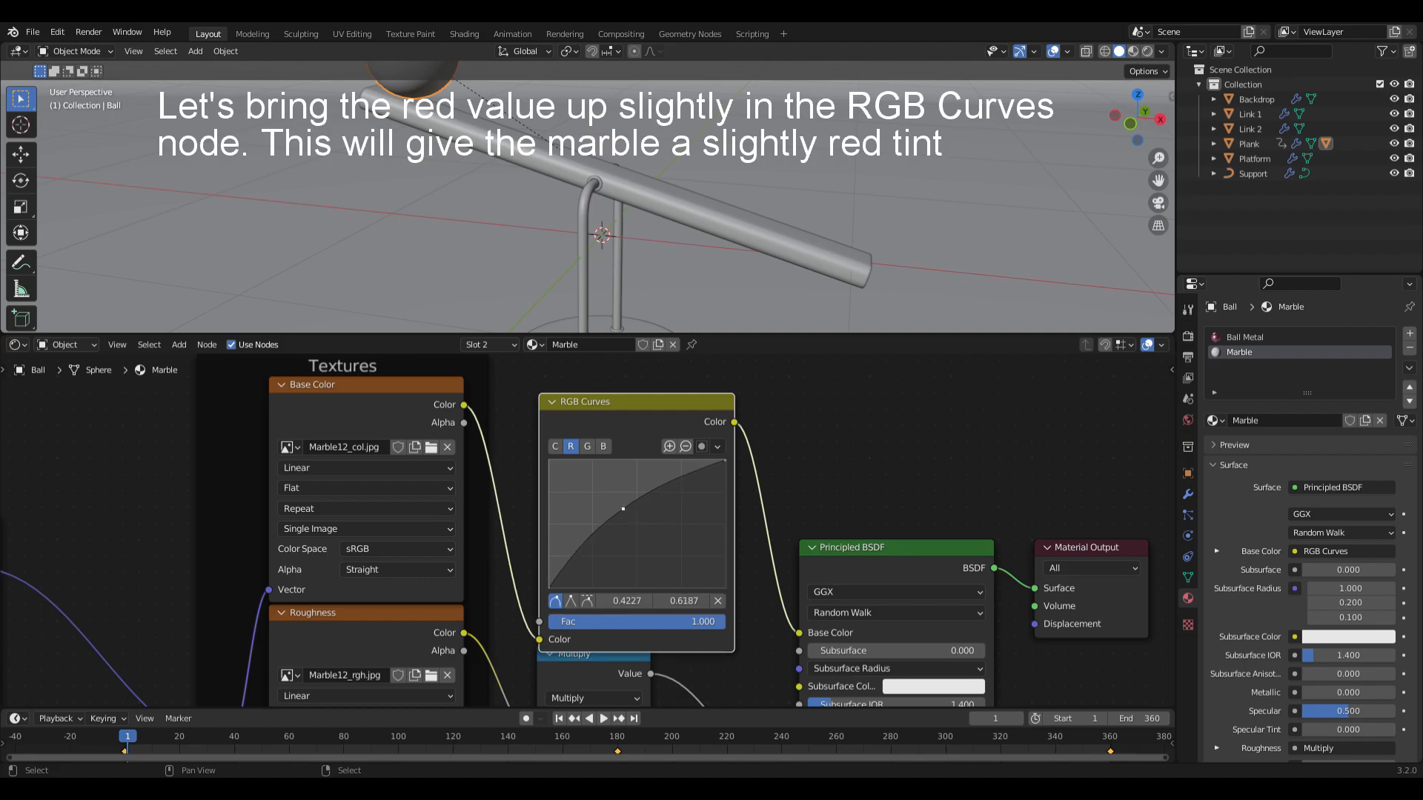
{"action": "left_click_drag", "start_coordinate": [646, 409], "coordinate": [649, 388]}
{"action": "left_click", "coordinate": [776, 431]}
Unwrap the ball's faces assigned to the Marble material in Edit Mode and return to Object Mode
{"action": "scroll", "coordinate": [788, 456], "scroll_direction": "down", "scroll_amount": 7}
{"action": "left_click_drag", "start_coordinate": [831, 537], "coordinate": [837, 440], "text": "alt"}
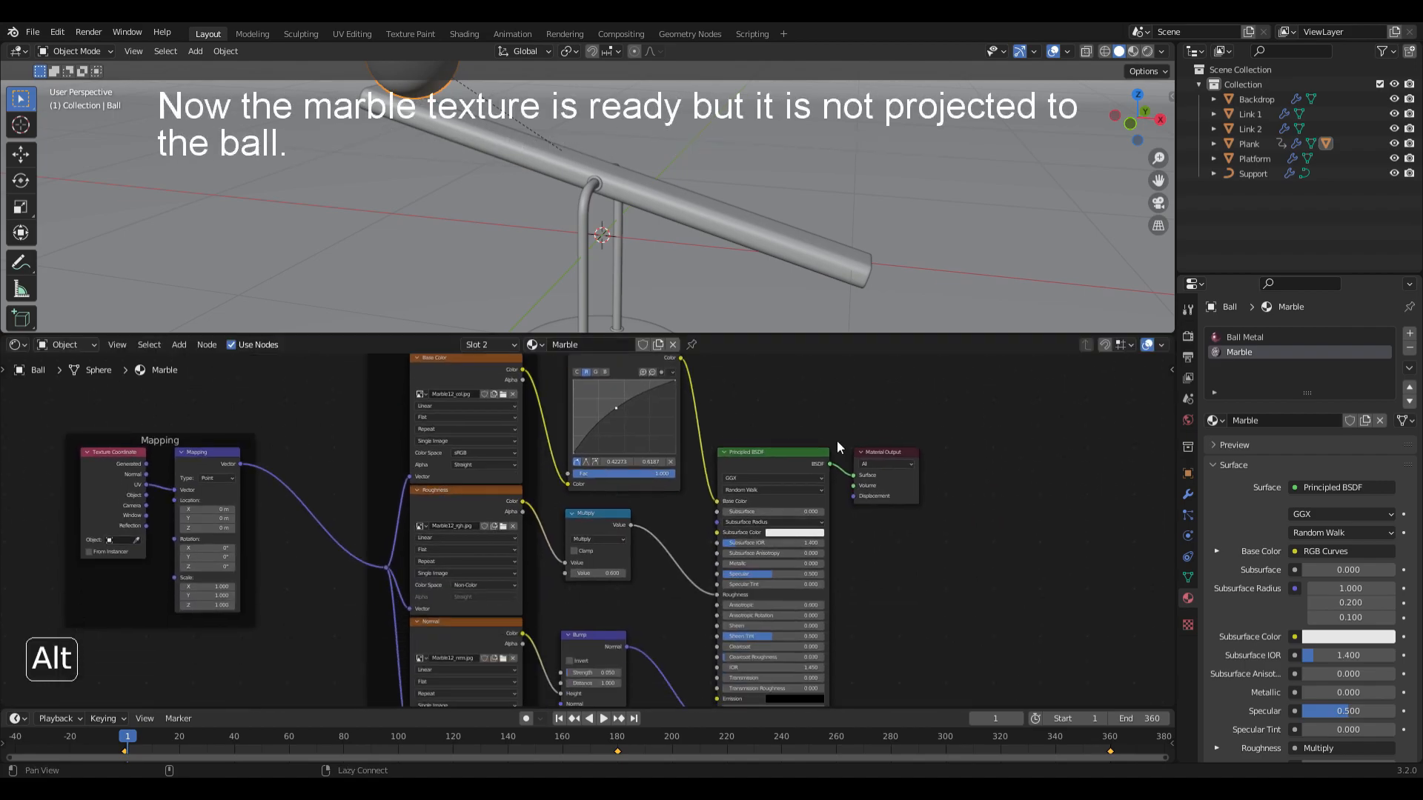
{"action": "left_click_drag", "start_coordinate": [591, 179], "coordinate": [664, 230], "text": "alt+shift"}
{"action": "key", "text": "Tab"}
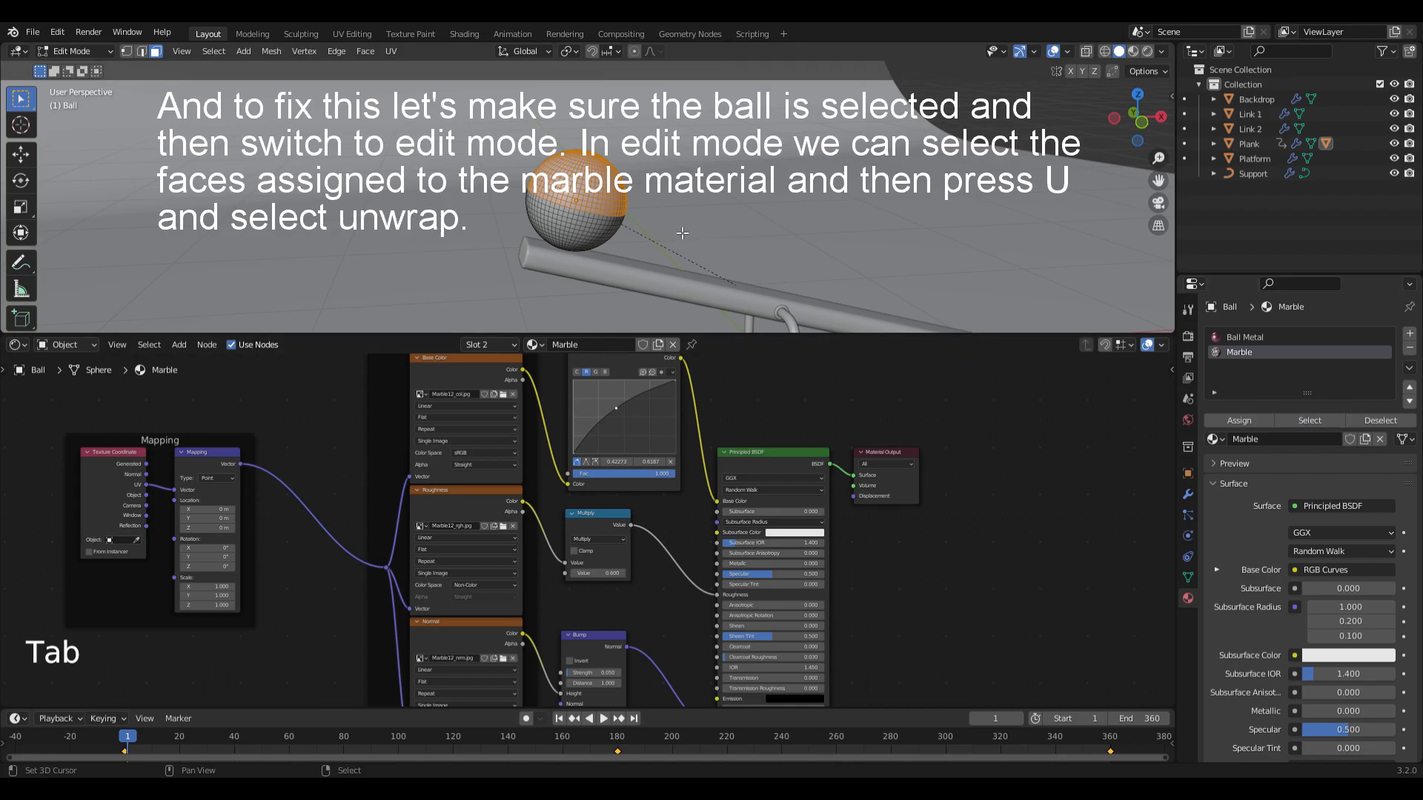
{"action": "key", "text": "u"}
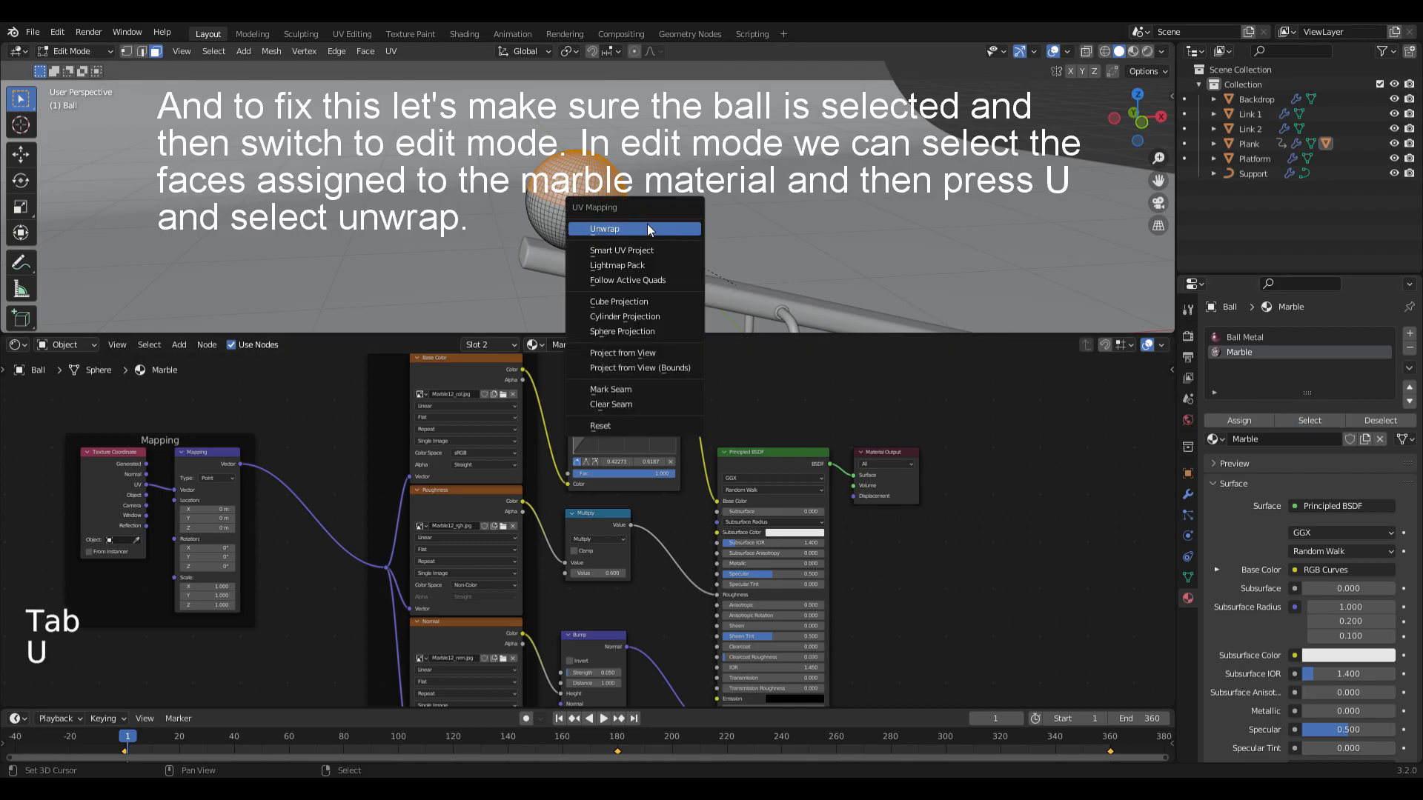
{"action": "left_click", "coordinate": [647, 229]}
{"action": "key", "text": "Tab"}
Close the Shader Editor area so that the 3D viewport fills the space again
{"action": "right_click", "coordinate": [740, 332]}
{"action": "left_click", "coordinate": [734, 341]}
{"action": "left_click", "coordinate": [700, 445]}
{"action": "scroll", "coordinate": [655, 322], "scroll_direction": "up", "scroll_amount": 6}
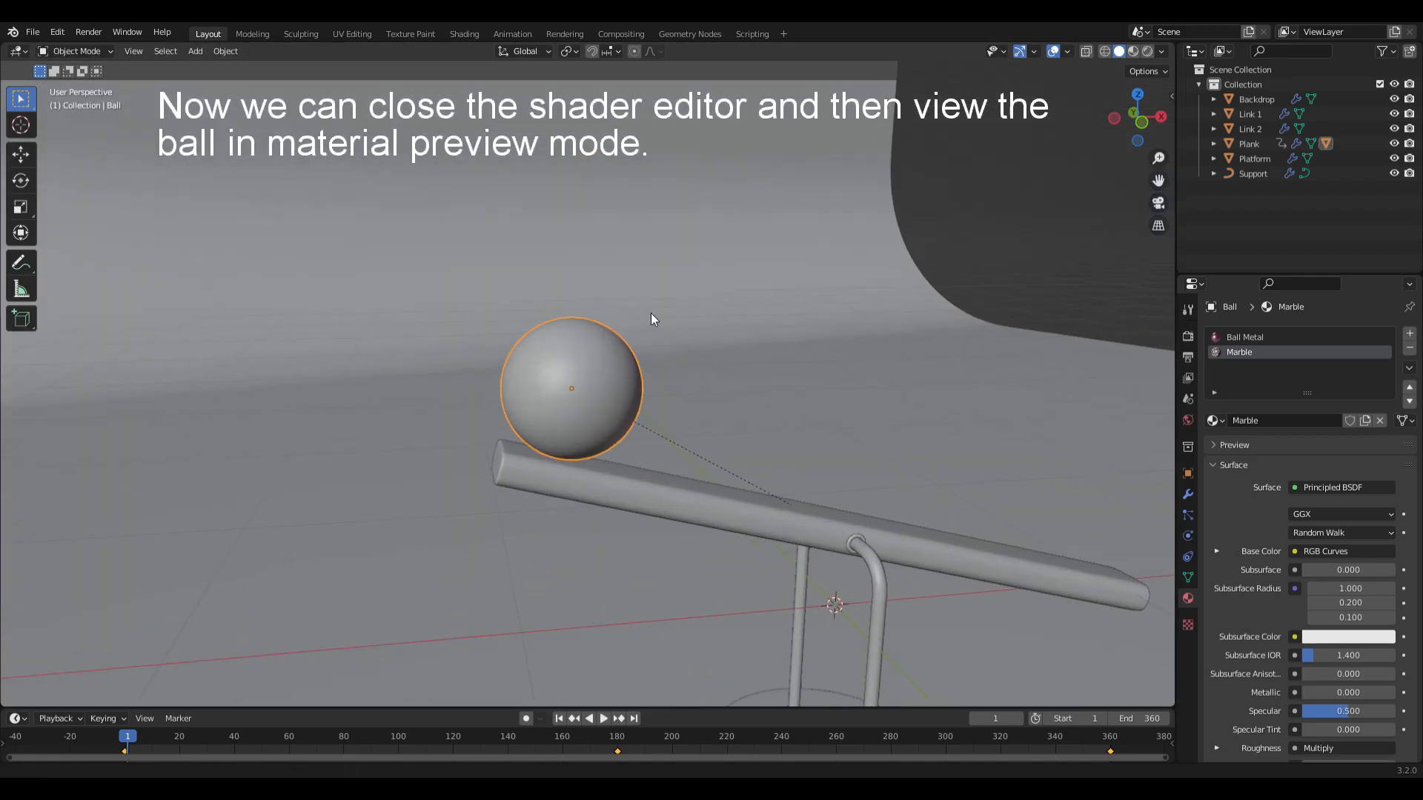
Inspect the ball's materials in Material Preview from another angle and return to Solid shading
{"action": "key", "text": "z"}
{"action": "left_click", "coordinate": [646, 447]}
{"action": "mouse_move", "coordinate": [646, 447]}
{"action": "middle_mouse_down"}
{"action": "mouse_move", "coordinate": [749, 421]}
{"action": "mouse_move", "coordinate": [628, 429]}
{"action": "mouse_move", "coordinate": [733, 424]}
{"action": "mouse_move", "coordinate": [844, 520]}
{"action": "mouse_move", "coordinate": [768, 422]}
{"action": "mouse_move", "coordinate": [772, 489]}
{"action": "mouse_move", "coordinate": [790, 483]}
{"action": "mouse_move", "coordinate": [640, 363]}
{"action": "mouse_move", "coordinate": [746, 420]}
{"action": "middle_mouse_up"}
{"action": "key", "text": "z"}
{"action": "left_click", "coordinate": [757, 402]}
Add a sphere empty at the 3D cursor and scale it by 0.5
{"action": "key", "text": "shift+a"}
{"action": "mouse_move", "coordinate": [588, 492]}
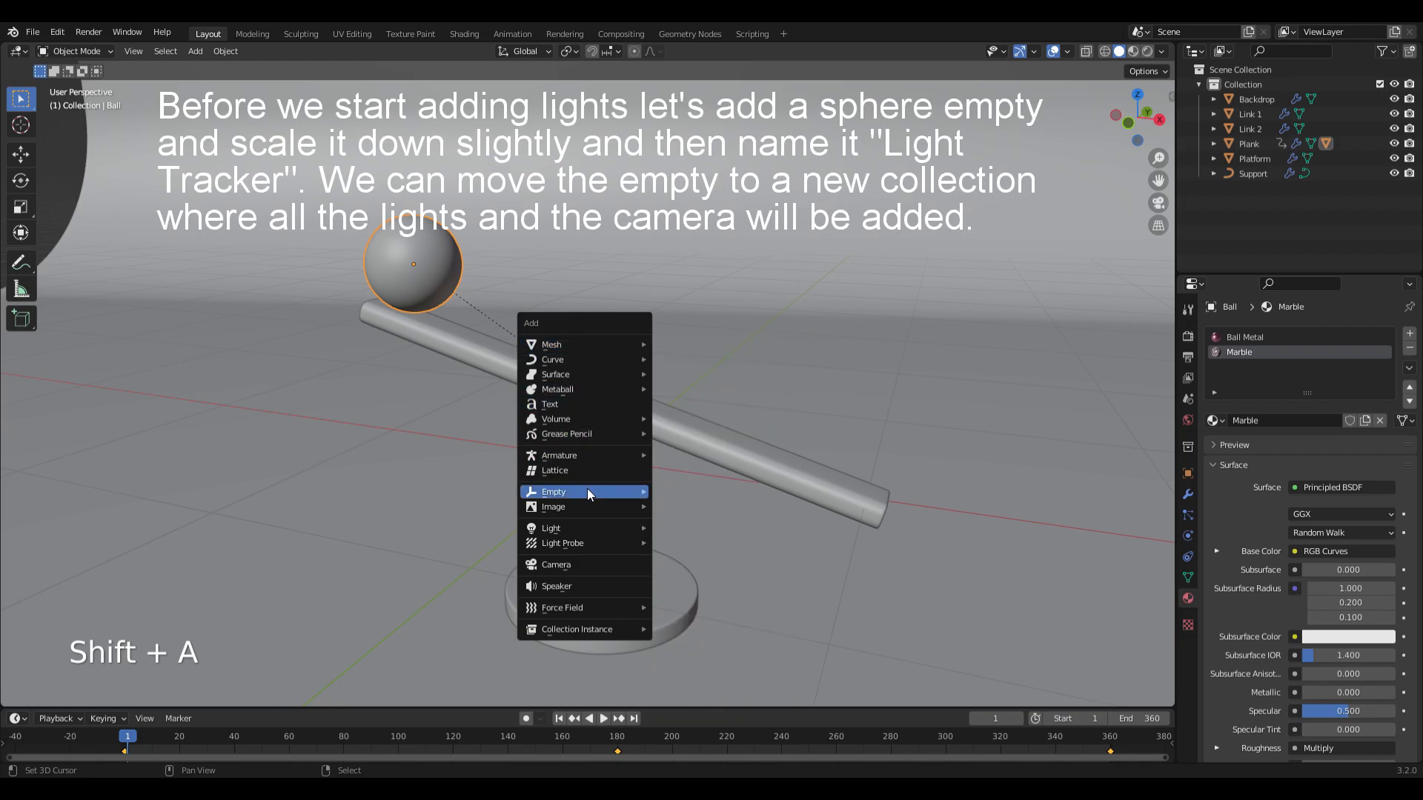
{"action": "left_click", "coordinate": [688, 573]}
{"action": "type", "text": "s0.5"}
{"action": "key", "text": "Return"}
Rename the empty Light Tracker and move it to a new collection named Camera and Lights
{"action": "key", "text": "F2"}
{"action": "type", "text": "Light"}
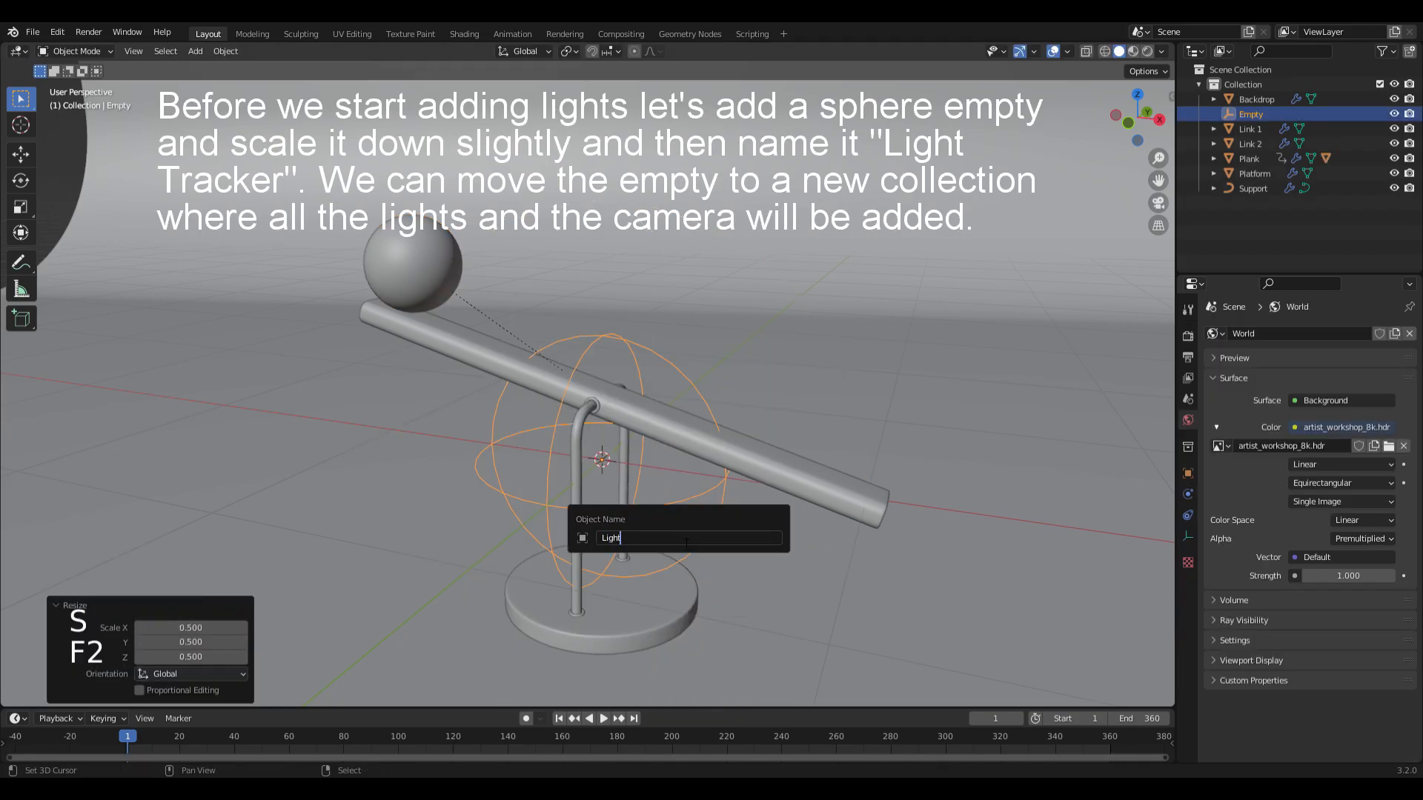
{"action": "type", "text": " Tracker"}
{"action": "key", "text": "Return"}
{"action": "key", "text": "m"}
{"action": "left_click", "coordinate": [686, 544]}
{"action": "type", "text": "Camera and Lig"}
{"action": "key", "text": "Return"}
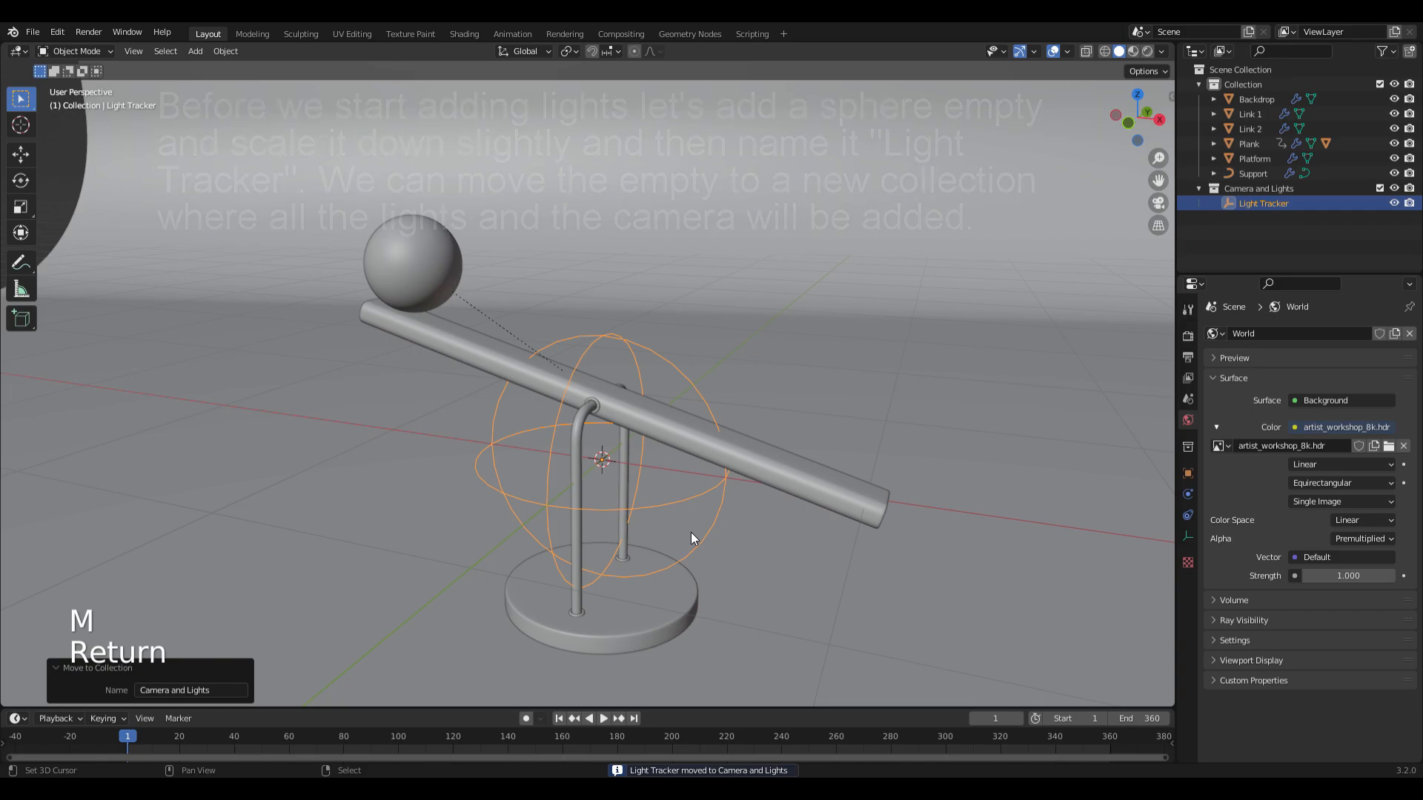
Add an area light to the Camera and Lights collection and scale it by 6
{"action": "left_click", "coordinate": [1242, 193]}
{"action": "key", "text": "shift+a"}
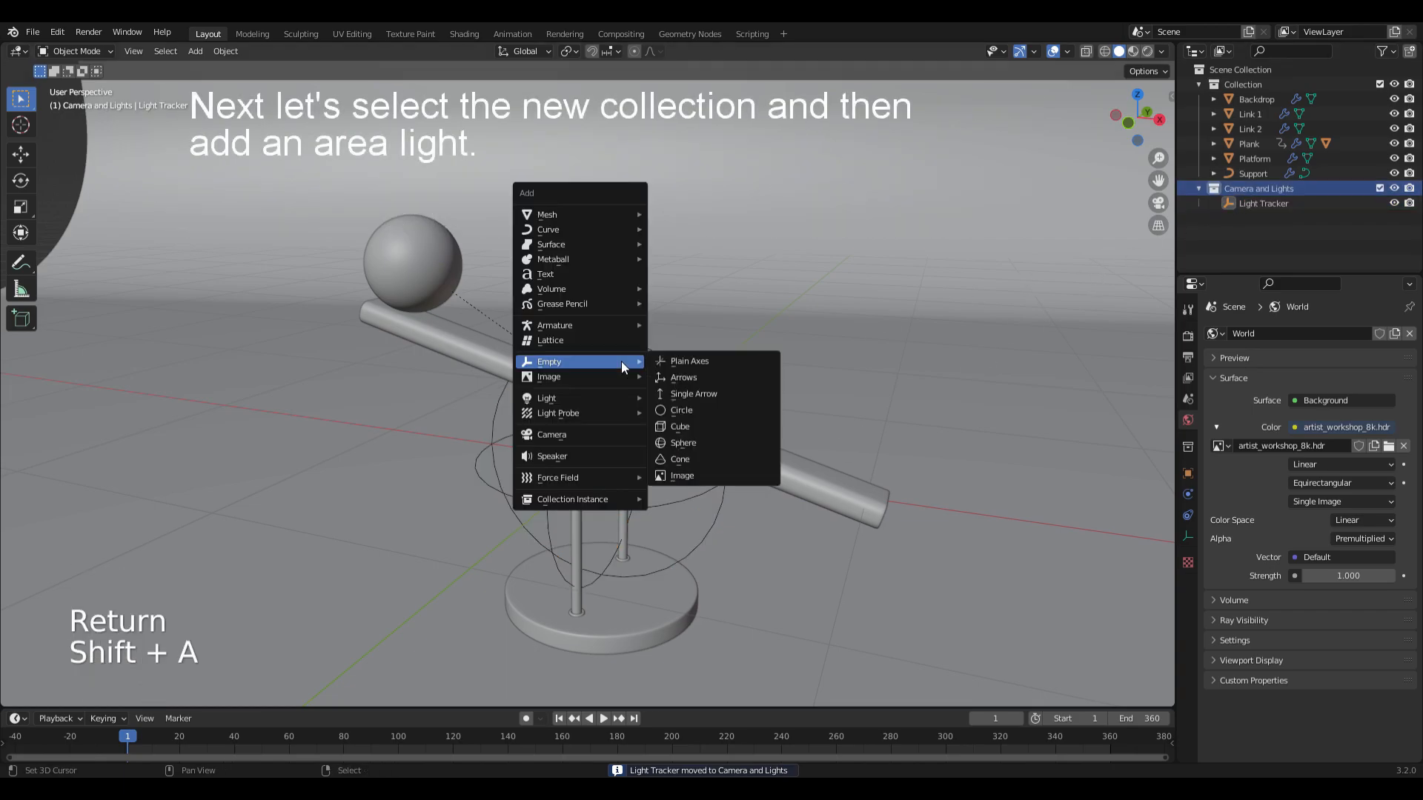
{"action": "mouse_move", "coordinate": [603, 401]}
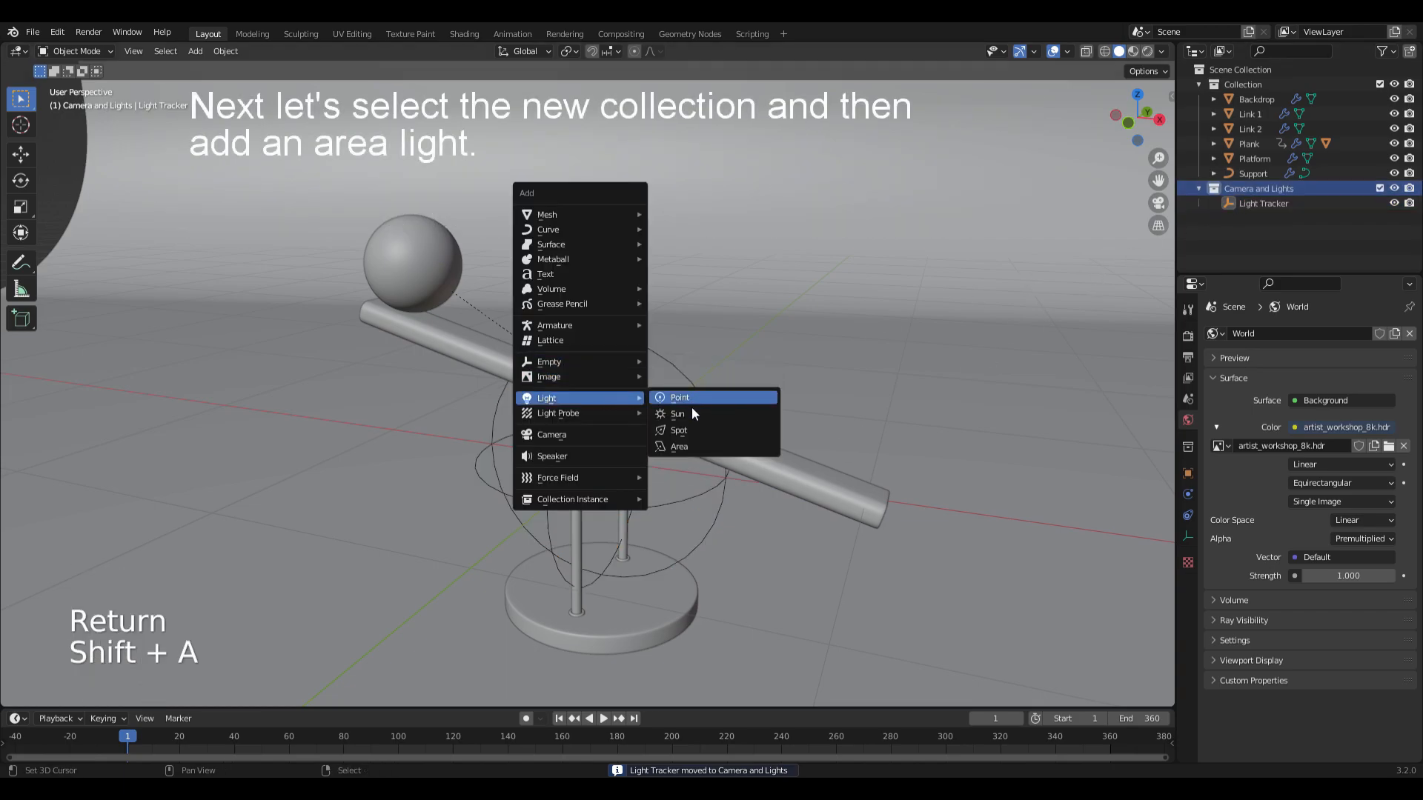
{"action": "left_click", "coordinate": [683, 449]}
{"action": "key", "text": "s"}
{"action": "key", "text": "6"}
{"action": "key", "text": "Return"}
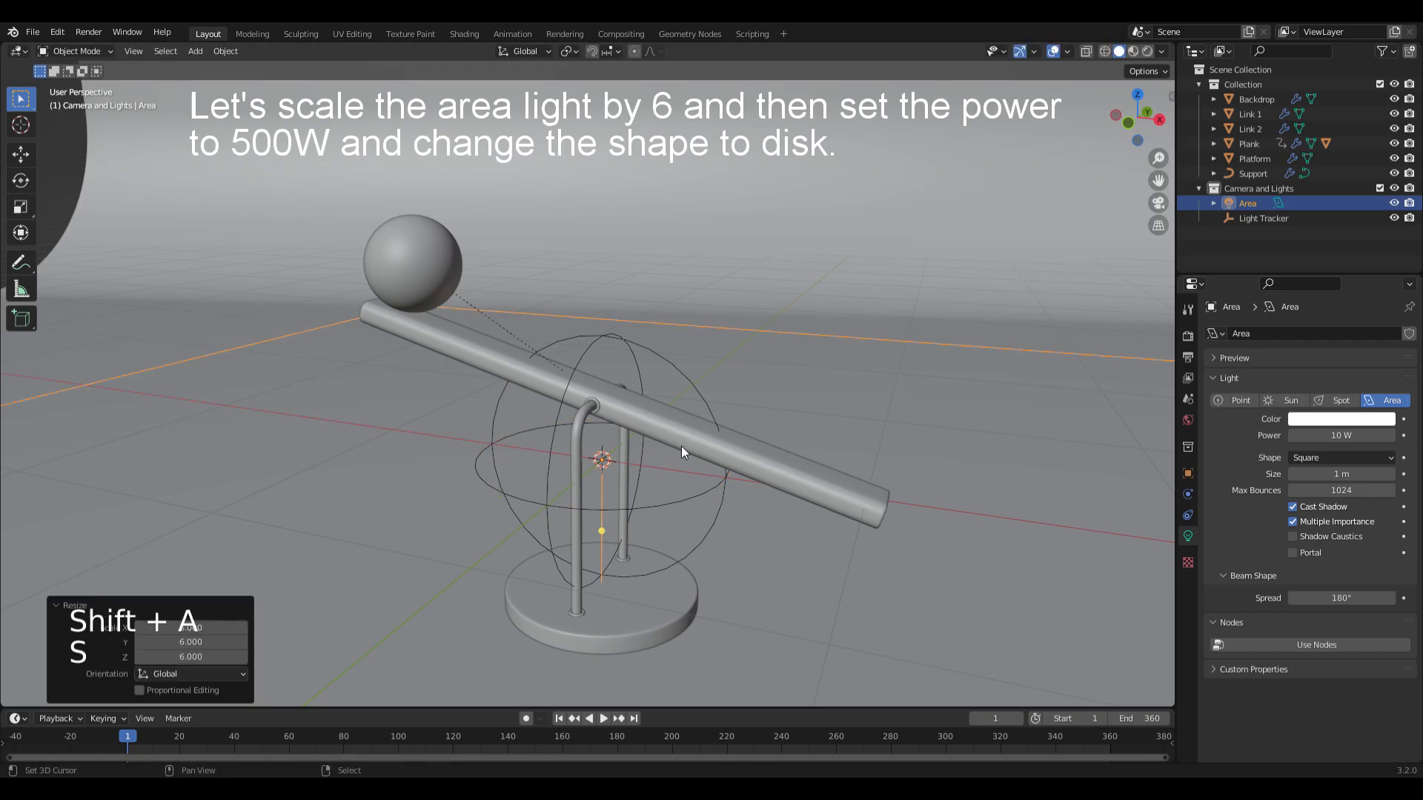
Set the area light's power to 500 W and its shape to Disk
{"action": "left_click", "coordinate": [1339, 438]}
{"action": "type", "text": "500"}
{"action": "key", "text": "Return"}
{"action": "left_click", "coordinate": [1331, 458]}
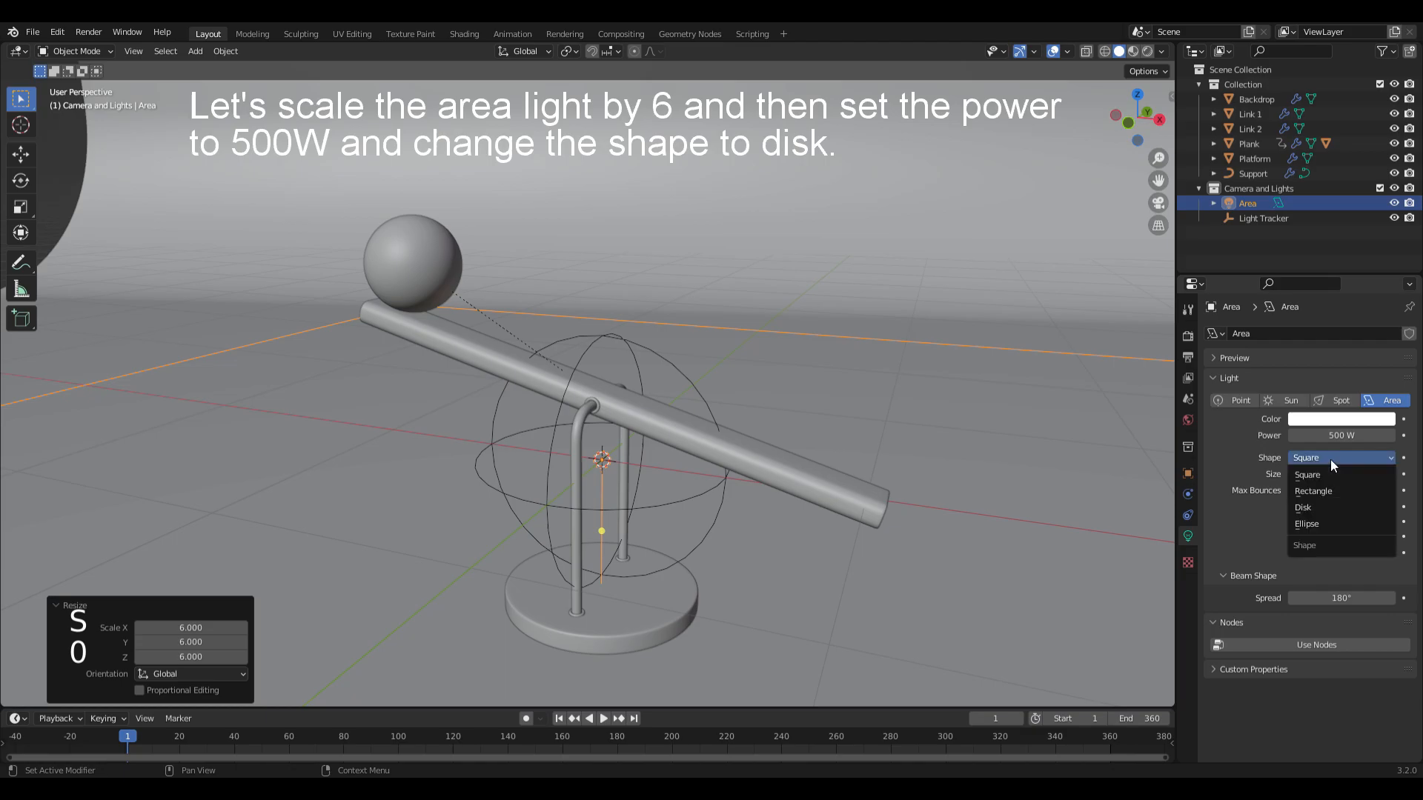
{"action": "left_click", "coordinate": [1316, 506]}
Set the area light's location to X -6 m, Y -9 m, Z 3 m
{"action": "left_click", "coordinate": [1188, 473]}
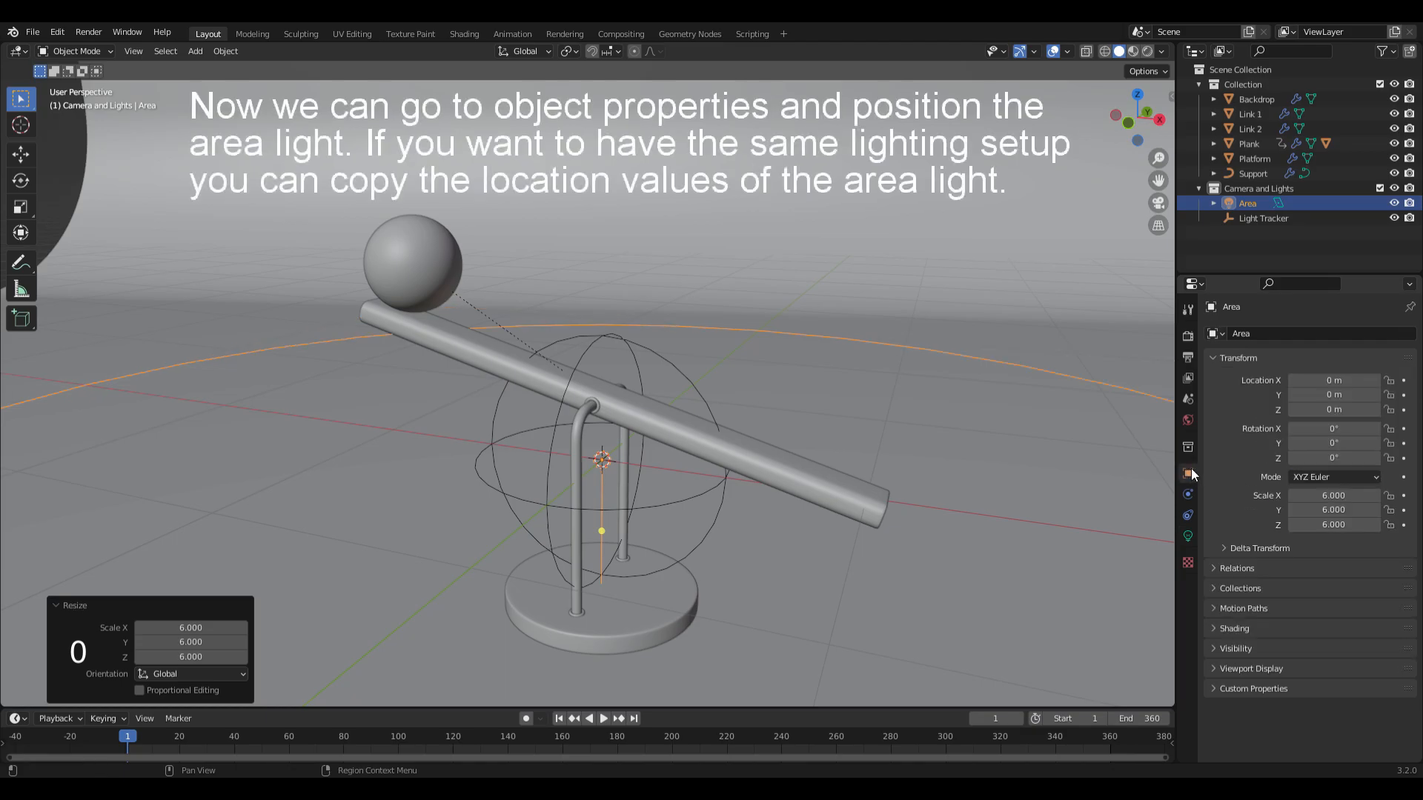
{"action": "scroll", "coordinate": [679, 316], "scroll_direction": "down", "scroll_amount": 8}
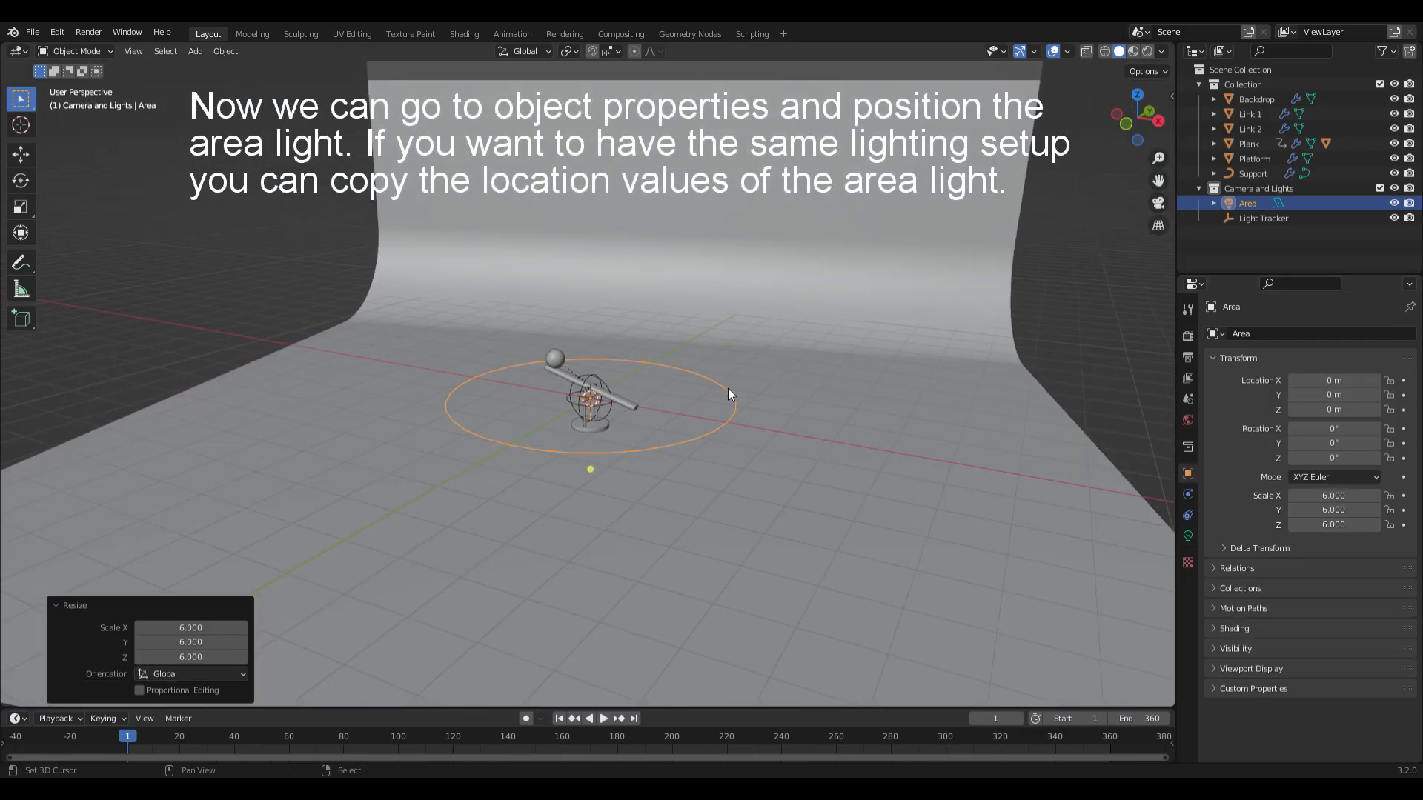
{"action": "double_click", "coordinate": [1331, 381]}
{"action": "type", "text": "-6"}
{"action": "key", "text": "Return"}
{"action": "double_click", "coordinate": [1331, 394]}
{"action": "type", "text": "-6"}
{"action": "key", "text": "Return"}
{"action": "double_click", "coordinate": [1334, 410]}
{"action": "type", "text": "3"}
{"action": "key", "text": "Return"}
Add a Track To constraint to the area light with the Light Tracker empty as its target
{"action": "left_click_drag", "start_coordinate": [754, 336], "coordinate": [748, 360], "text": "ctrl+alt"}
{"action": "middle_click_drag", "start_coordinate": [748, 358], "coordinate": [825, 364], "text": "shift"}
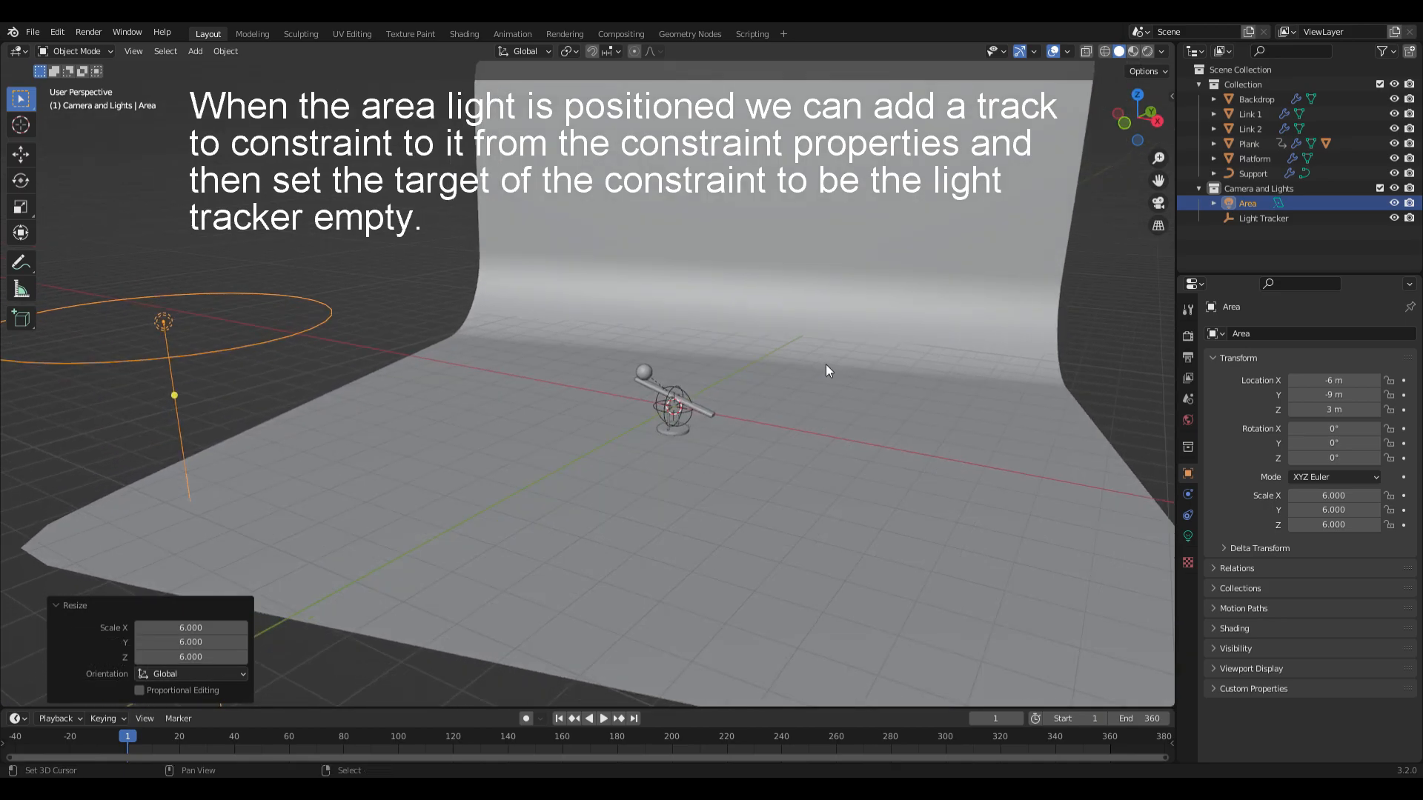
{"action": "left_click", "coordinate": [1187, 515]}
{"action": "left_click", "coordinate": [1285, 335]}
{"action": "left_click", "coordinate": [1267, 441]}
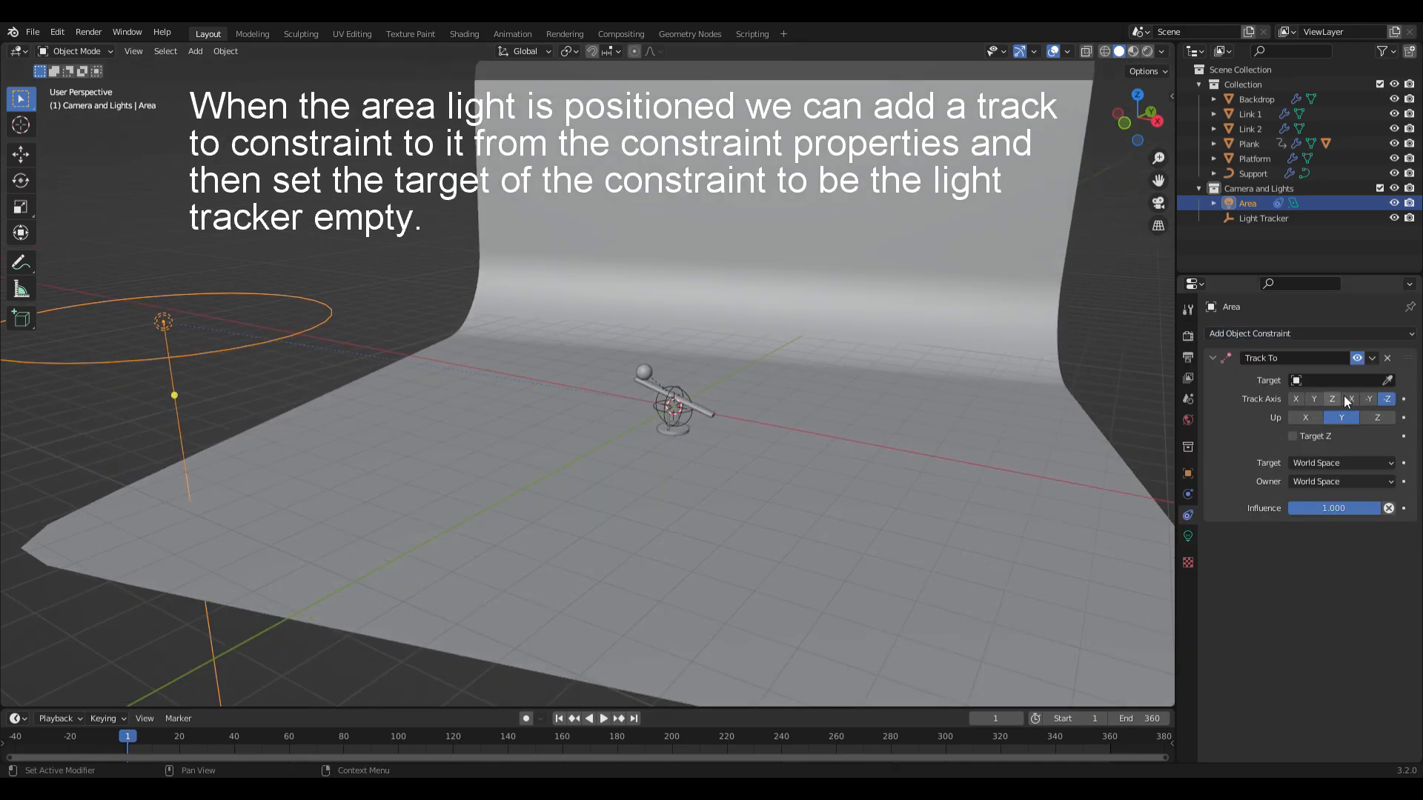
{"action": "left_click", "coordinate": [1386, 380]}
{"action": "left_click", "coordinate": [682, 398]}
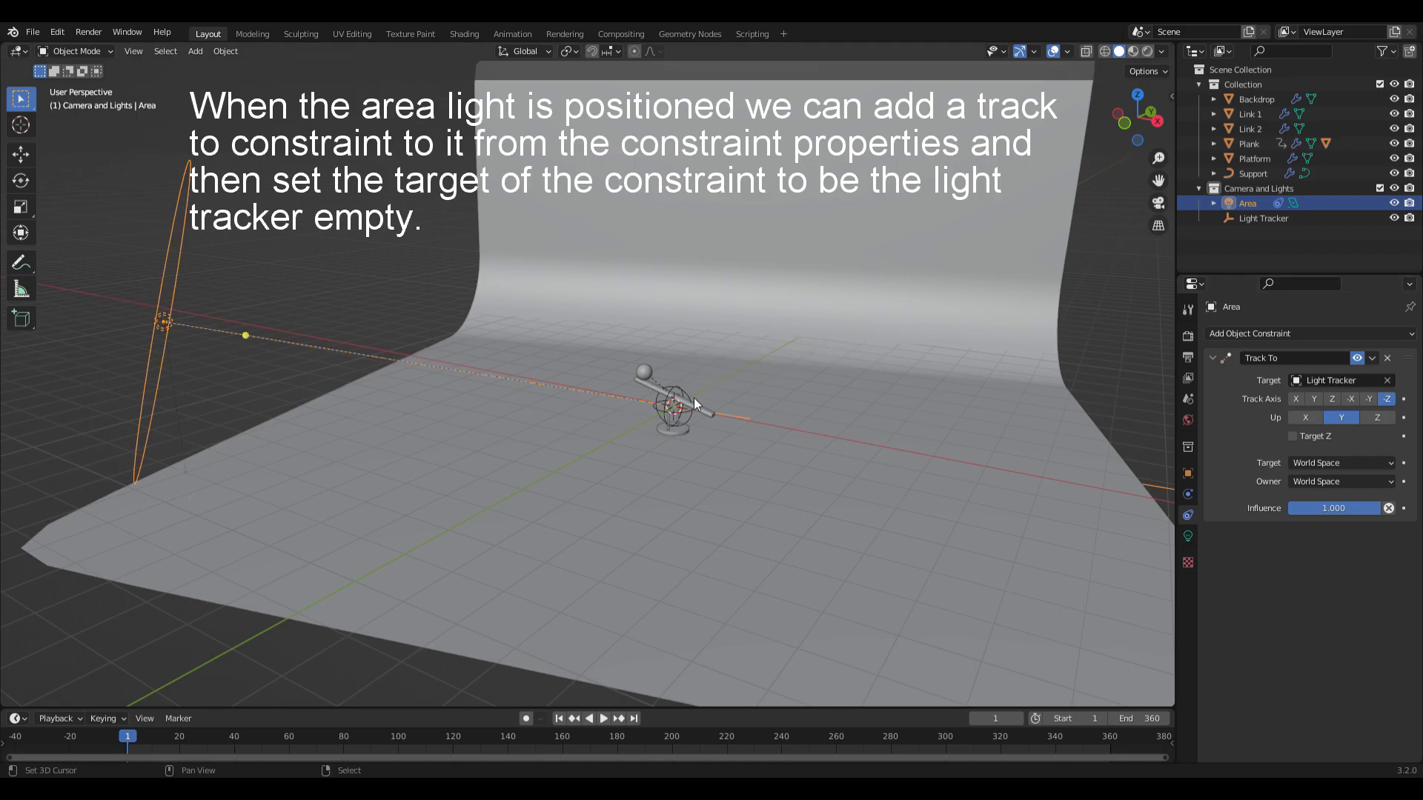
Duplicate the area light and place the copy at X 0 m, Y 0 m, Z 8 m
{"action": "key", "text": "shift+d"}
{"action": "left_click", "coordinate": [754, 408]}
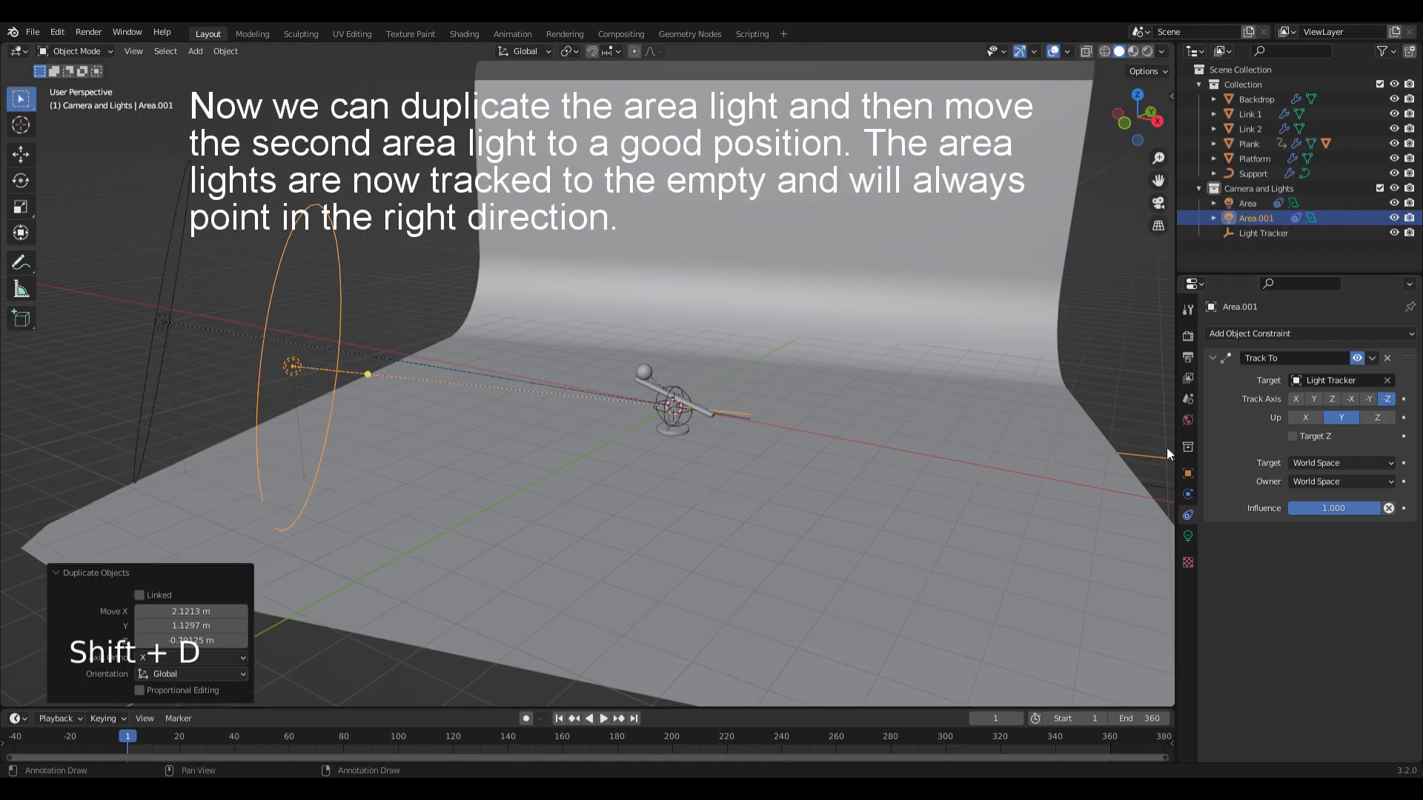
{"action": "left_click", "coordinate": [1188, 474]}
{"action": "left_click_drag", "start_coordinate": [1339, 380], "coordinate": [1341, 395]}
{"action": "type", "text": "0"}
{"action": "key", "text": "Return"}
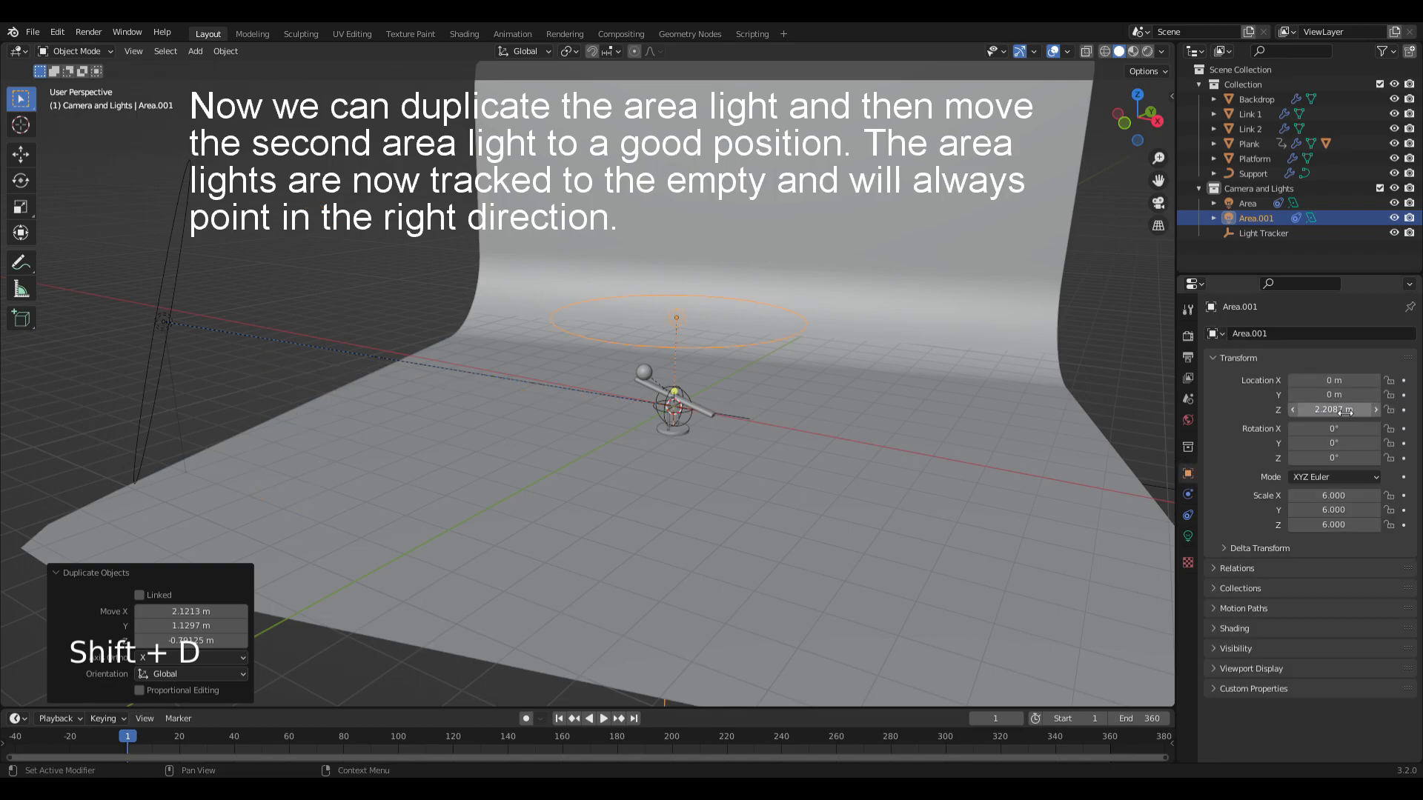
{"action": "left_click", "coordinate": [1345, 411]}
{"action": "type", "text": "8"}
{"action": "key", "text": "Return"}
Add a camera to the scene and align it to a close view of the plank and ball
{"action": "scroll", "coordinate": [802, 404], "scroll_direction": "down", "scroll_amount": 3}
{"action": "middle_click_drag", "start_coordinate": [812, 438], "coordinate": [849, 451], "text": "alt+shift"}
{"action": "left_click_drag", "start_coordinate": [849, 450], "coordinate": [794, 390], "text": "alt"}
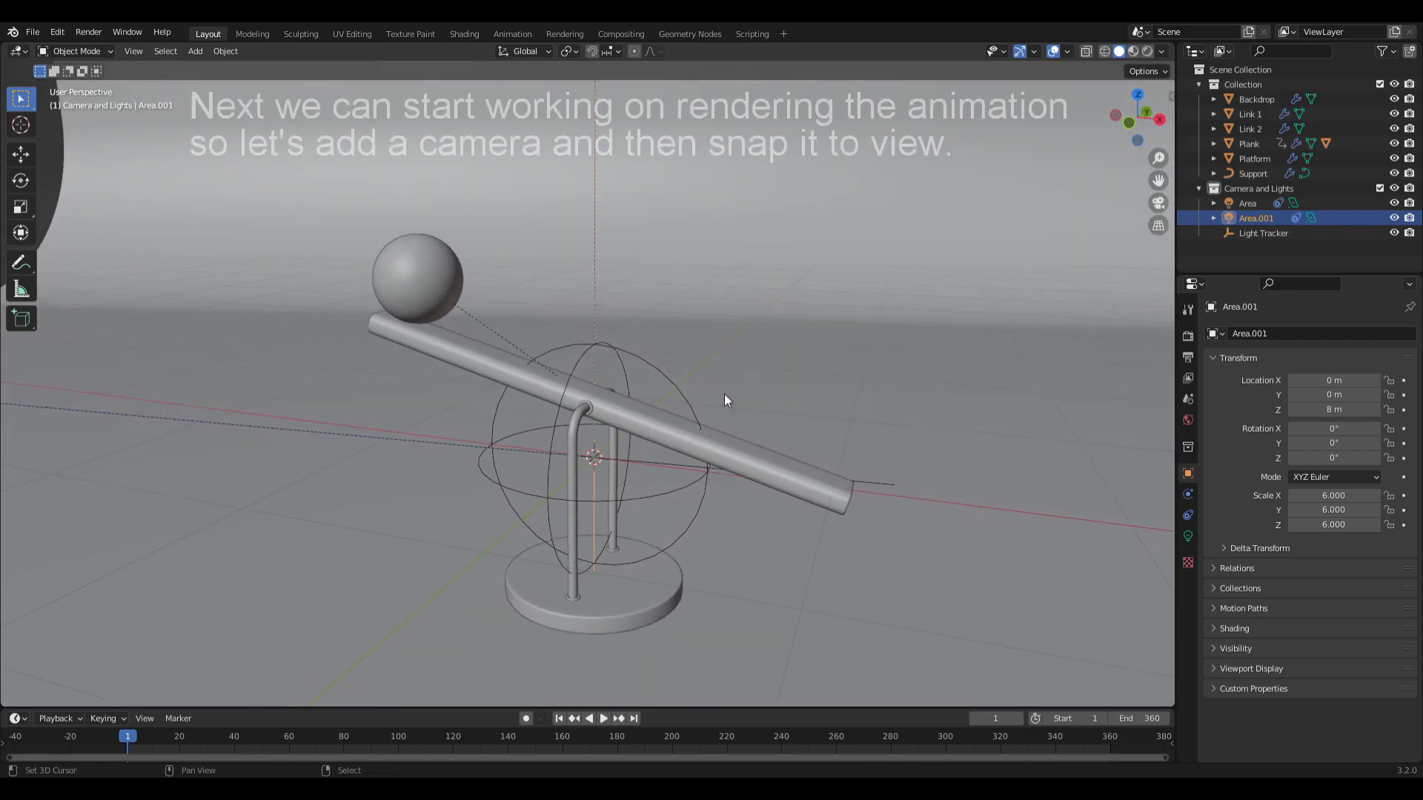
{"action": "key", "text": "shift+a"}
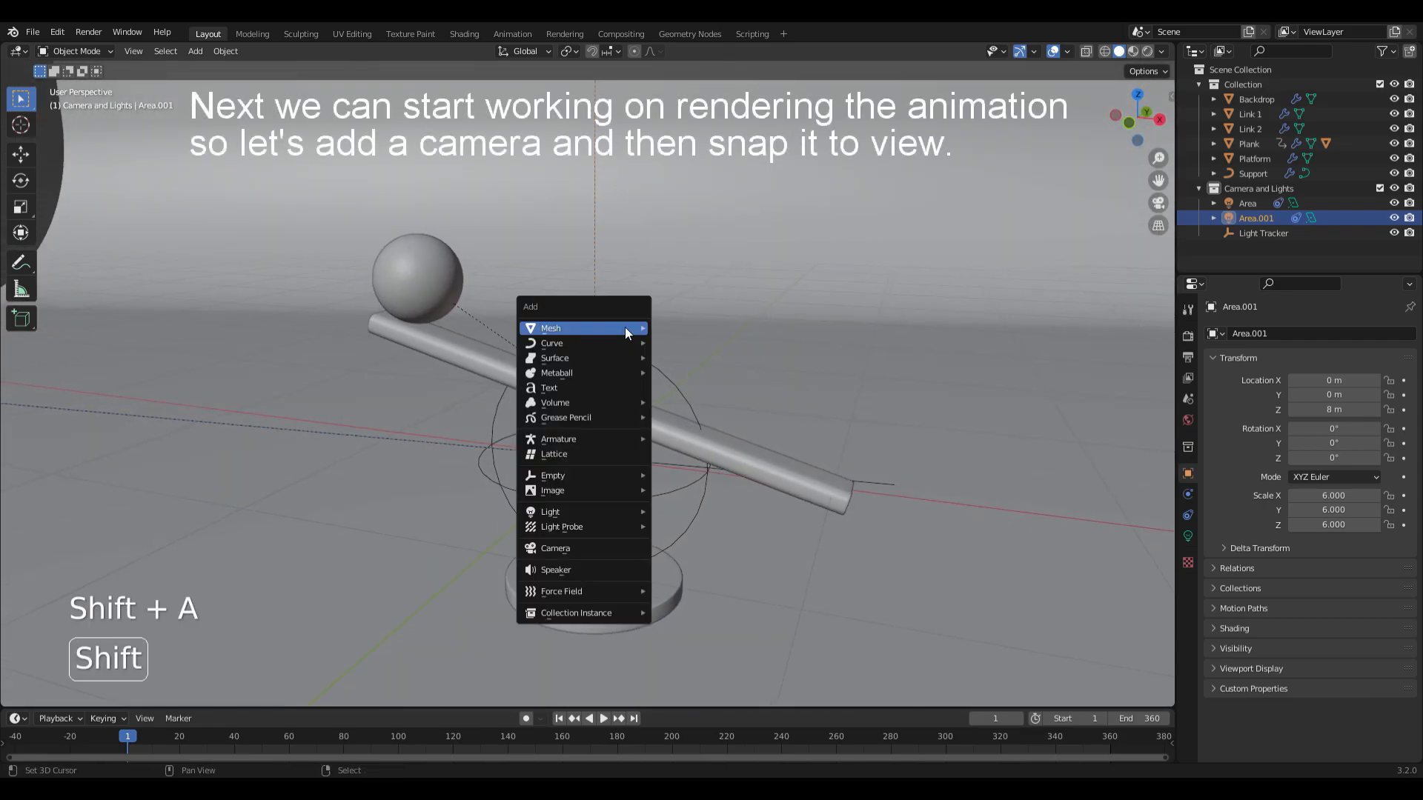
{"action": "left_click", "coordinate": [572, 548]}
{"action": "key", "text": "ctrl+alt+KP_0"}
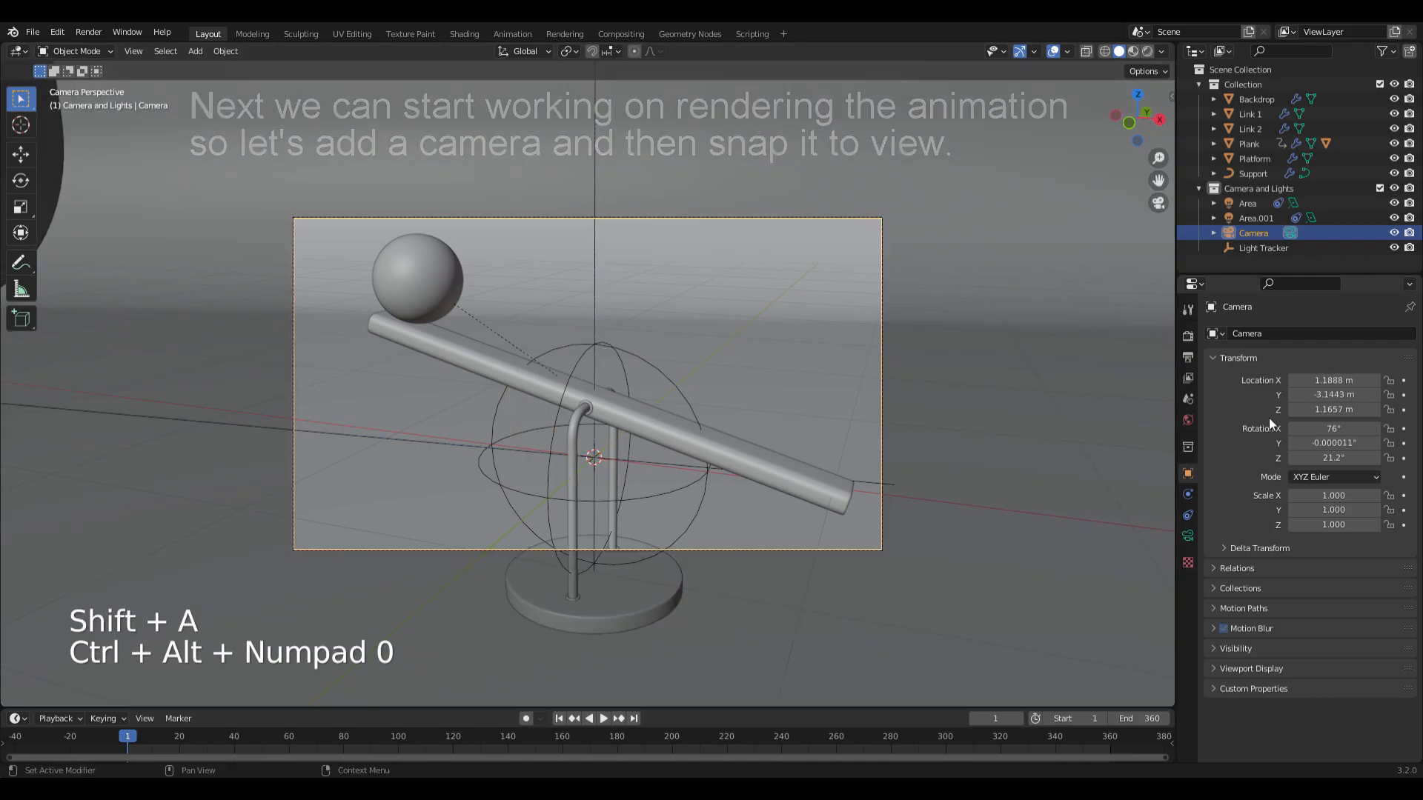
Set the camera's location to X 2.5 m, Y -9 m, Z 1.3 m
{"action": "double_click", "coordinate": [1334, 380]}
{"action": "type", "text": "2.5"}
{"action": "key", "text": "Return"}
{"action": "double_click", "coordinate": [1332, 395]}
{"action": "type", "text": "-5"}
{"action": "key", "text": "Return"}
{"action": "double_click", "coordinate": [1331, 409]}
{"action": "type", "text": "1.3"}
{"action": "key", "text": "Return"}
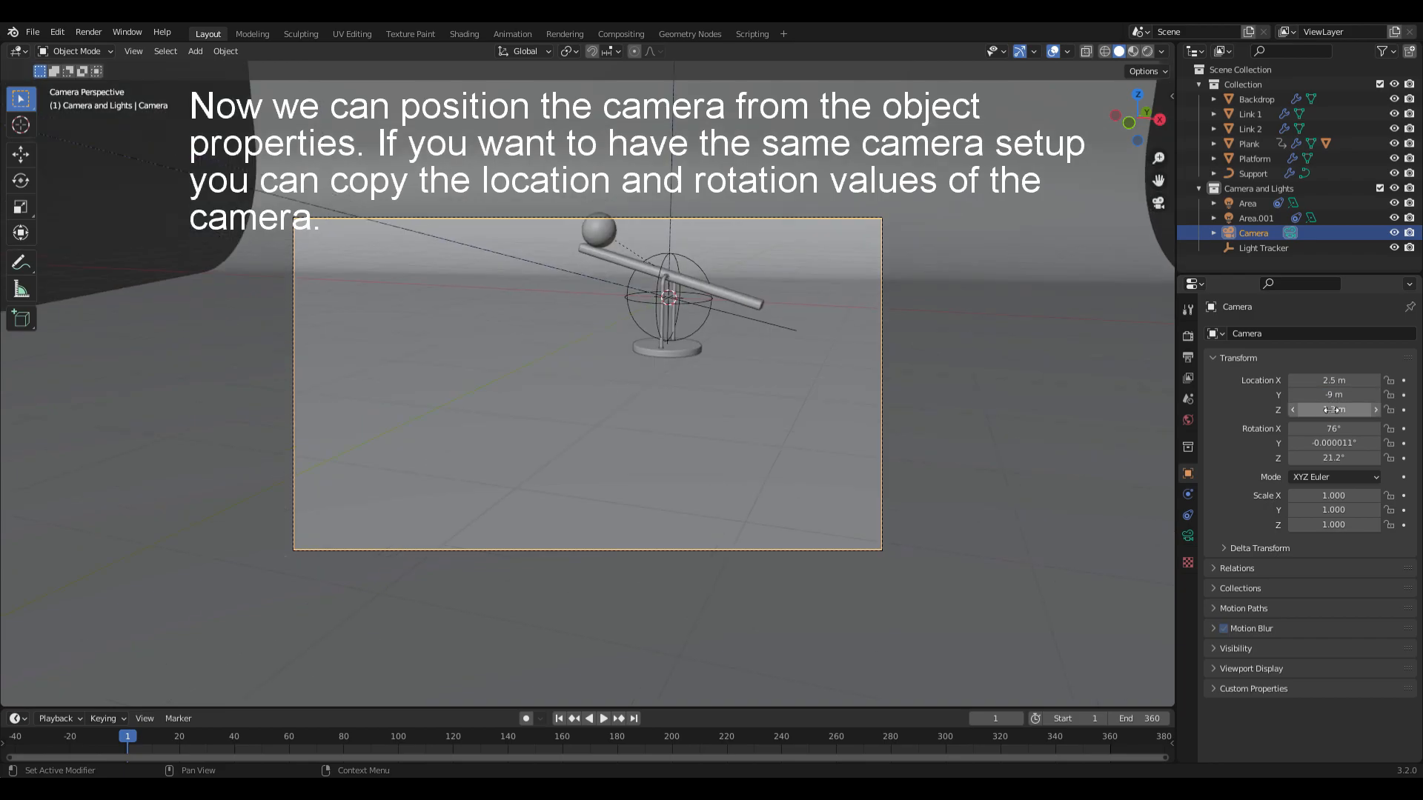
Set the camera's rotation to X 83°, Y 0°, Z 15.5°
{"action": "left_click", "coordinate": [1332, 430]}
{"action": "type", "text": "8"}
{"action": "key", "text": "Return"}
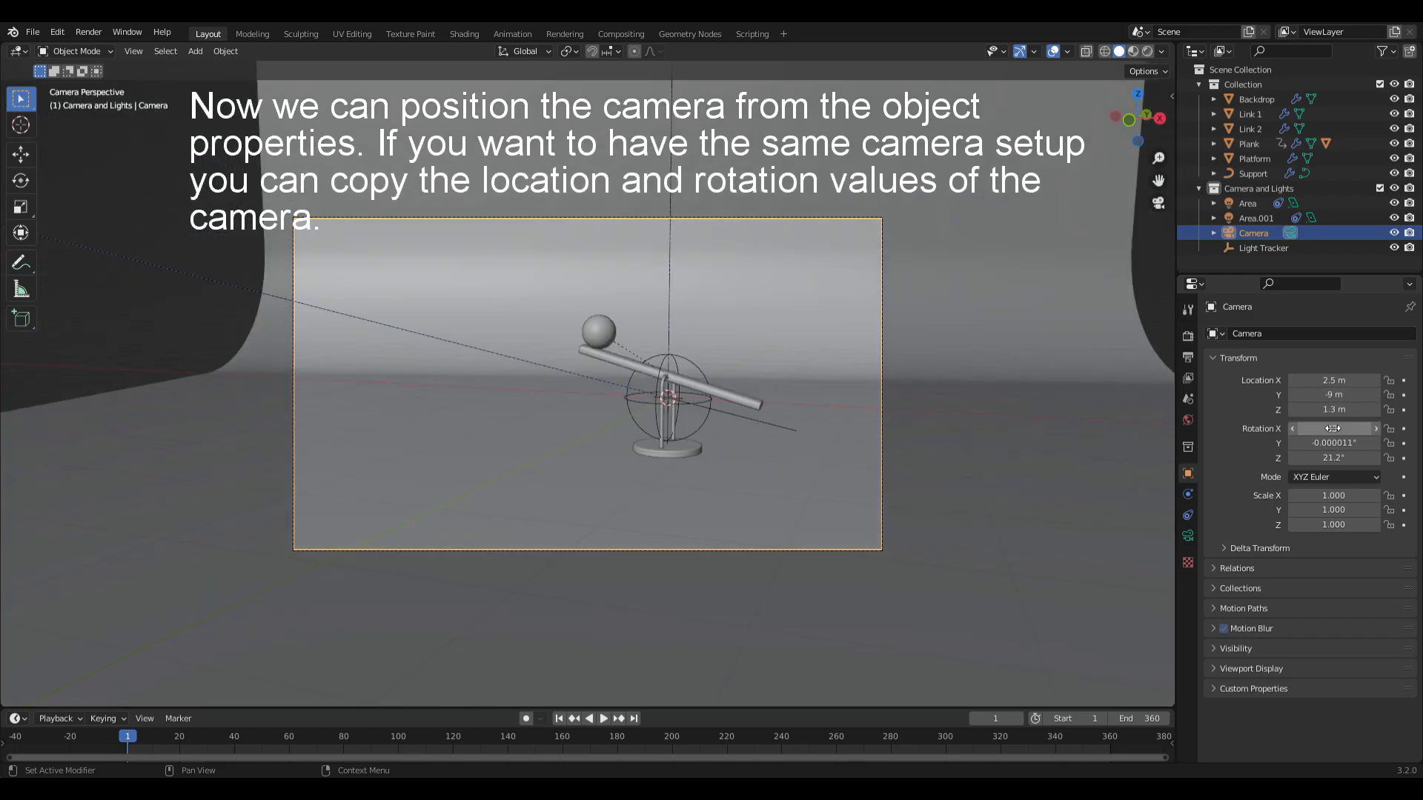
{"action": "double_click", "coordinate": [1331, 443]}
{"action": "type", "text": "0"}
{"action": "key", "text": "Return"}
{"action": "double_click", "coordinate": [1332, 457]}
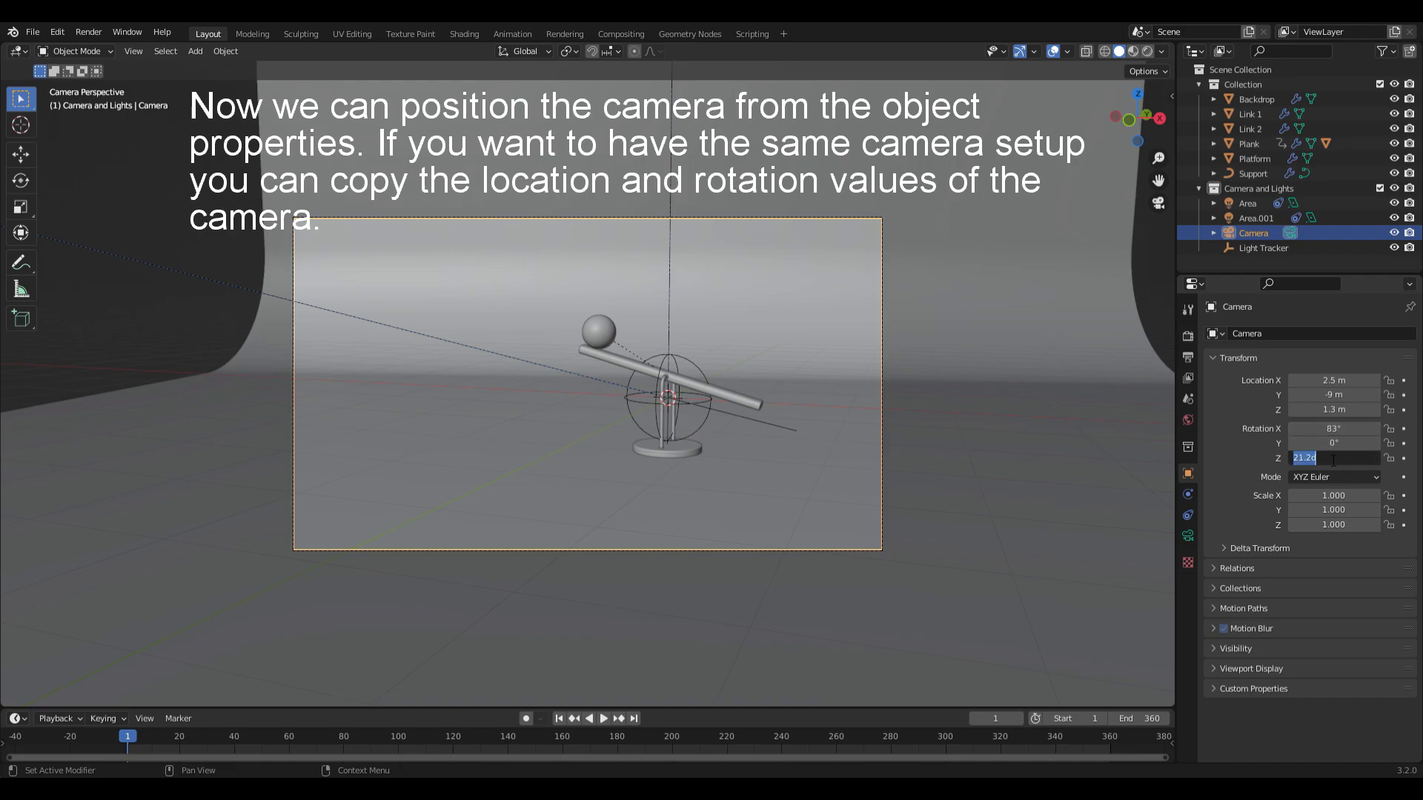
{"action": "key", "text": "Return"}
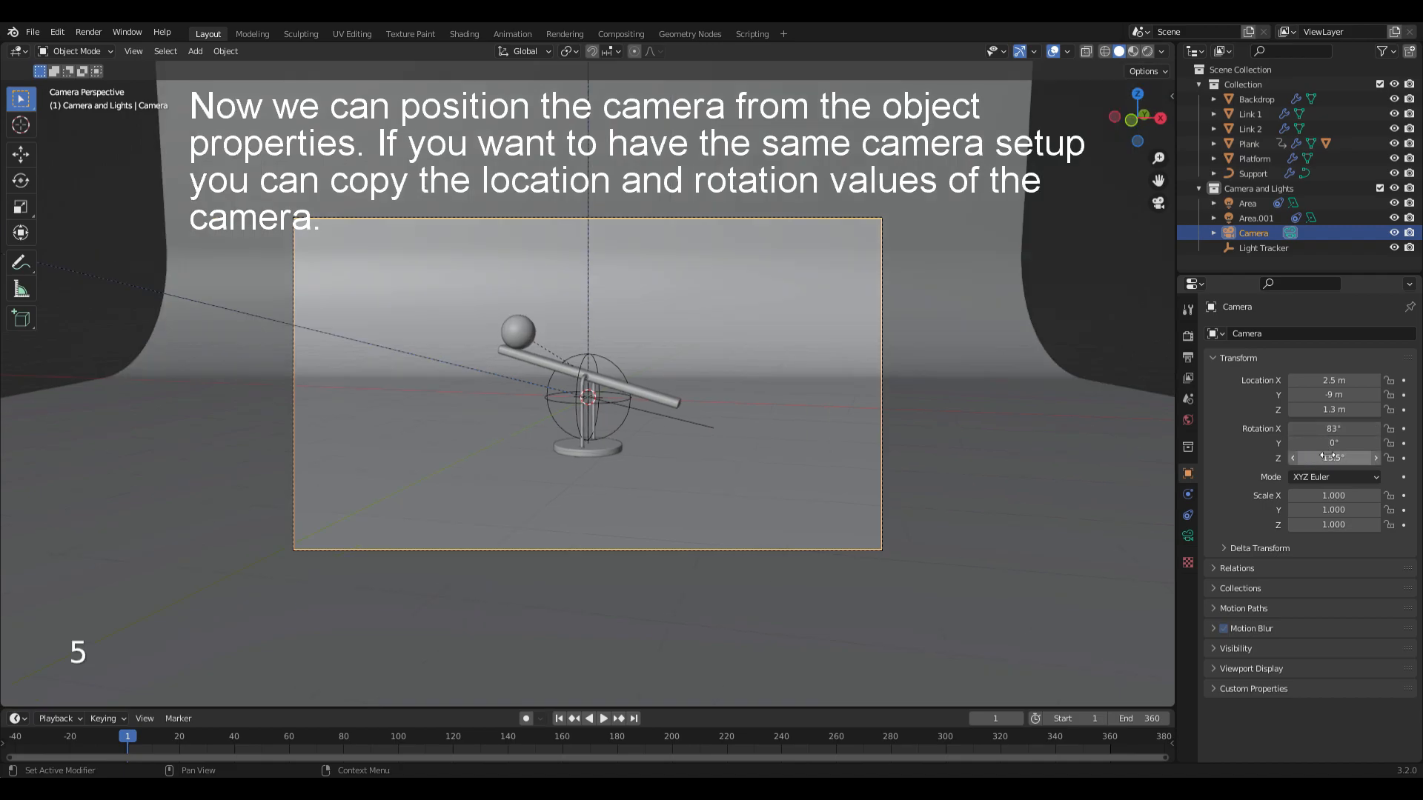
Set the camera's focal length to 100 mm and enlarge the camera frame in the viewport
{"action": "left_click", "coordinate": [1188, 535]}
{"action": "double_click", "coordinate": [1334, 405]}
{"action": "type", "text": "100"}
{"action": "key", "text": "Return"}
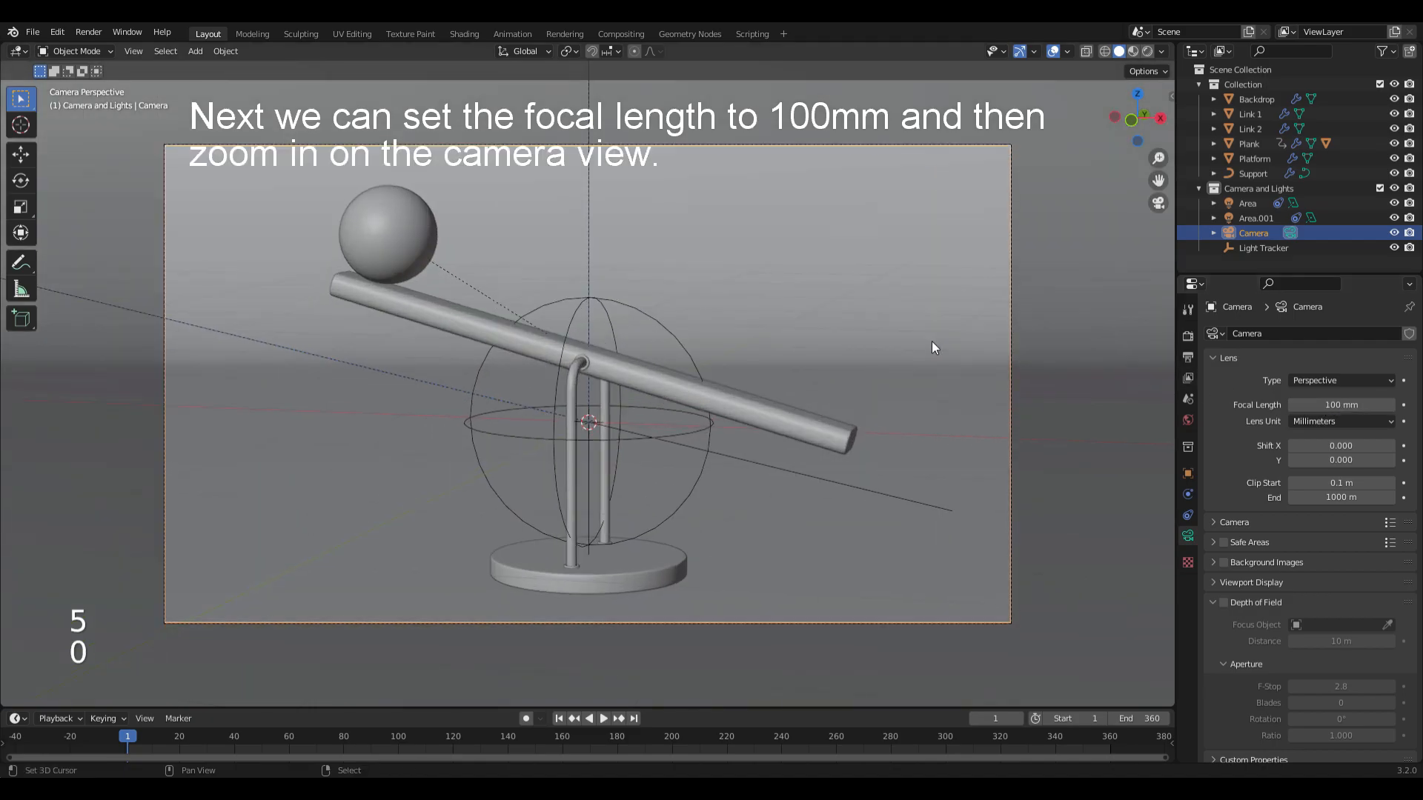
{"action": "scroll", "coordinate": [932, 342], "scroll_direction": "up", "scroll_amount": 2}
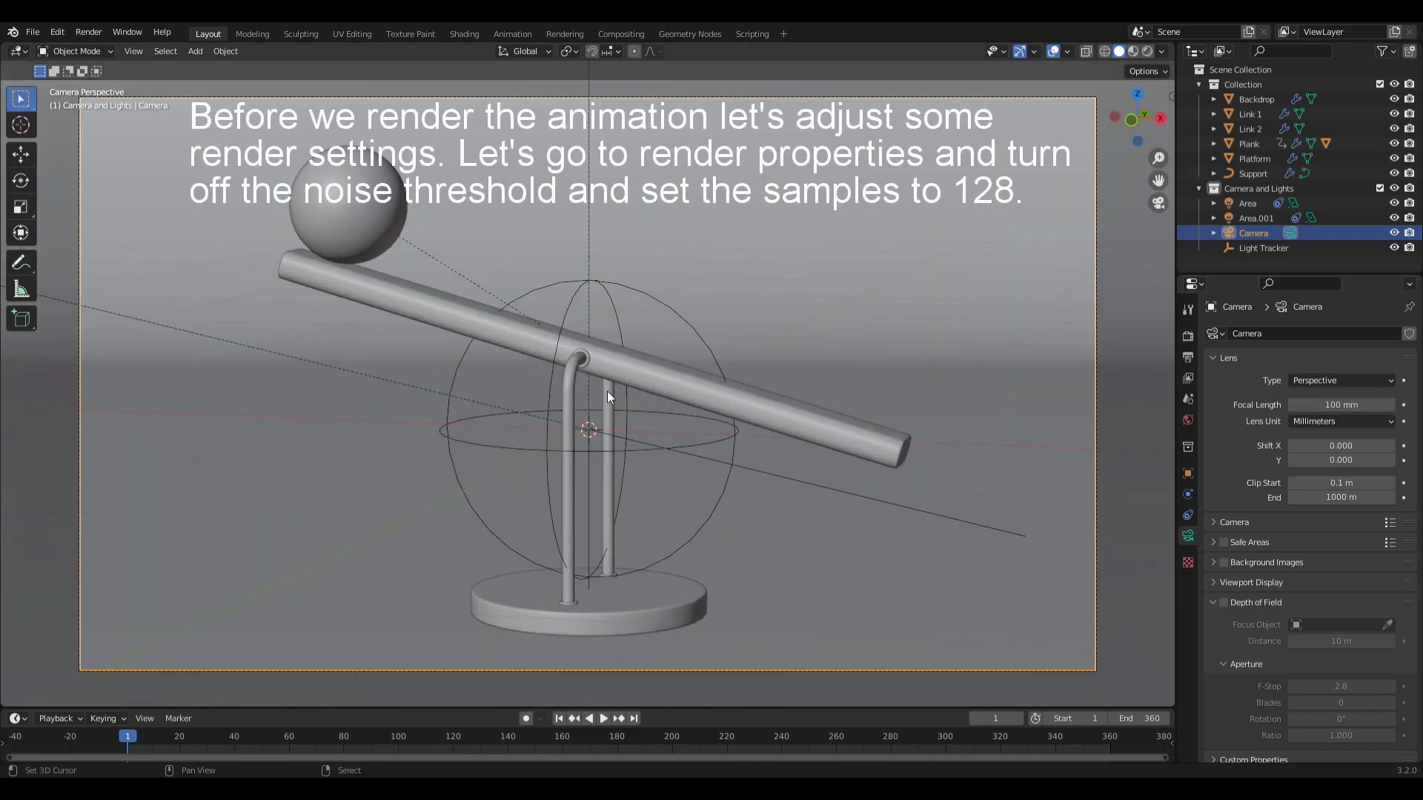
Turn off the render noise threshold and set the render samples to 128
{"action": "left_click", "coordinate": [1188, 336]}
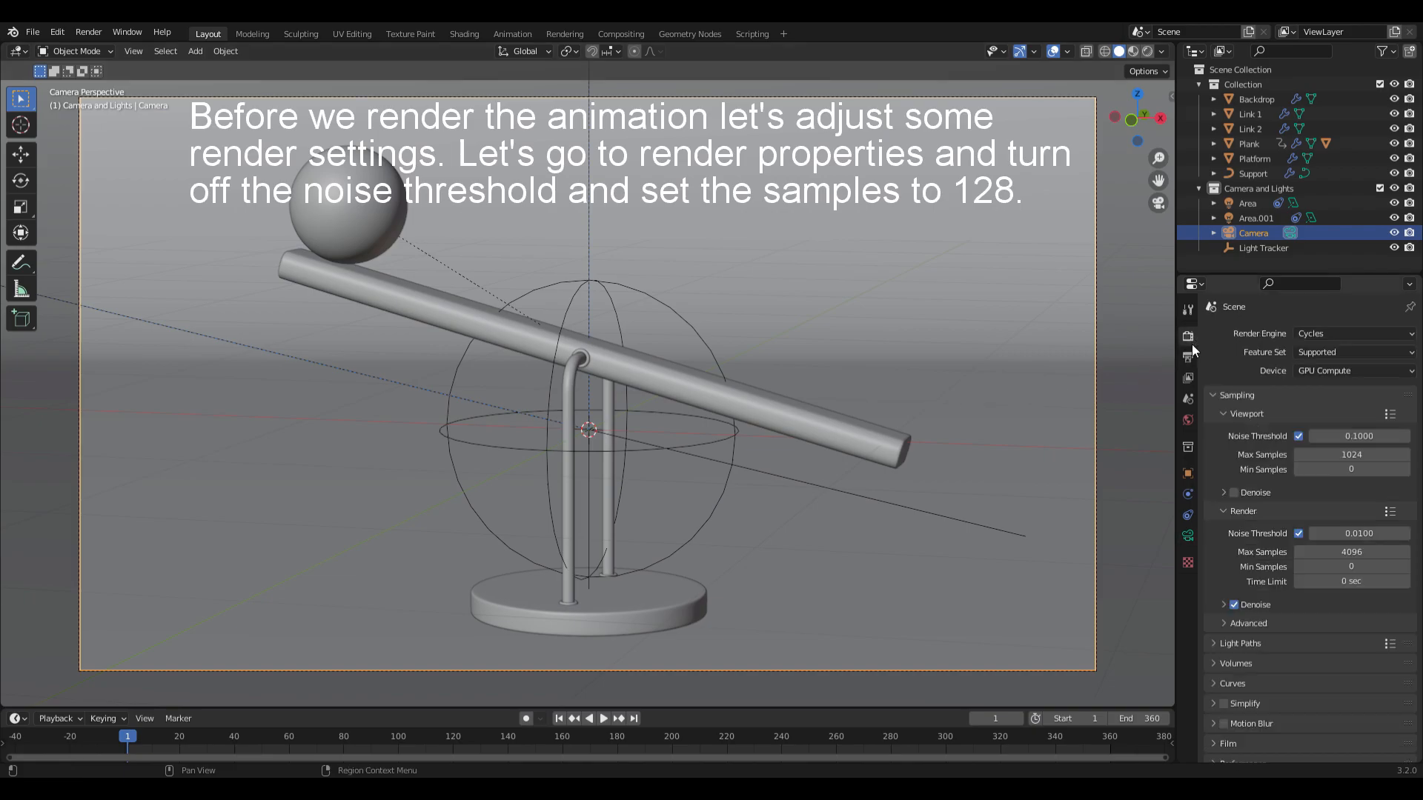
{"action": "left_click", "coordinate": [1298, 534]}
{"action": "double_click", "coordinate": [1334, 553]}
{"action": "type", "text": "128"}
{"action": "key", "text": "Return"}
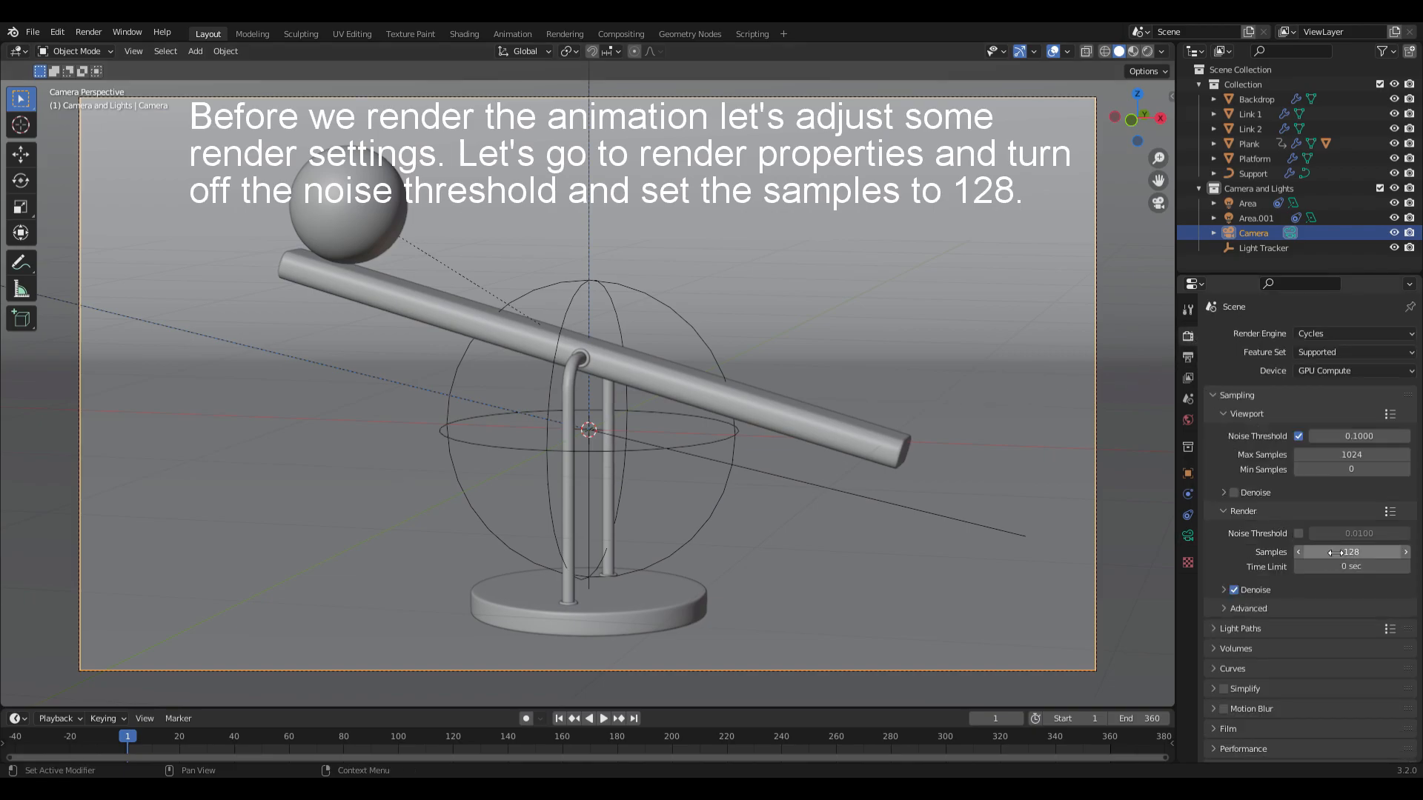
Set the output path to D:\Image Sequence\ and render the animation as a PNG image sequence
{"action": "left_click", "coordinate": [1188, 357]}
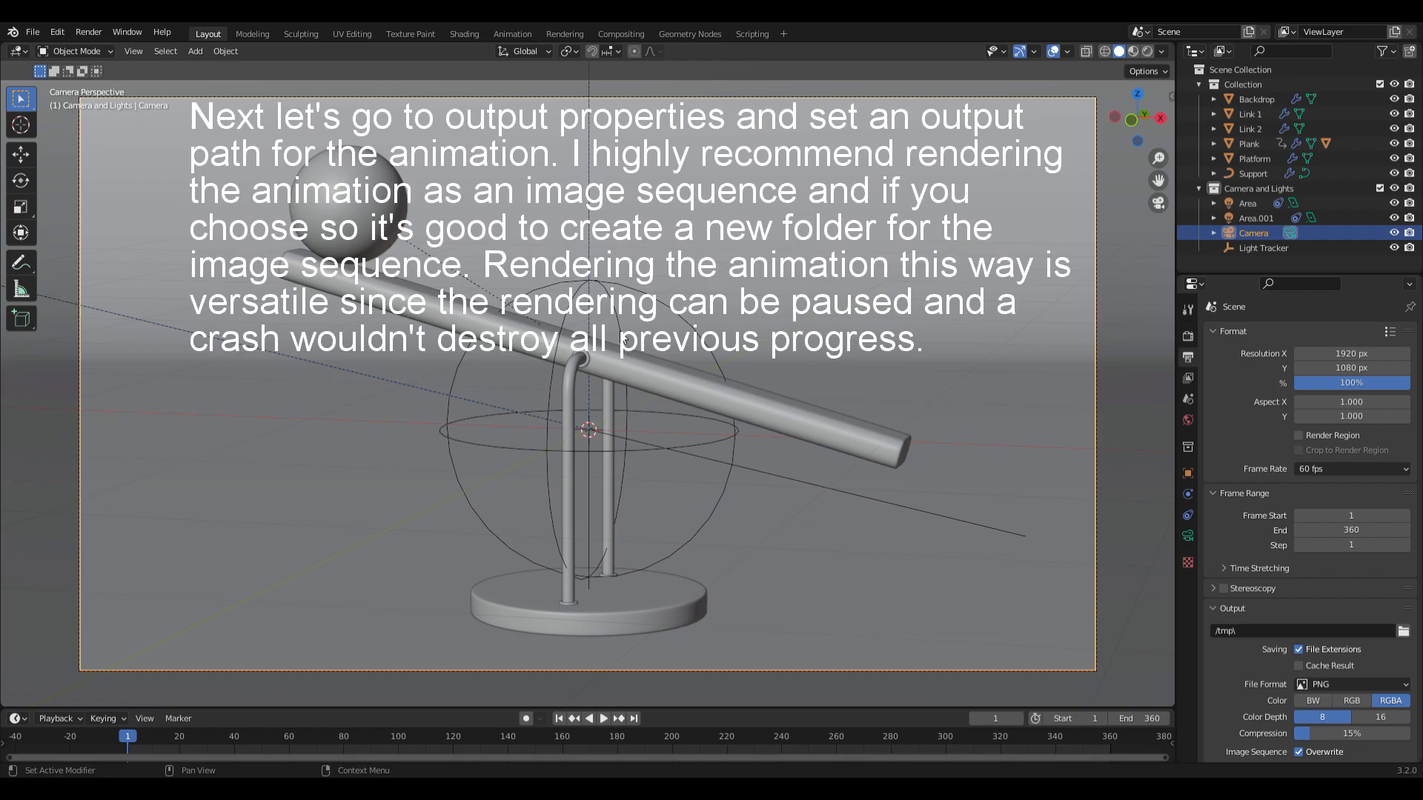
{"action": "left_click", "coordinate": [922, 614]}
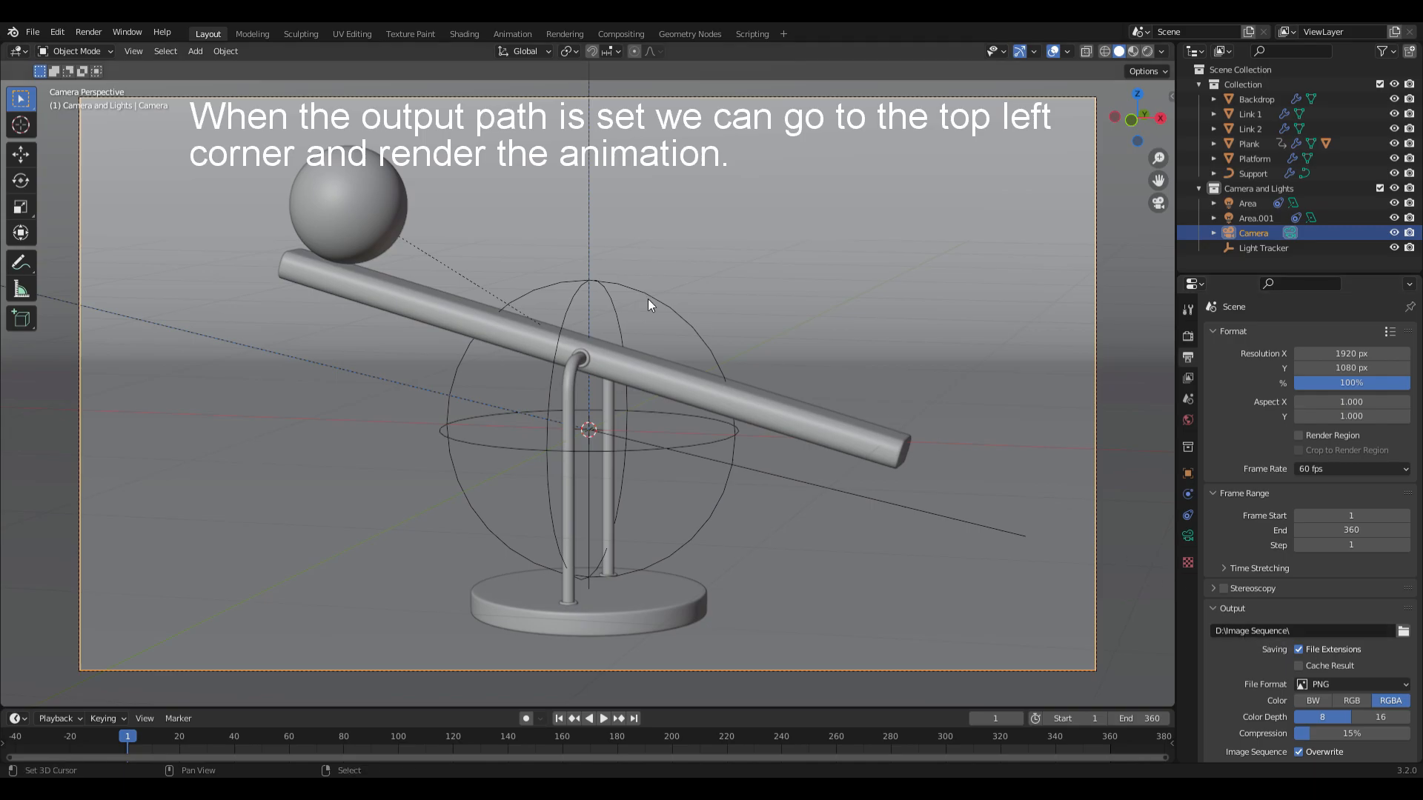
{"action": "left_click", "coordinate": [87, 31]}
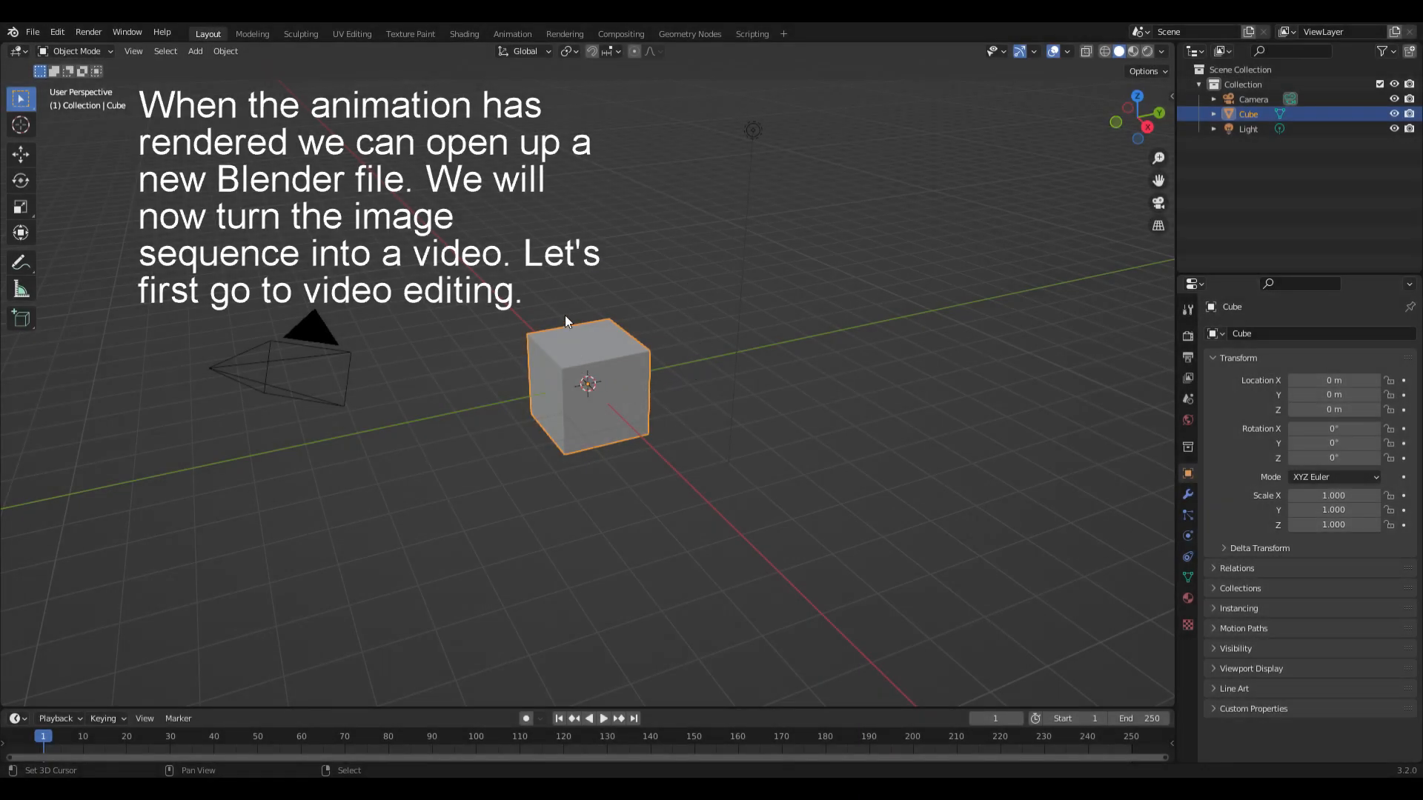
Add a Video Editing workspace in a new file and place the rendered image sequence as a strip in channel 1
{"action": "left_click", "coordinate": [782, 33]}
{"action": "mouse_move", "coordinate": [731, 122]}
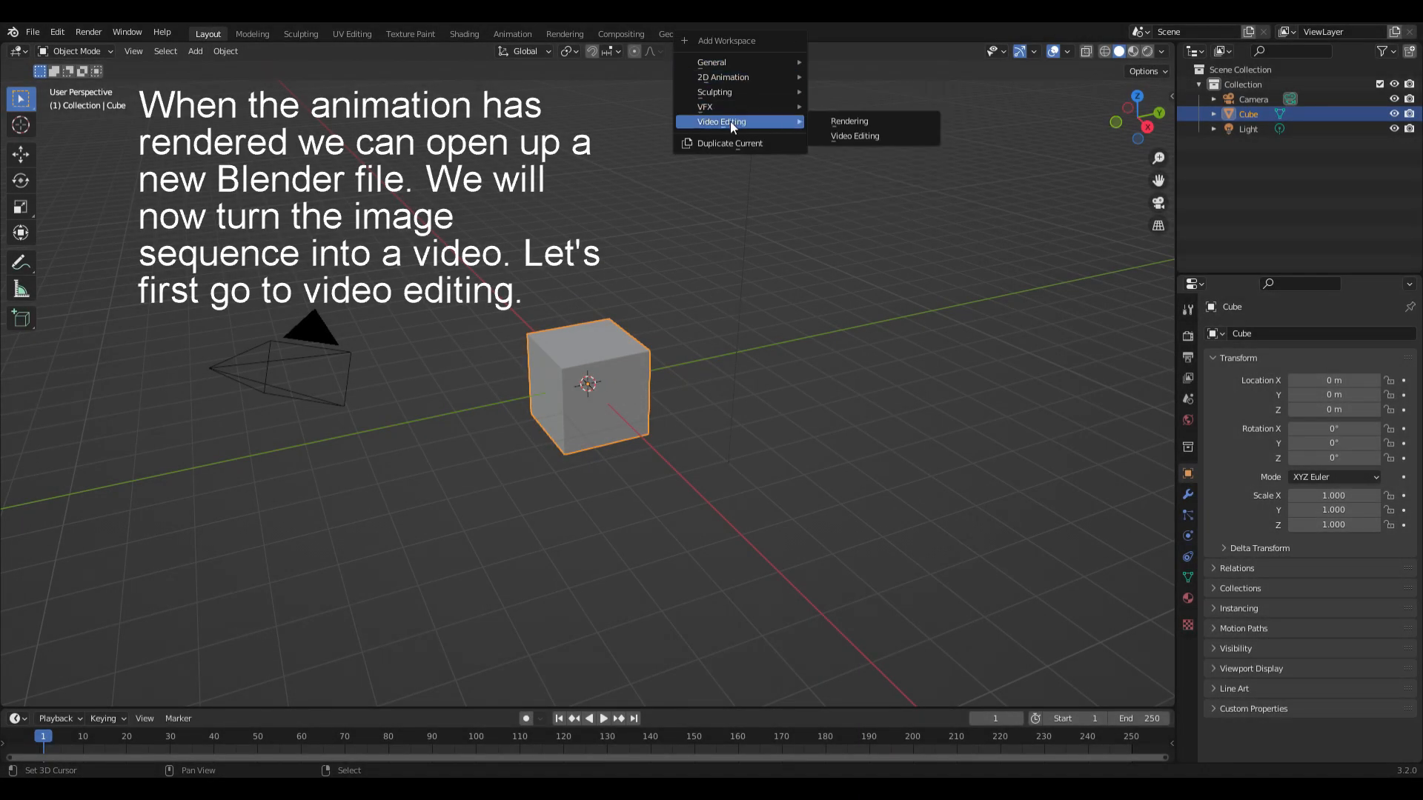
{"action": "left_click", "coordinate": [862, 136]}
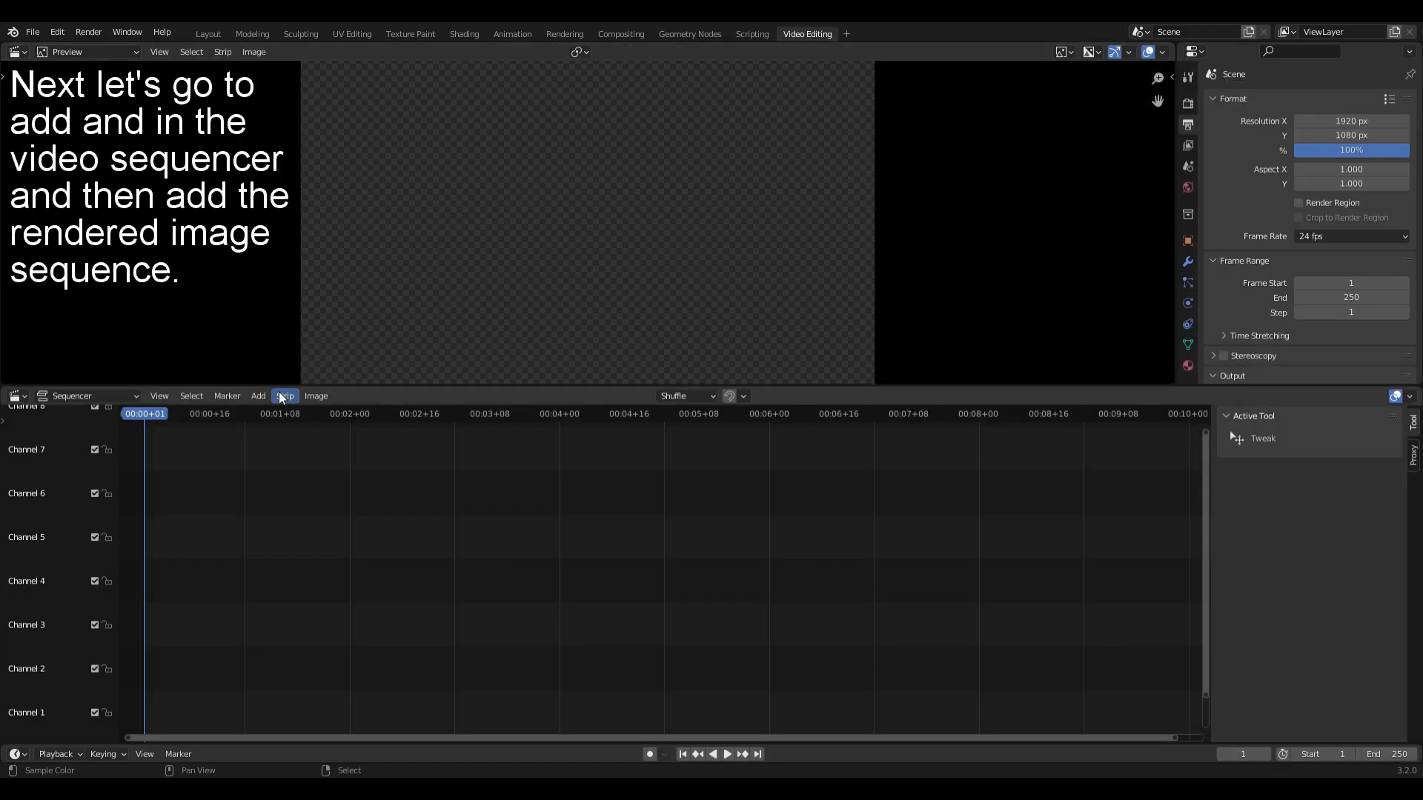
{"action": "left_click", "coordinate": [258, 395]}
{"action": "left_click", "coordinate": [293, 494]}
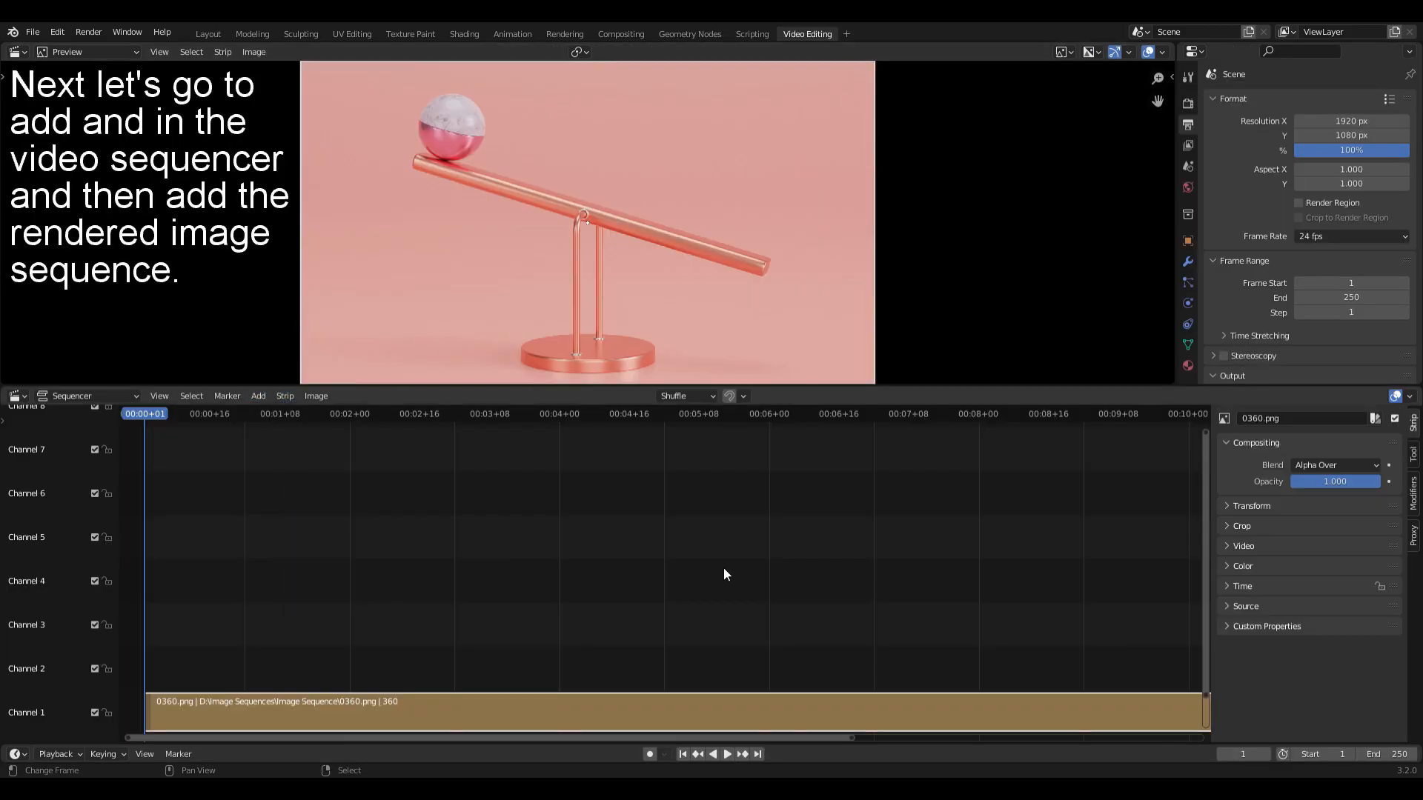
Play the image sequence briefly, return to frame 1, and minimize the sequencer area to enlarge the preview
{"action": "key", "text": "space"}
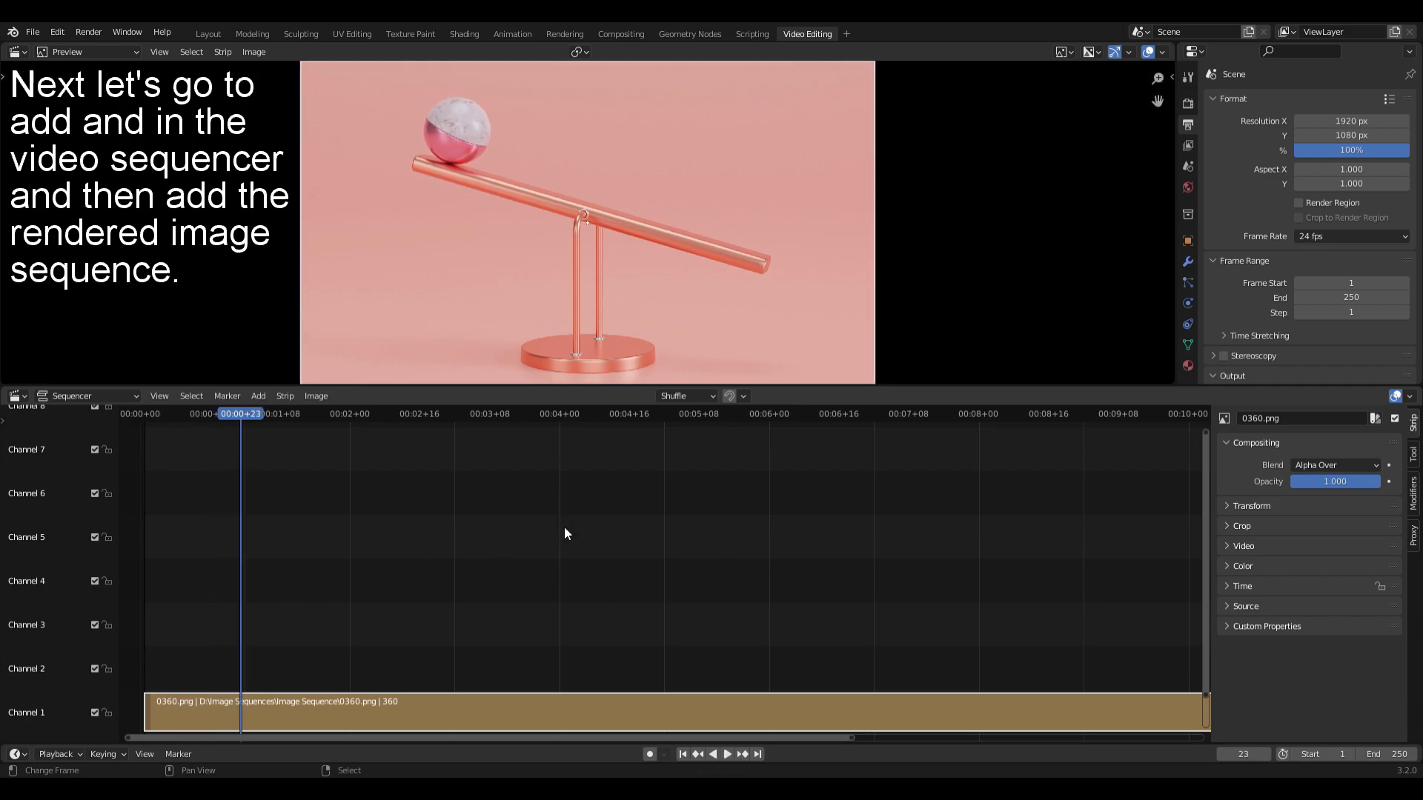
{"action": "key", "text": "Escape"}
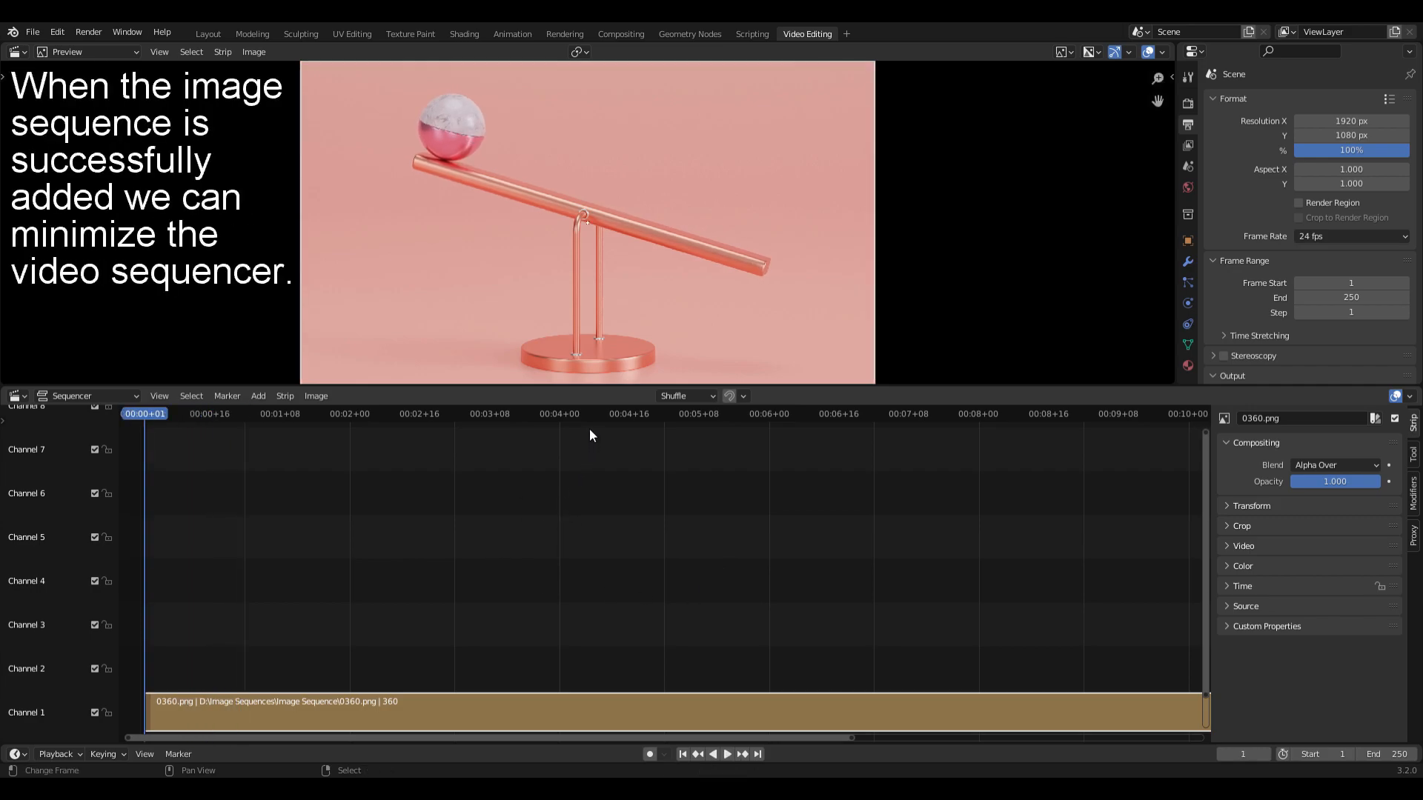
{"action": "left_click_drag", "start_coordinate": [594, 395], "coordinate": [585, 734]}
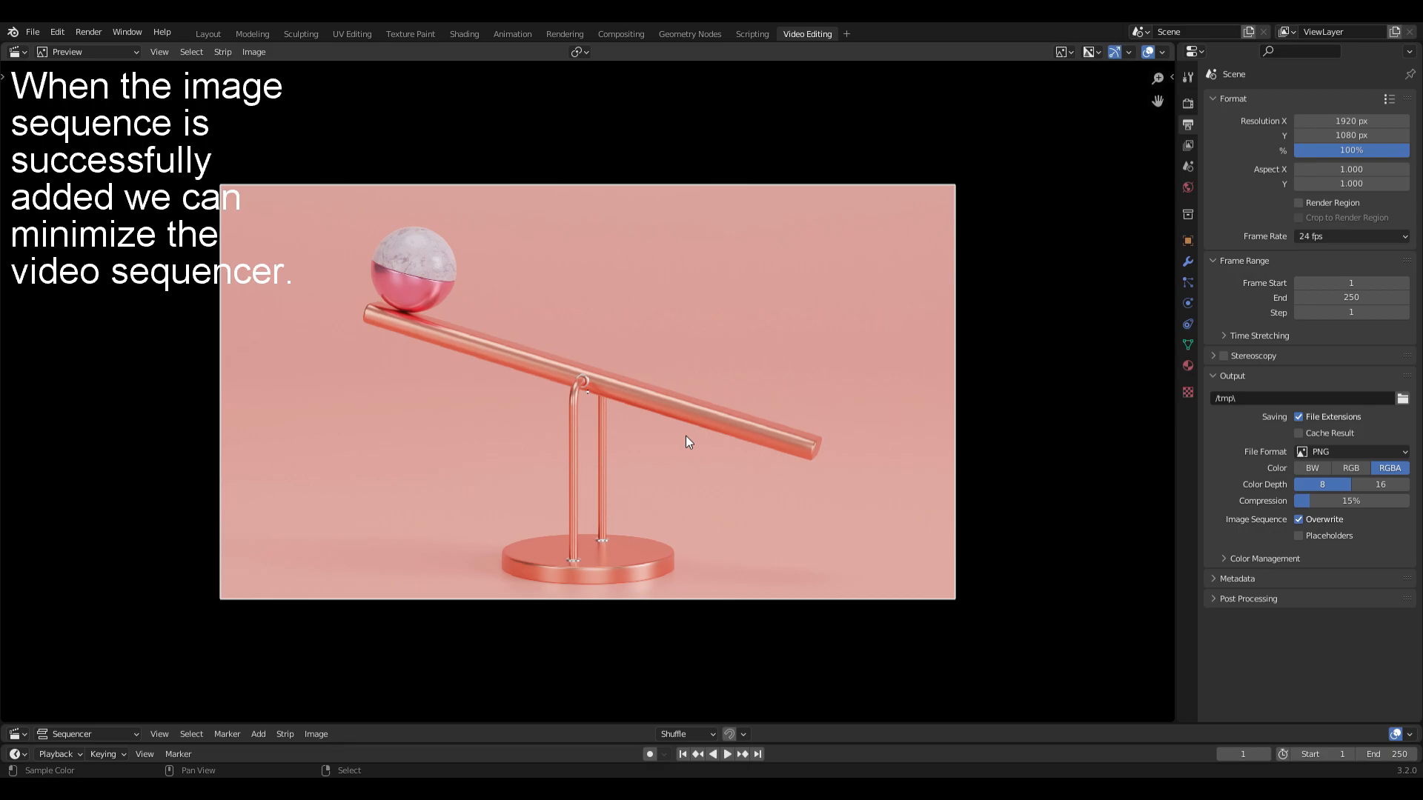
Set the output frame rate to 60 fps and the end frame to 360
{"action": "left_click", "coordinate": [1340, 236]}
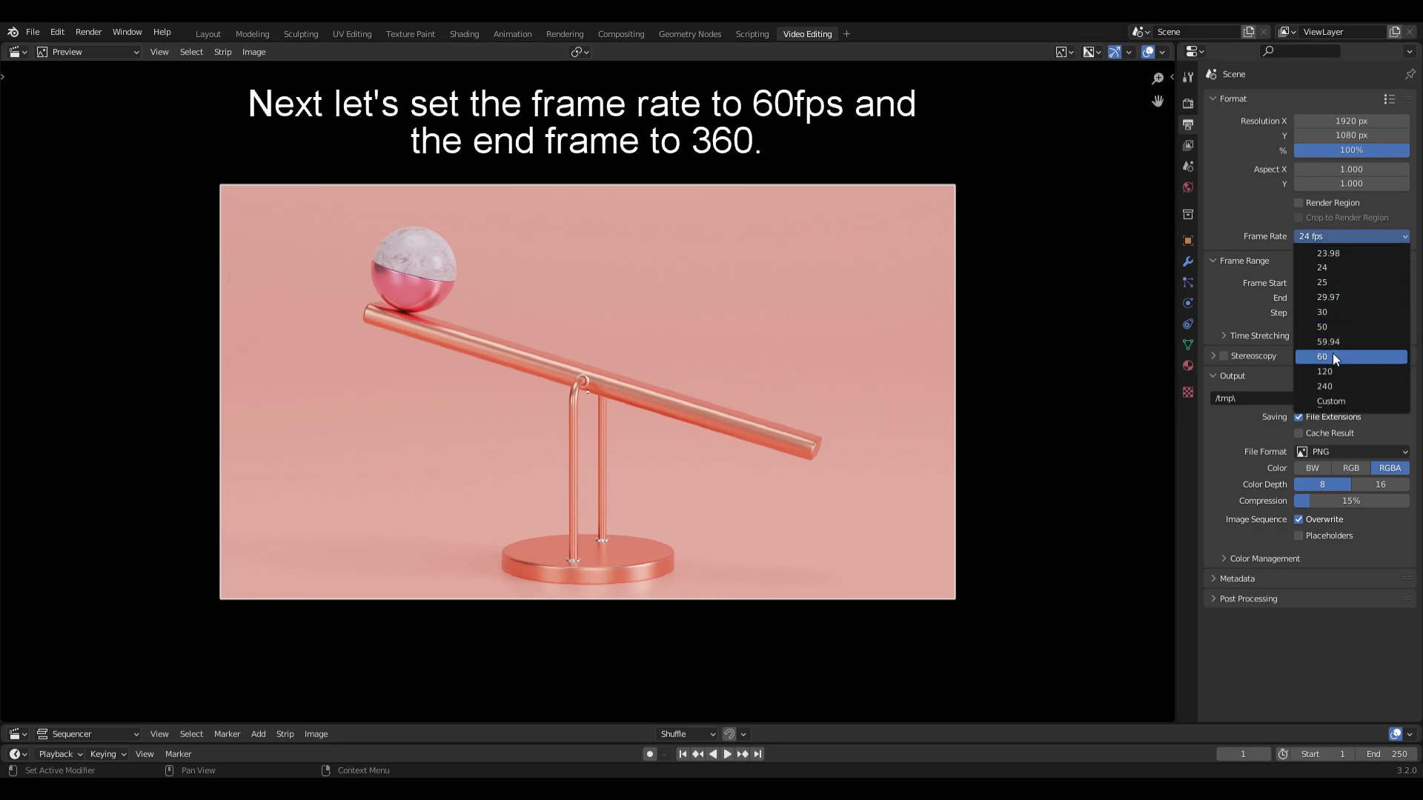
{"action": "left_click", "coordinate": [1333, 355]}
{"action": "left_click", "coordinate": [1353, 297]}
{"action": "type", "text": "36"}
{"action": "key", "text": "Return"}
Set the output file format to FFmpeg Video with an MPEG-4 container and Perceptually Lossless output quality
{"action": "left_click", "coordinate": [1323, 450]}
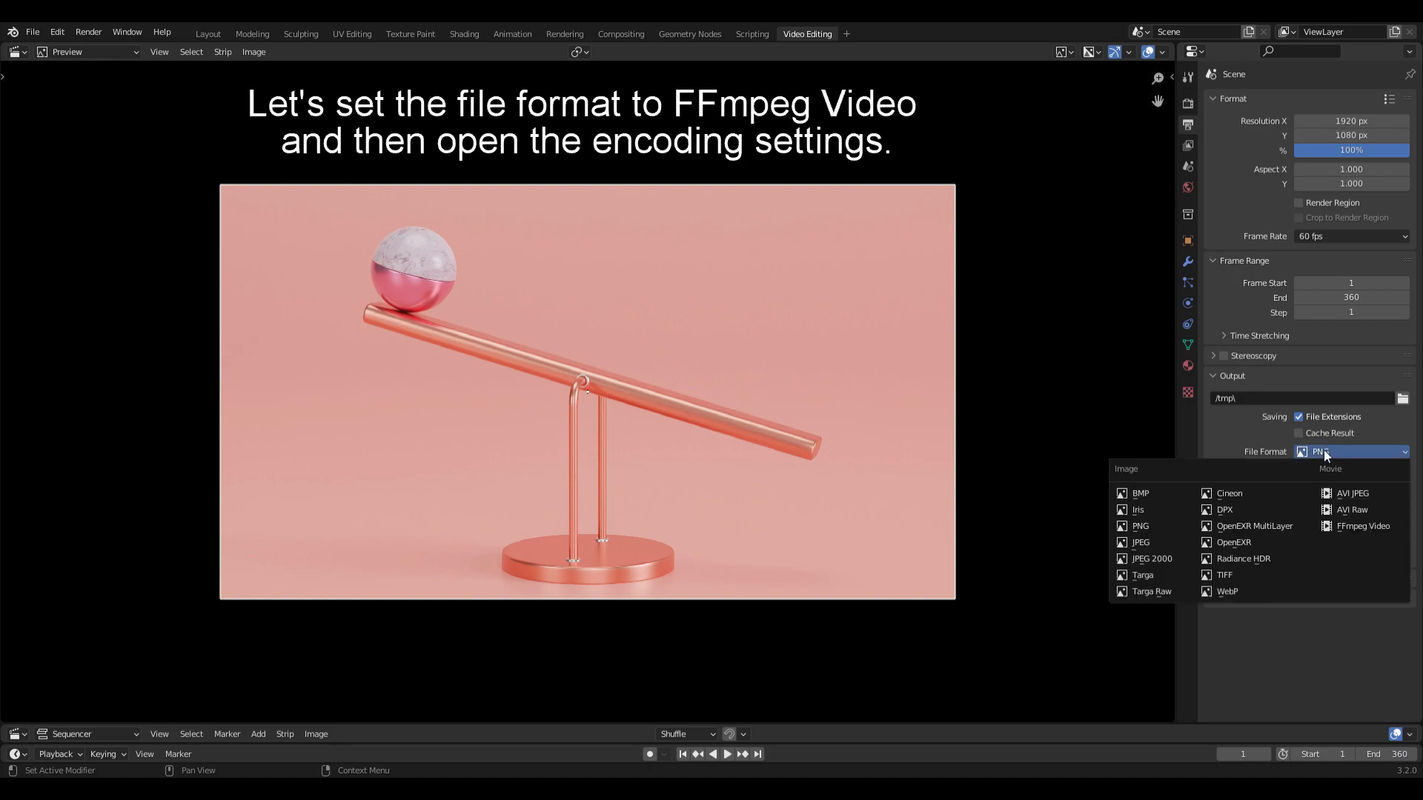
{"action": "left_click", "coordinate": [1345, 525]}
{"action": "left_click", "coordinate": [1320, 509]}
{"action": "left_click", "coordinate": [1326, 532]}
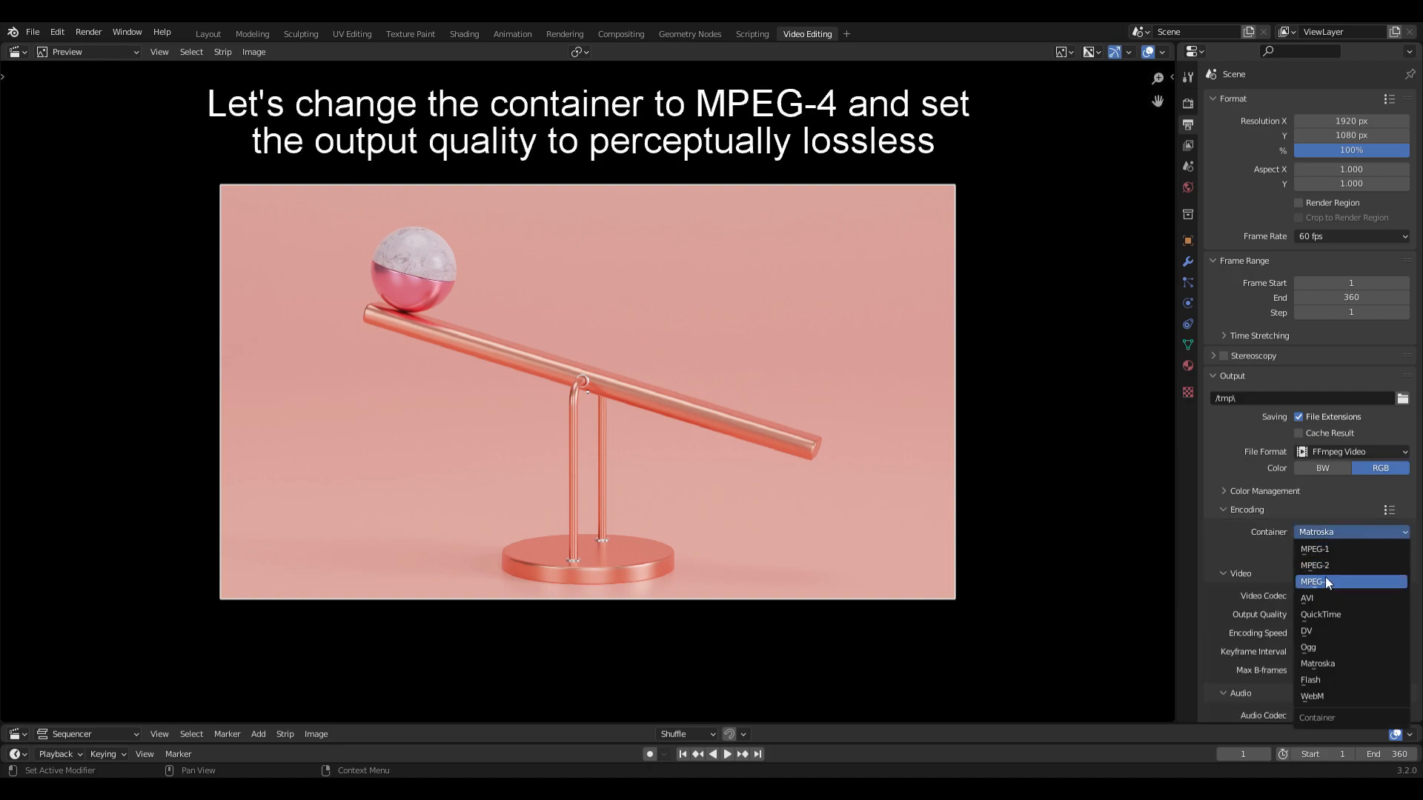
{"action": "left_click", "coordinate": [1325, 580]}
{"action": "left_click", "coordinate": [1328, 614]}
{"action": "left_click", "coordinate": [1332, 563]}
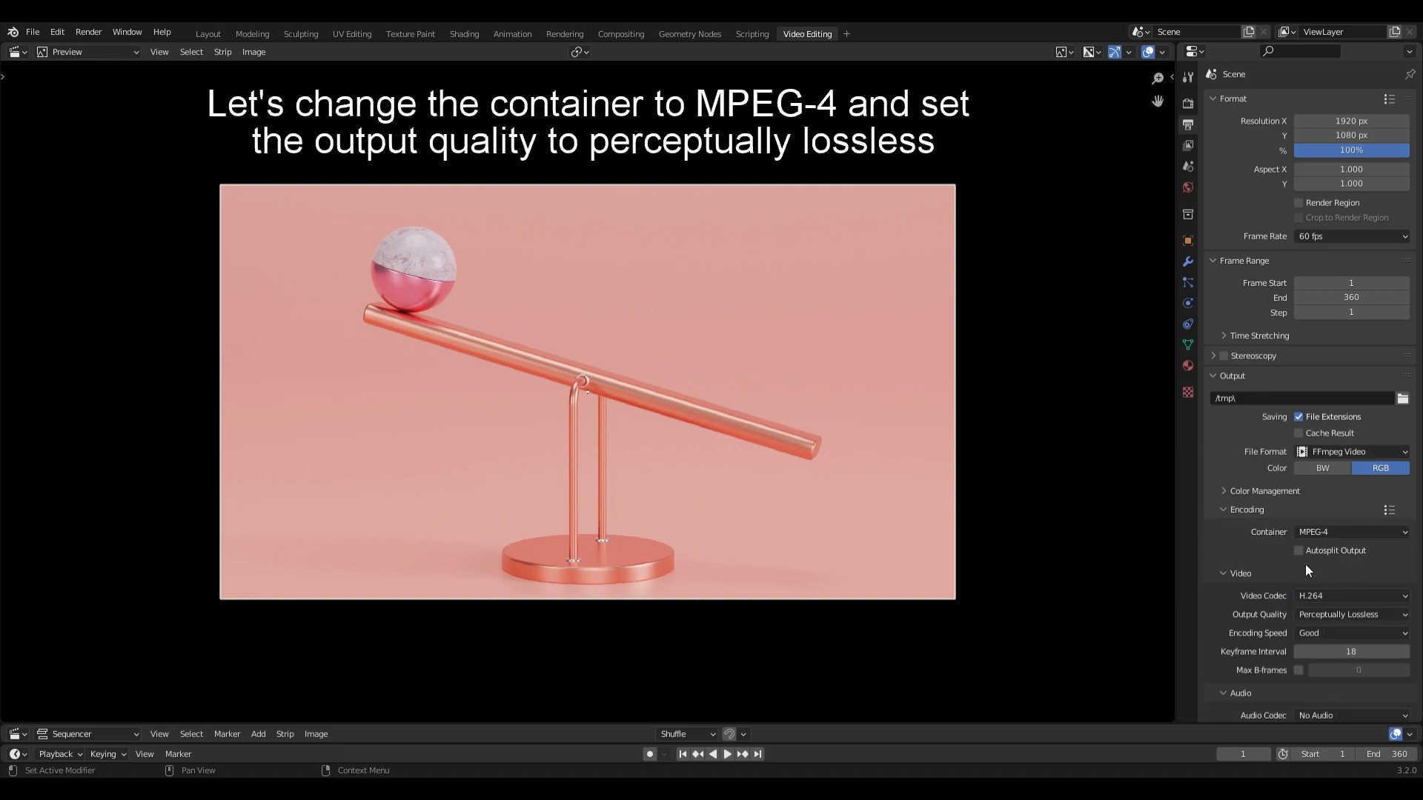
Set the output path to D:\Final Animation\ and render the final animation
{"action": "left_click", "coordinate": [1402, 398]}
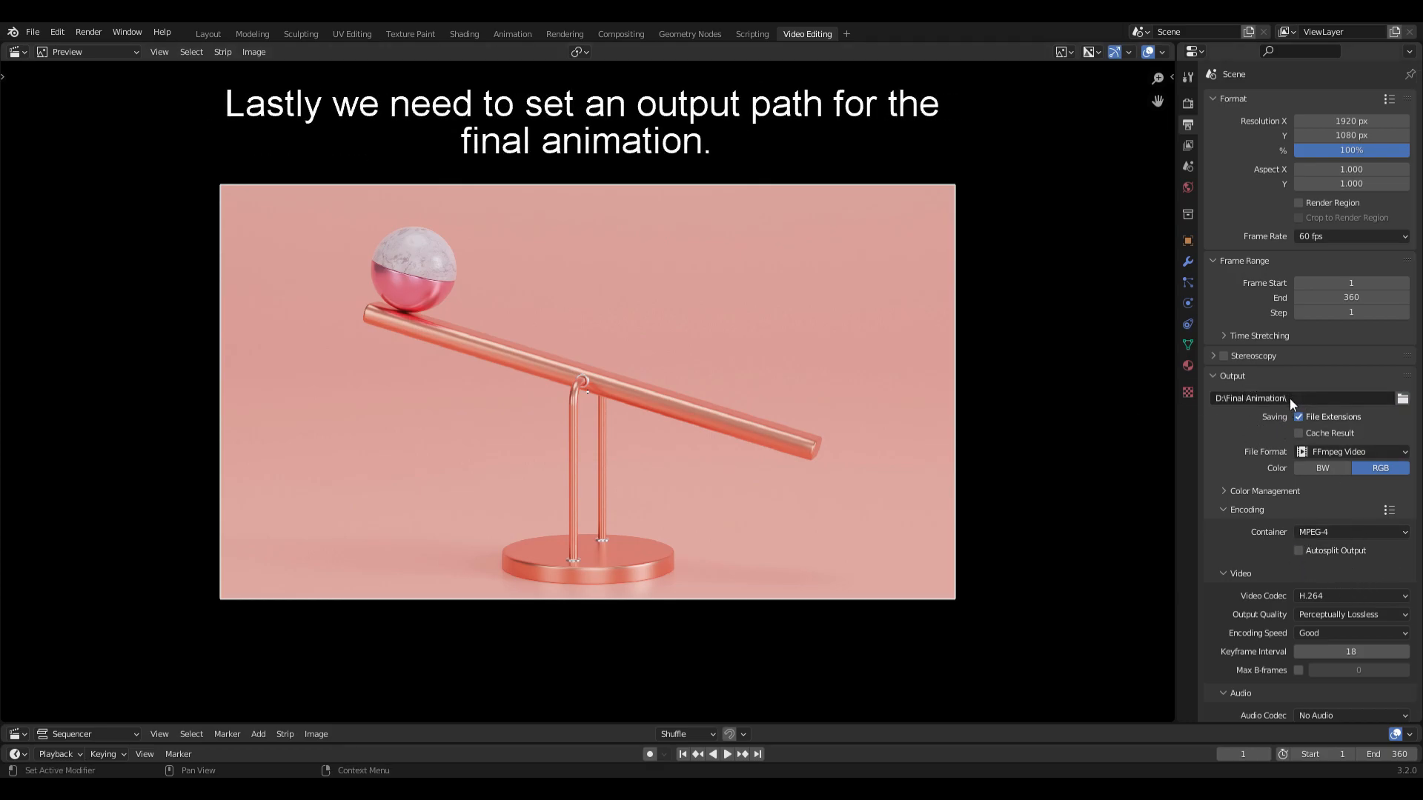
{"action": "left_click", "coordinate": [88, 32]}
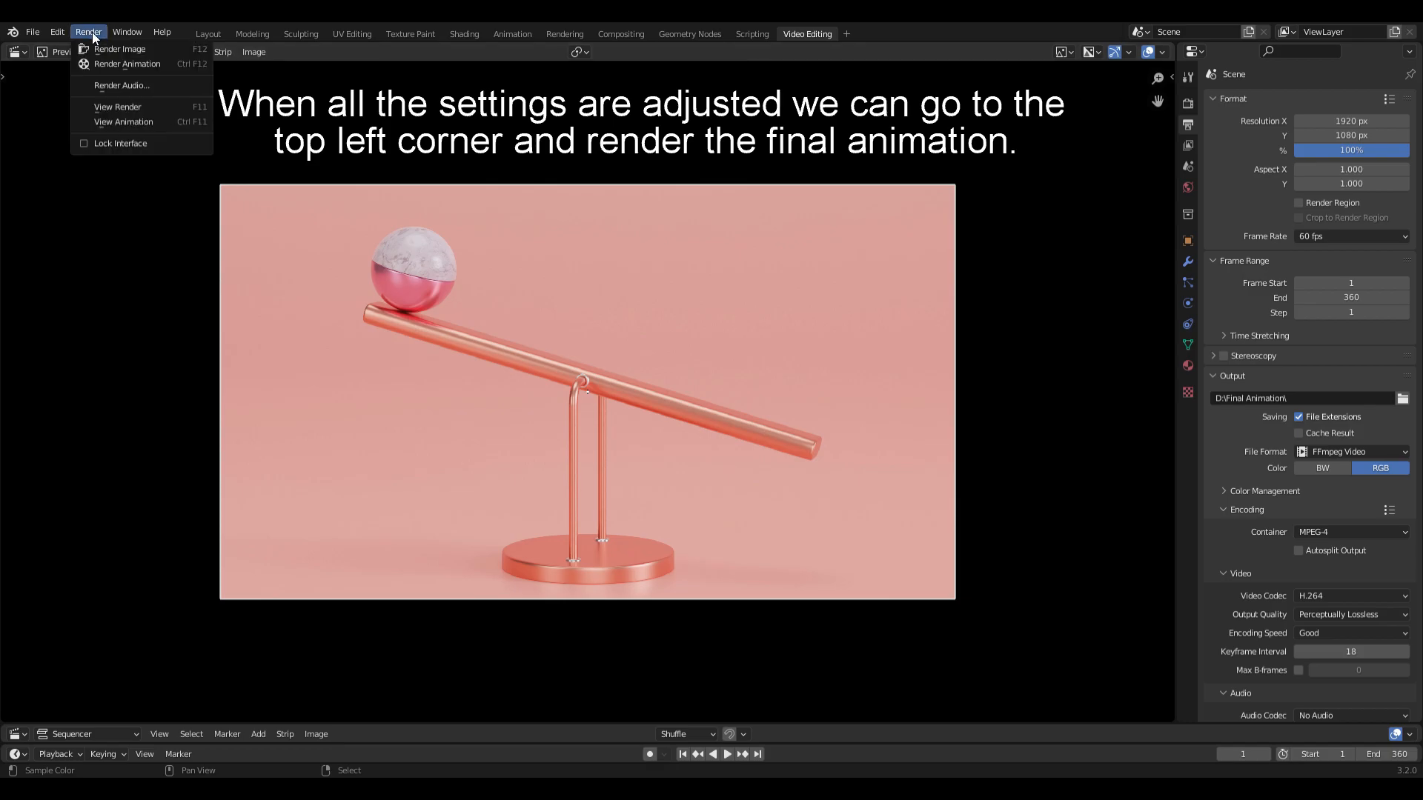